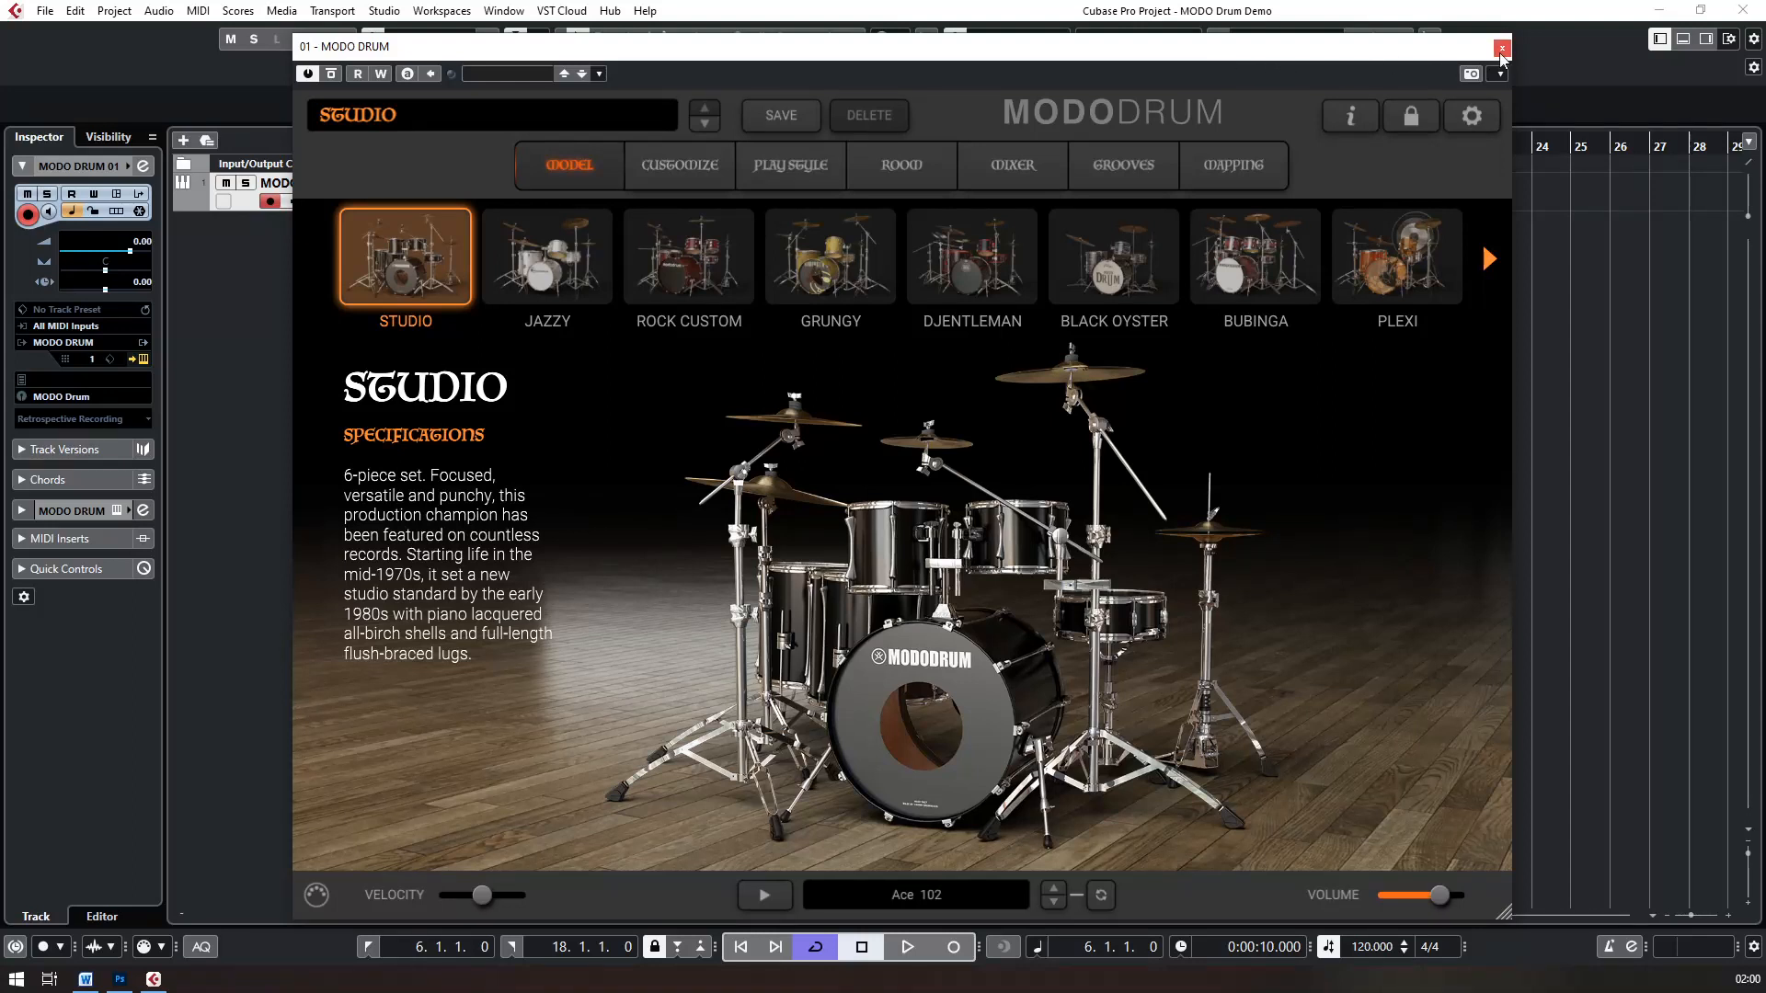
Step: Close the drum instrument's window to view the MIDI parts in the project, and reopen the instrument from its track
click(1502, 49)
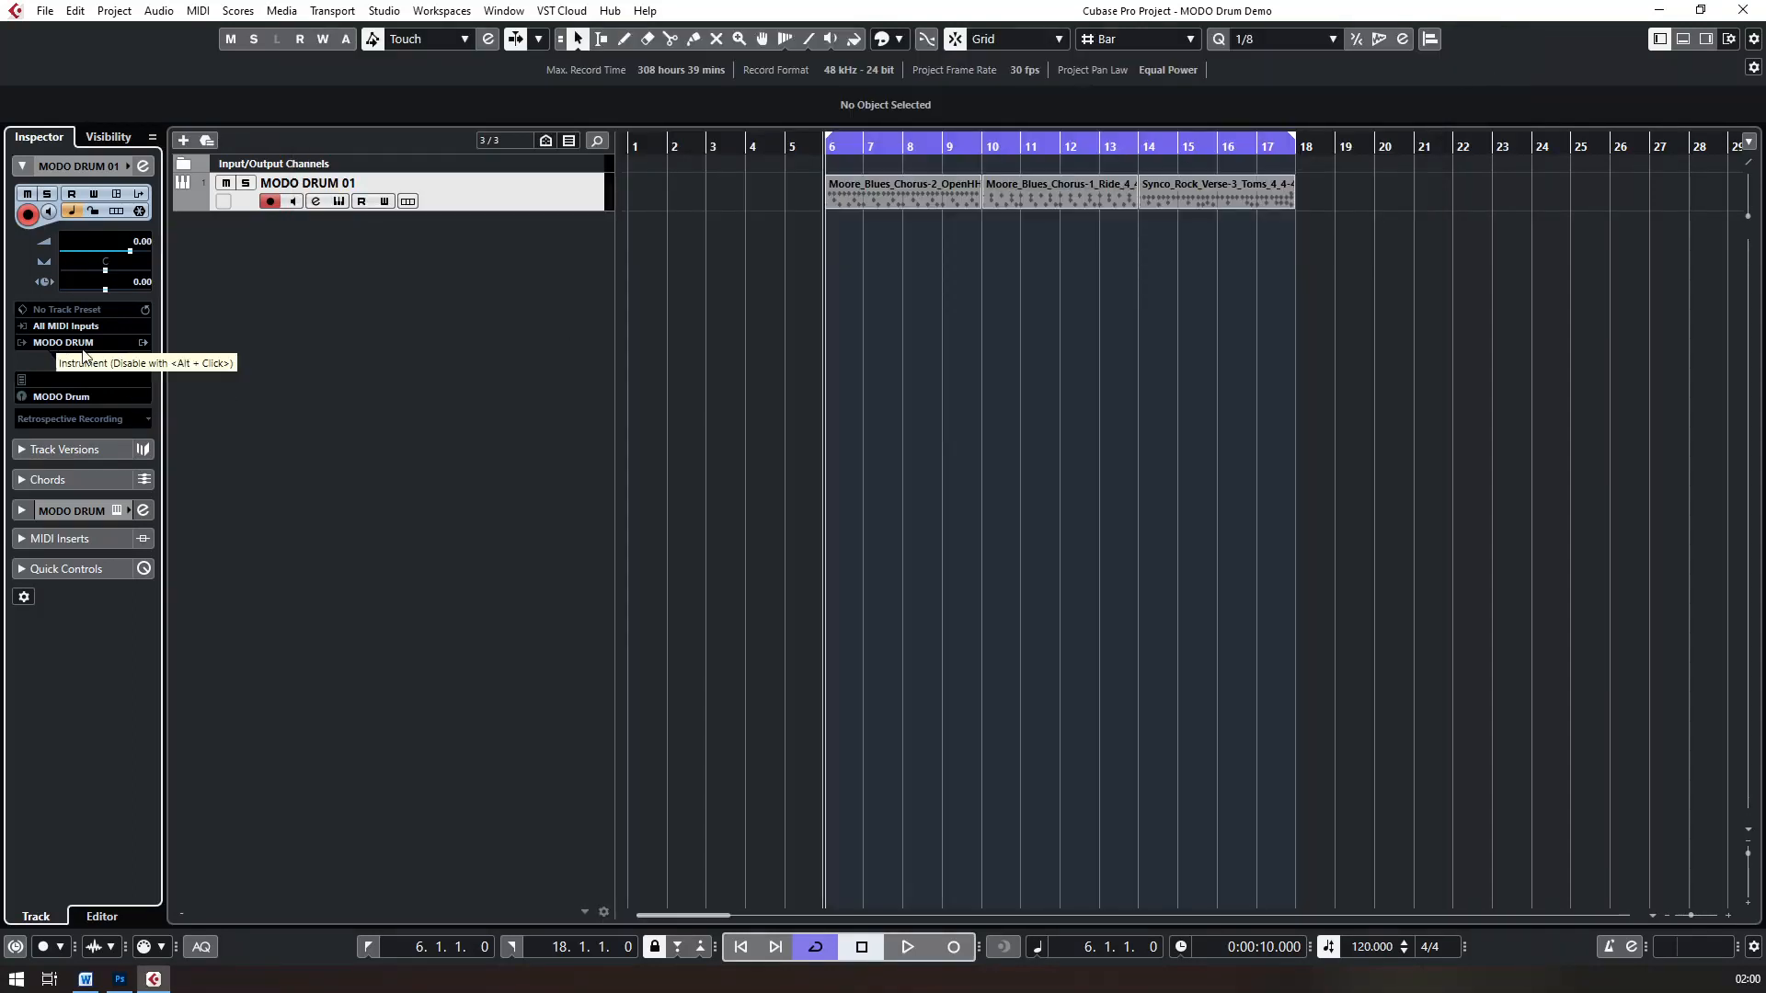
click(1002, 230)
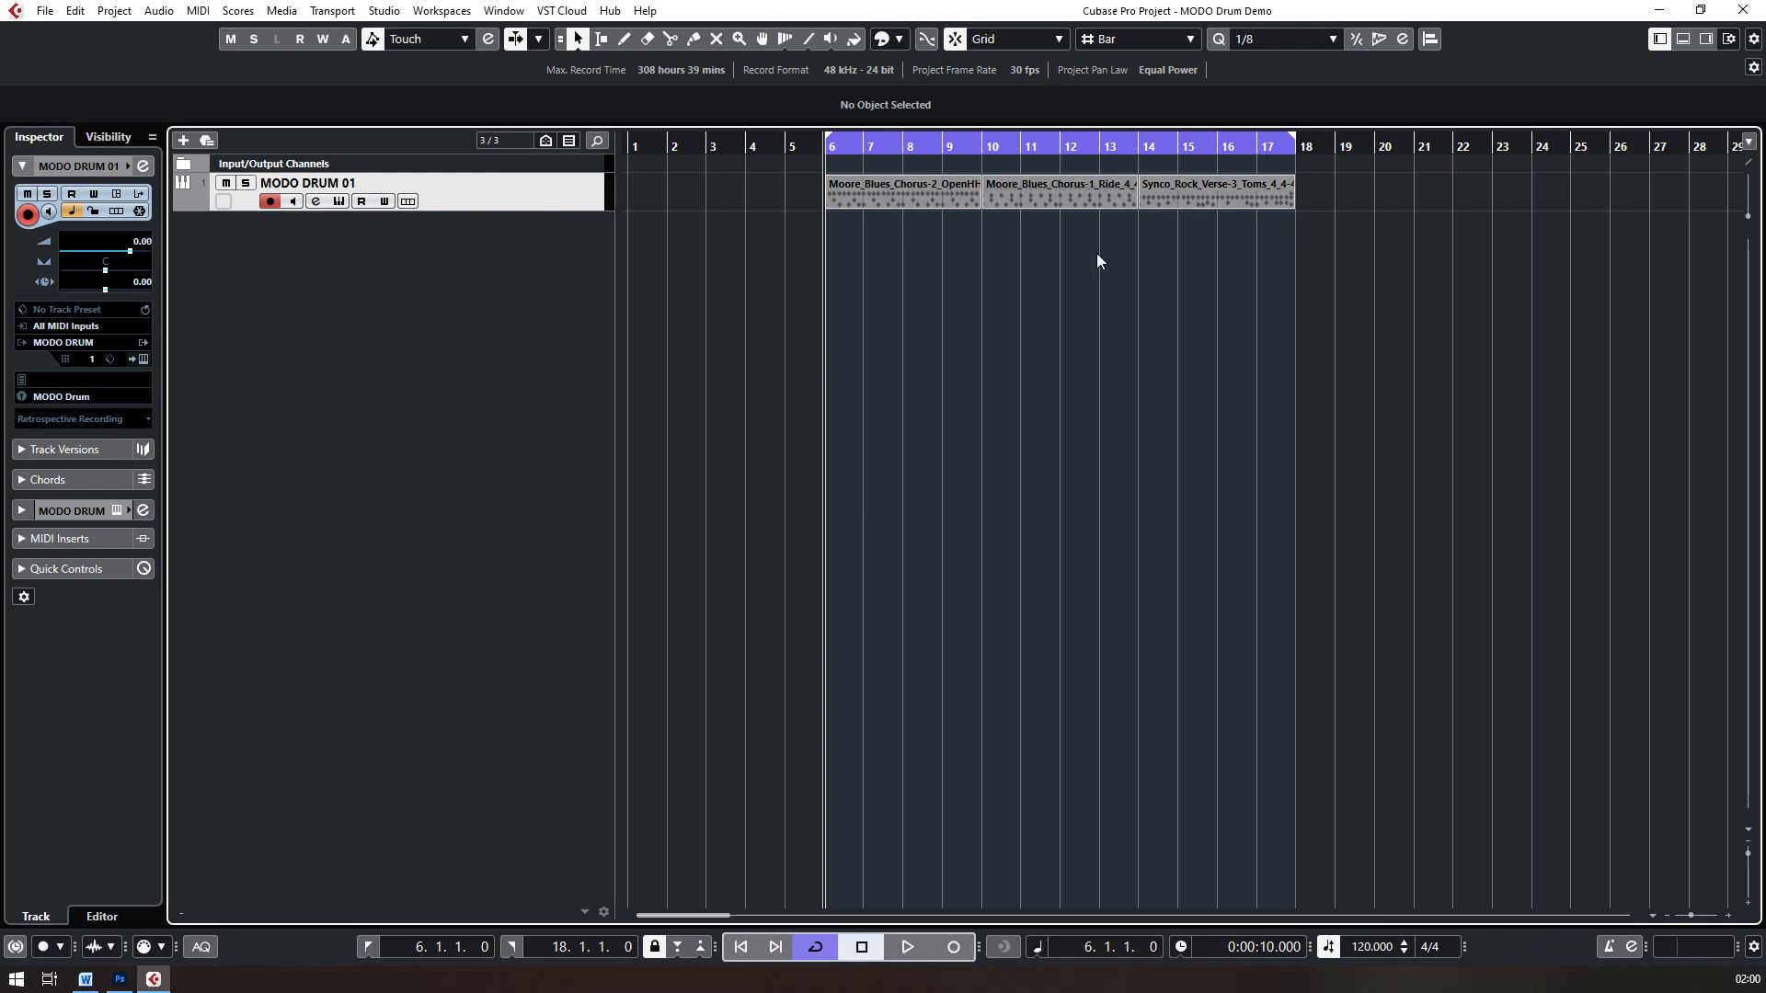
click(137, 360)
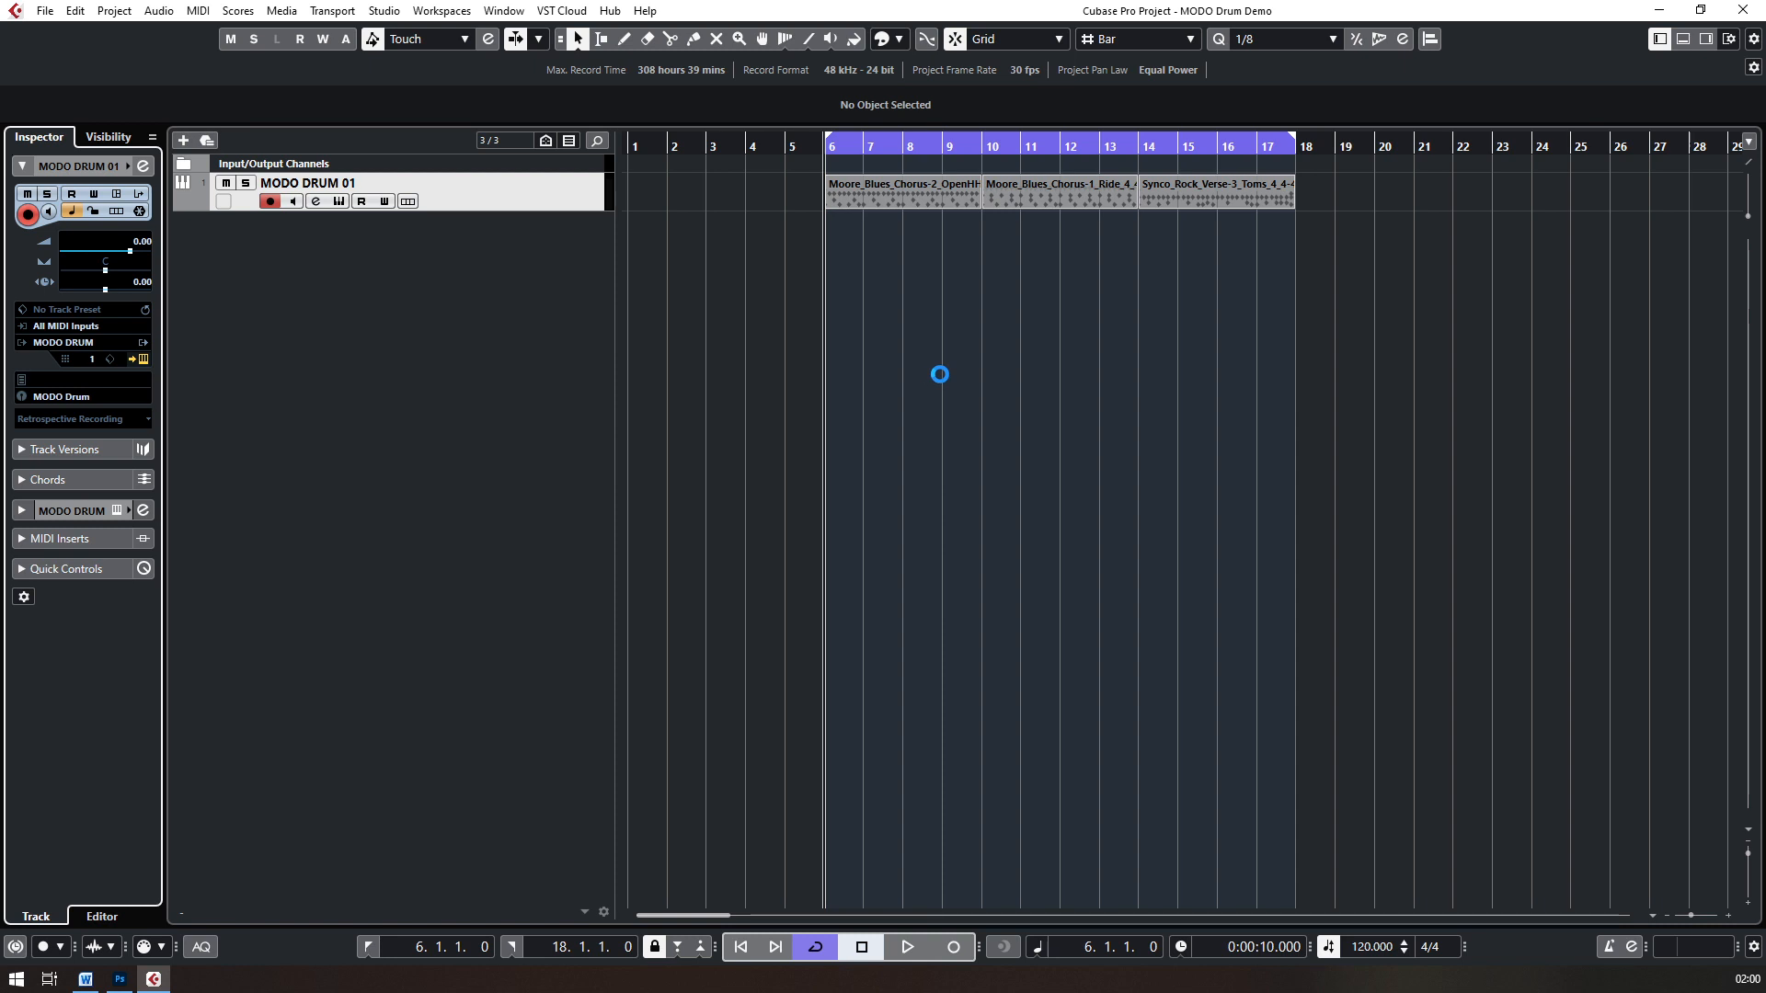
Step: Start looped playback and audition the Jazzy, Rock Custom and Grungy drum kits in turn
key(space)
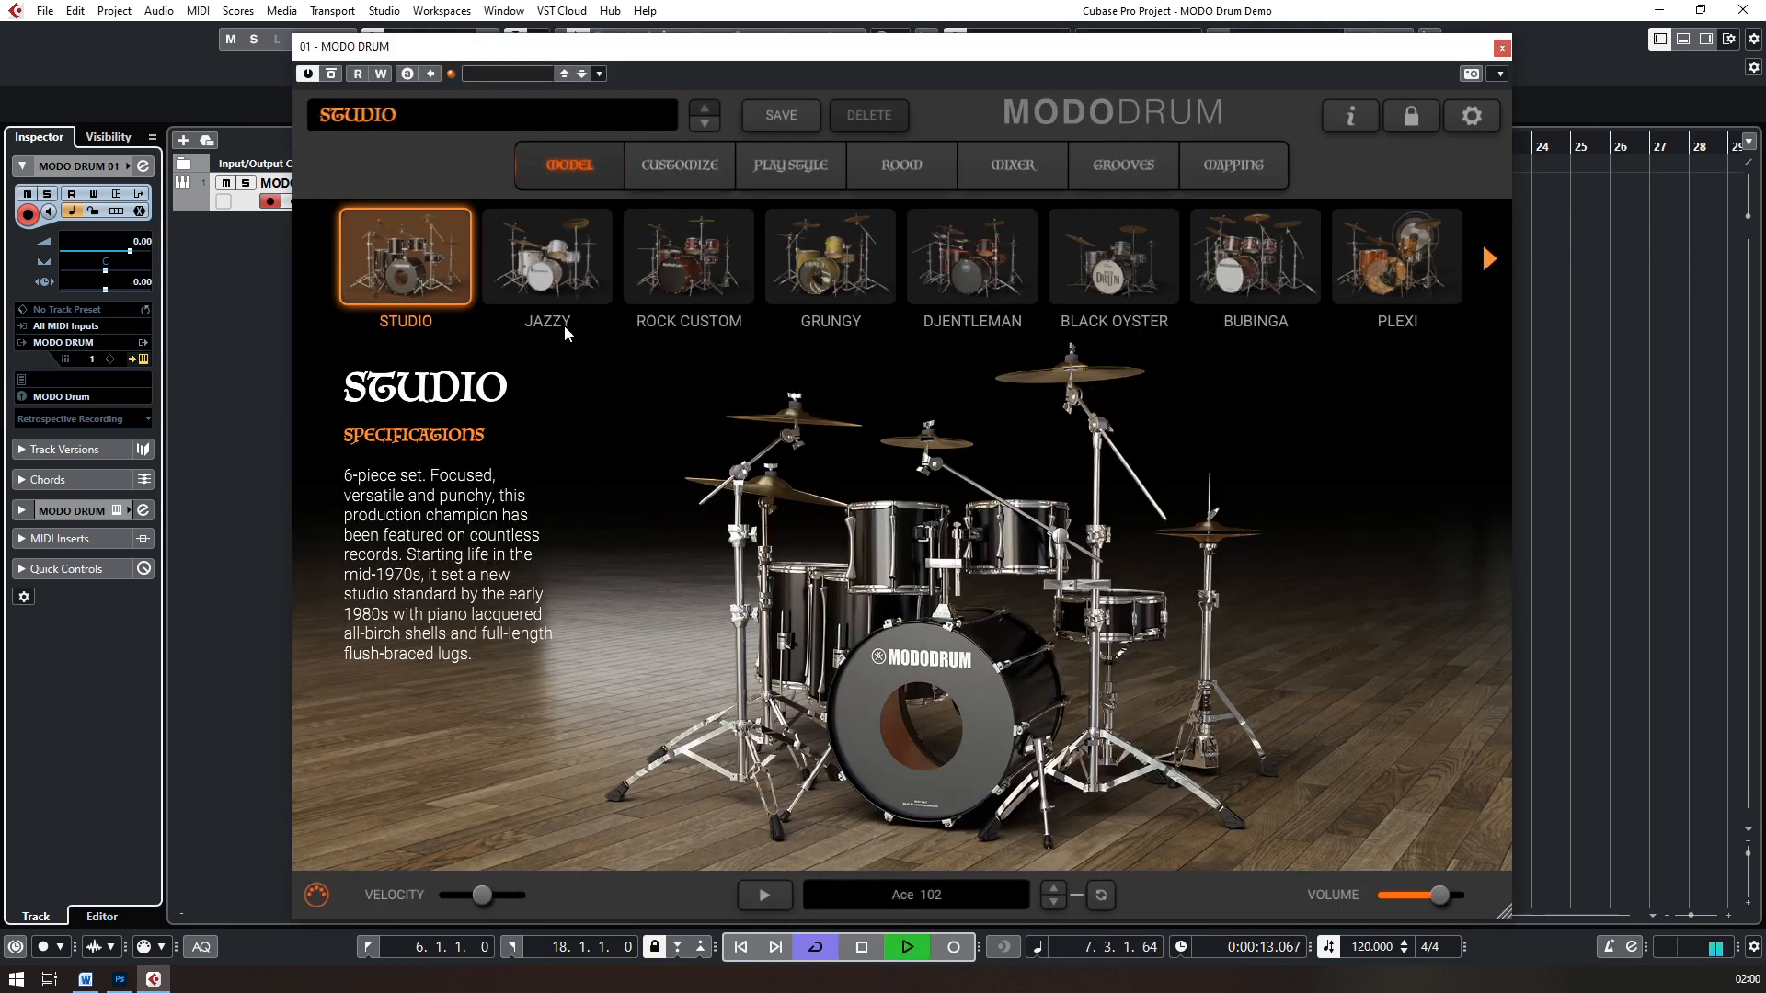
click(558, 276)
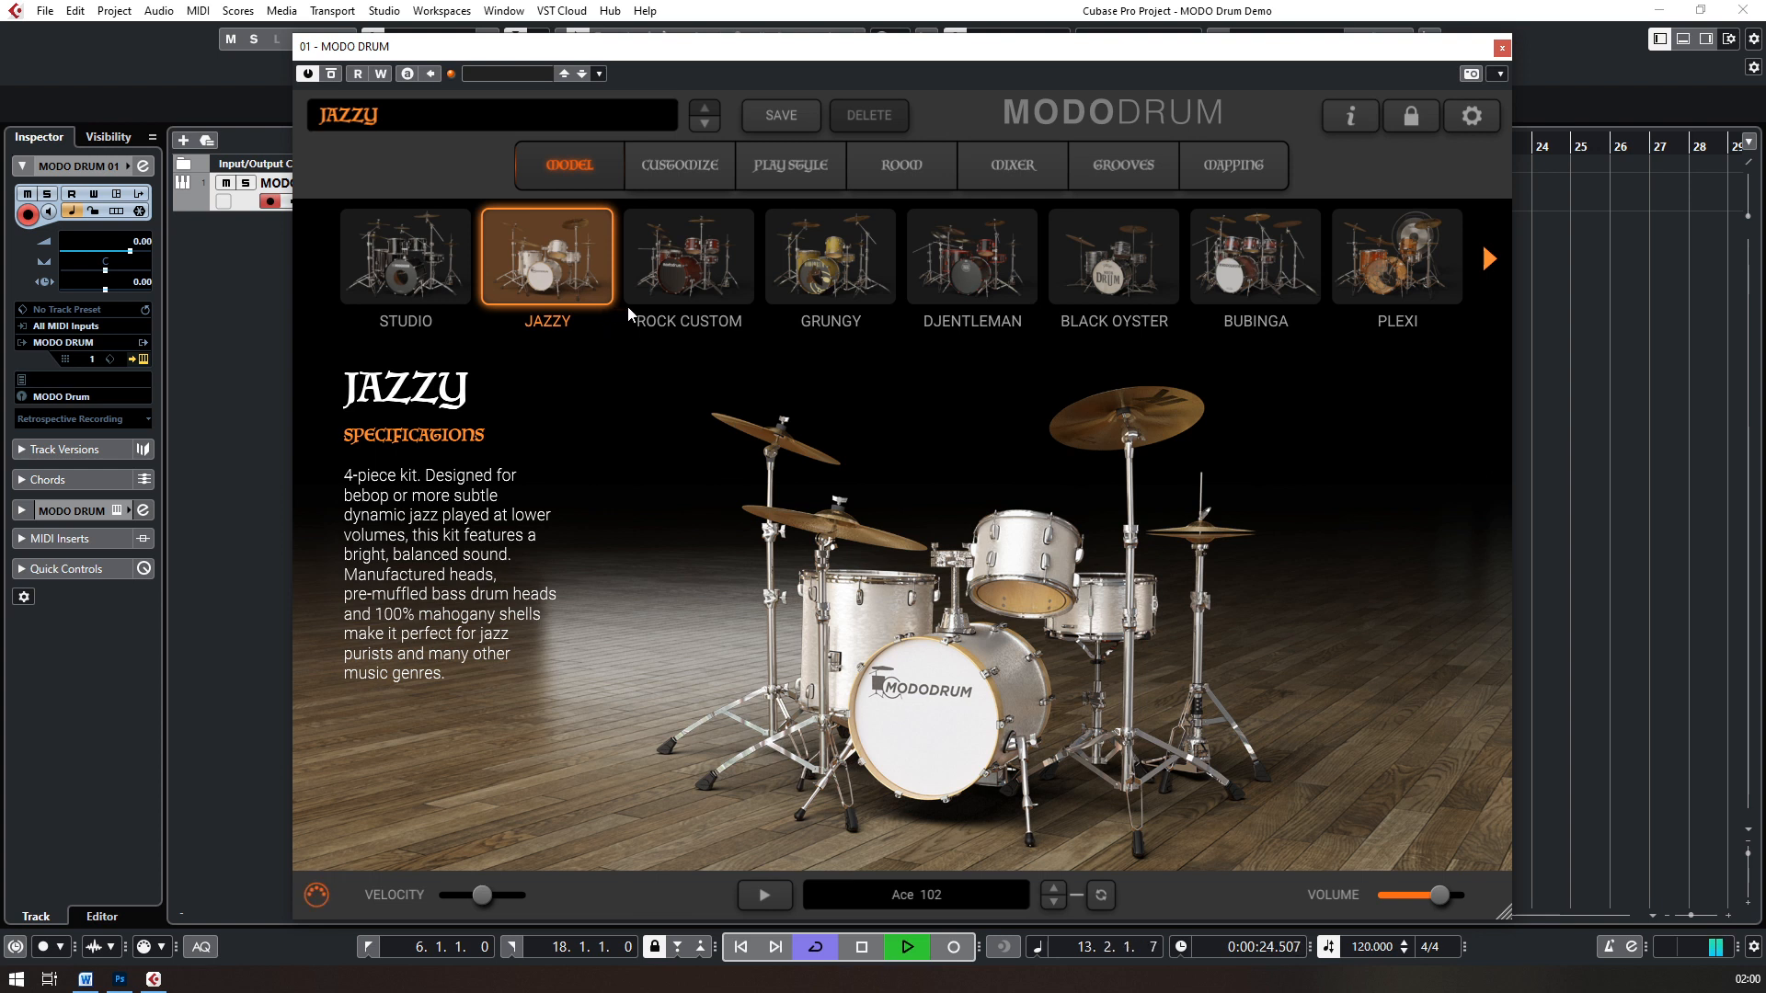
click(705, 278)
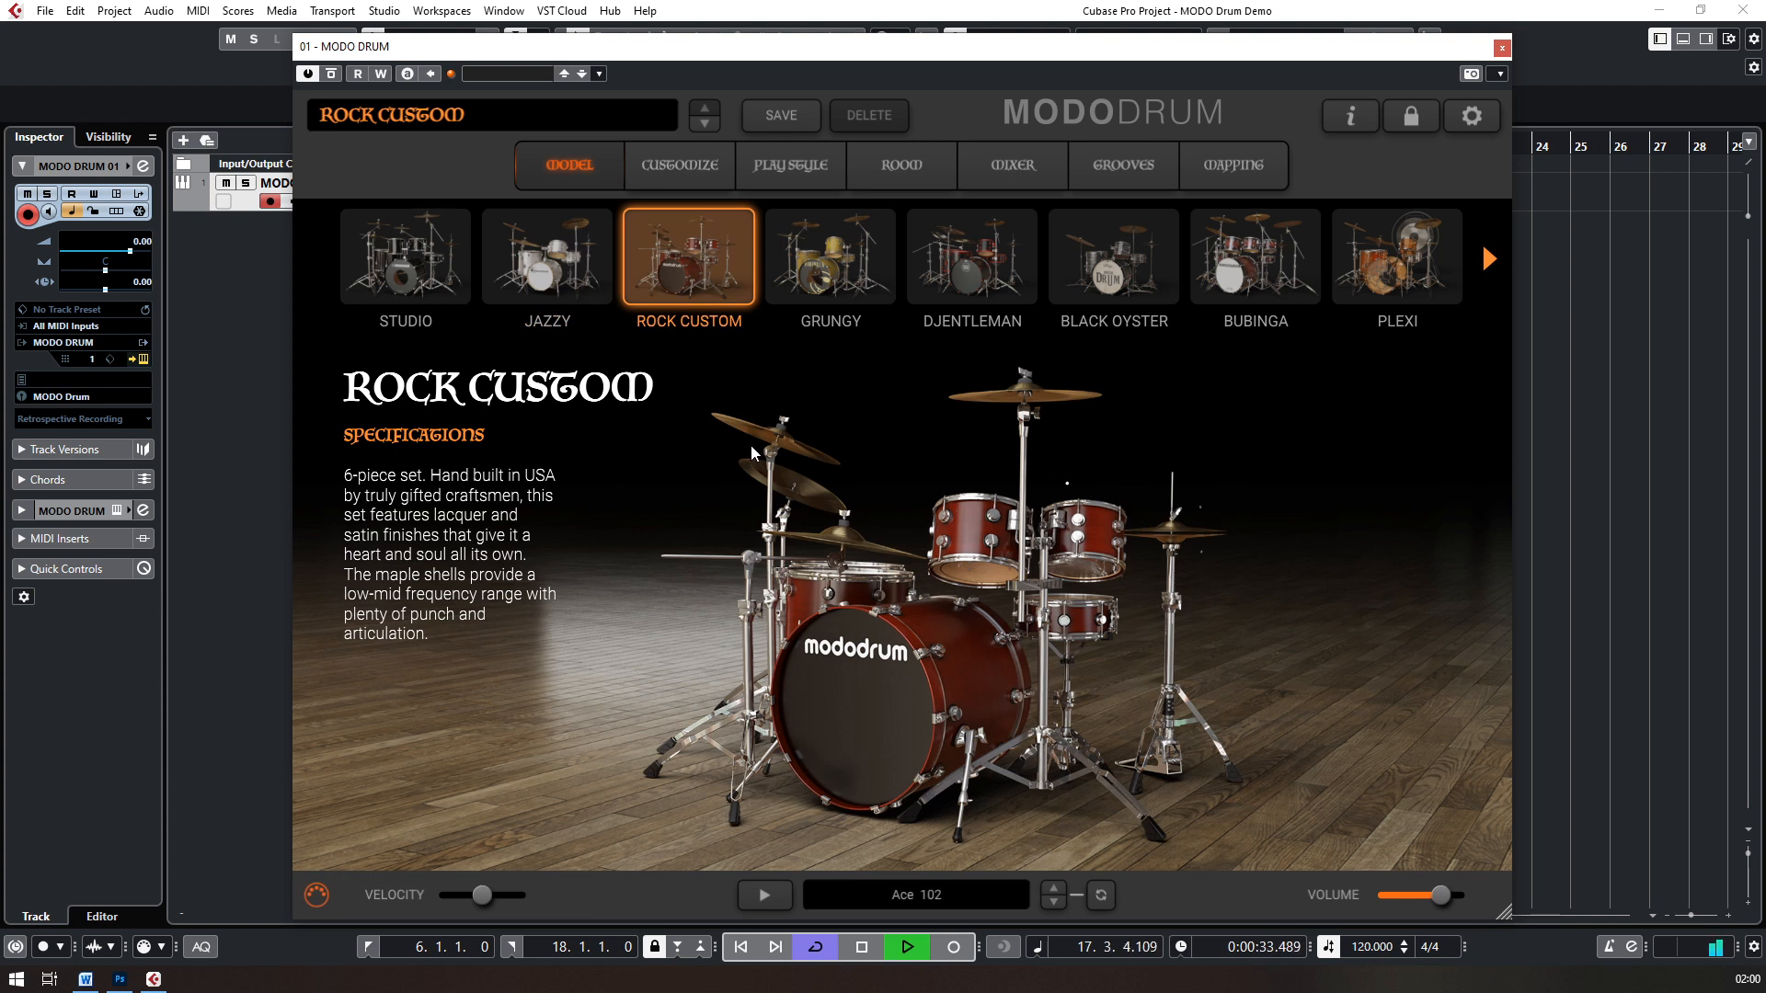
click(825, 298)
click(836, 282)
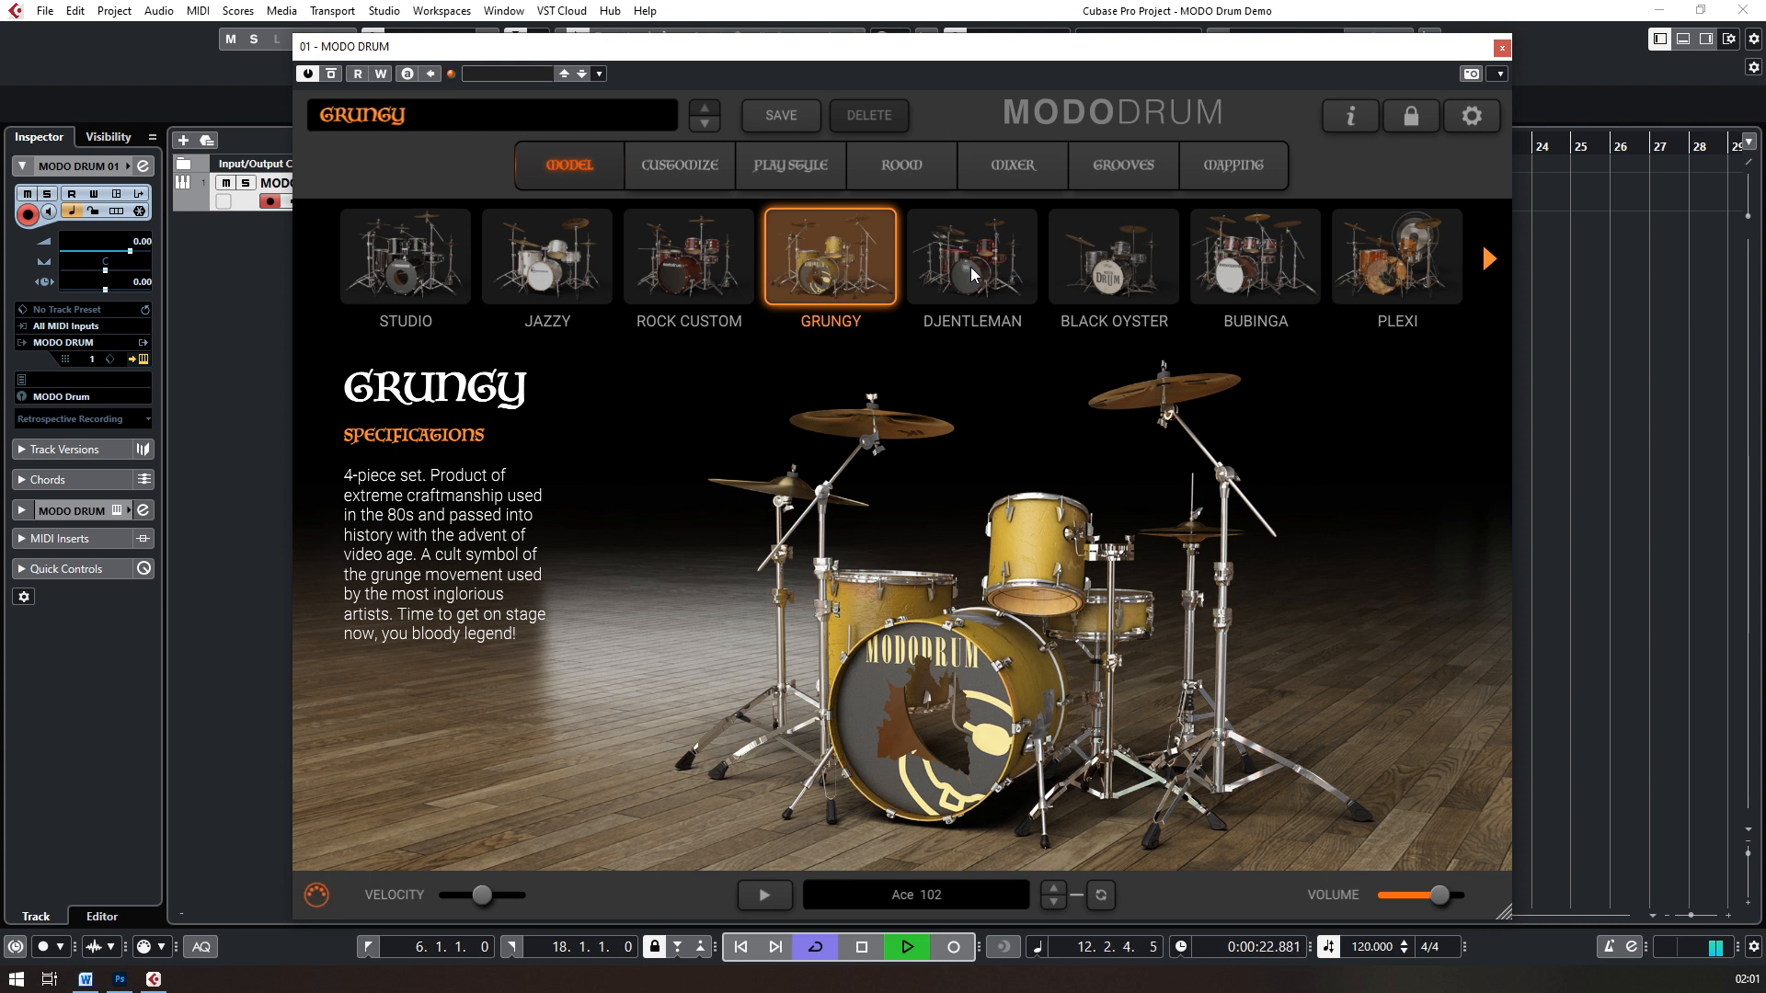
Step: Audition the Djentleman, Black Oyster, Bubinga, Plexi and Extreme drum kits in turn, and stop playback
click(973, 275)
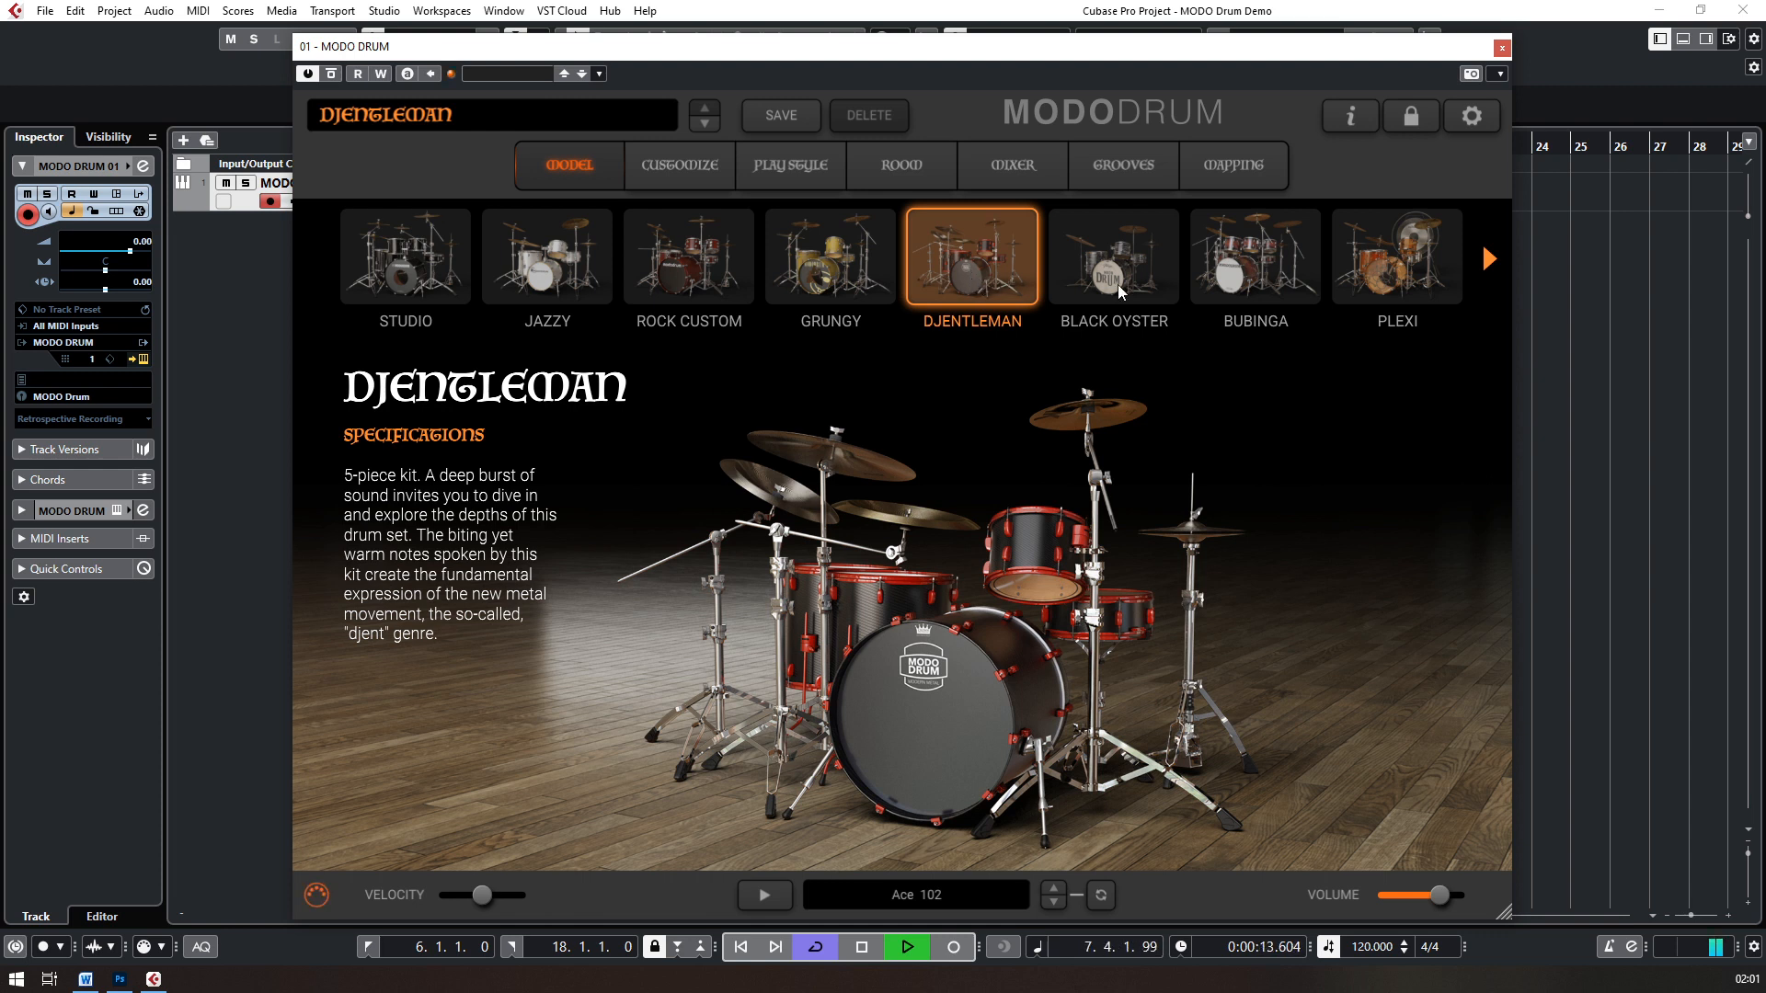
click(1123, 292)
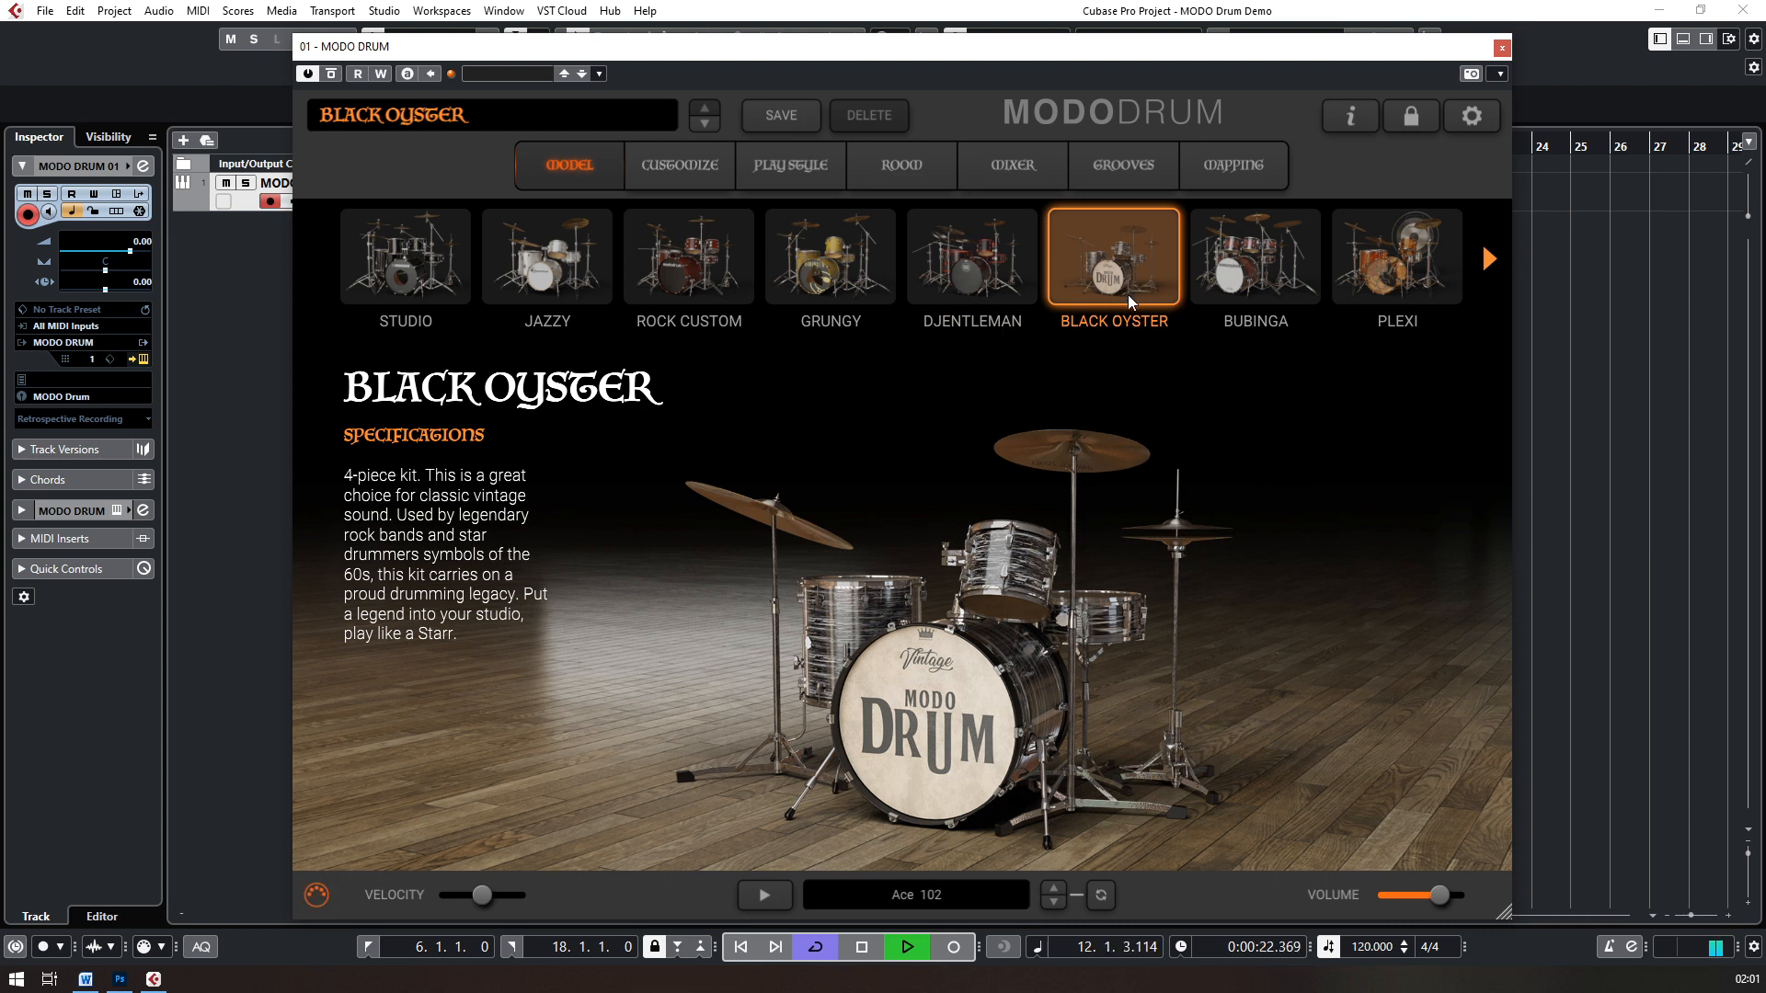
click(1253, 274)
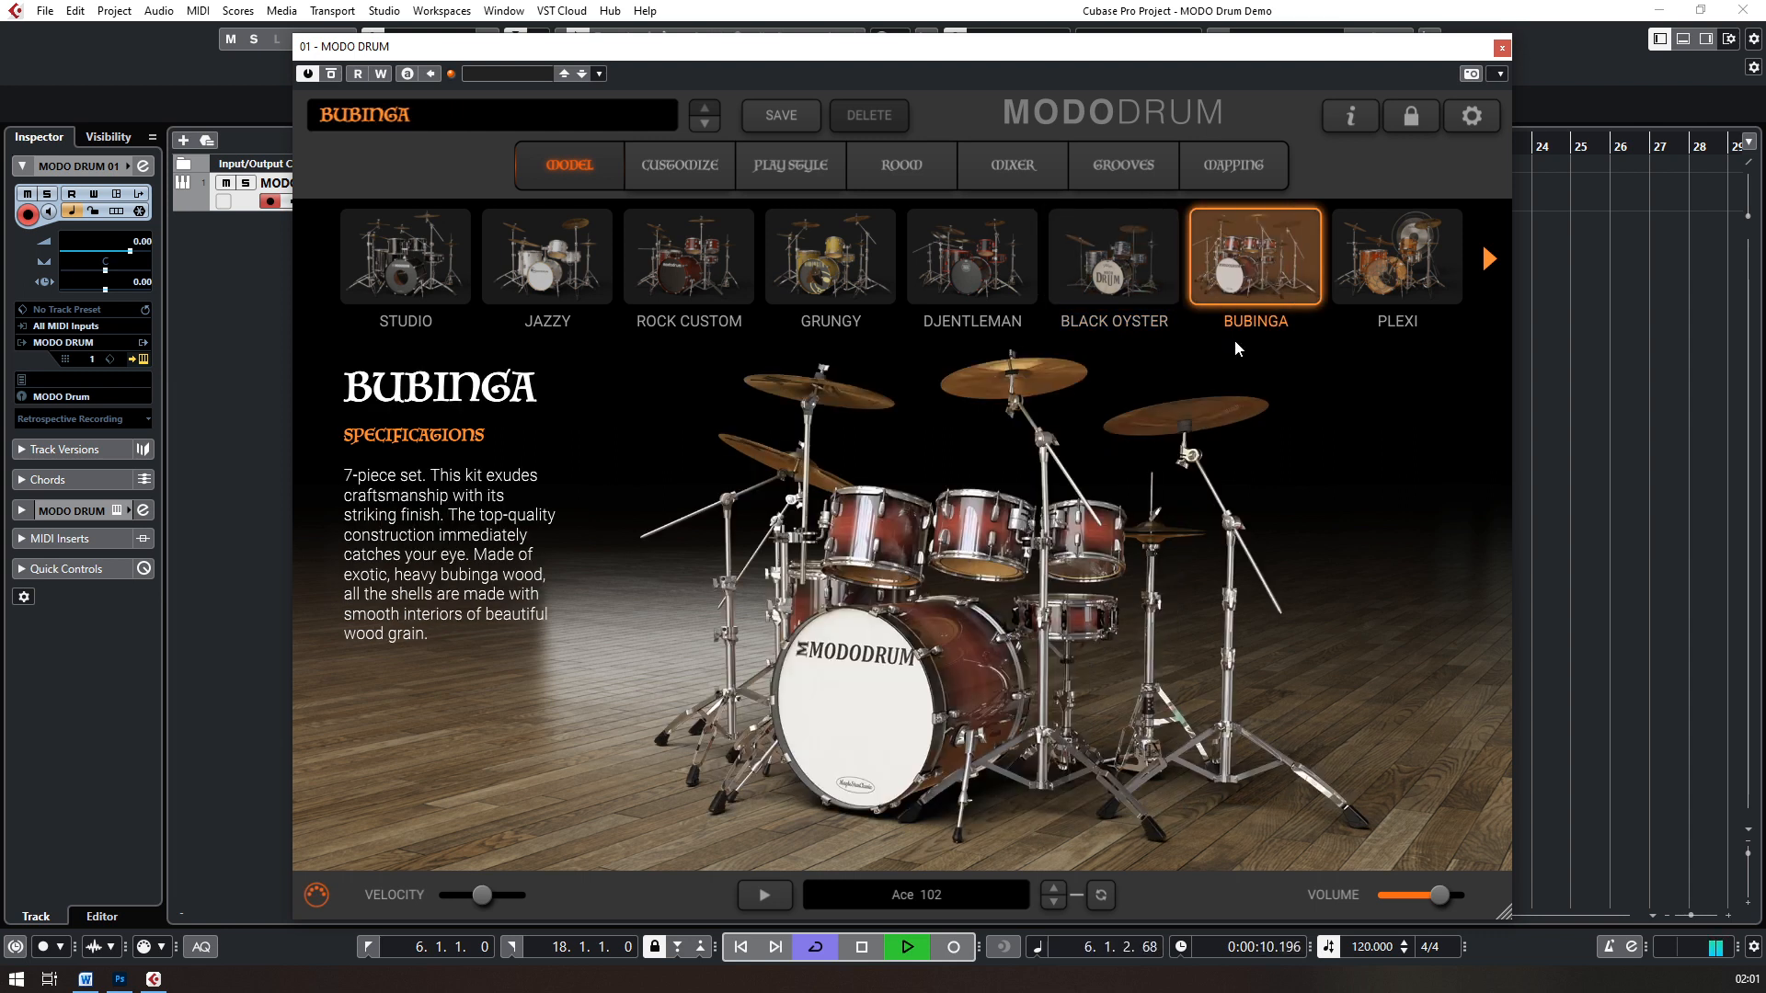
click(1382, 279)
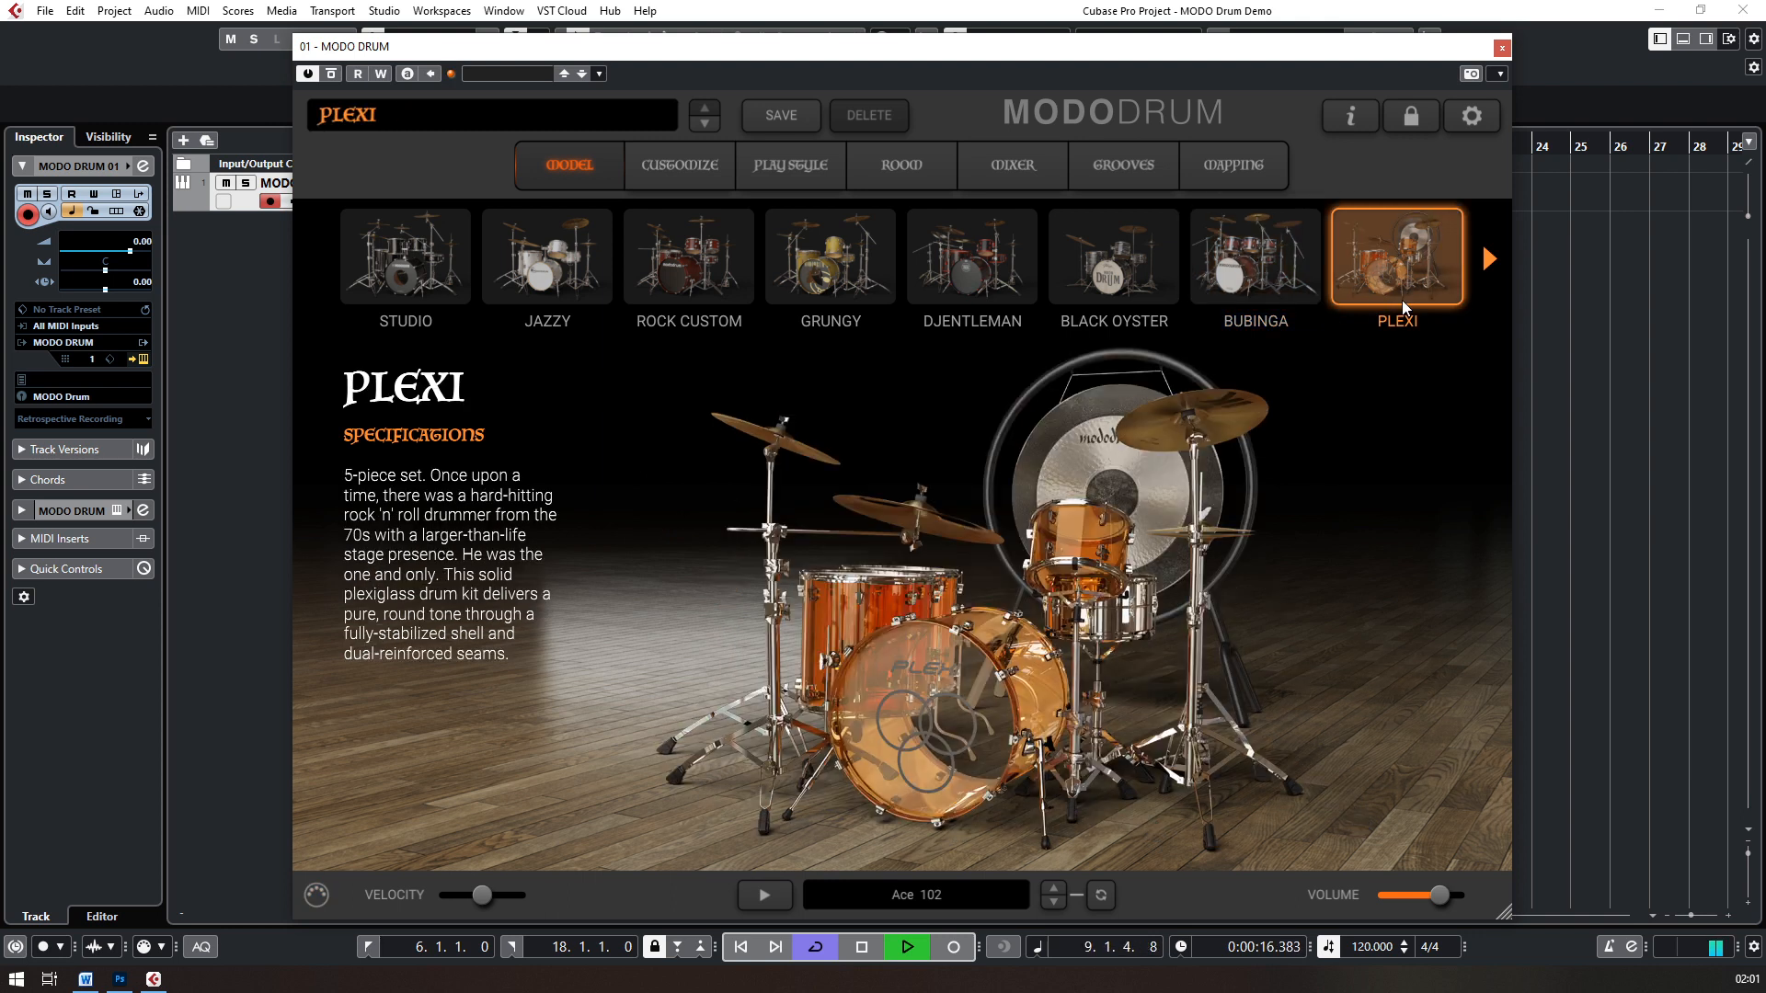
click(1488, 264)
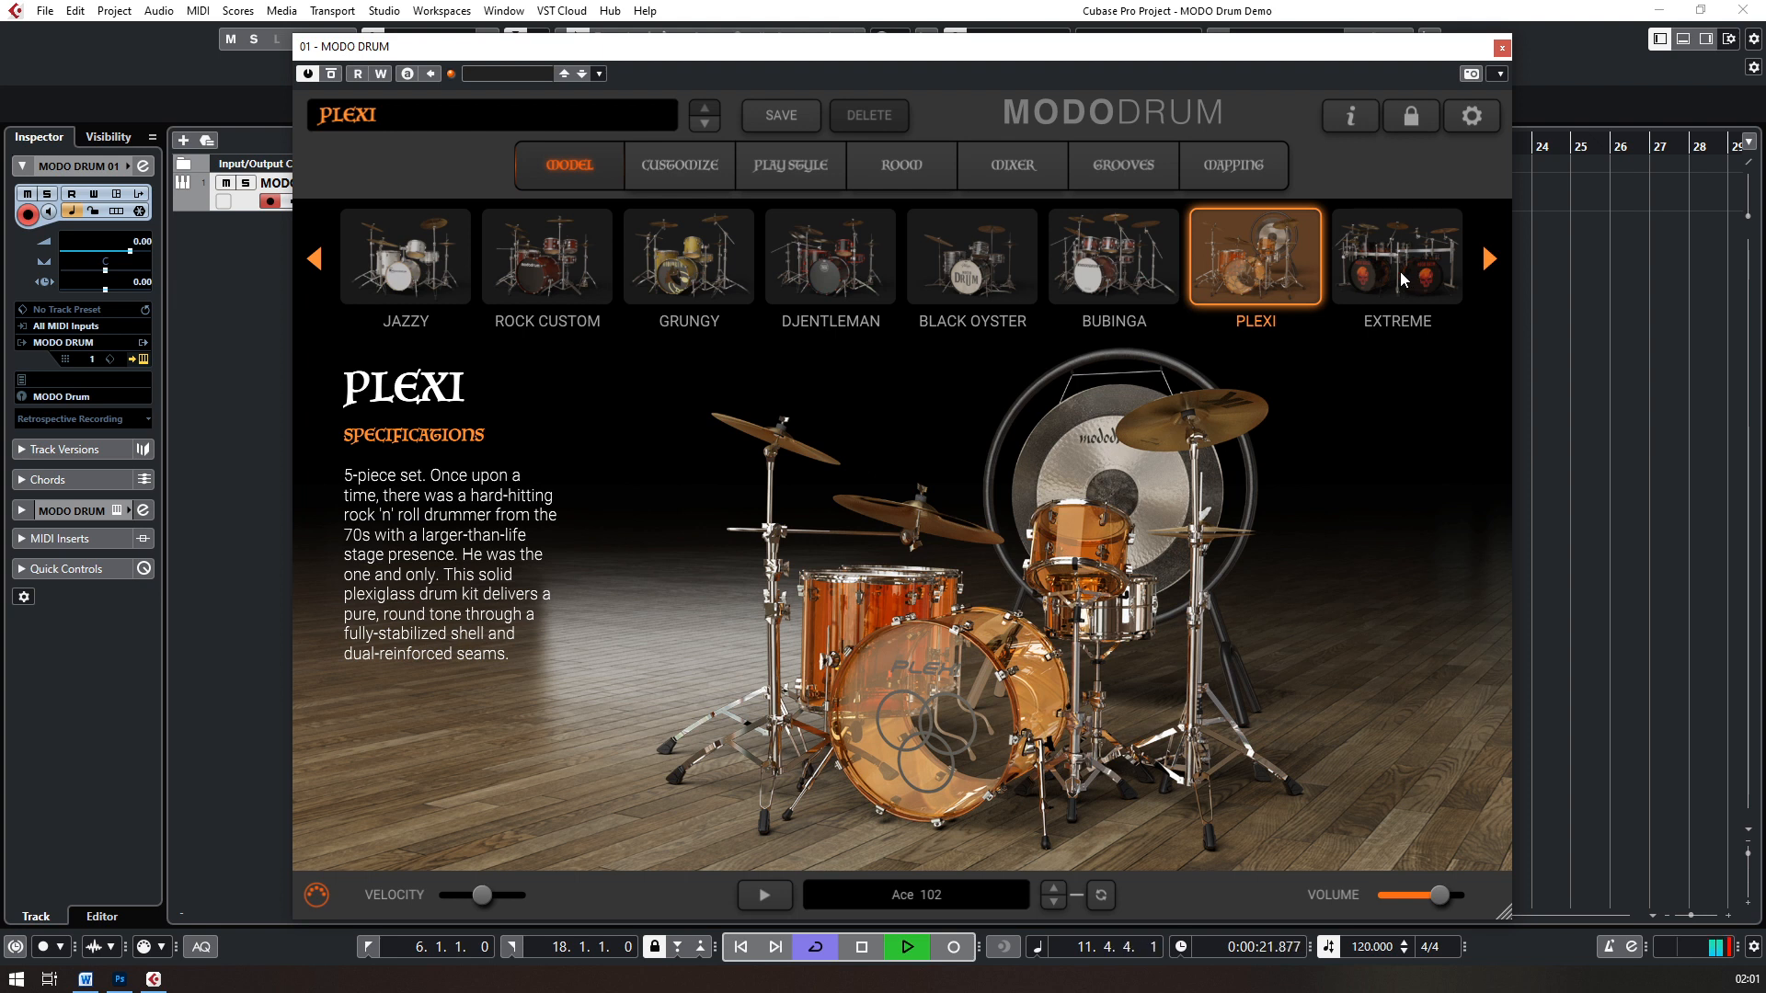
click(1400, 272)
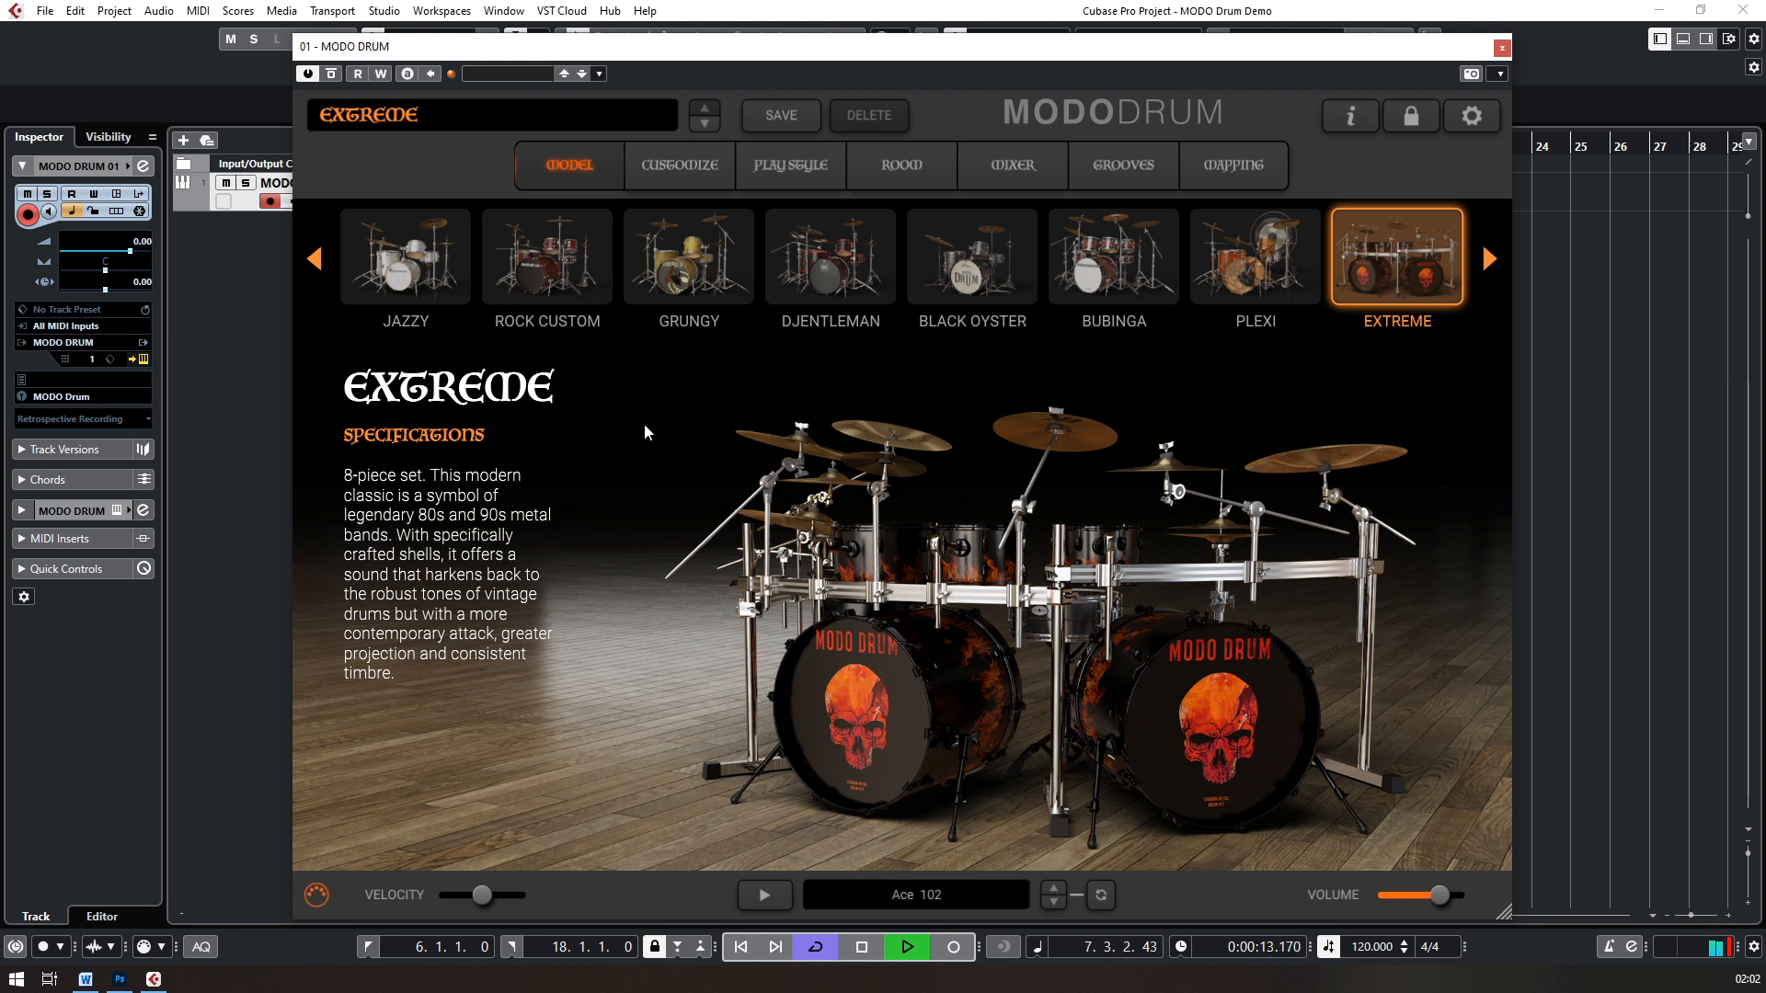
click(861, 946)
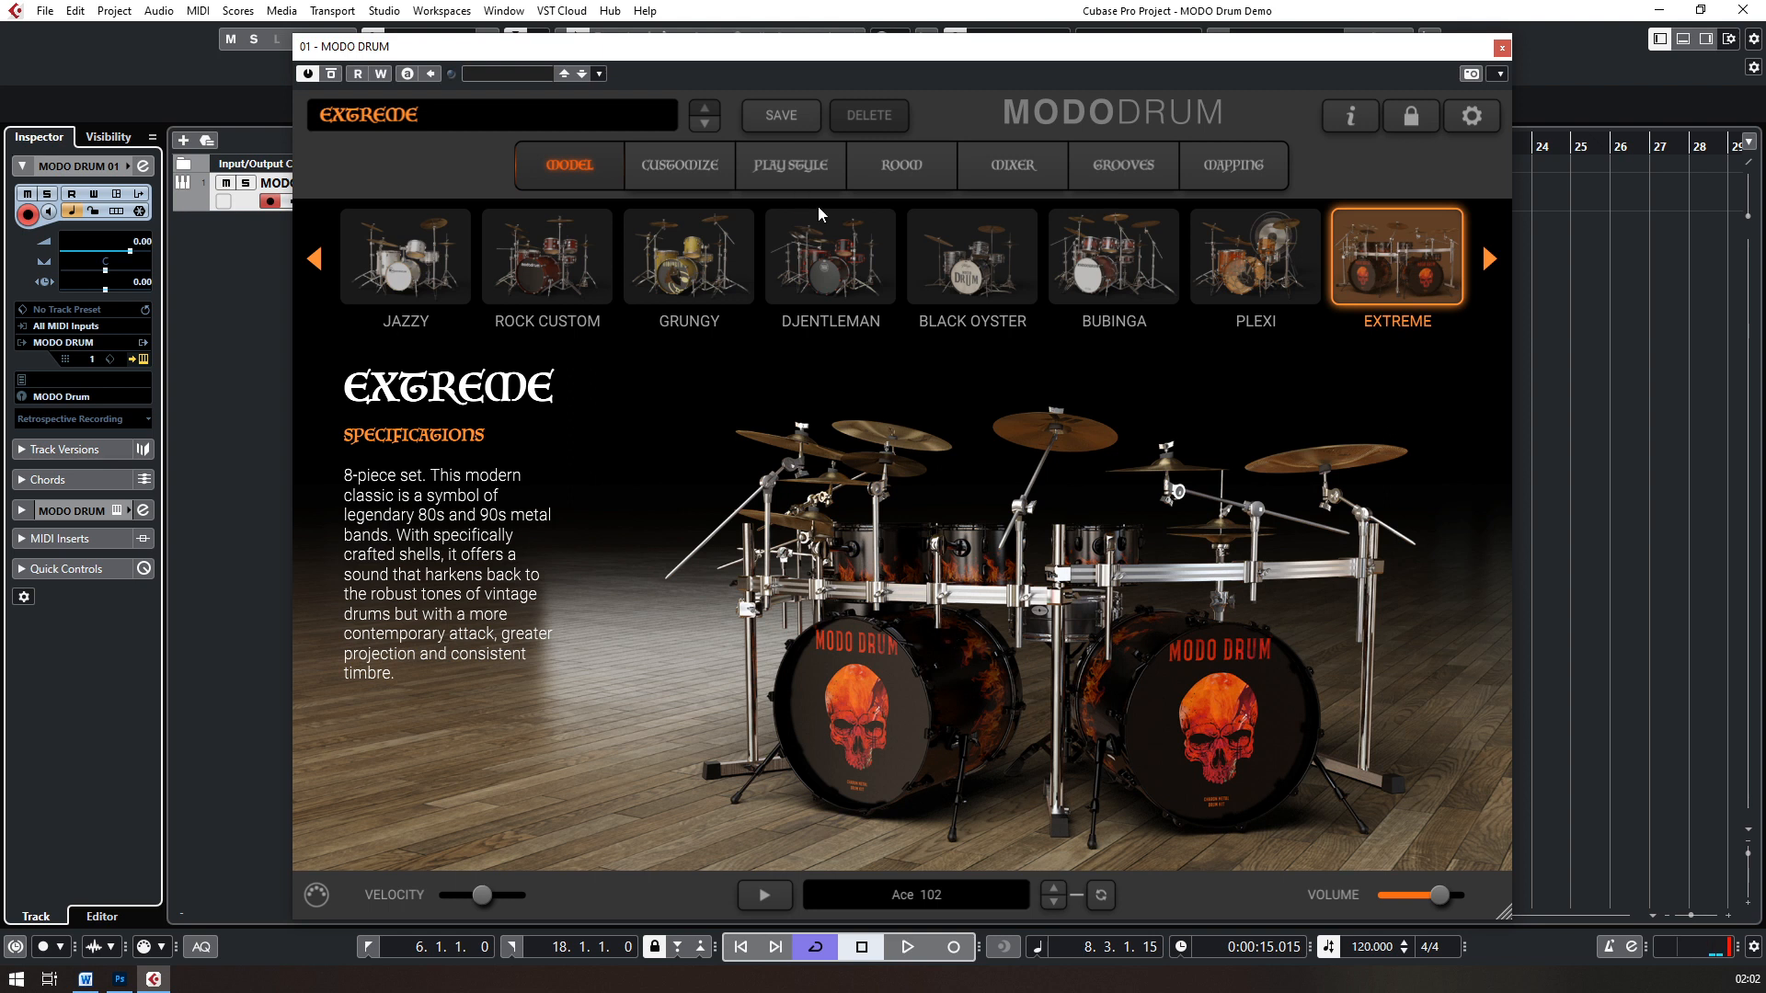
Step: Load the 90s Rock preset from the Custom preset category
click(314, 263)
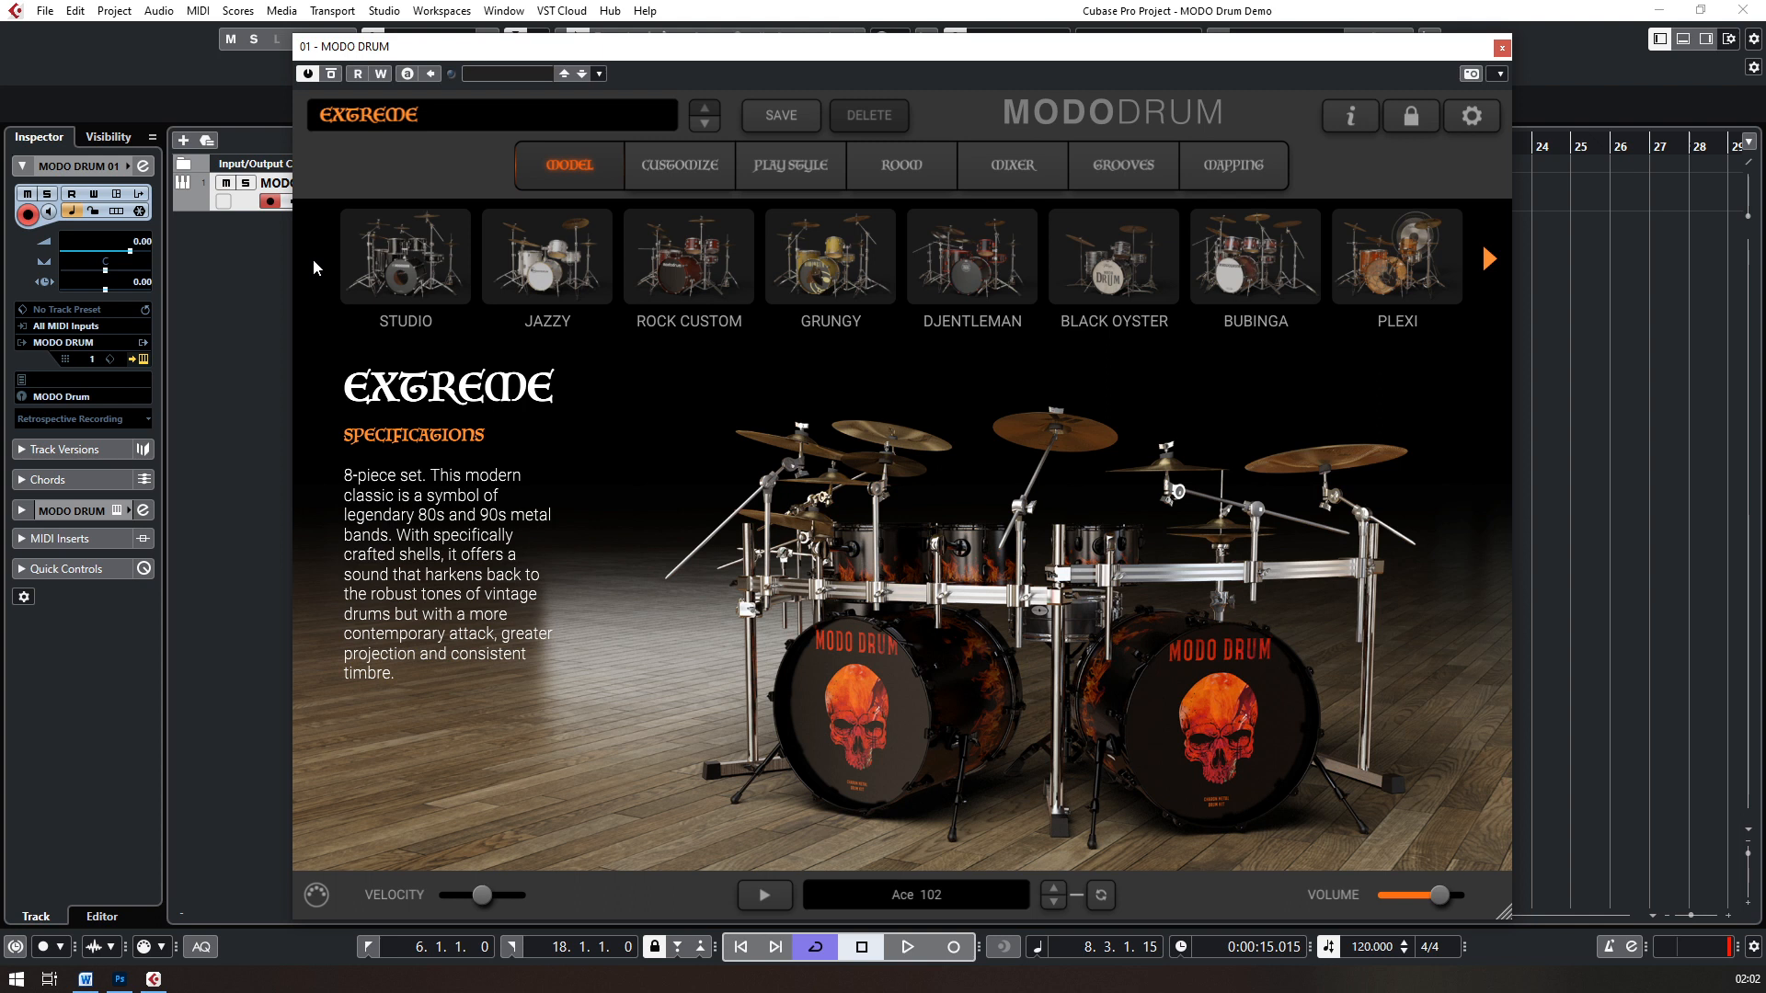
click(384, 118)
mouse_move(386, 202)
mouse_move(399, 158)
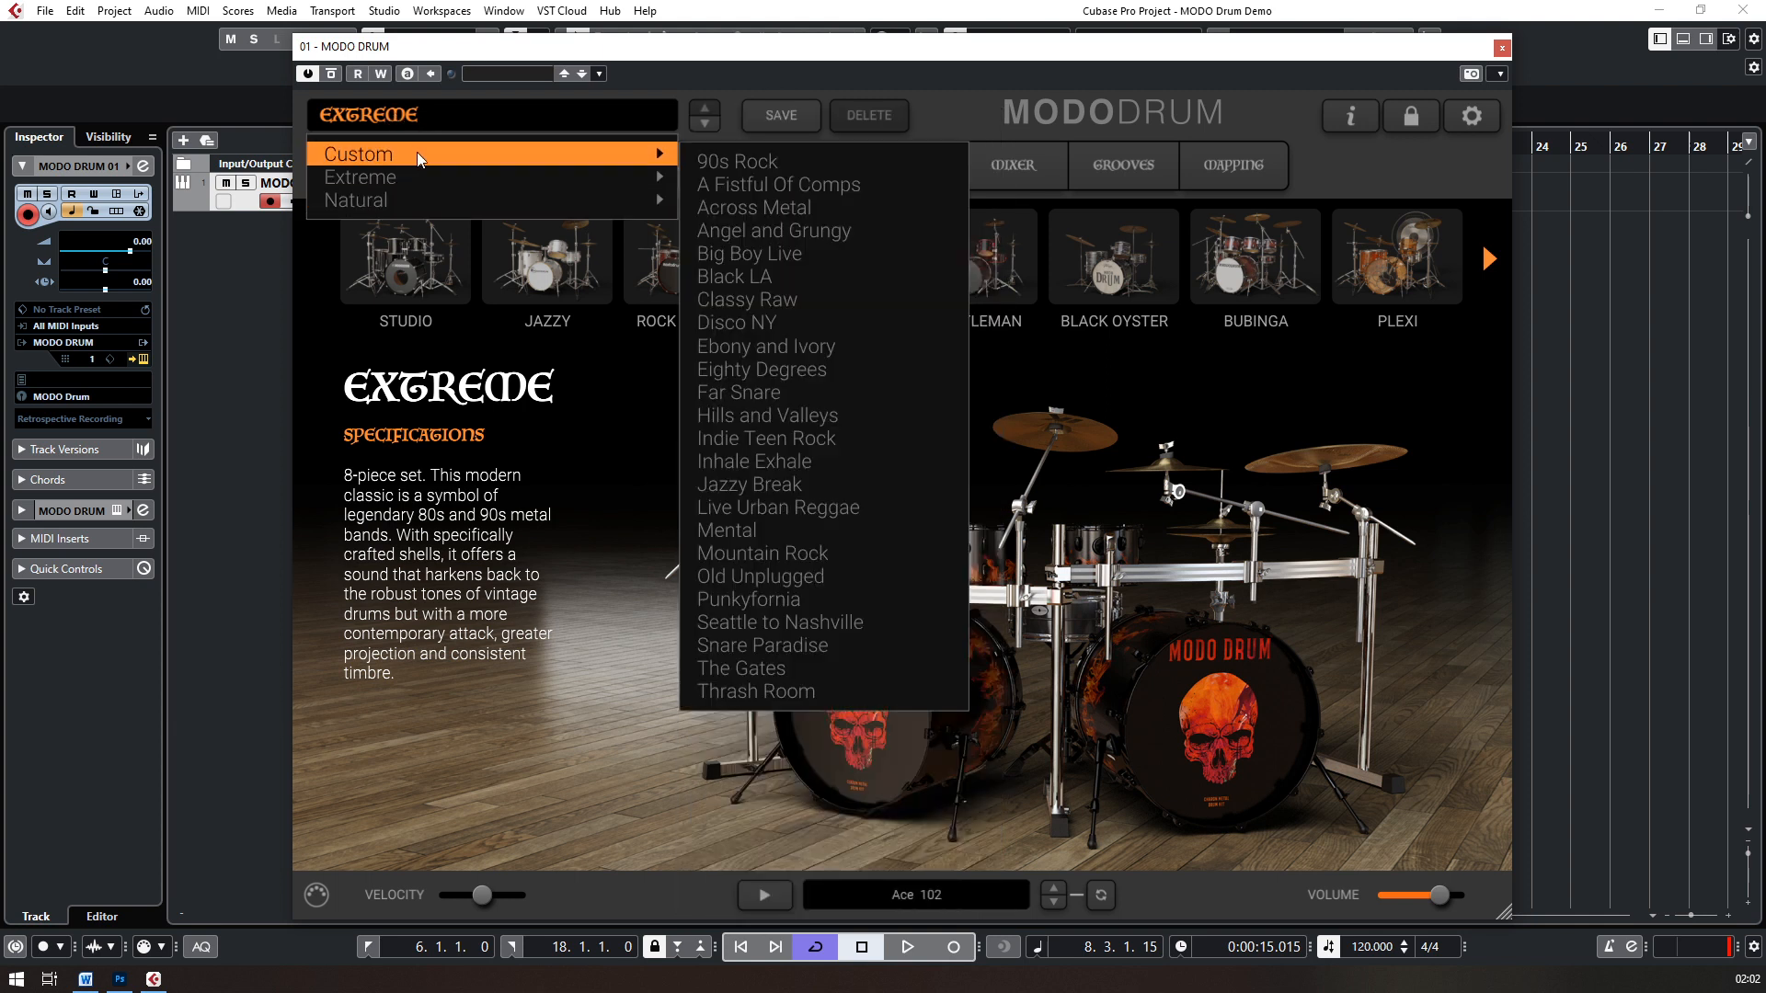
click(740, 162)
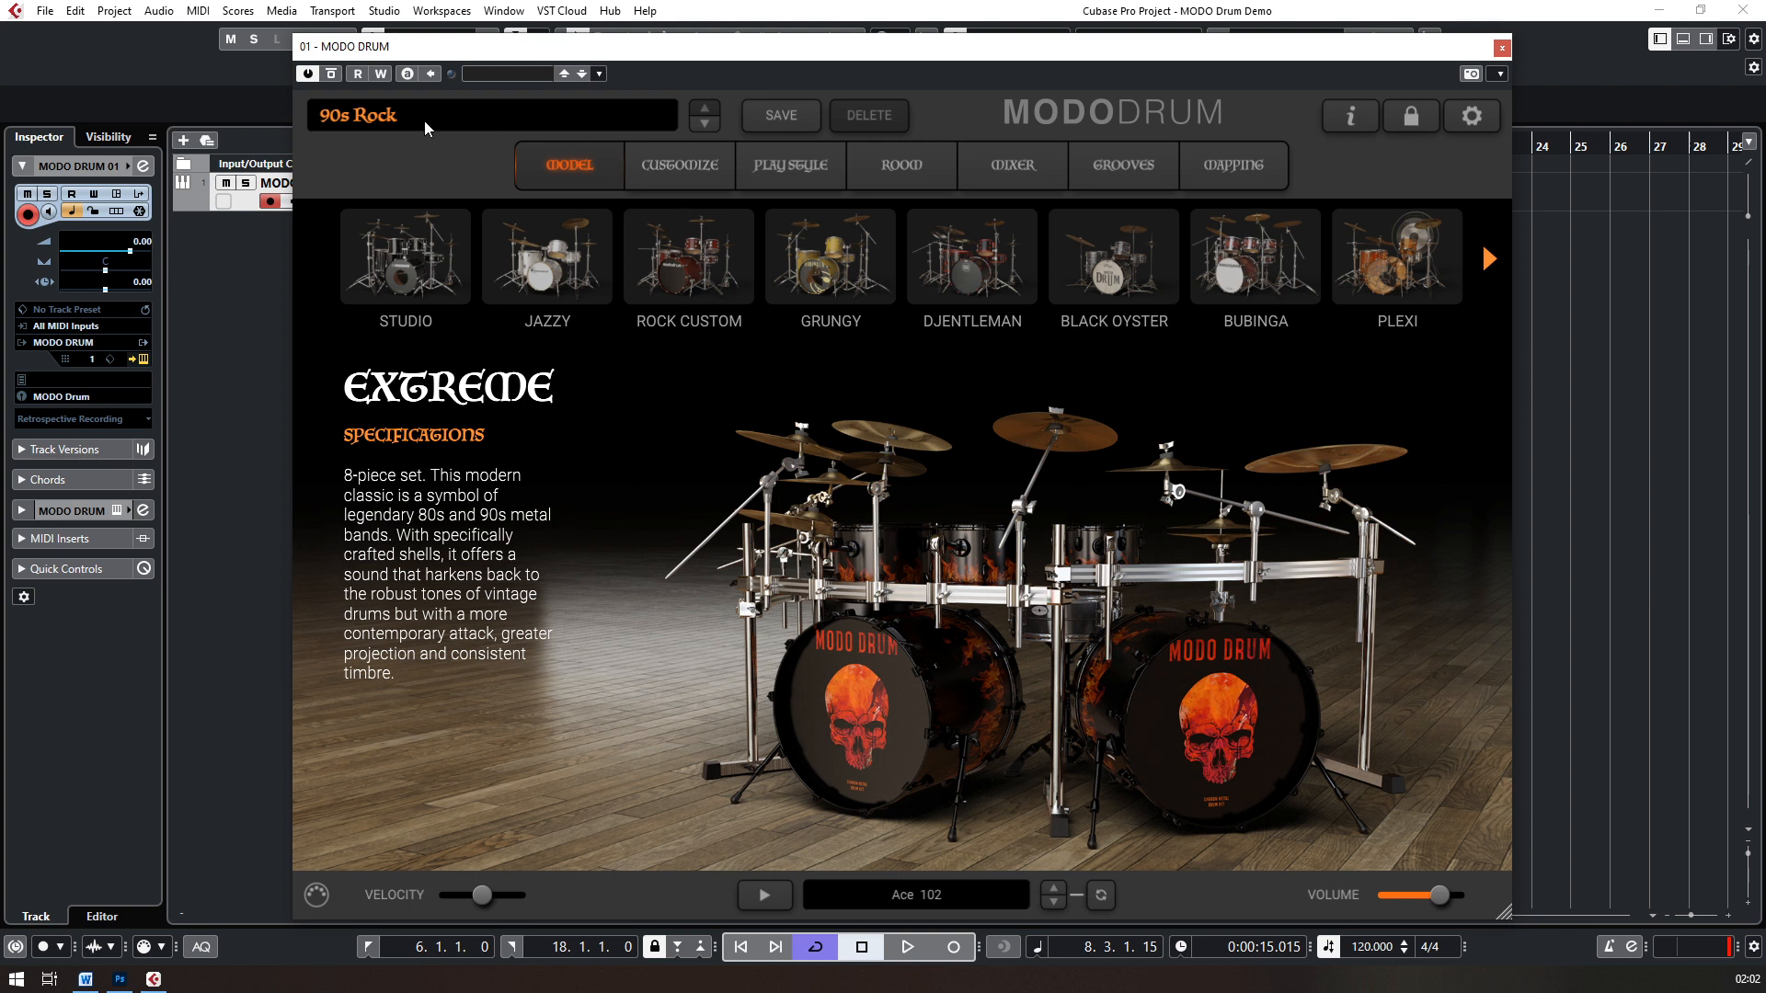
Step: Customize the kit during playback by auditioning the Black Oyster, Djentleman, Jazzy, Extreme and Reference snares, and stop playback
click(672, 167)
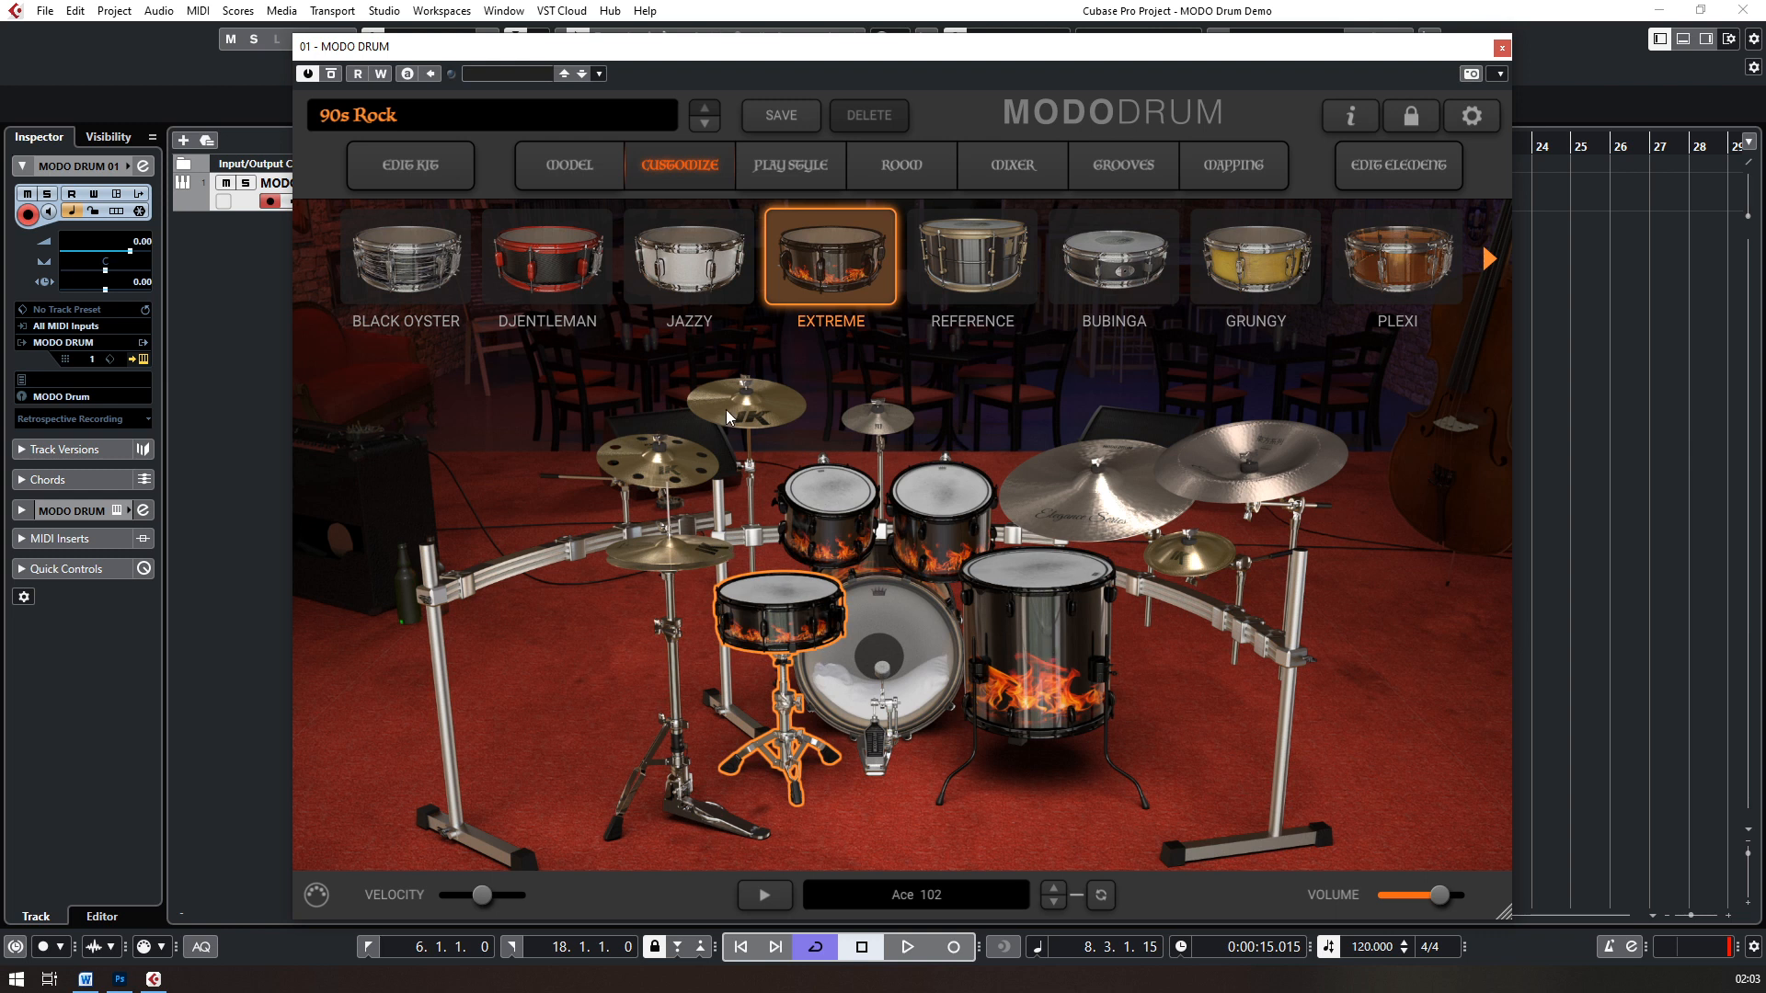
click(908, 951)
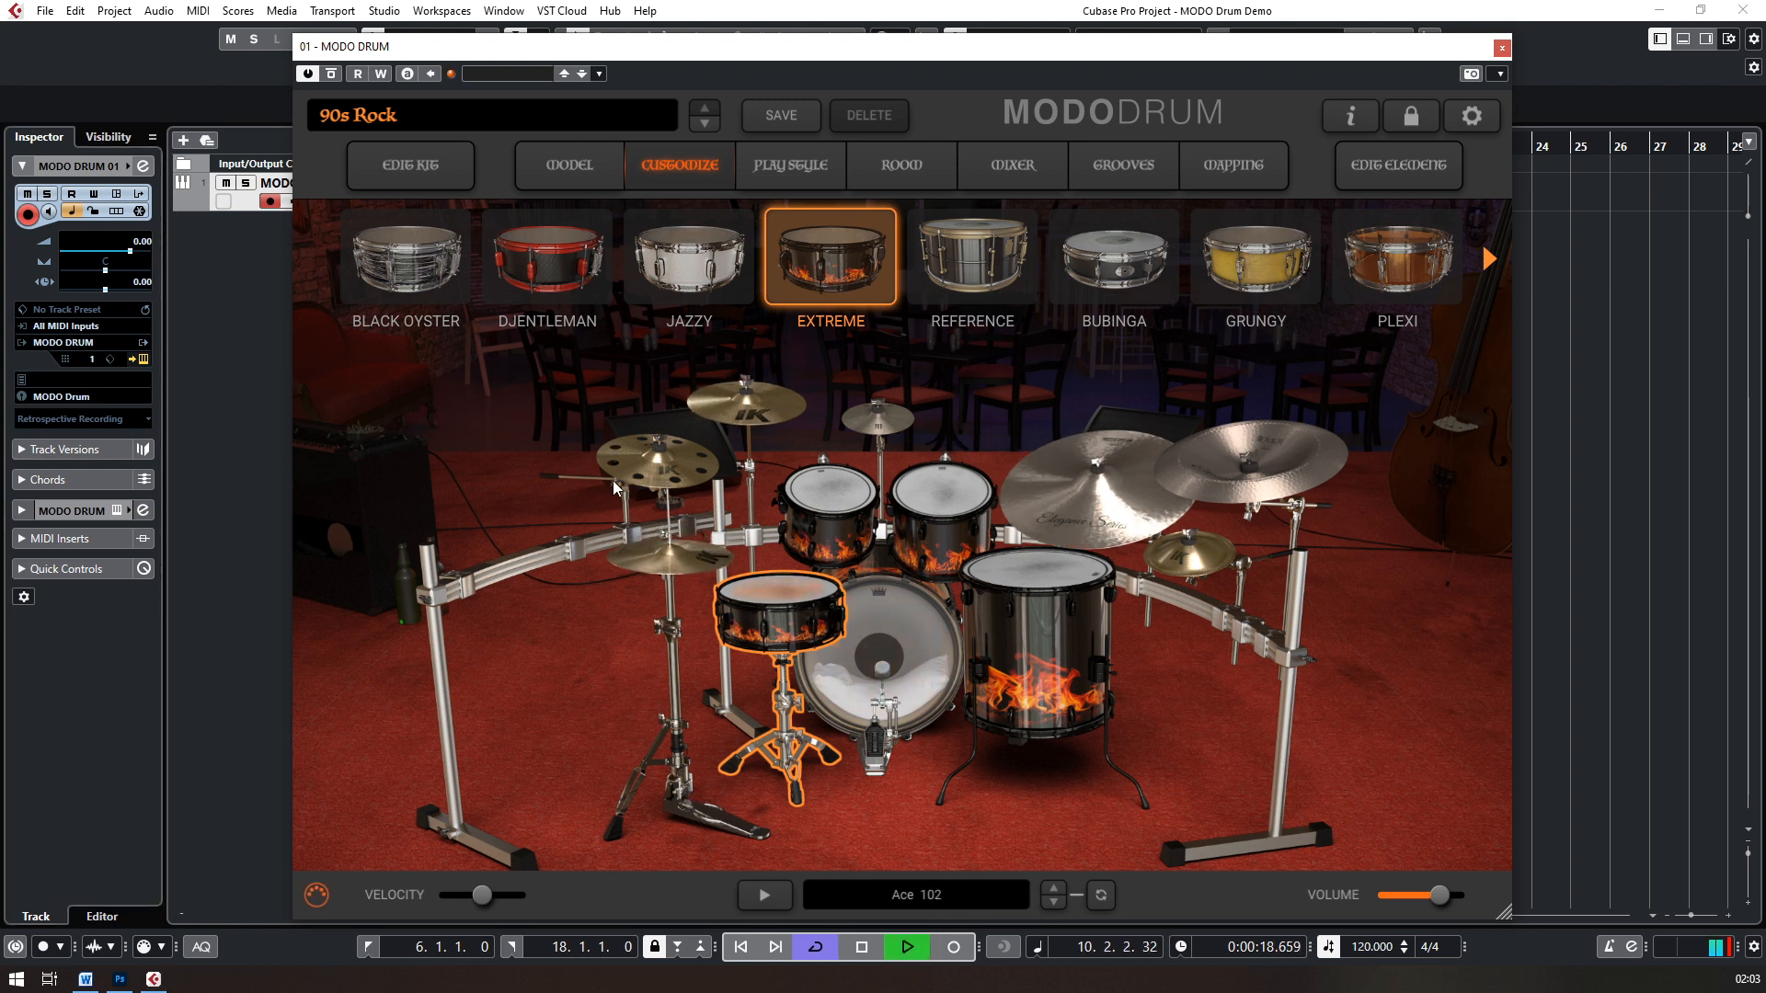
click(394, 262)
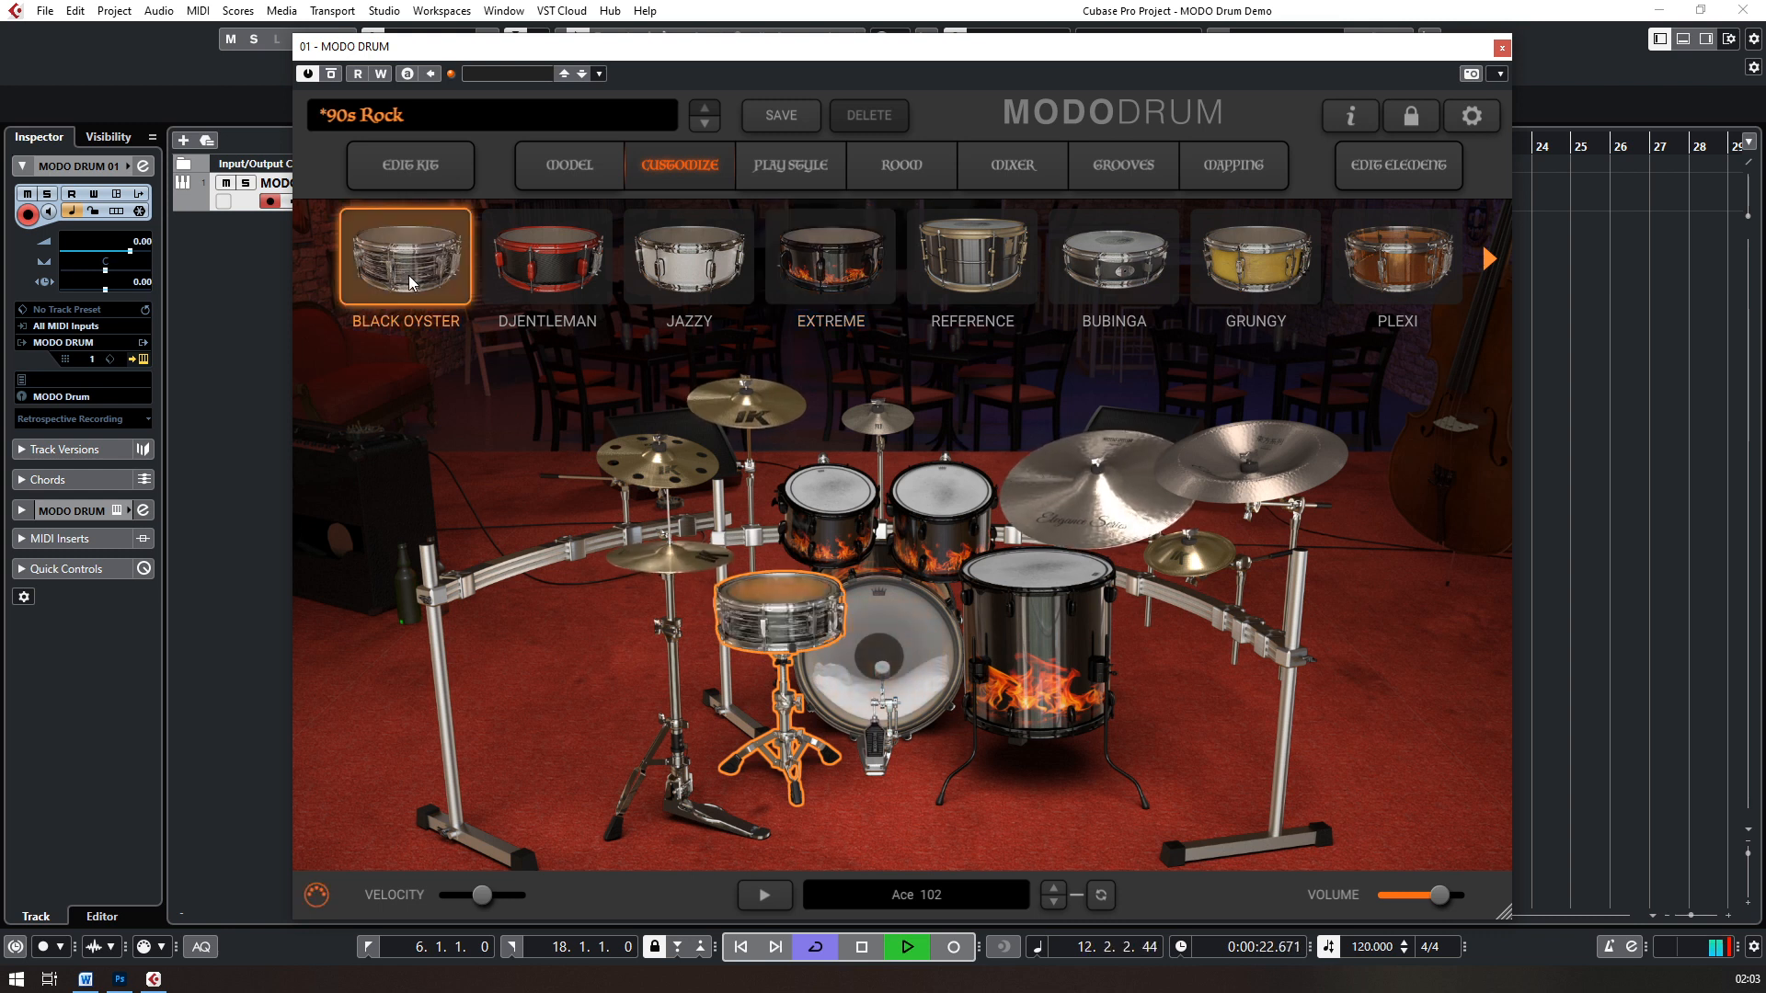
click(552, 268)
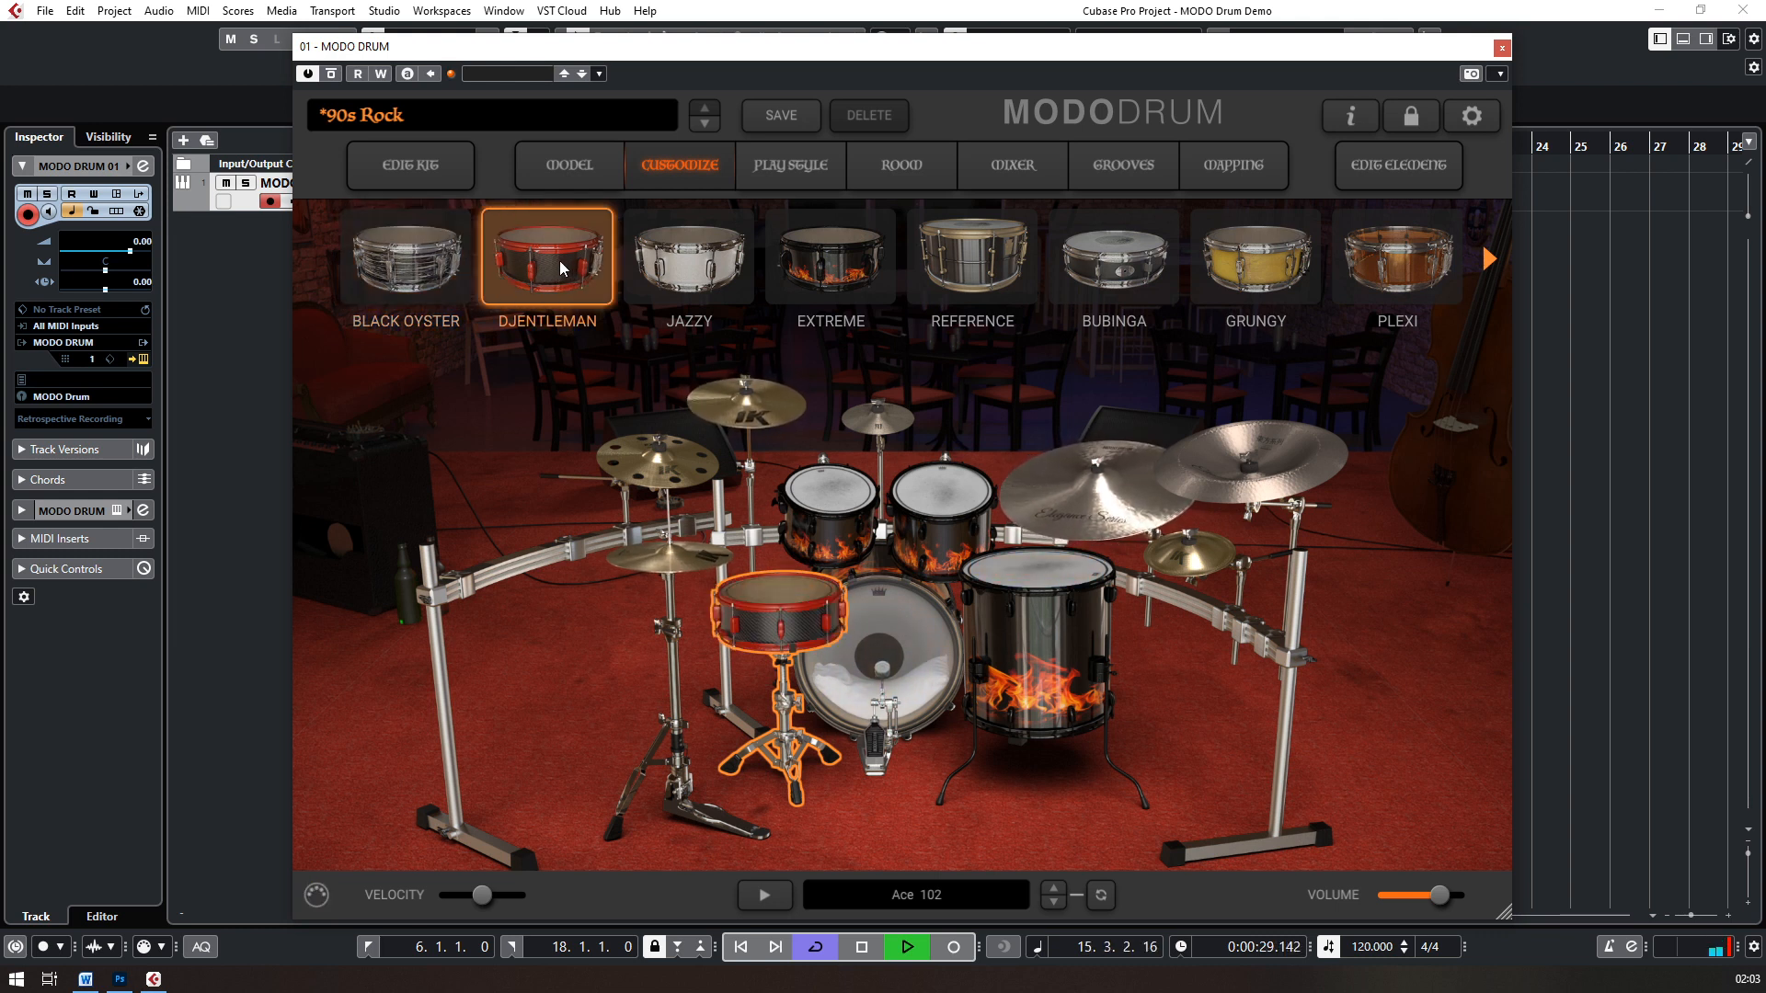
click(712, 269)
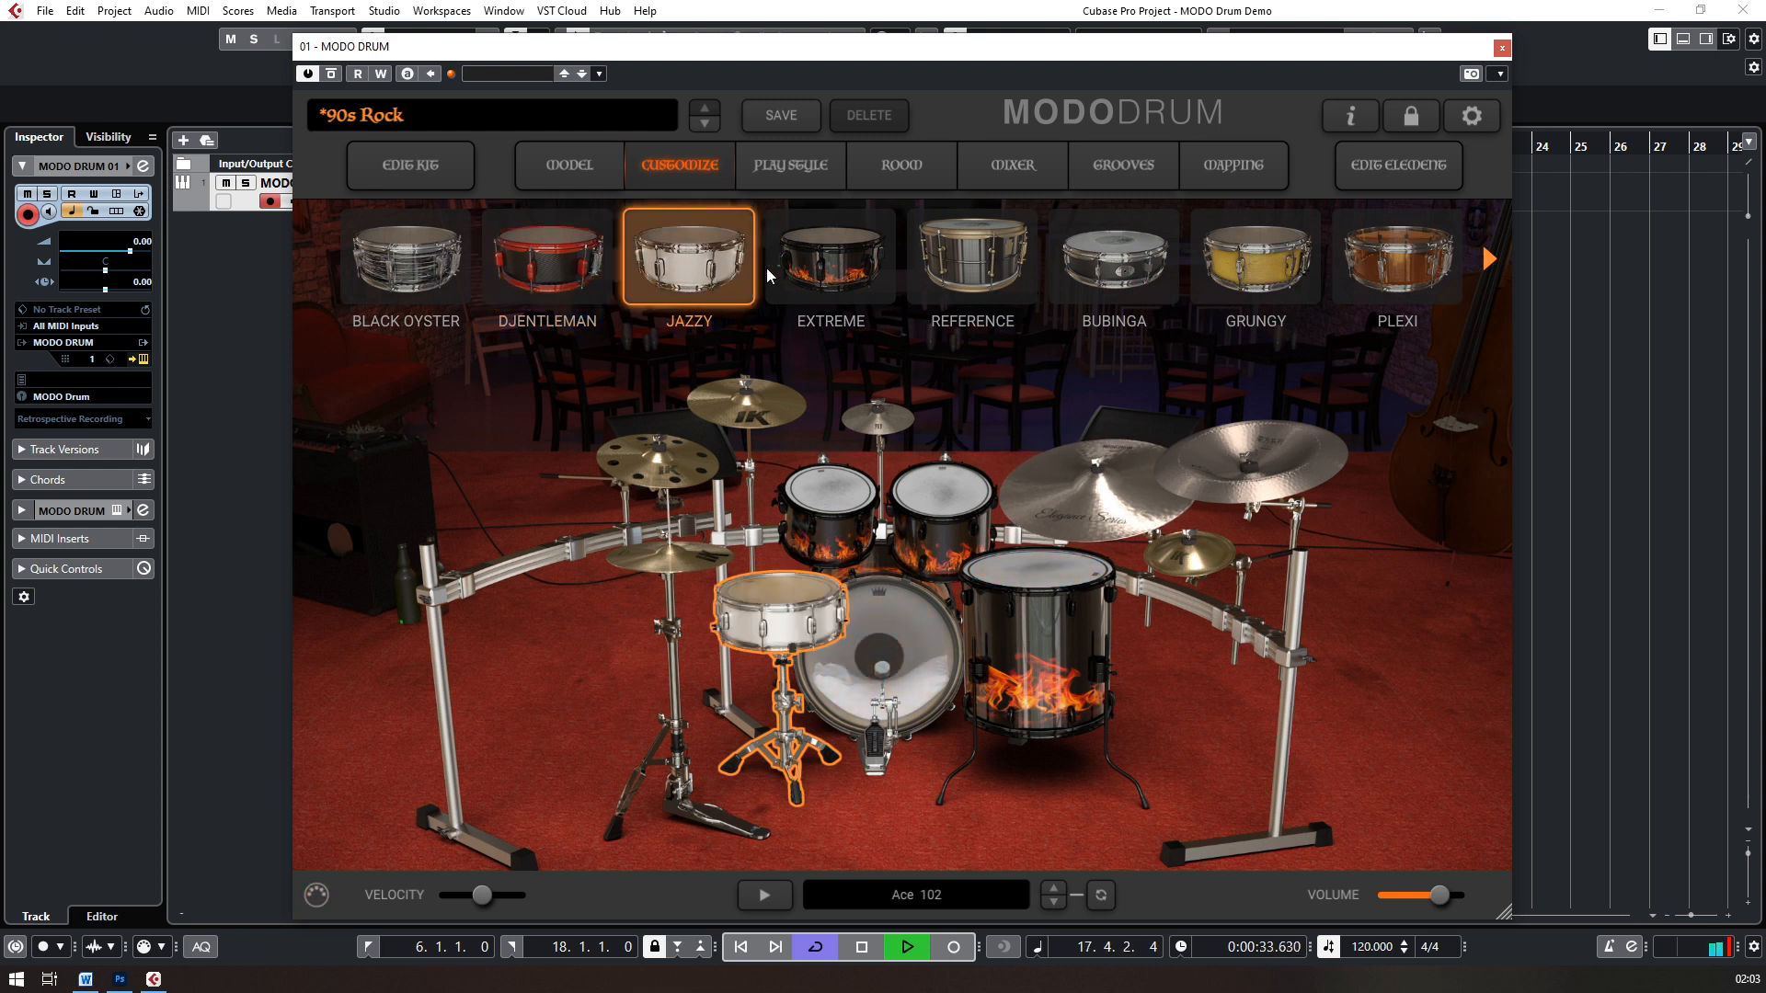
click(837, 273)
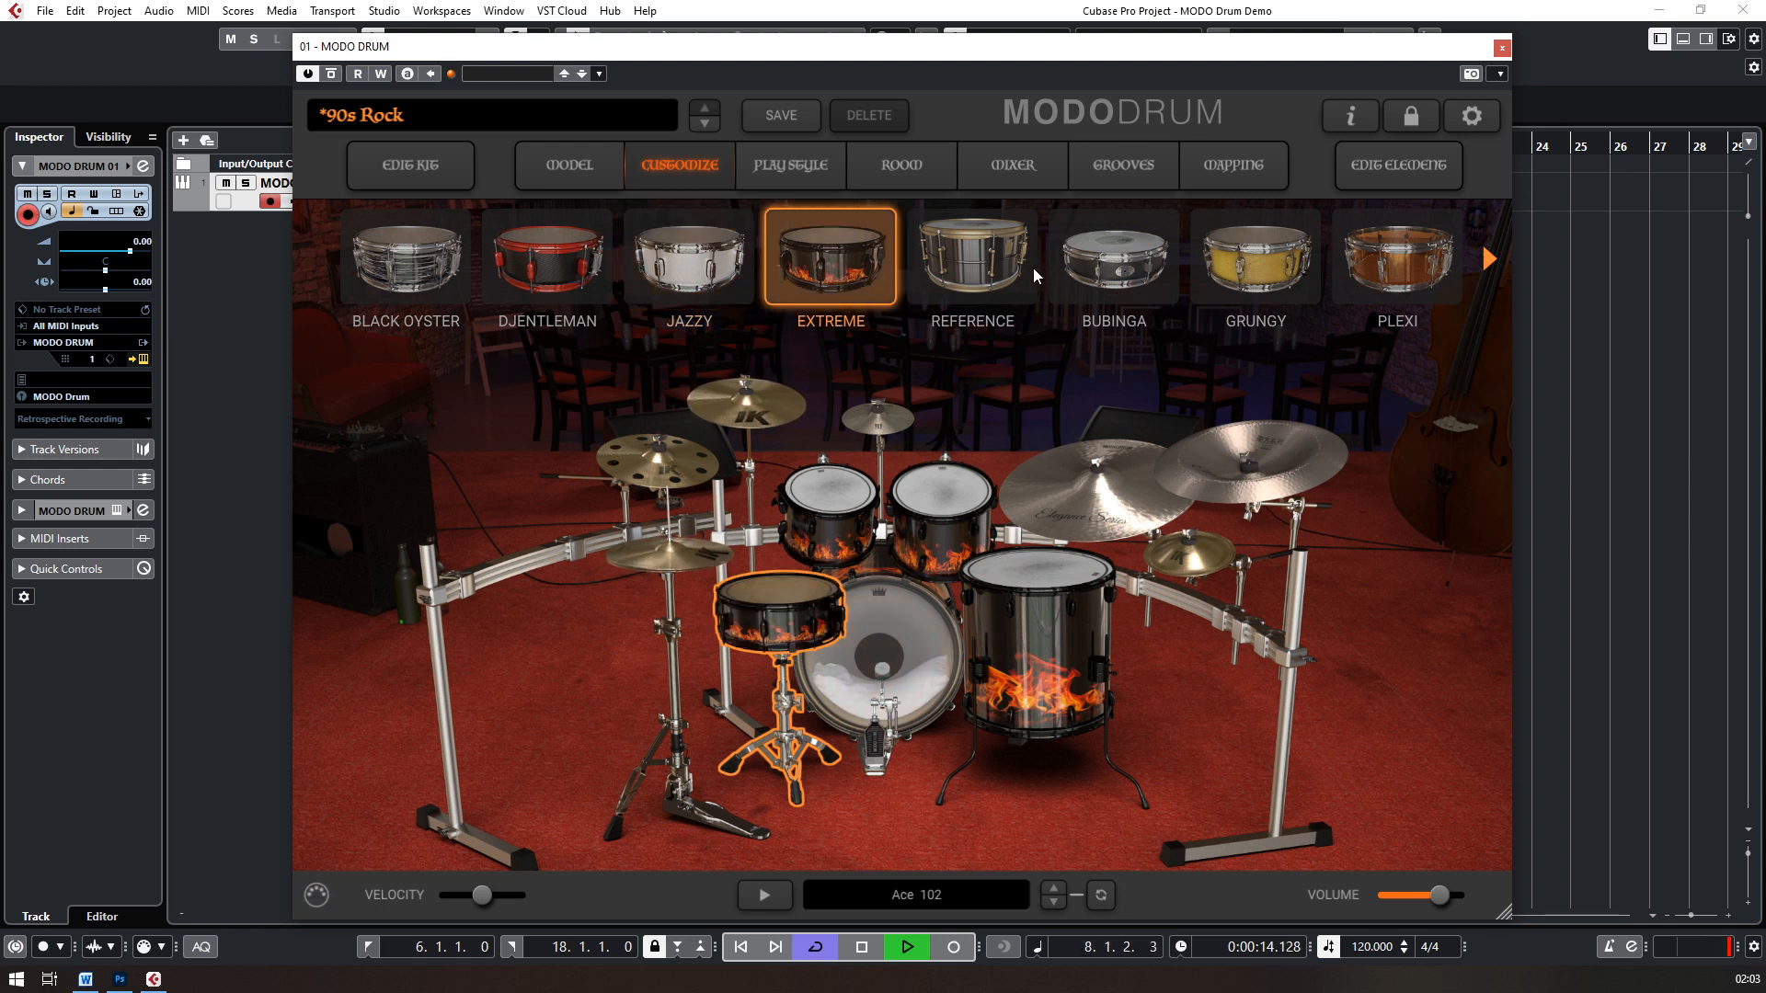
click(982, 261)
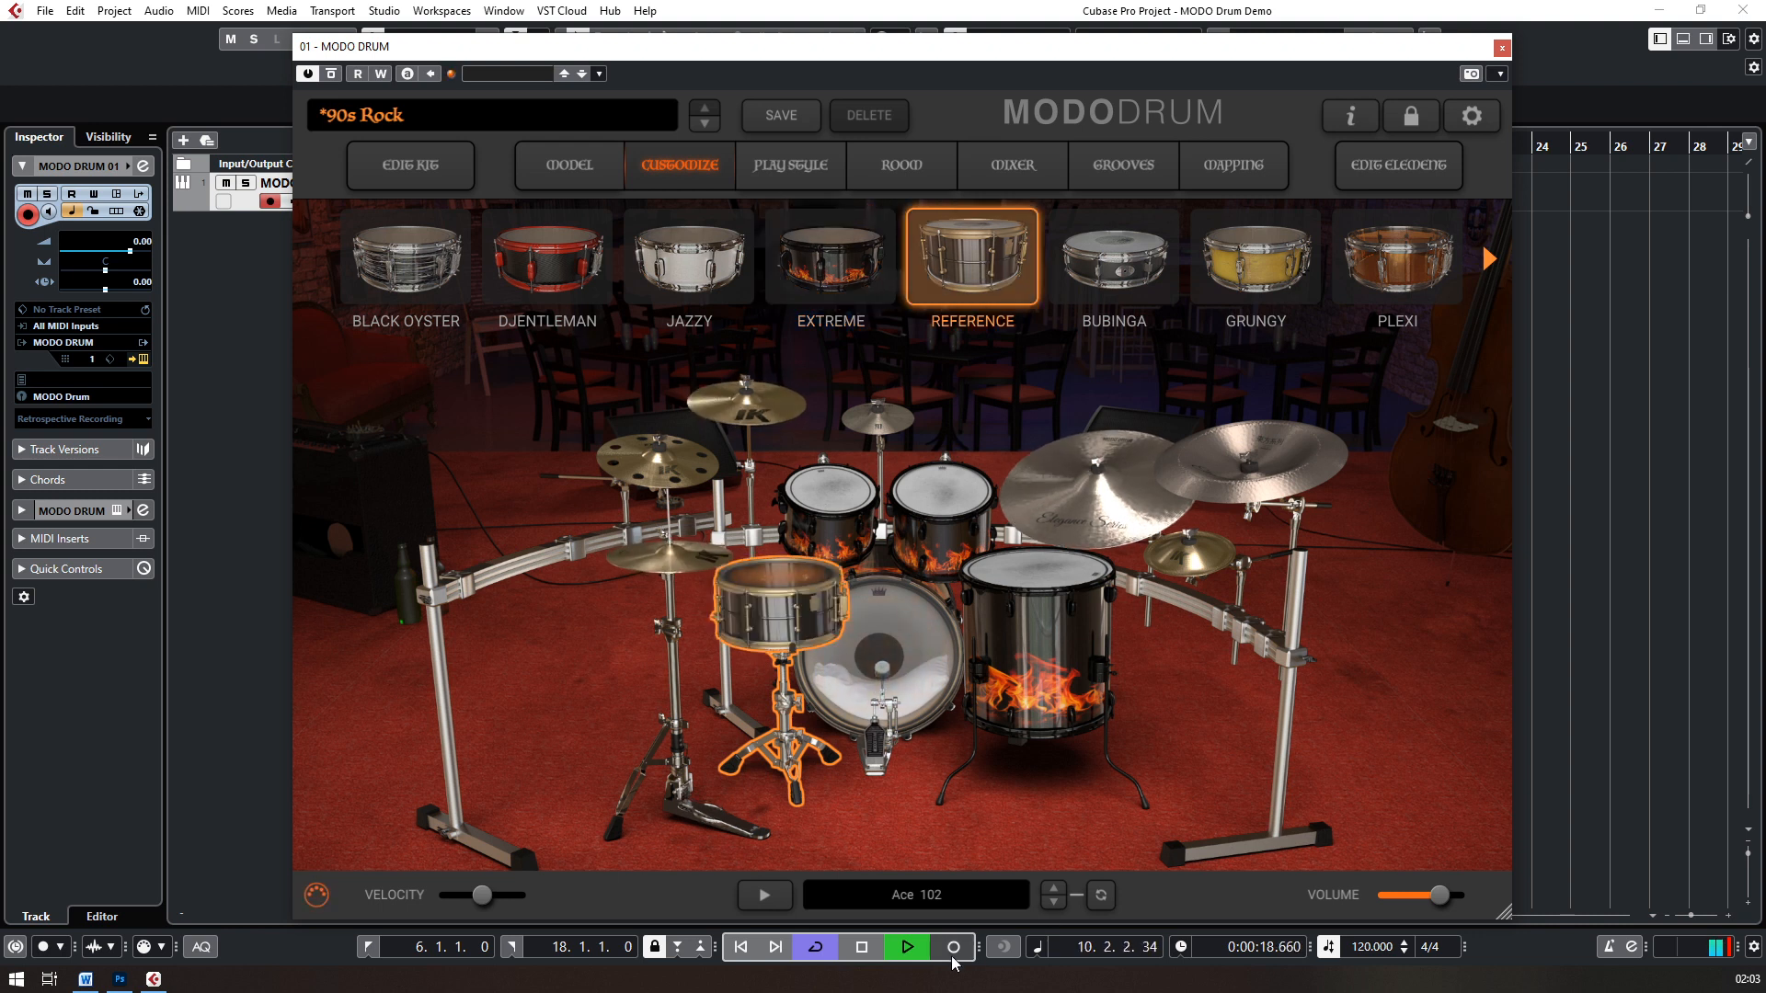
click(862, 947)
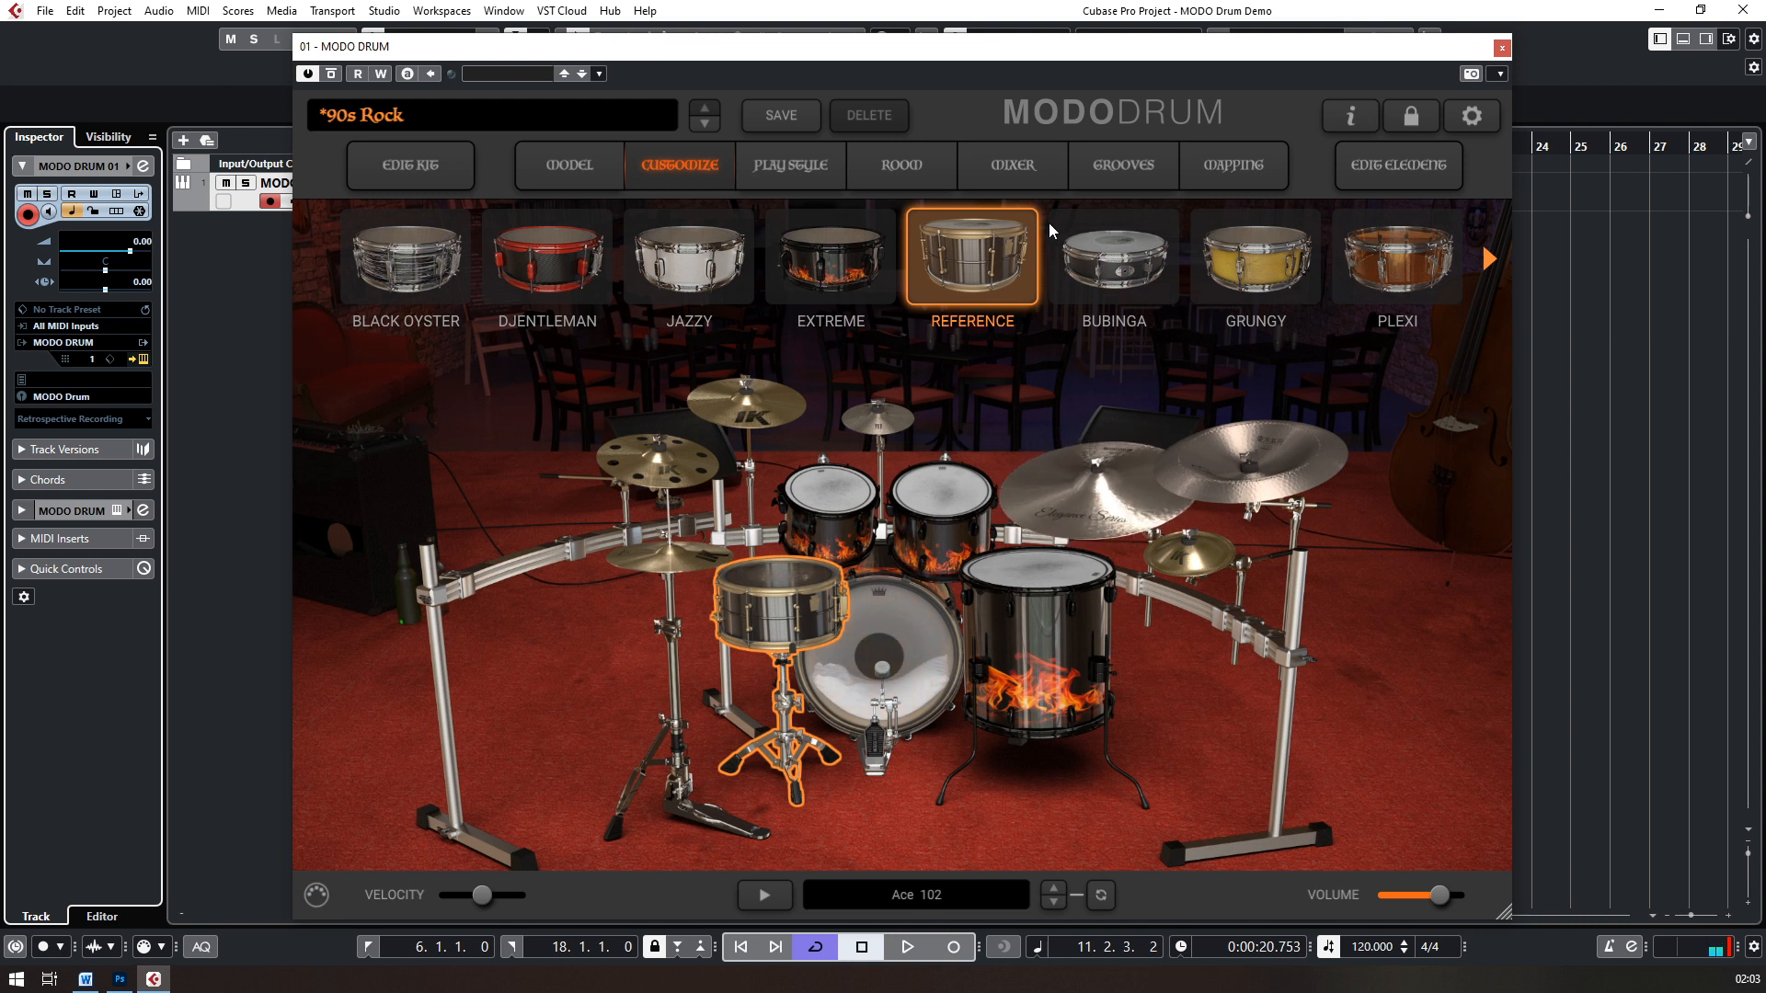
Step: Select the Extreme snare and change its top head to Coated in its element settings
click(840, 267)
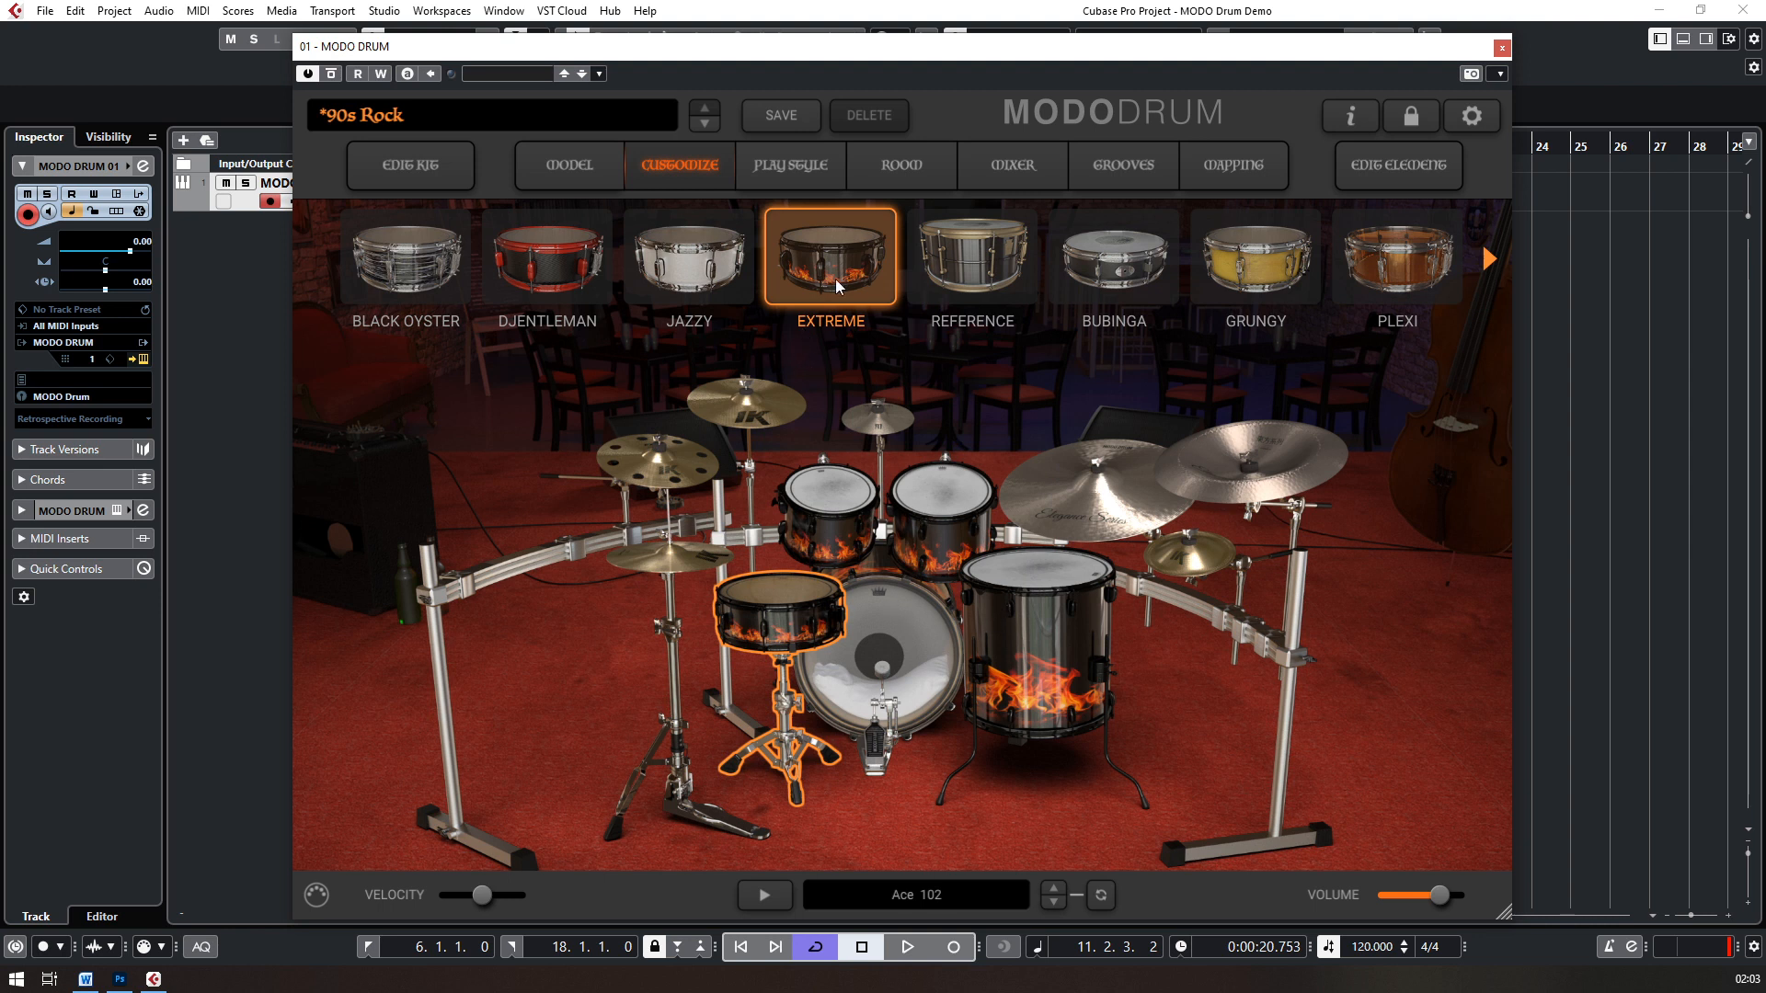
click(1392, 168)
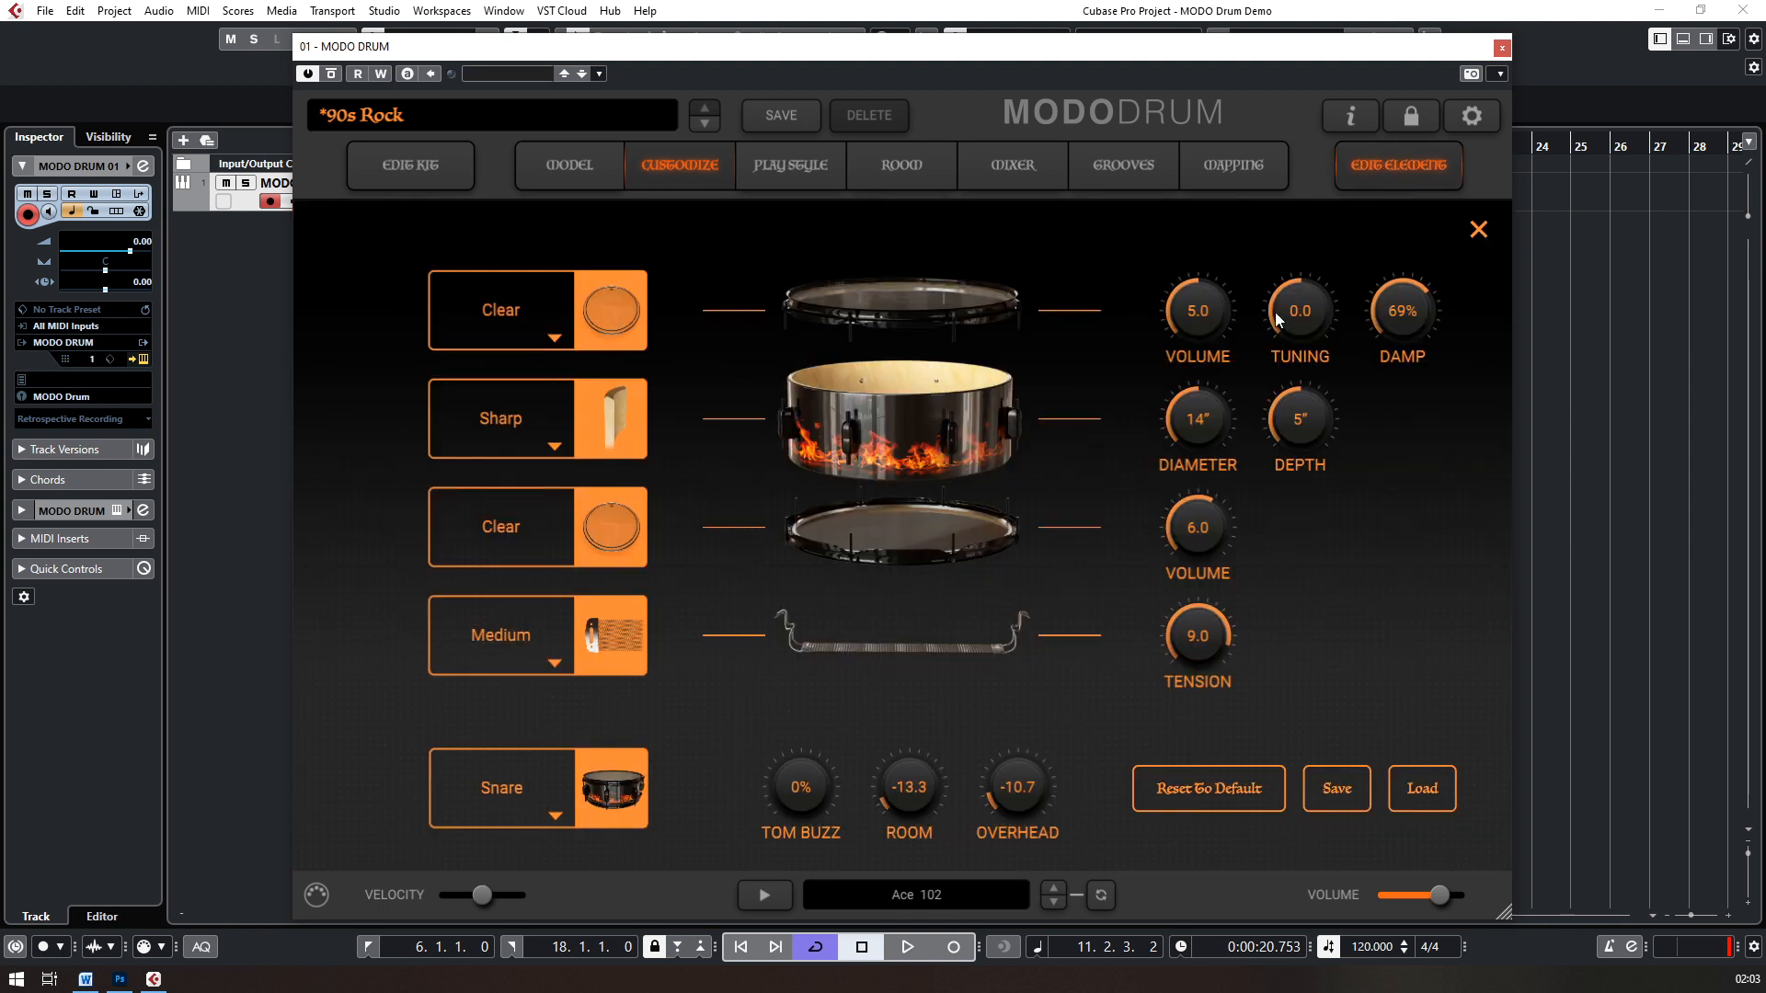
click(555, 338)
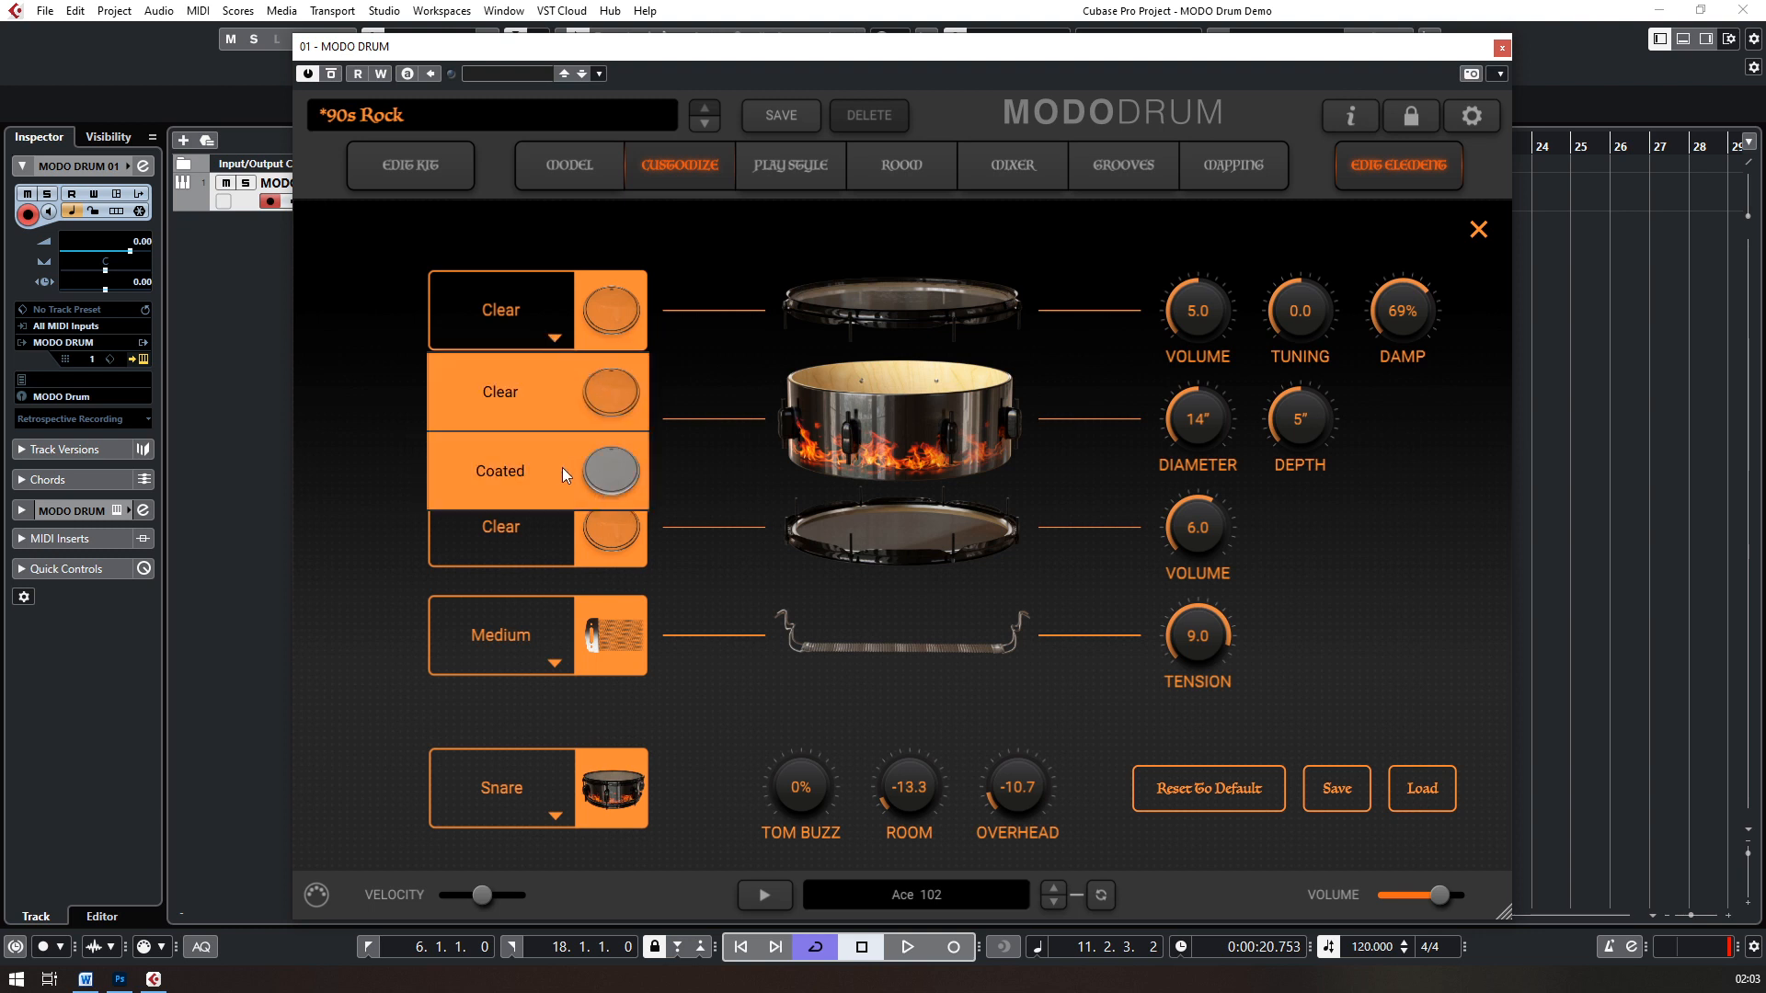
click(607, 471)
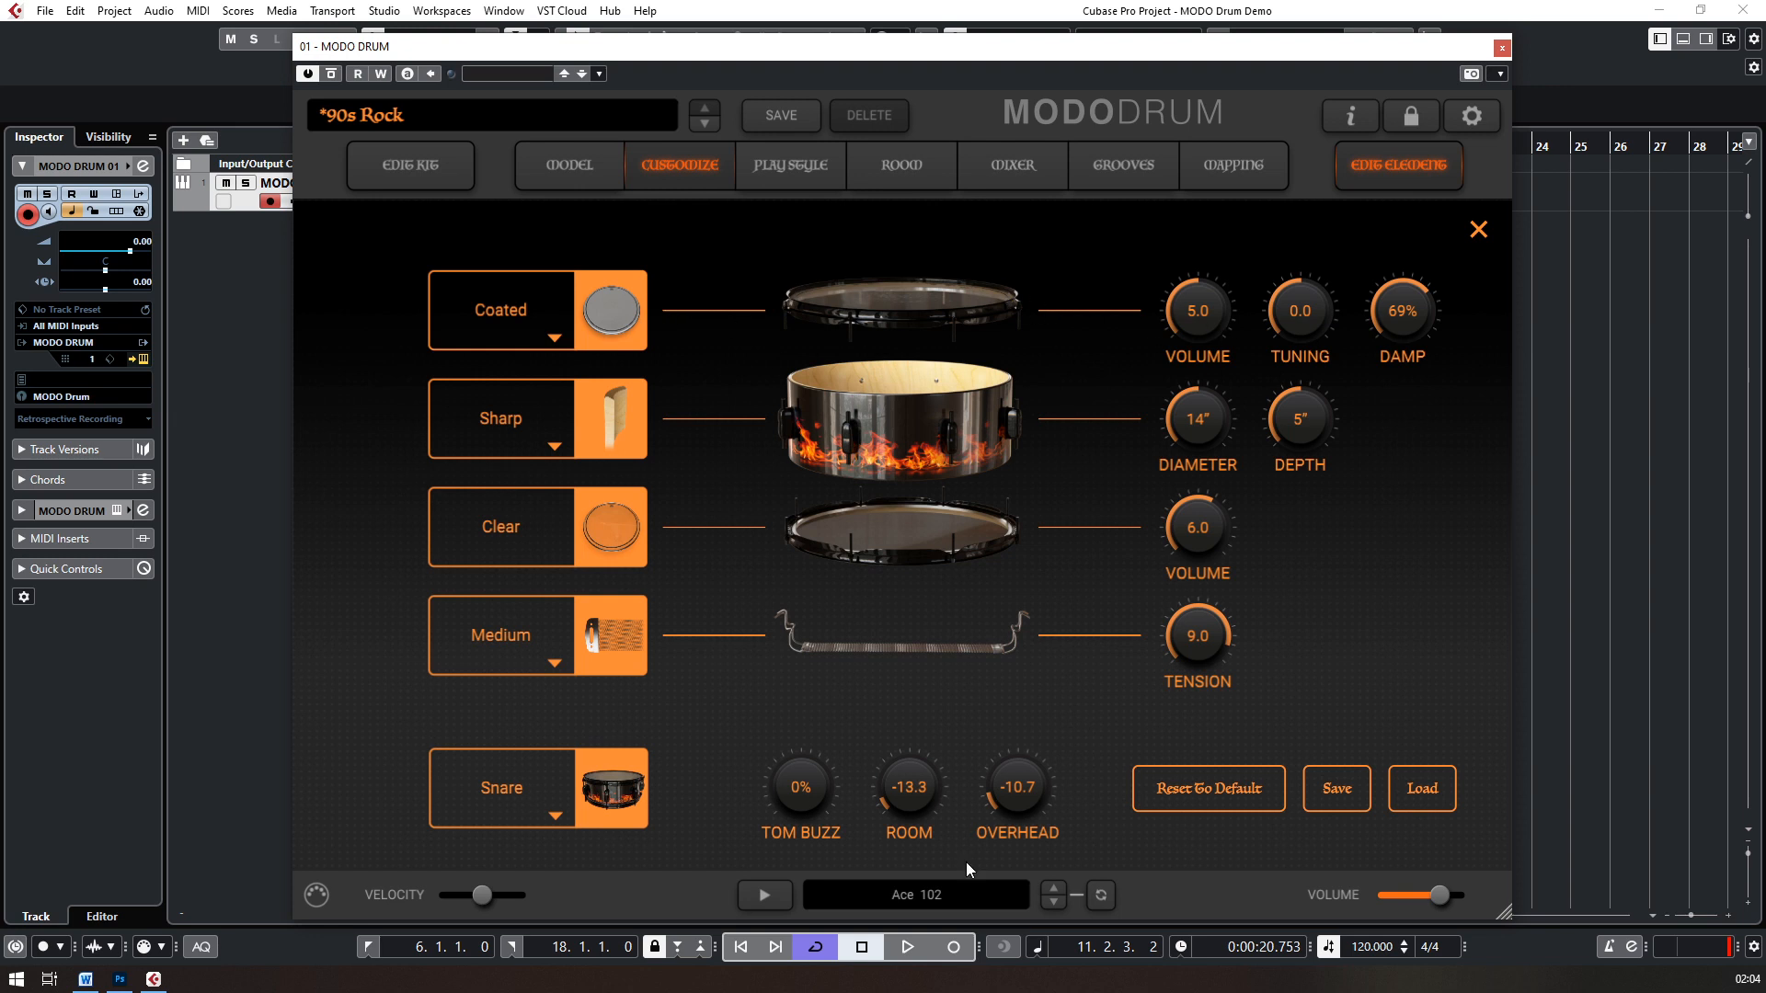
Step: Start playback, try the extremes of the snare's top head damping, and settle it at 58%
key(space)
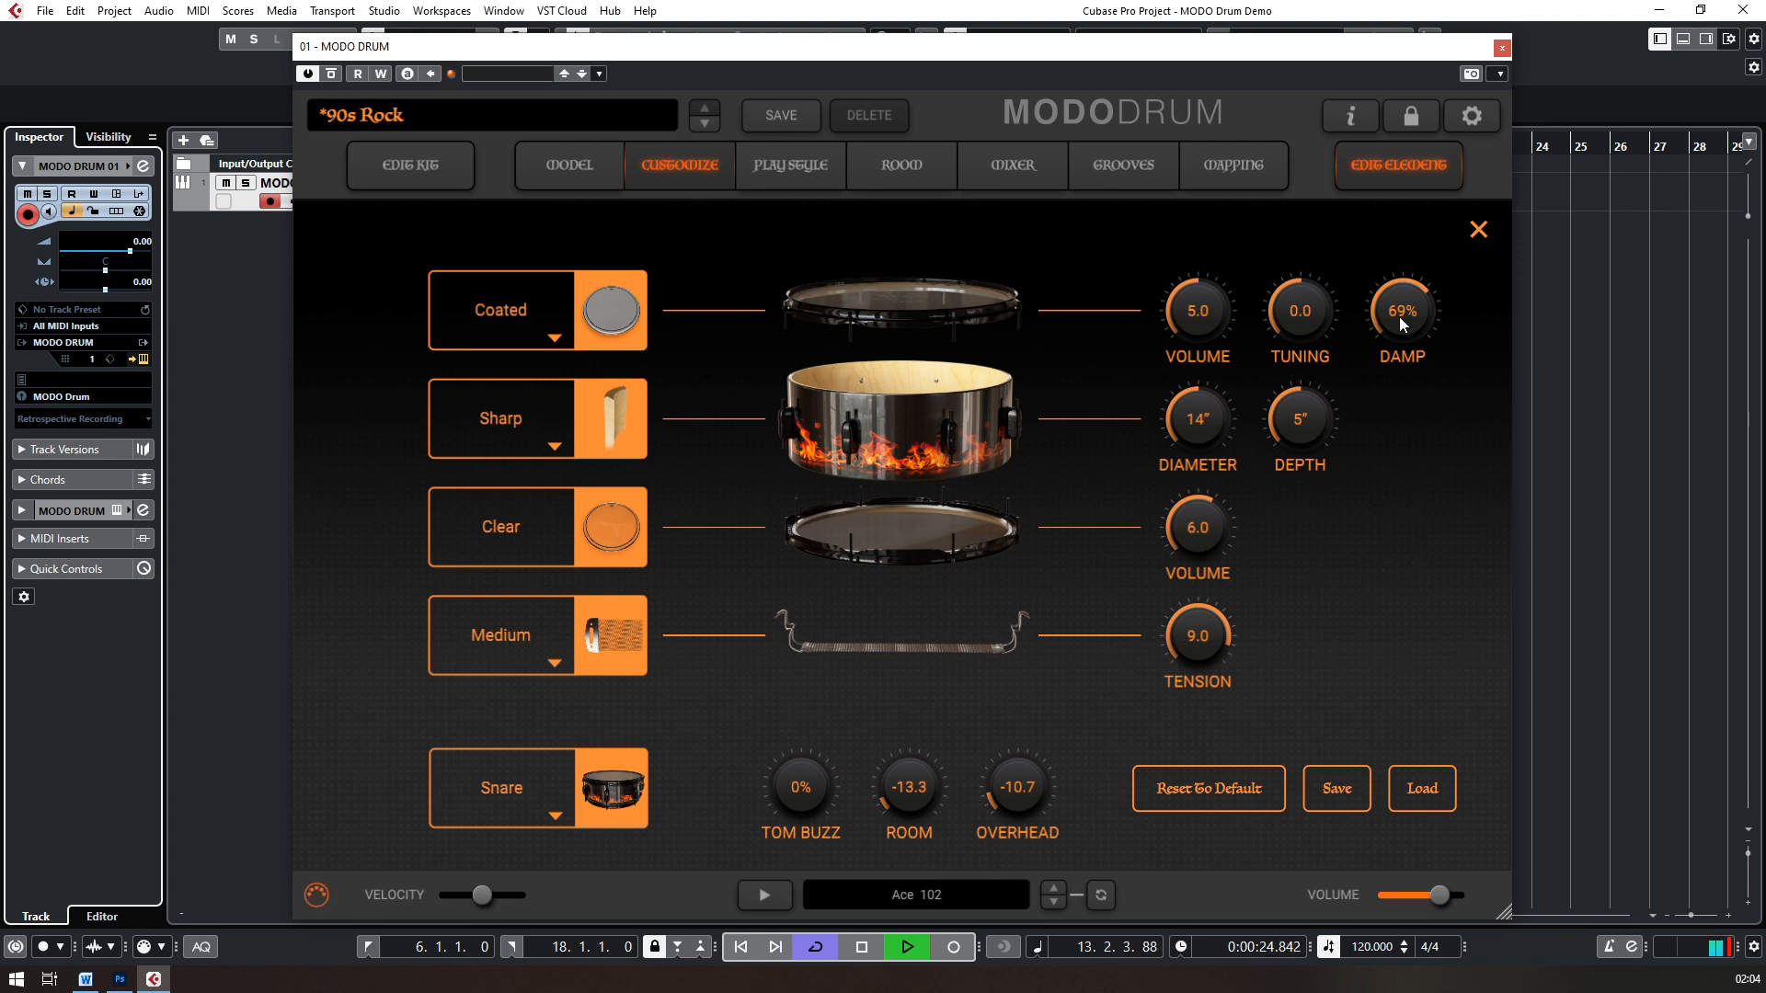
drag(1400, 312, 1420, 486)
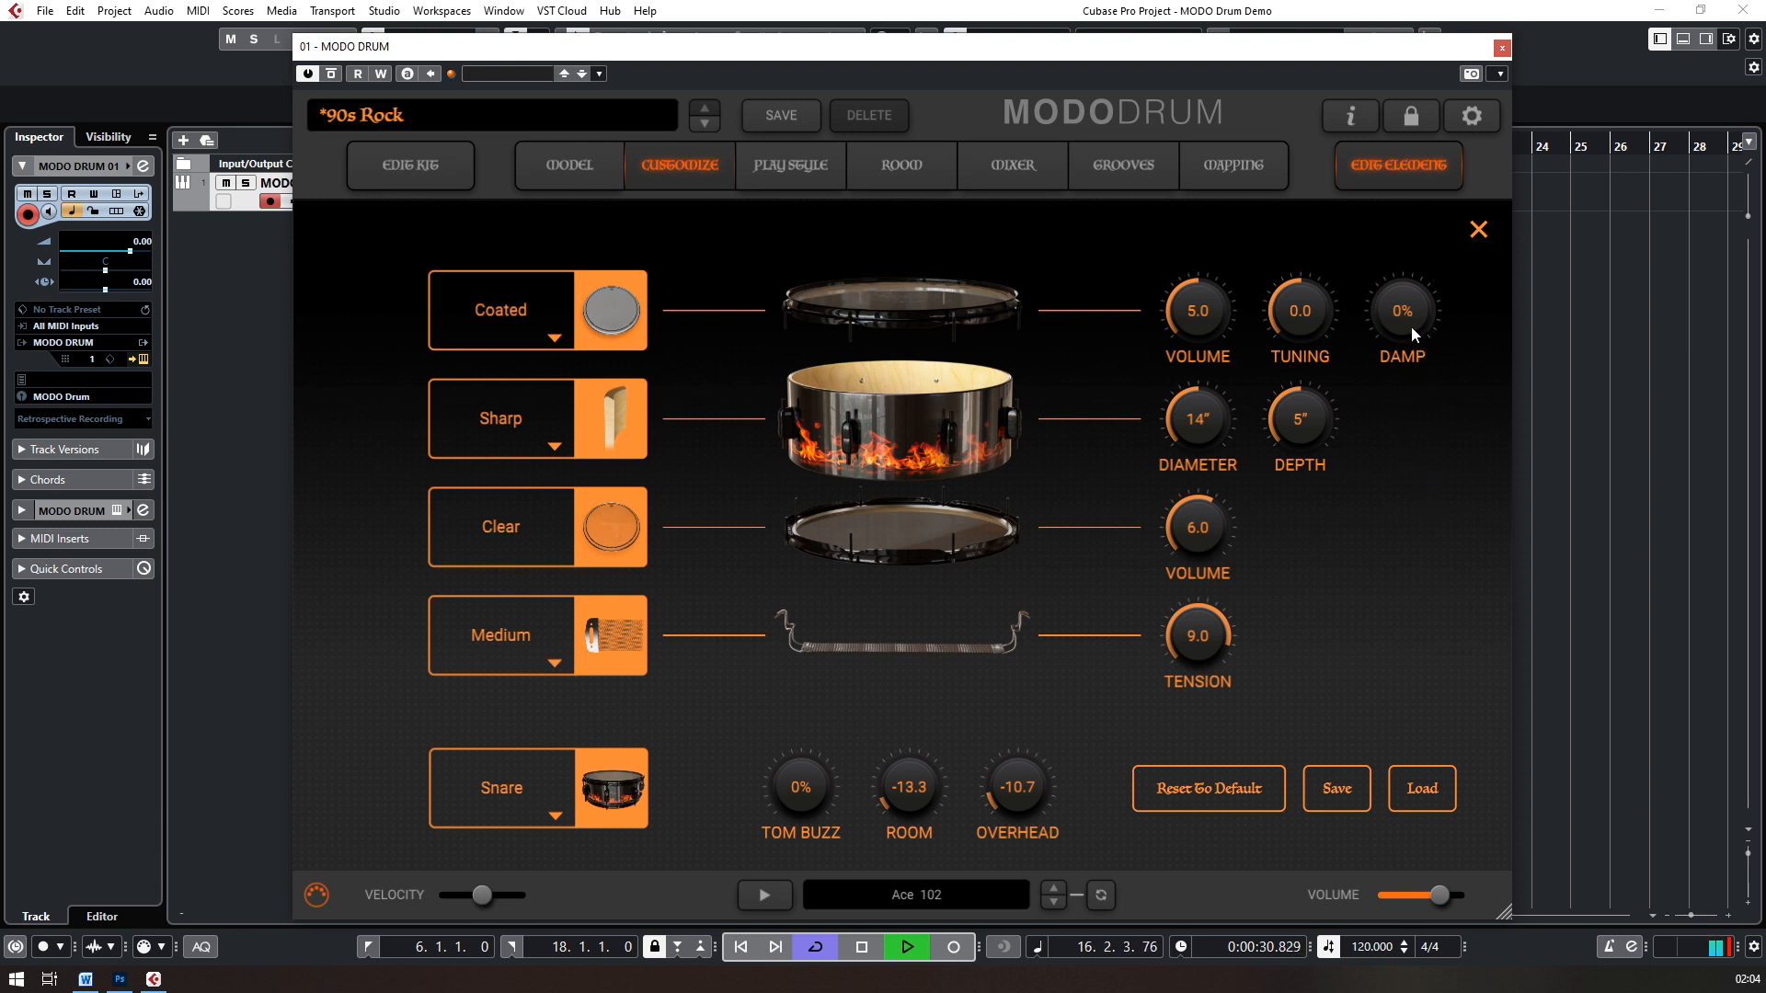
drag(1411, 324, 1382, 85)
drag(1404, 305, 1410, 410)
drag(1409, 401, 1409, 395)
Step: Try different shell diameters on the snare and return to 14 inches, and set the shell depth to 6.5 inches
drag(1199, 386, 1190, 327)
drag(1190, 418, 1228, 737)
drag(1194, 427, 1199, 388)
drag(1299, 423, 1323, 566)
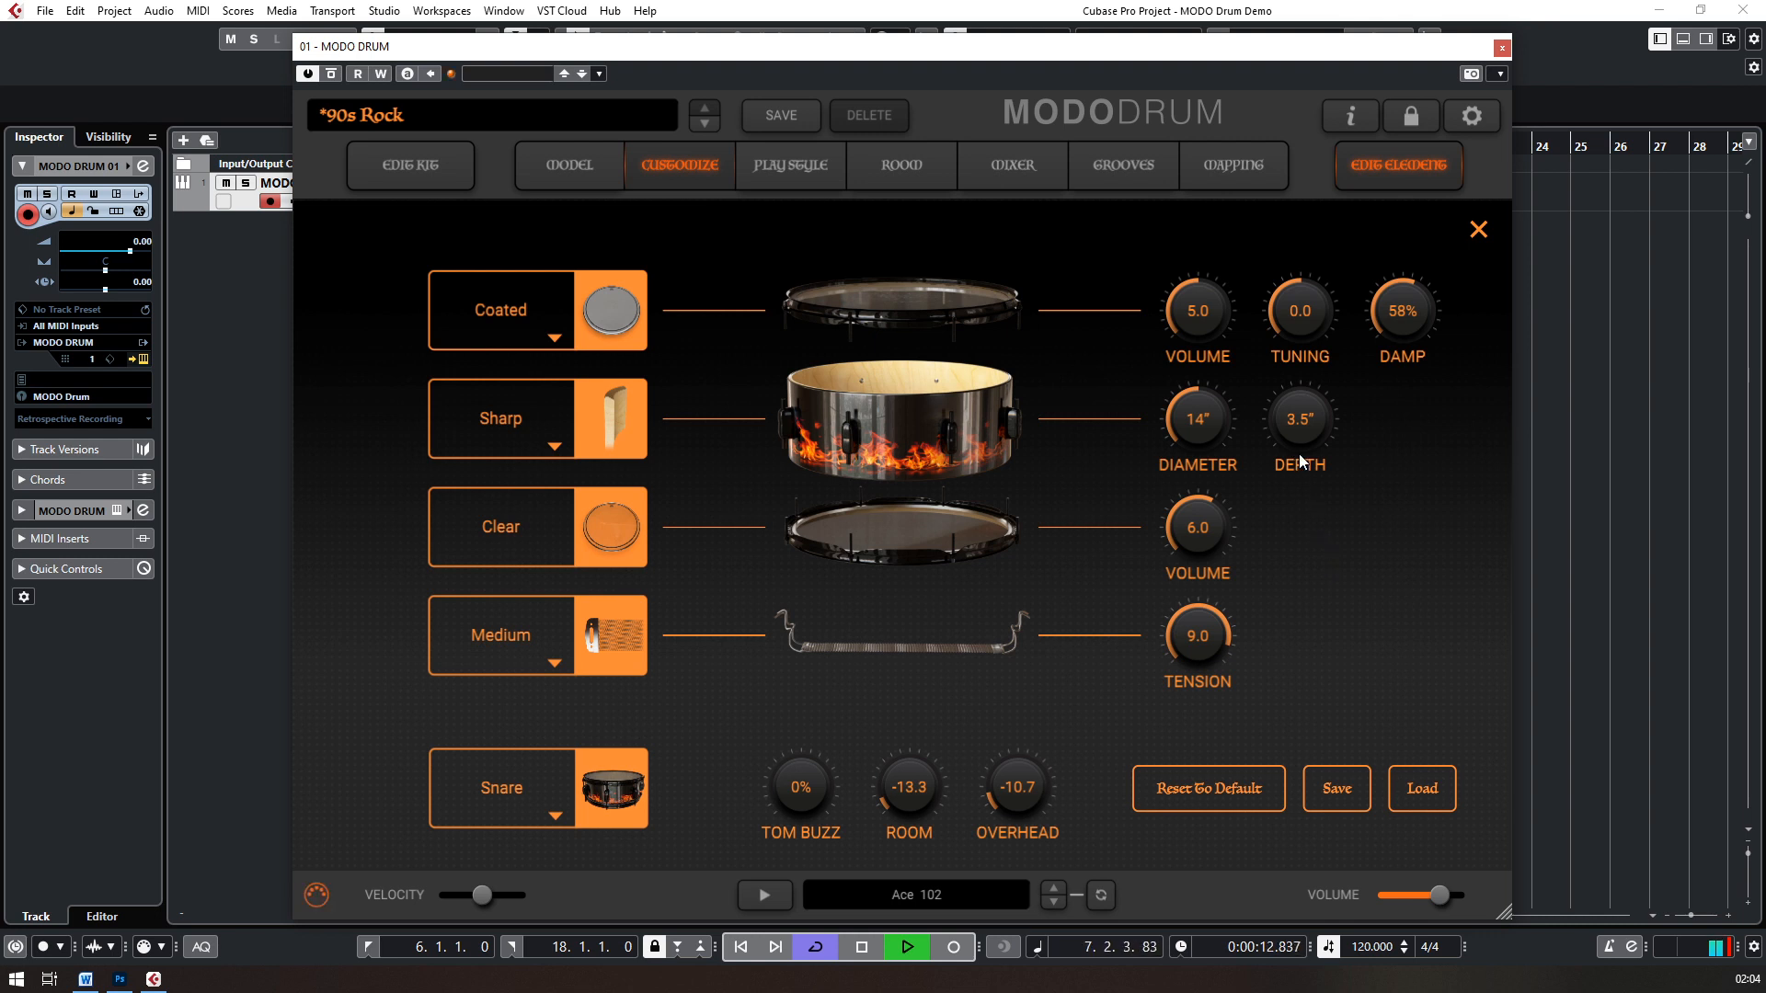
drag(1298, 428, 1273, 185)
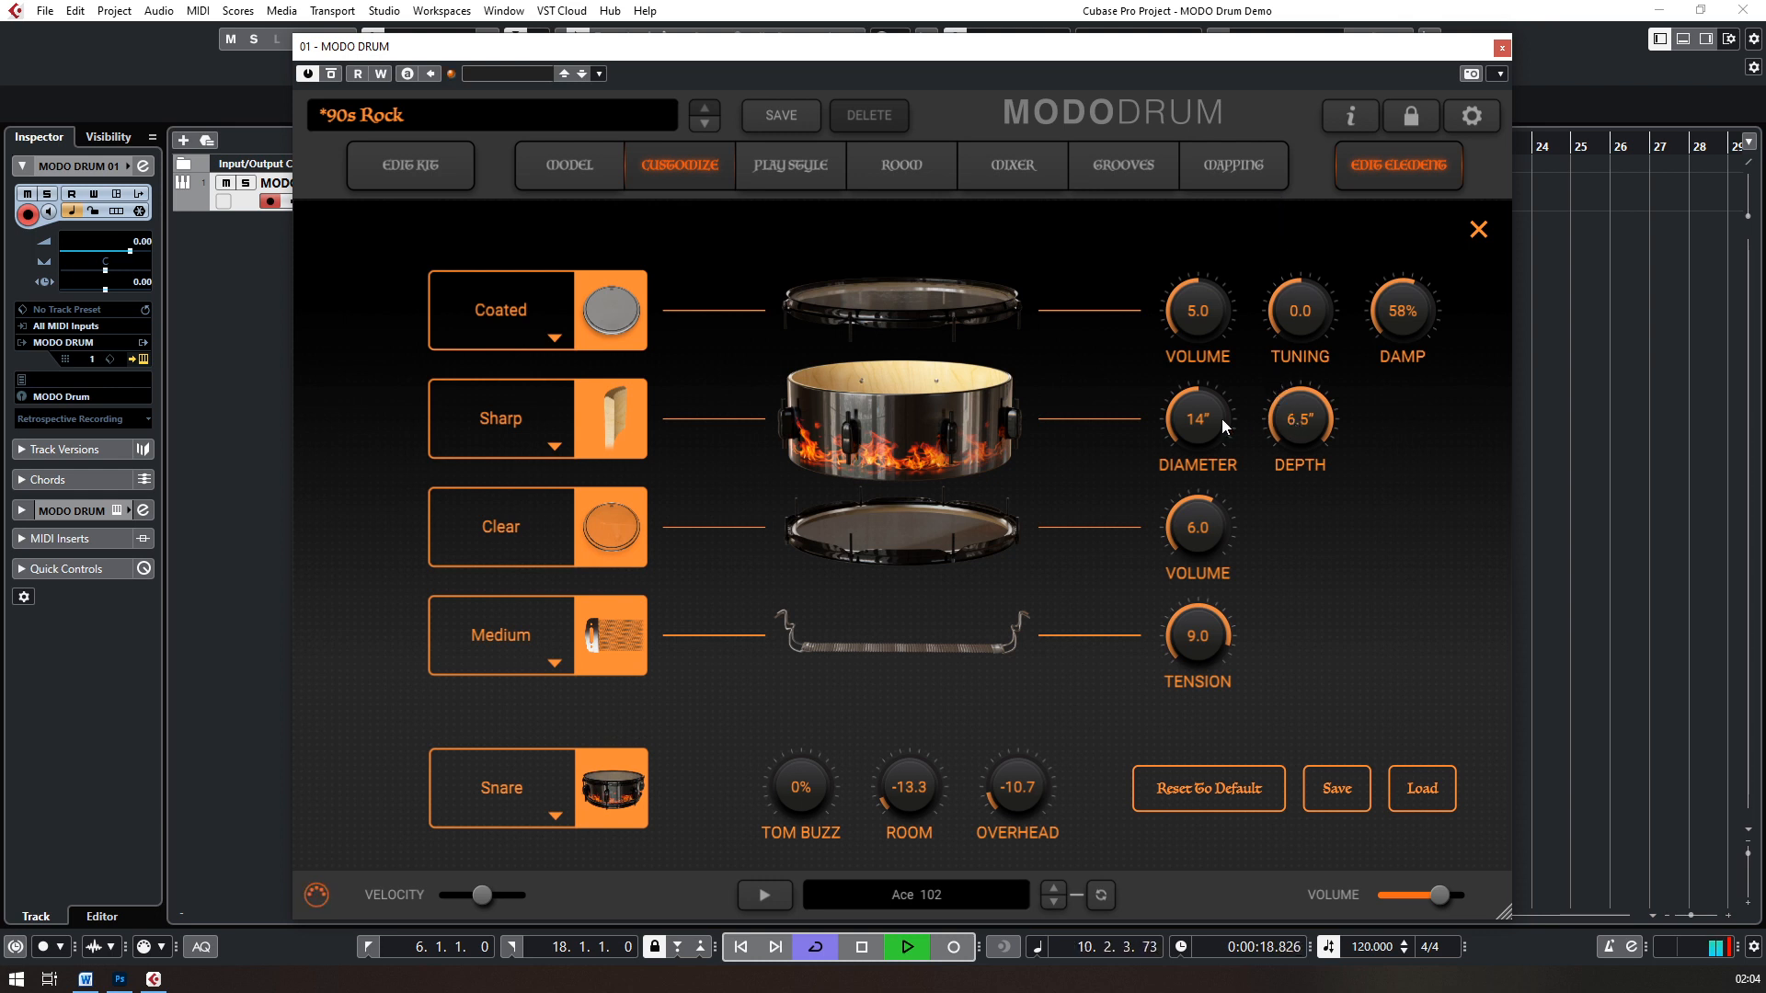
Step: Set the snare's bottom head volume to 8.3 and its wire tension to 2.7
mouse_move(1194, 537)
mouse_down()
mouse_move(1207, 676)
mouse_move(1211, 543)
mouse_up()
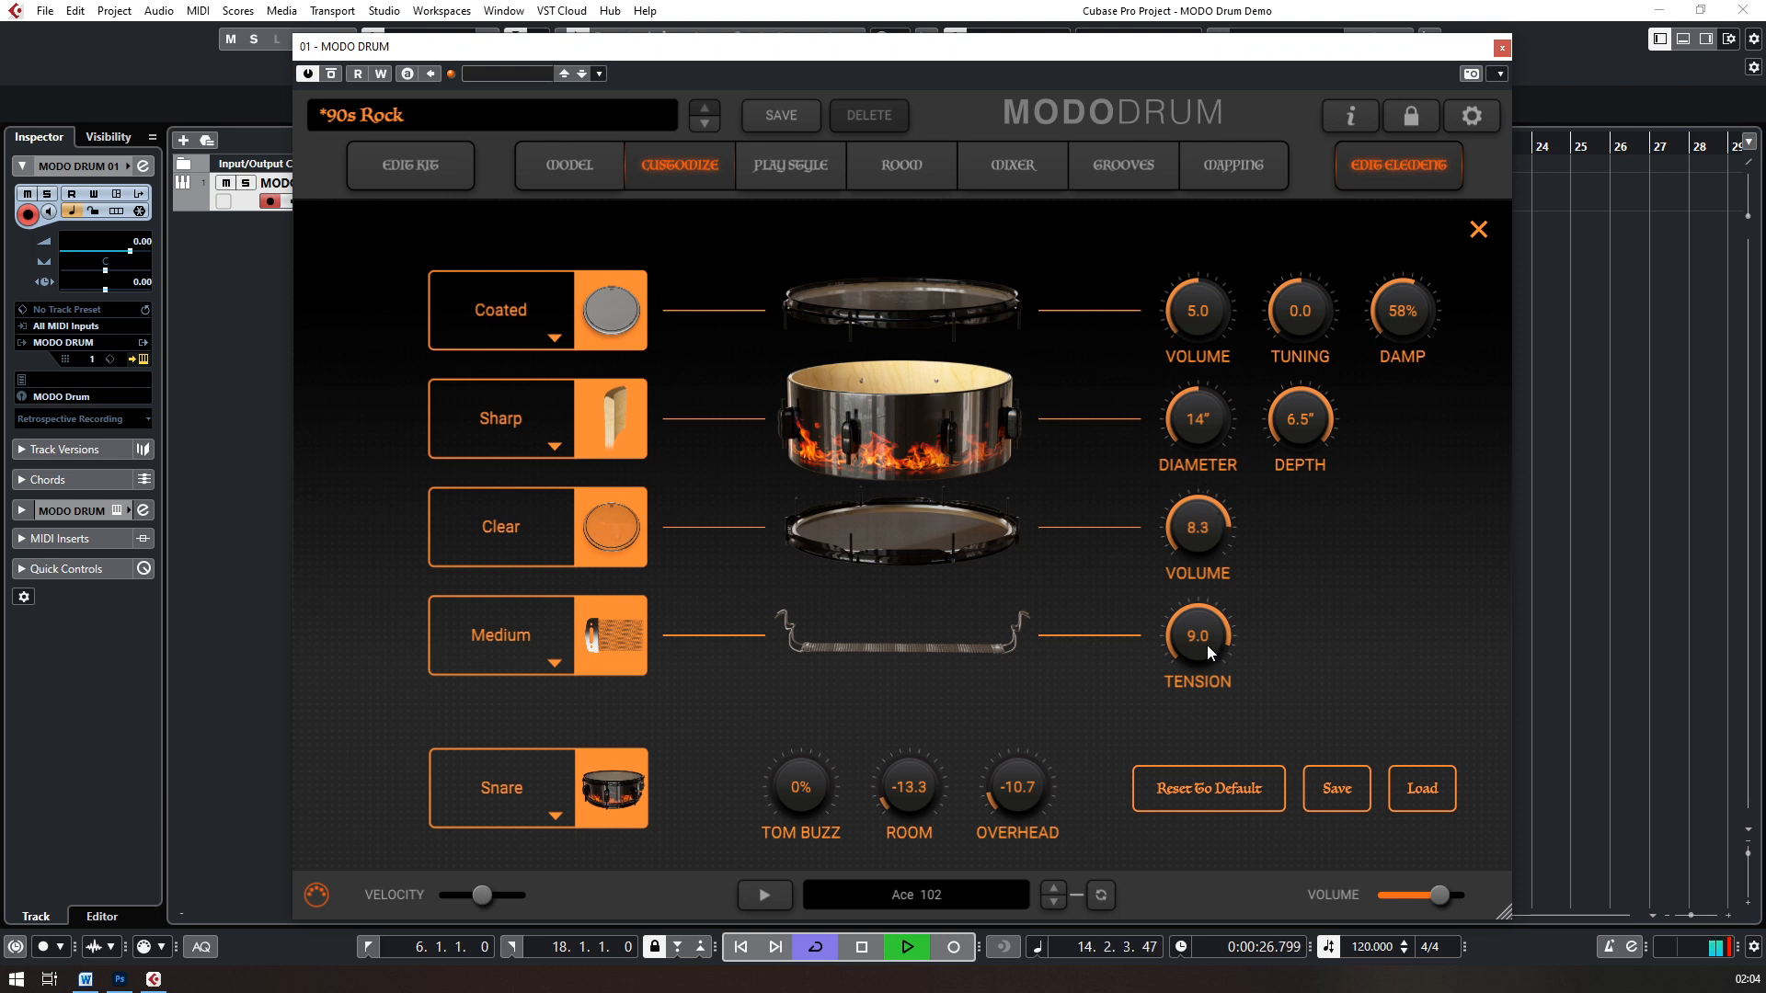
drag(1198, 697, 1211, 786)
Step: Set the snare's room level to -10.0 and its overhead level to -8.8
drag(901, 786, 902, 776)
double_click(897, 773)
drag(1003, 791, 1012, 785)
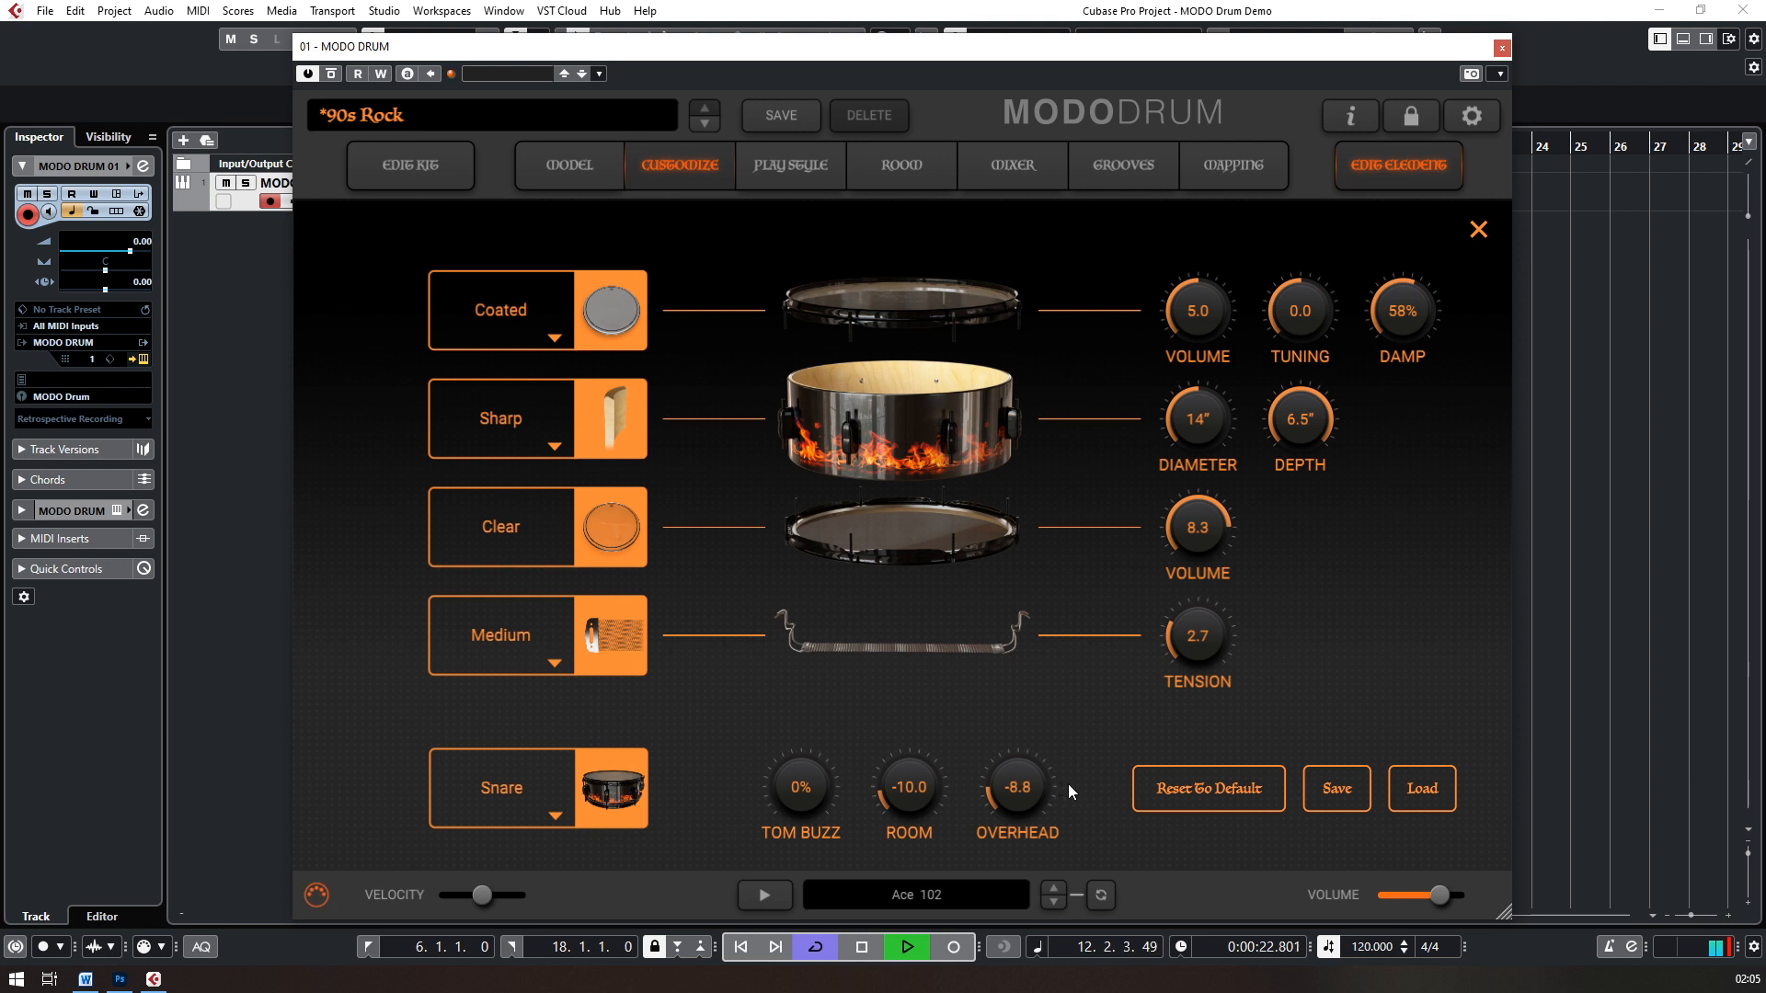
Step: Switch the snare wires to Large and the shell's edge profile to Rounded
click(559, 659)
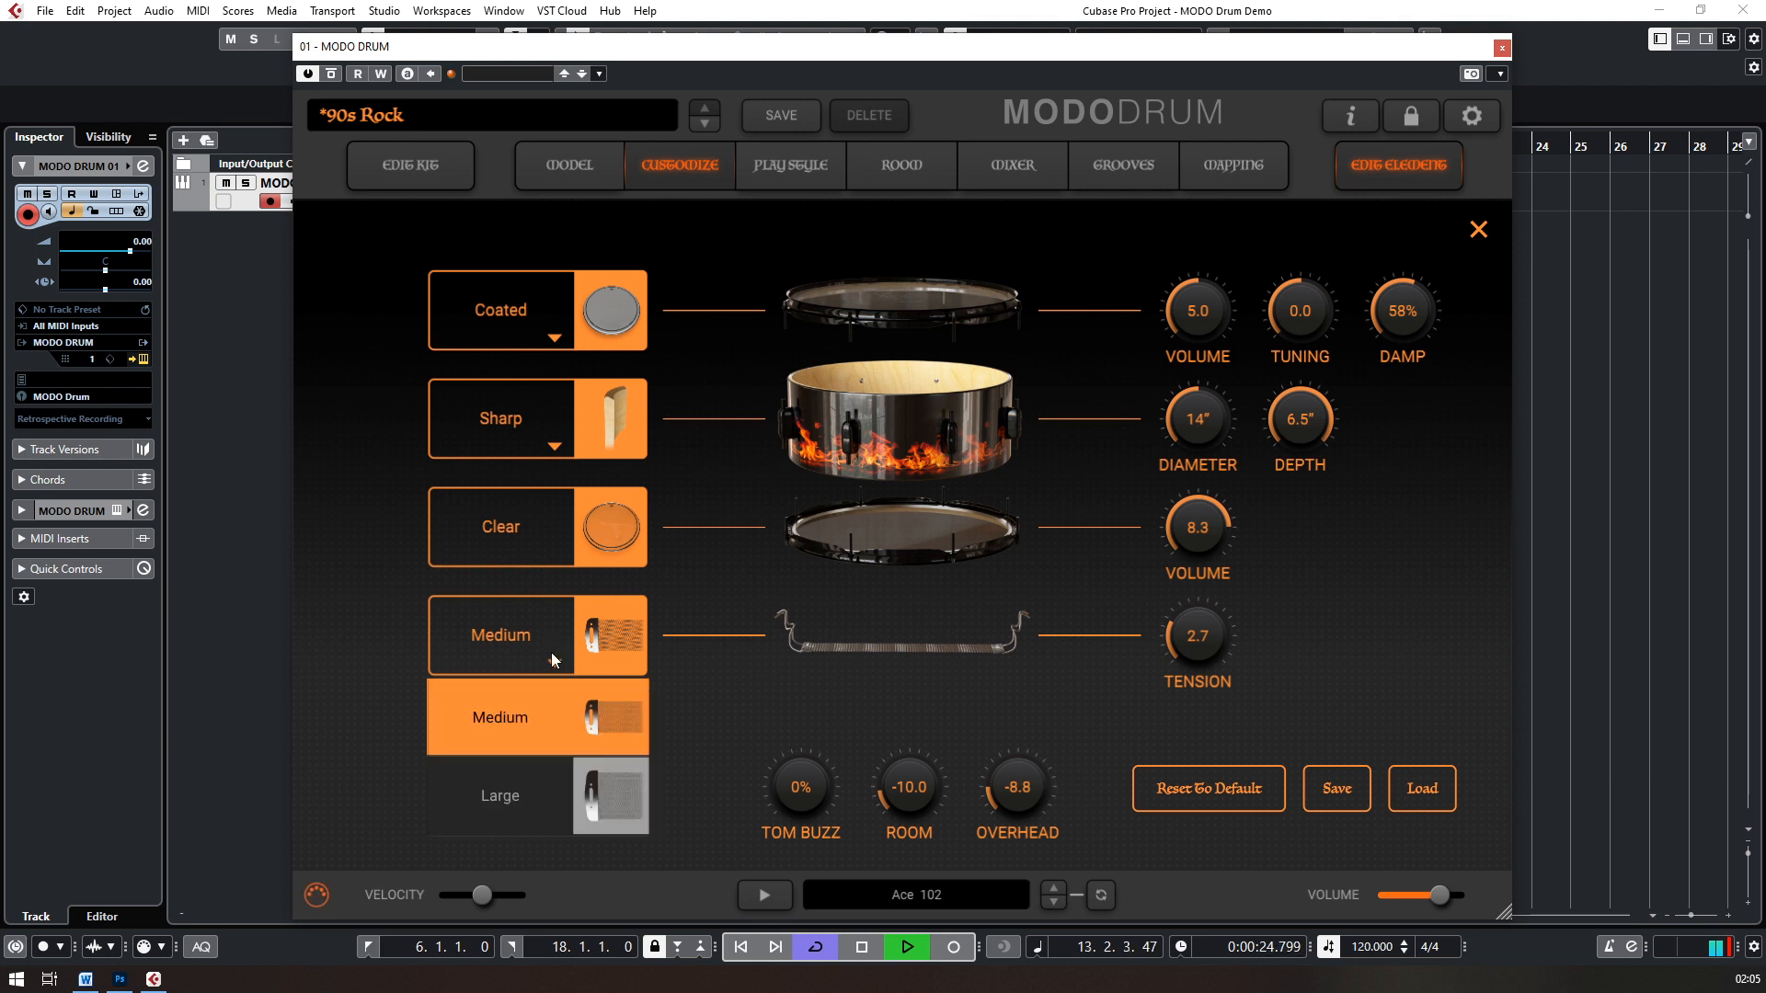
click(546, 791)
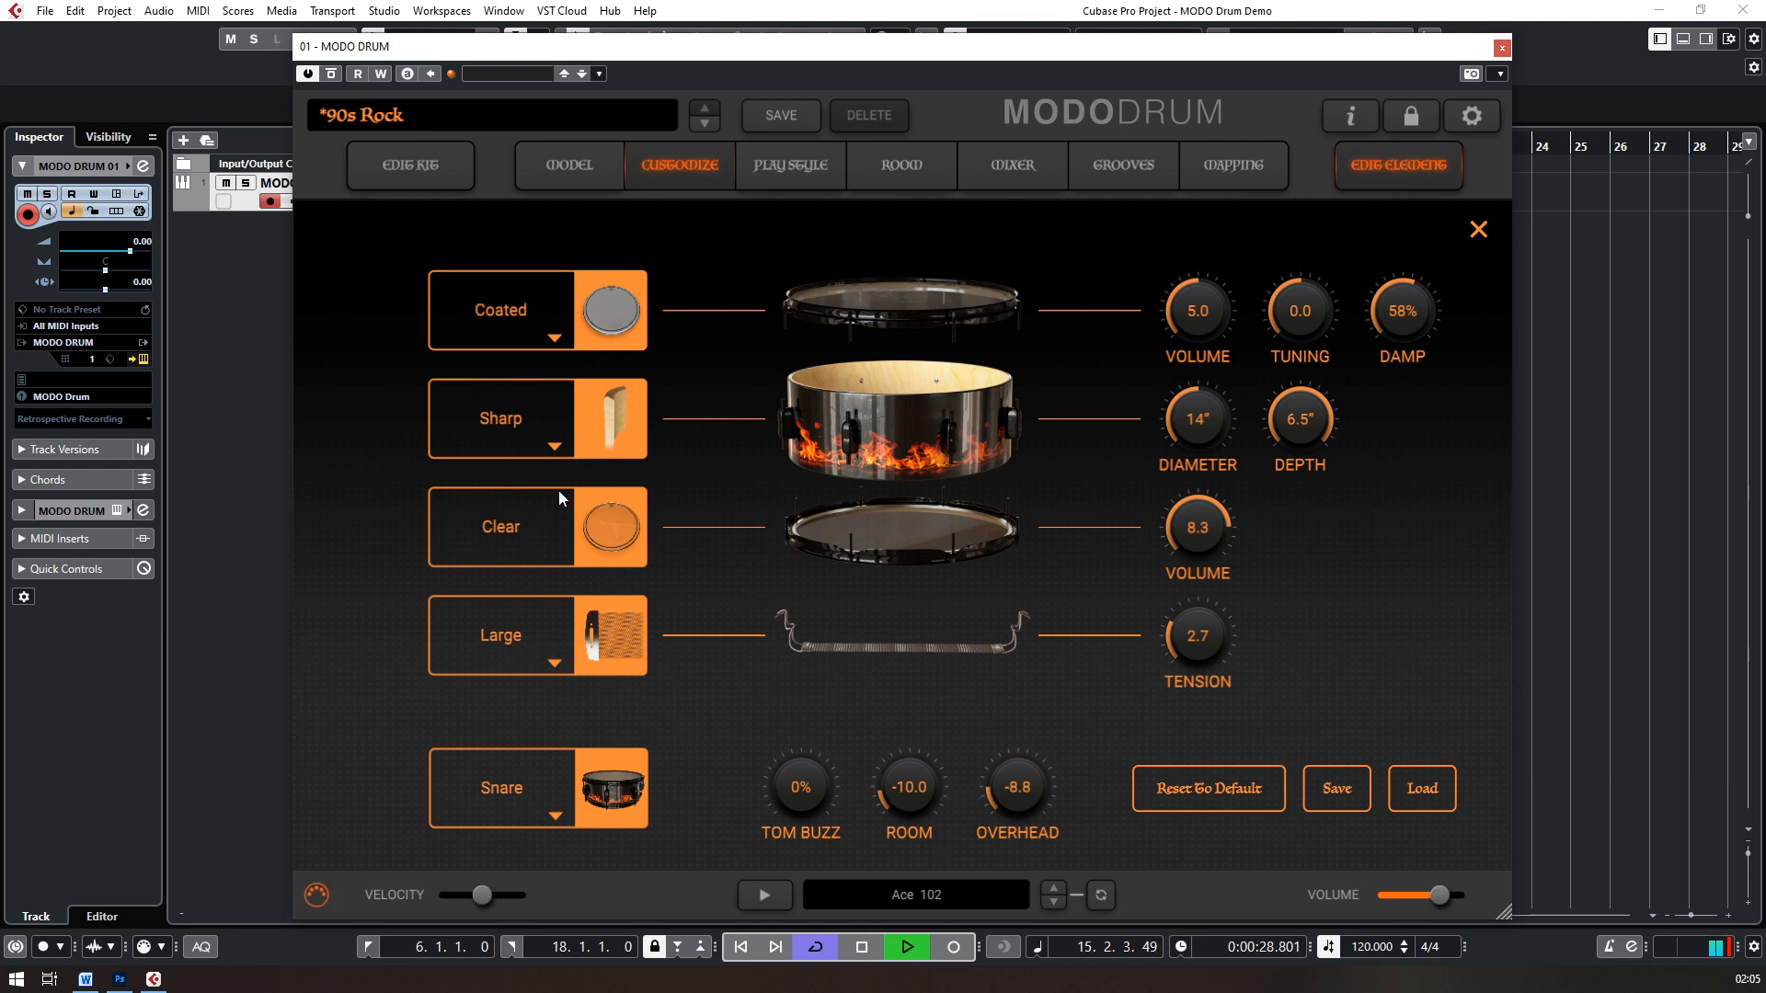
click(554, 428)
click(539, 642)
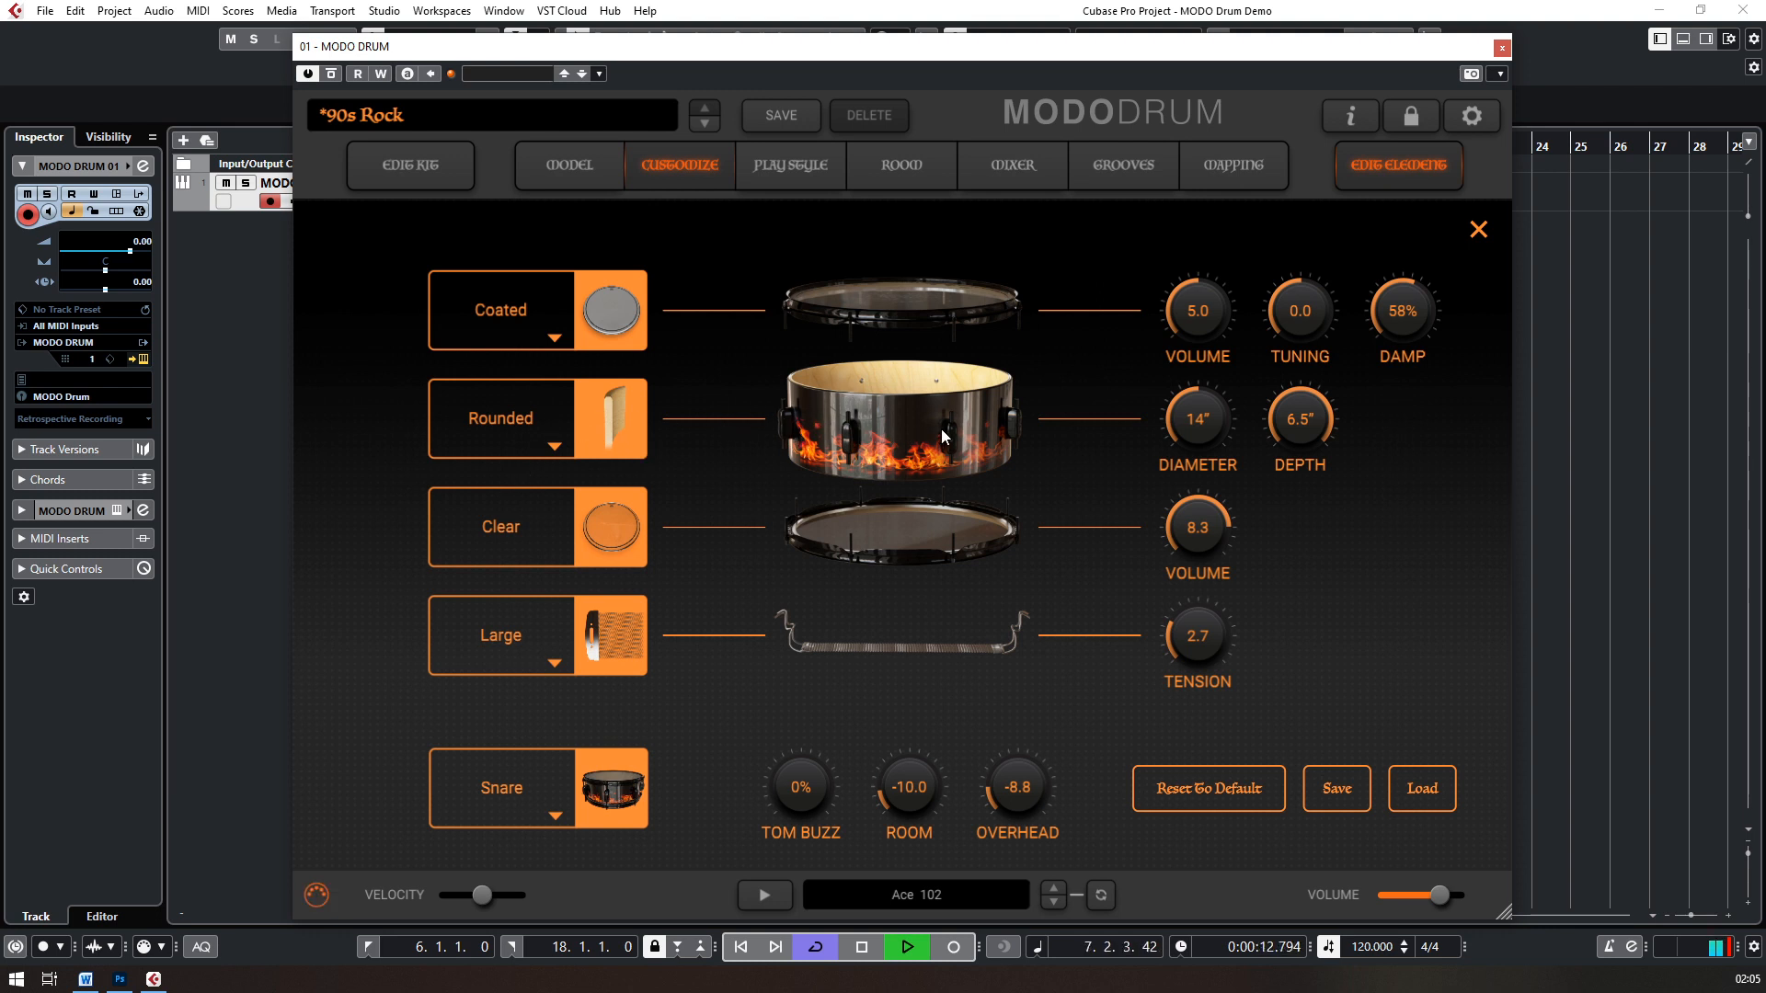
Step: Compare the snare shell's other edge profiles, including Sharp, return to Rounded, and stop playback
click(526, 417)
click(537, 495)
click(554, 417)
click(553, 581)
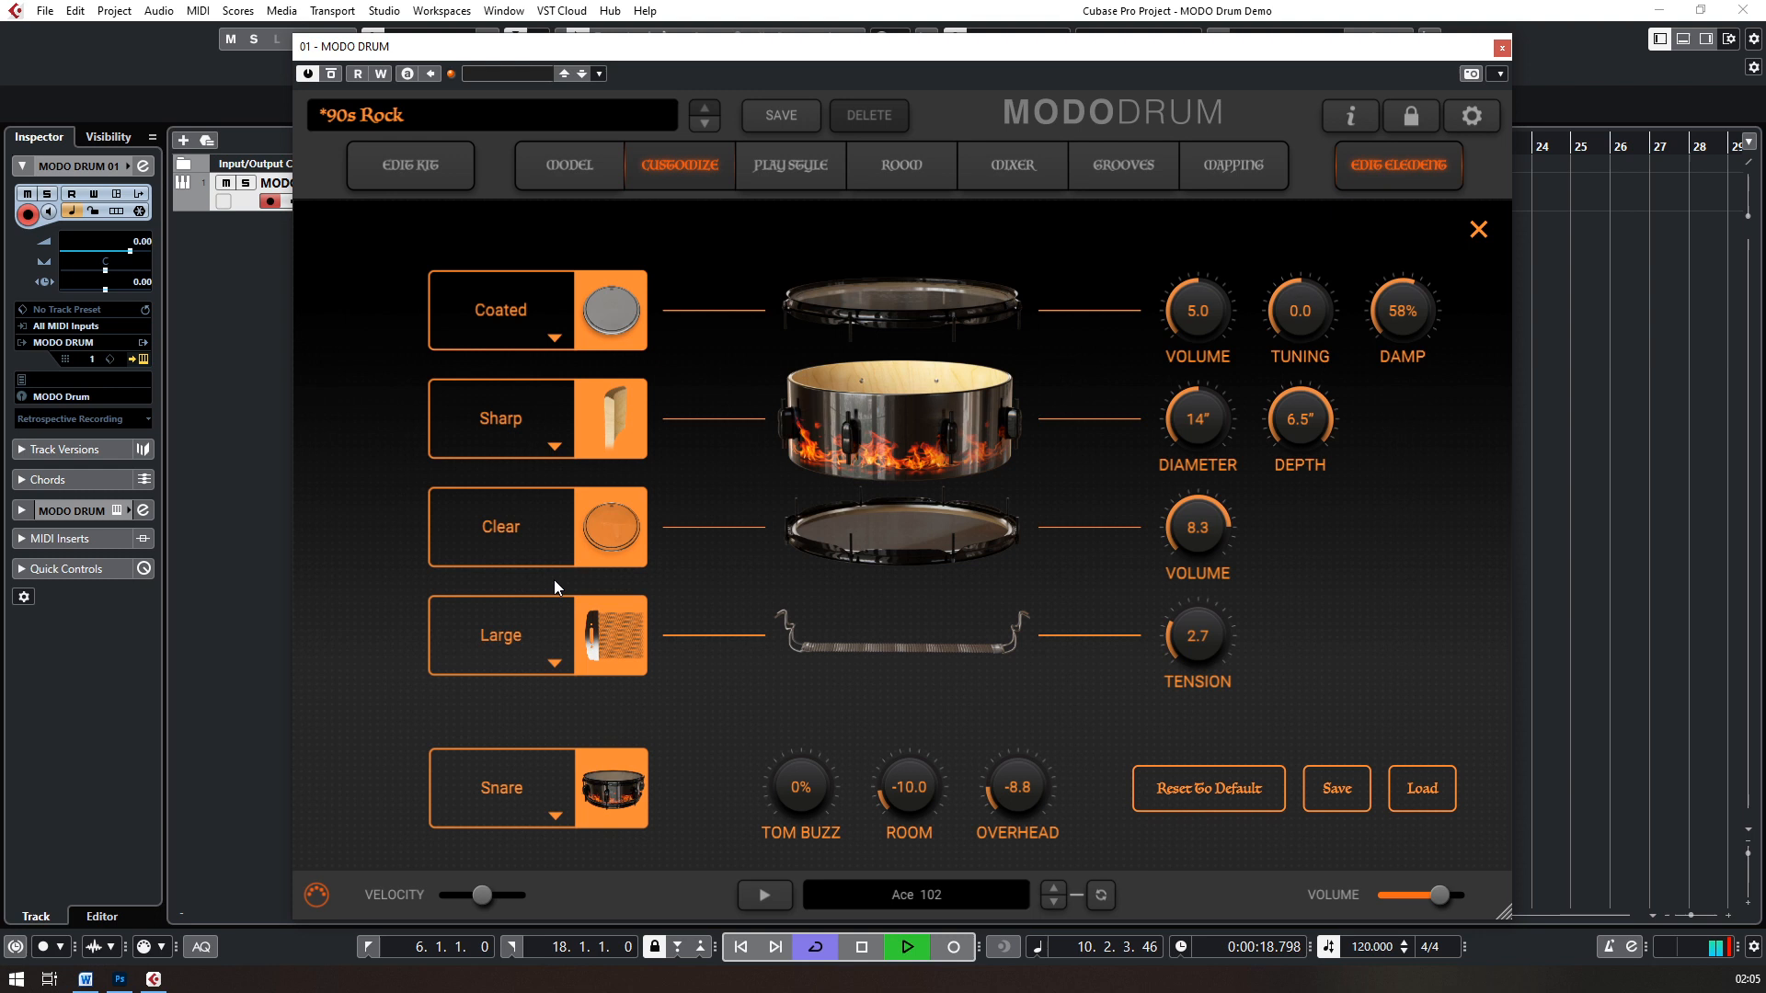
click(554, 429)
click(547, 648)
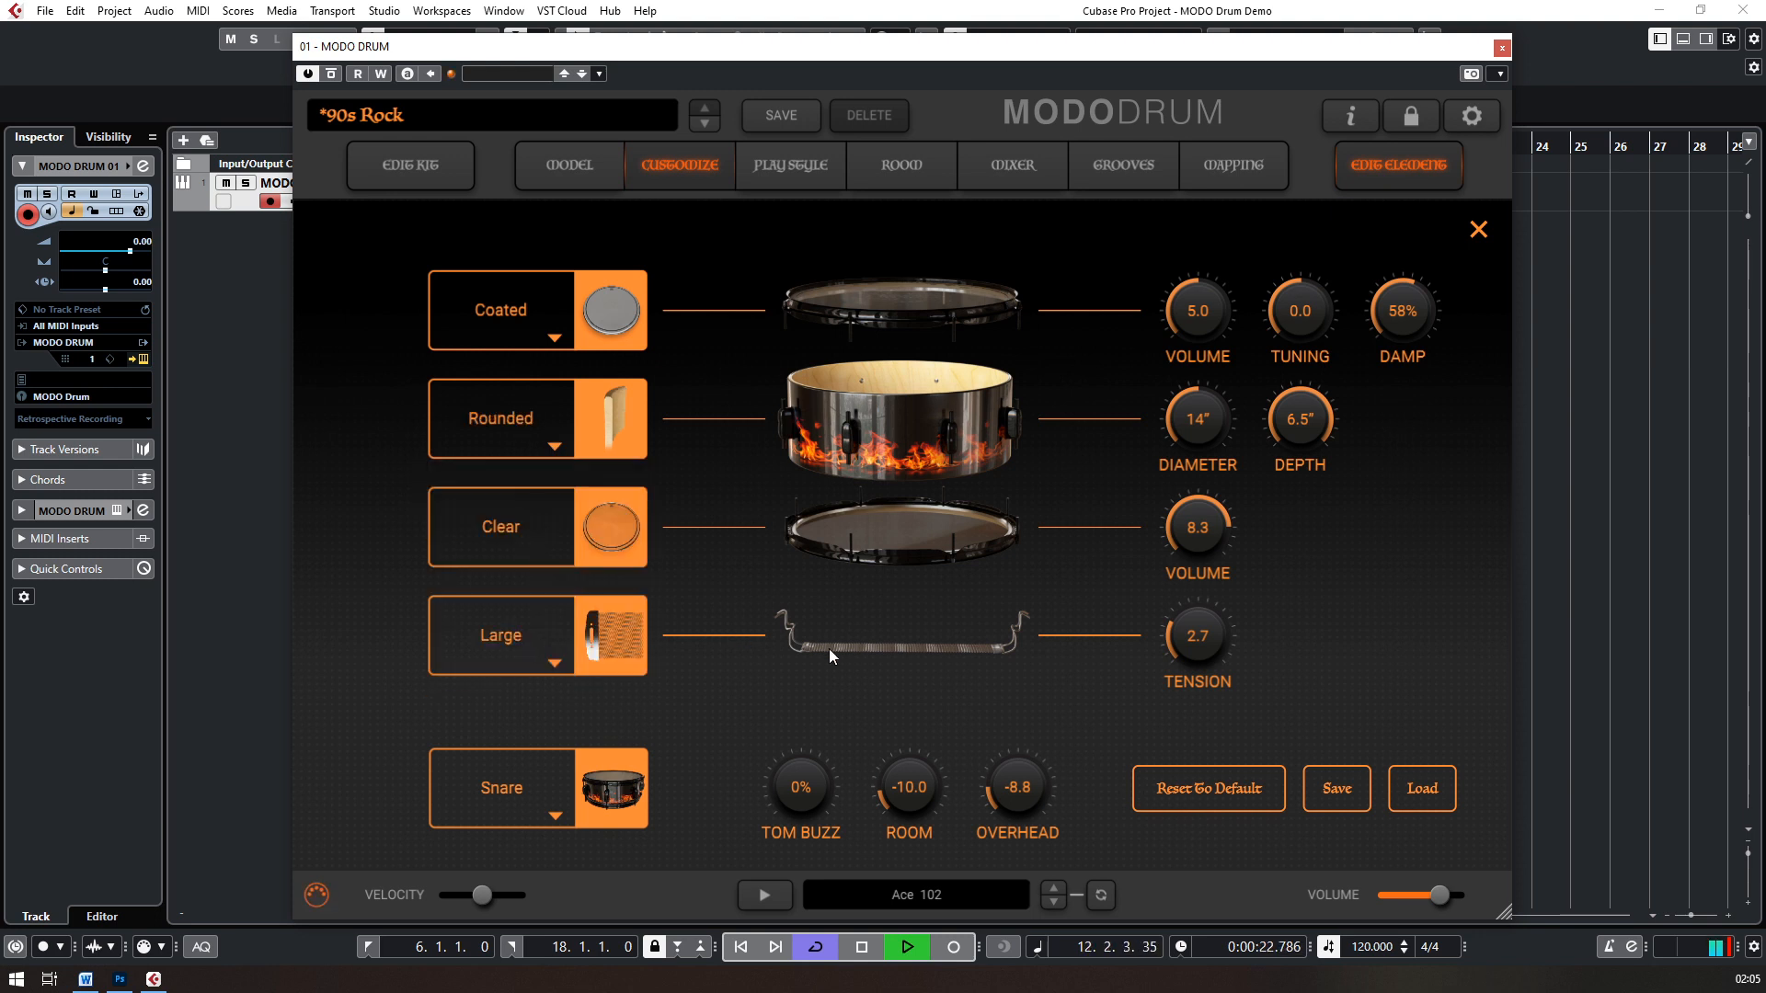
key(space)
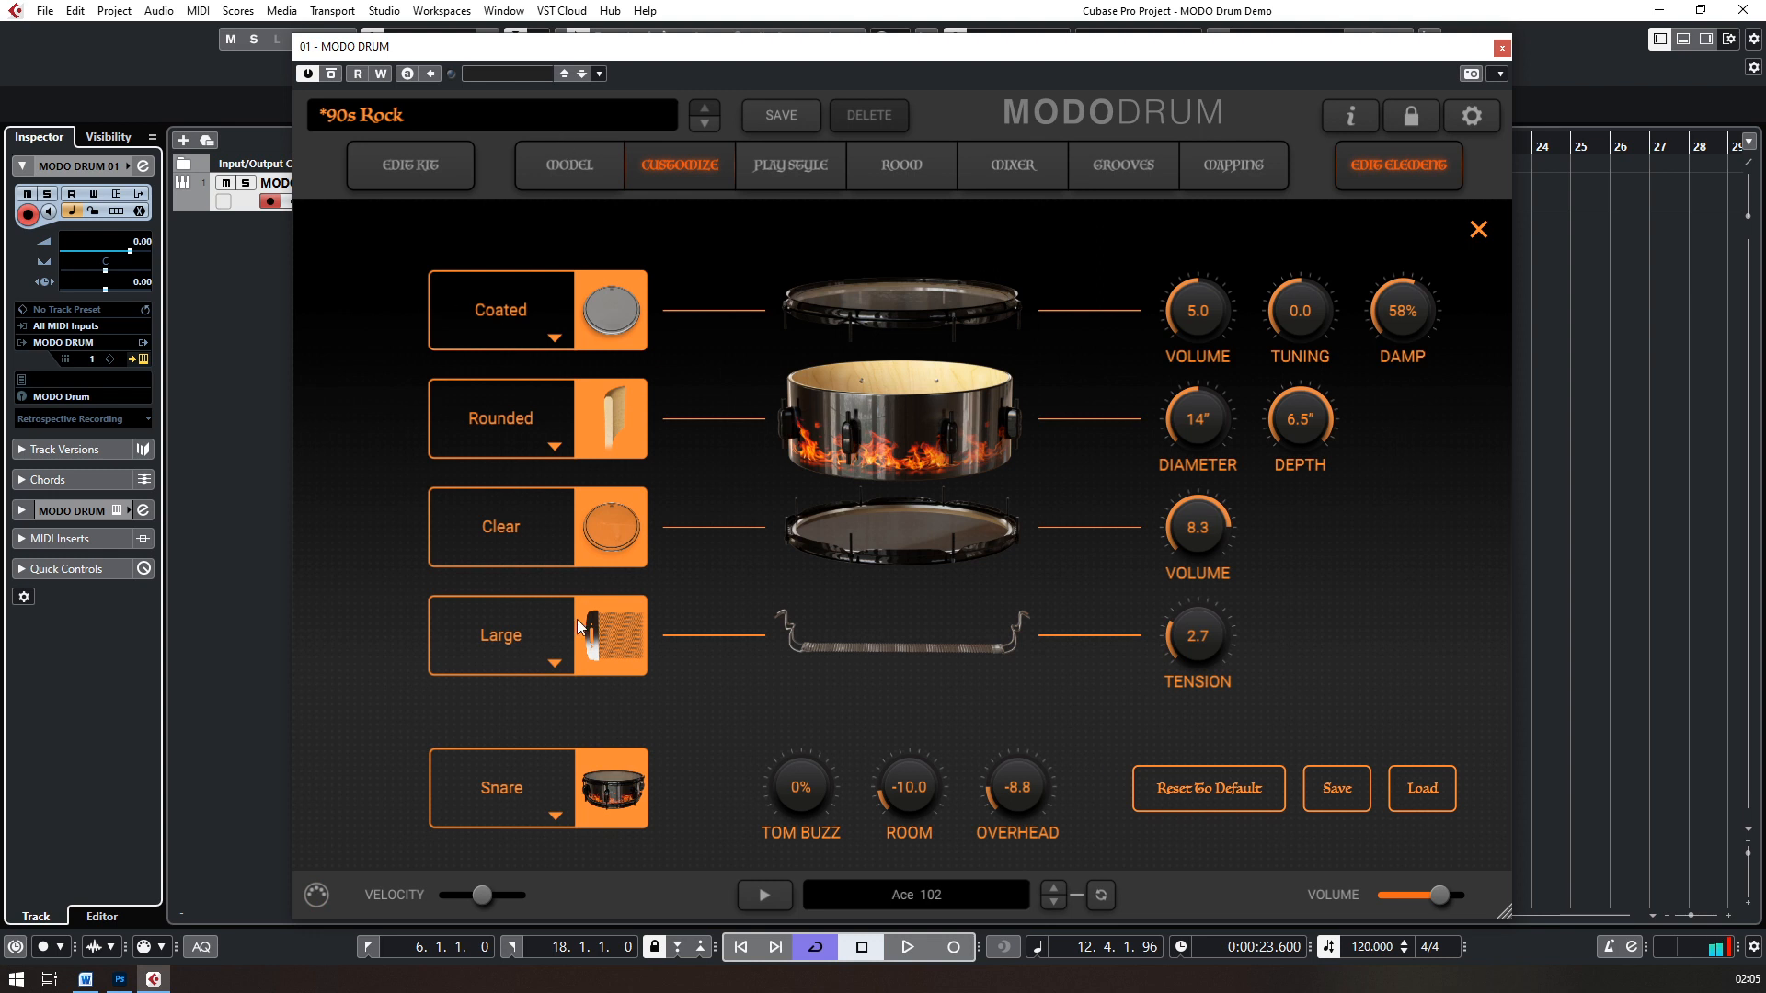
Step: Display the element settings of Tom 2, followed by those of Kick 1
click(544, 777)
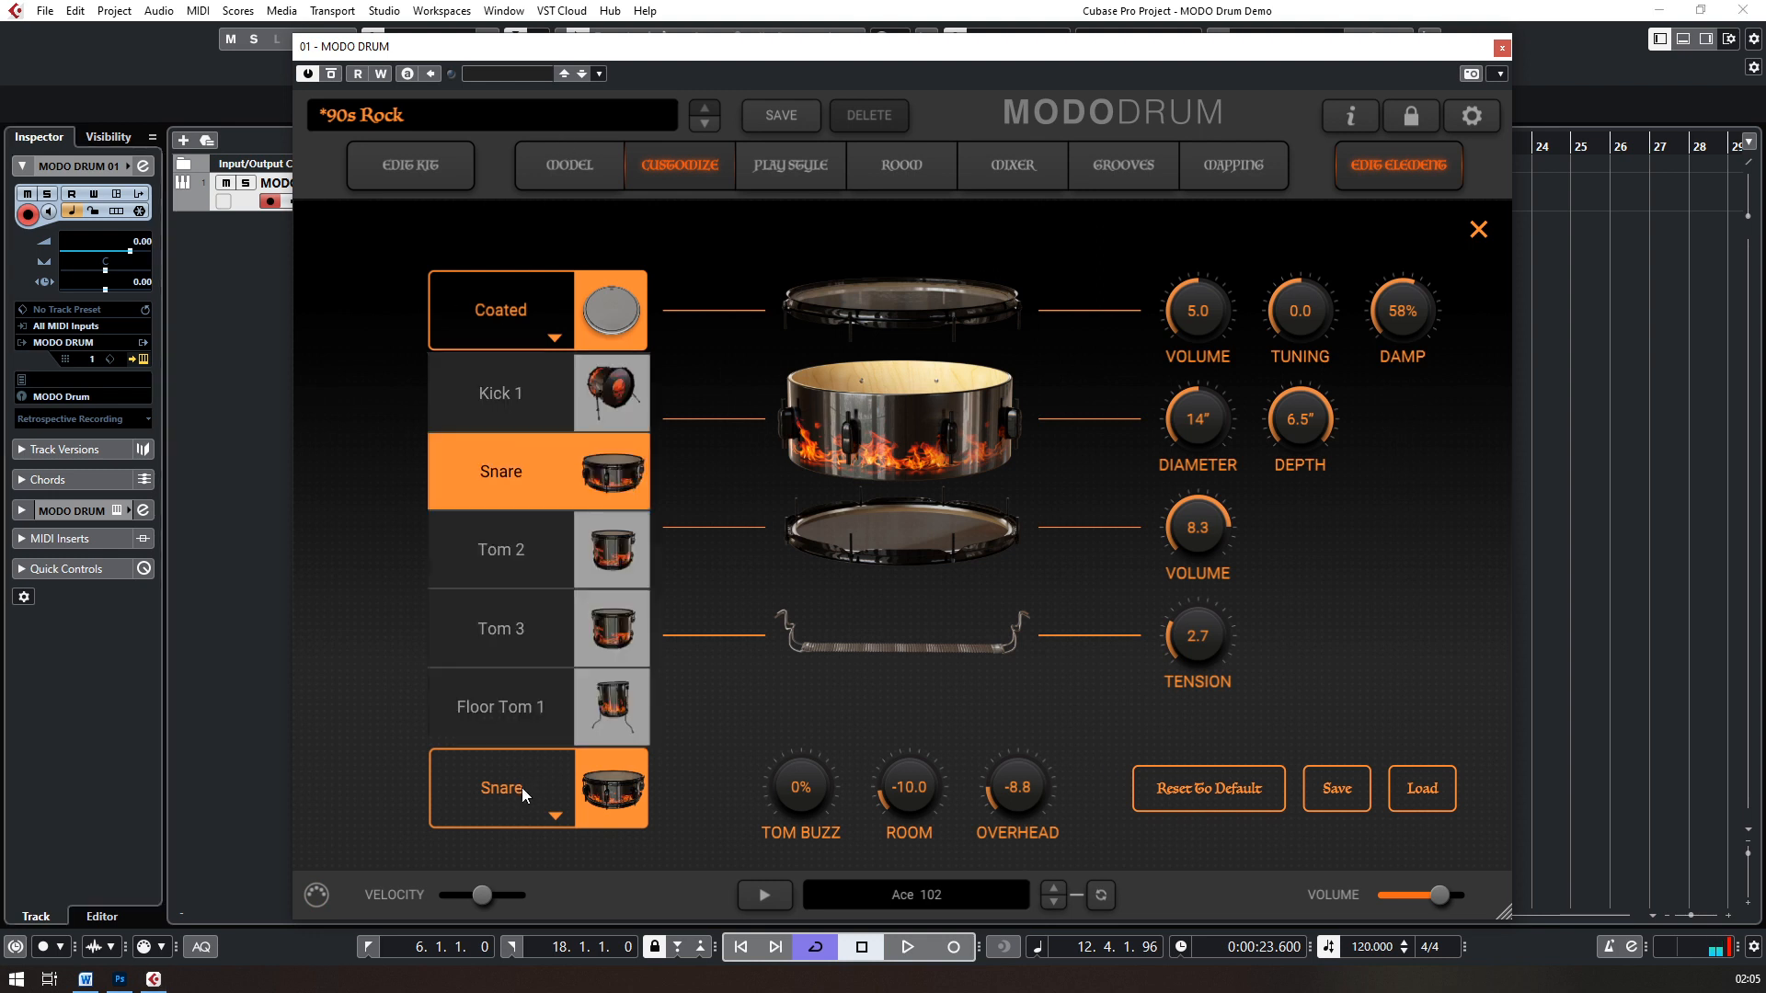
click(502, 567)
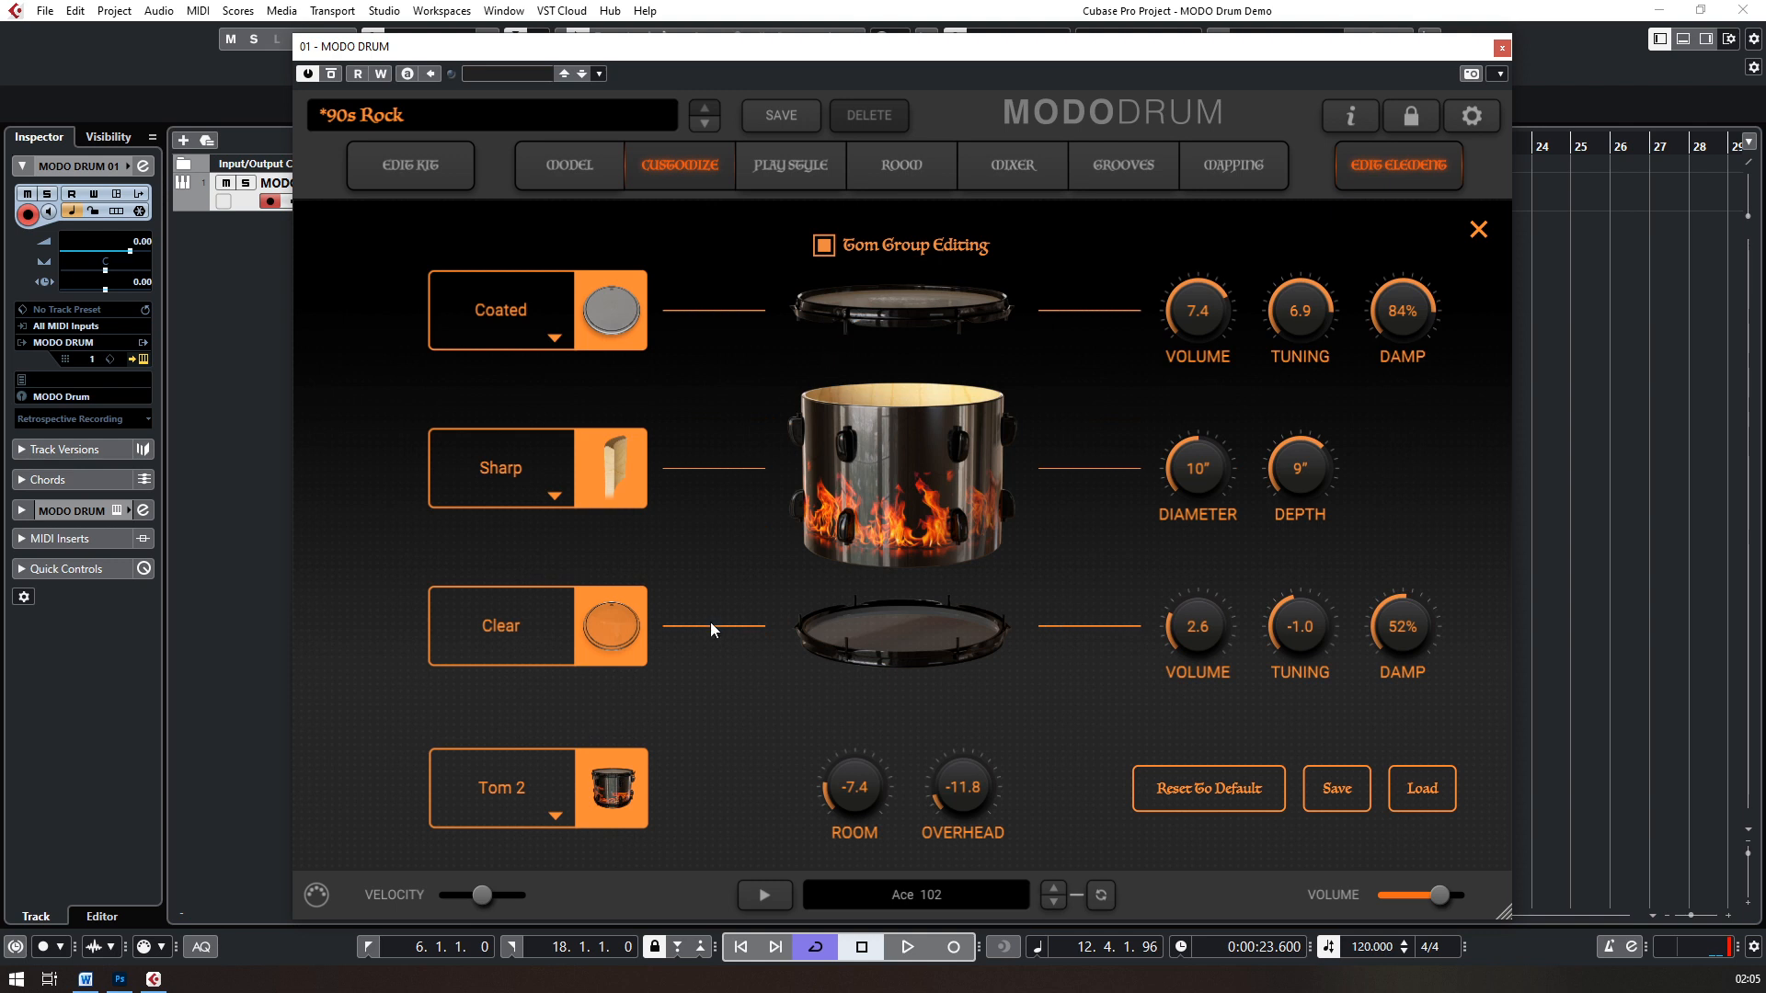
click(541, 782)
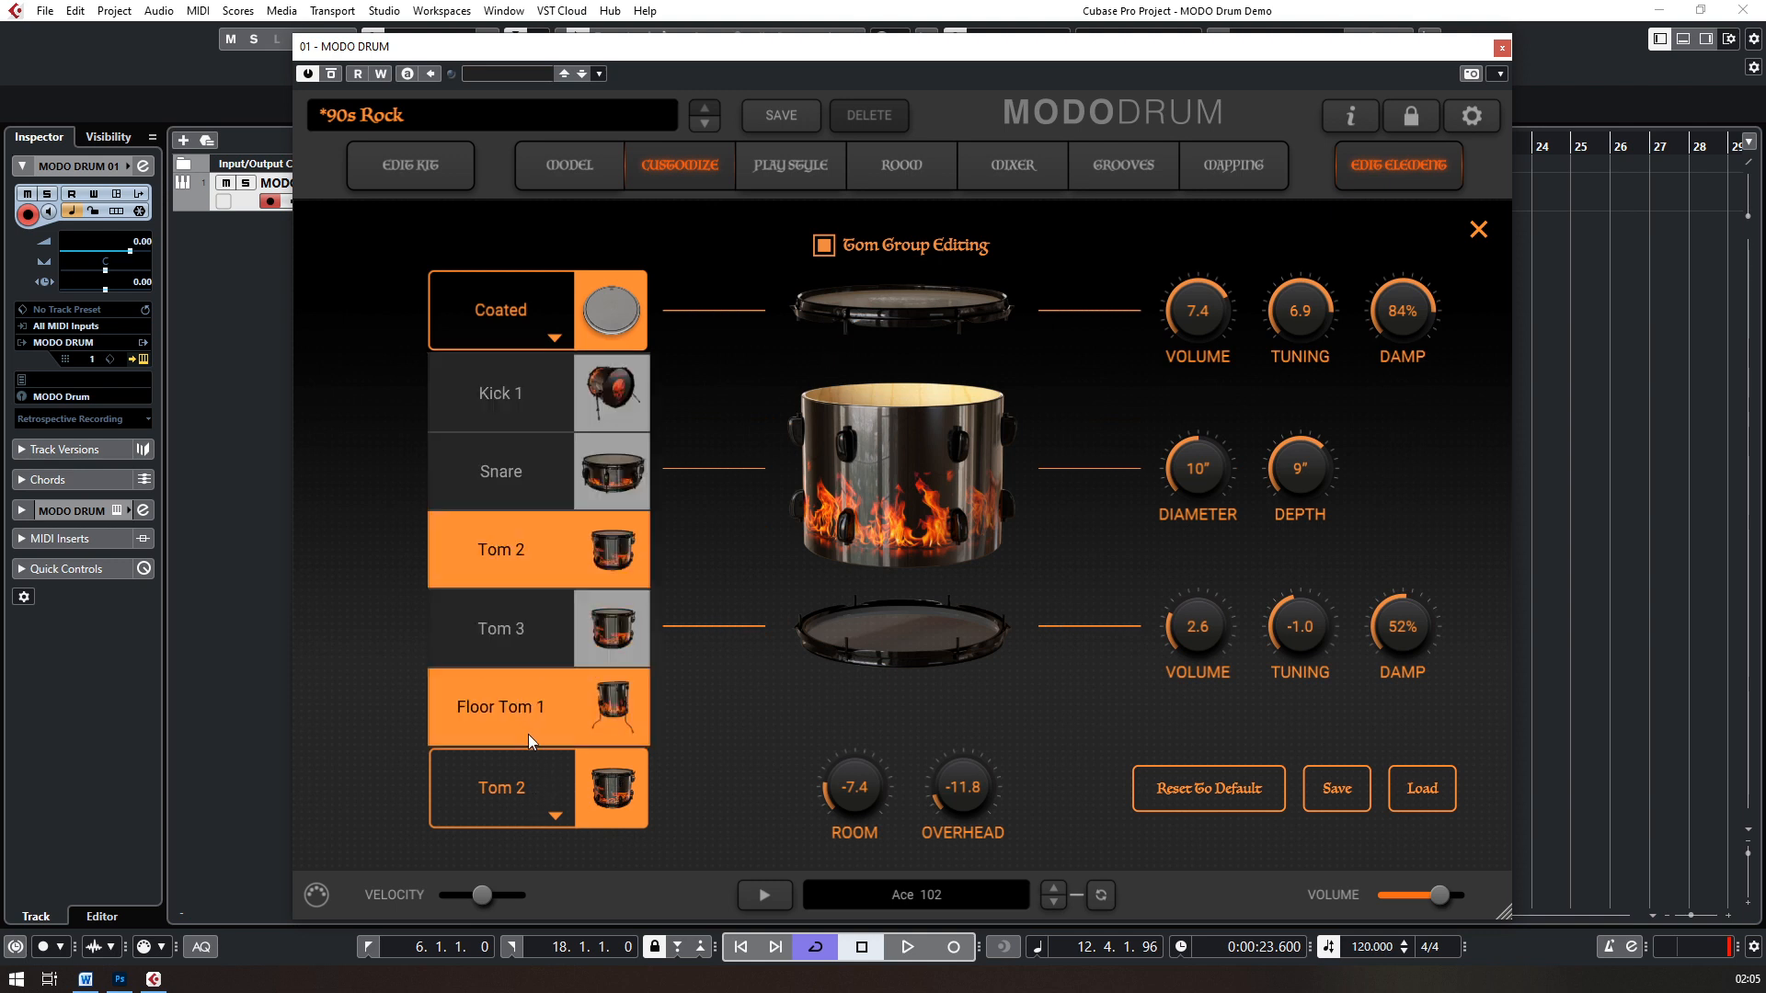
click(545, 392)
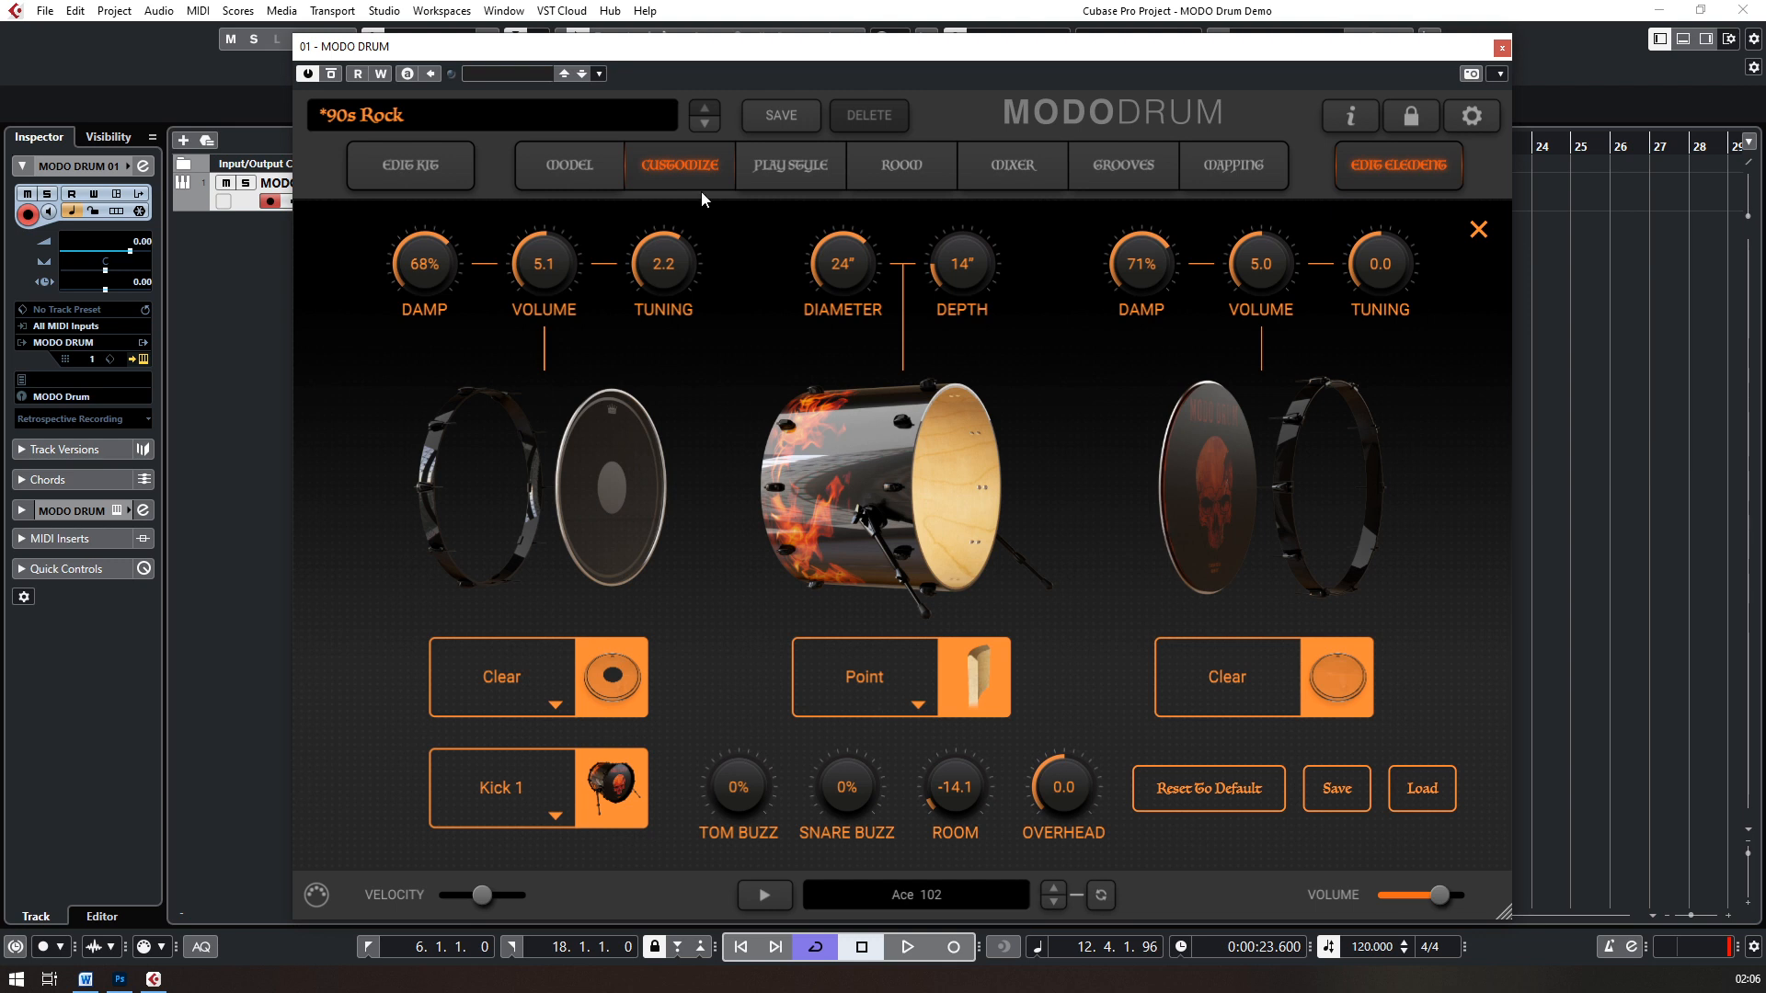
Step: In the snare's play style settings, start playback and move the left-stick strike point towards the drumhead's upper-left edge
click(797, 168)
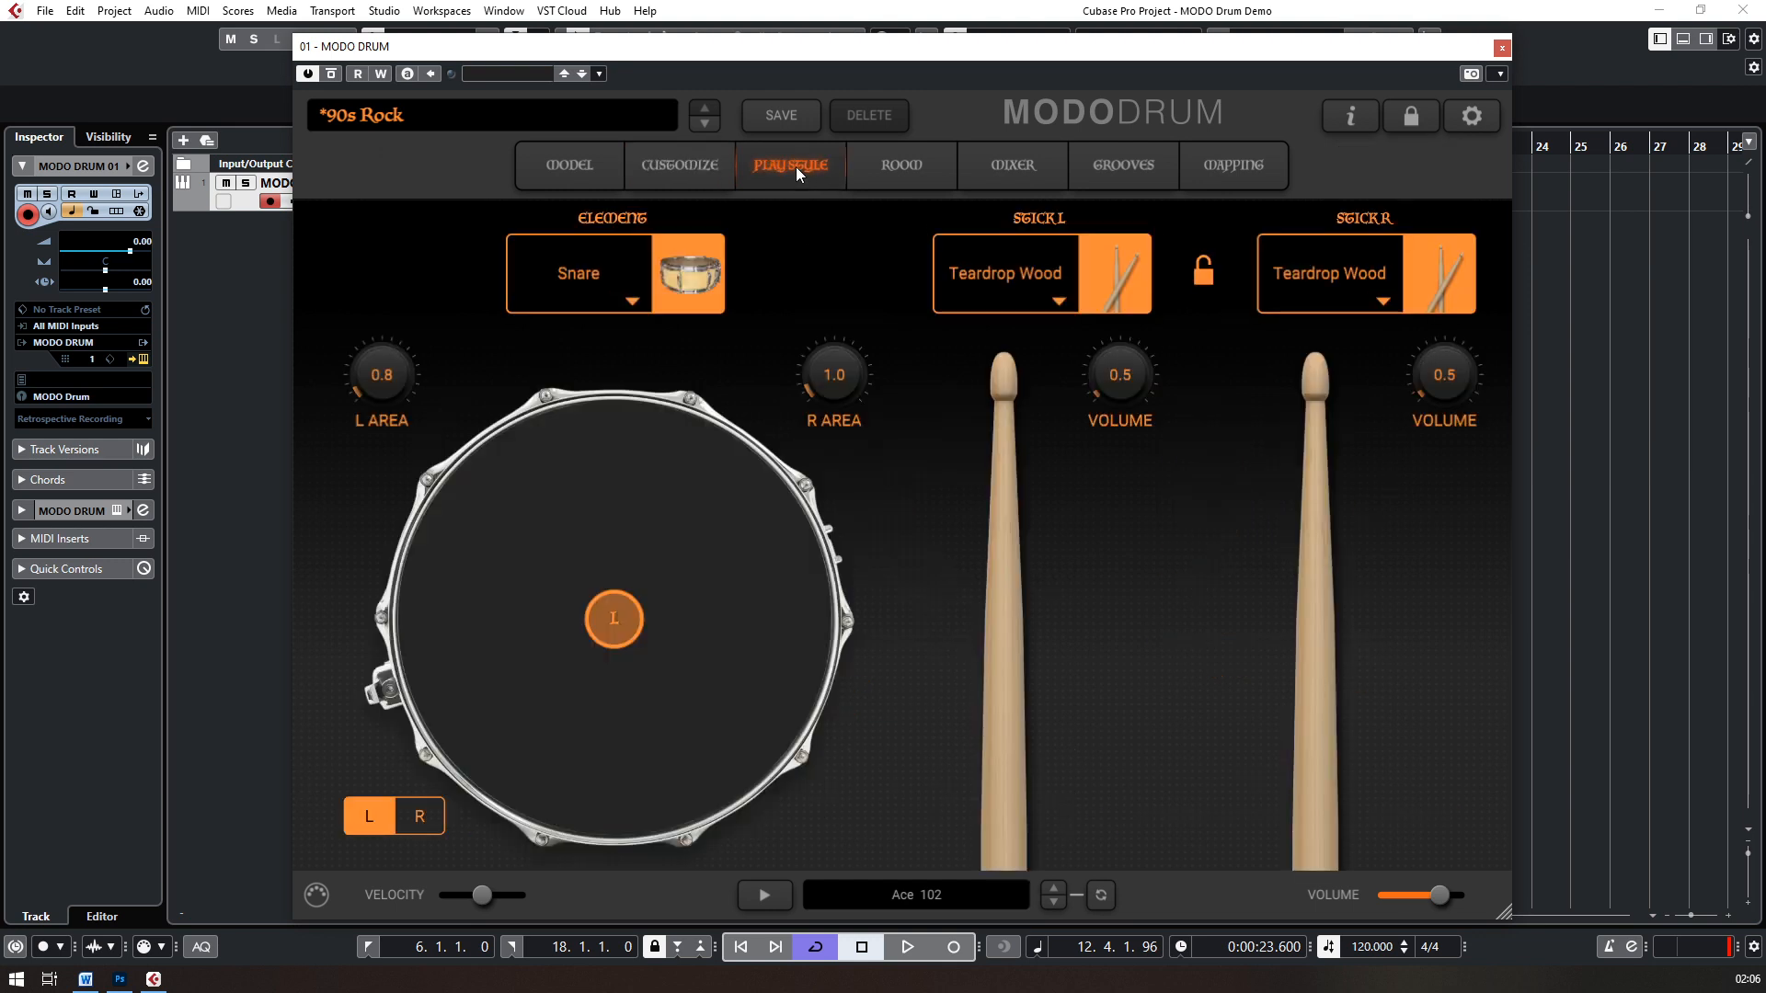
click(607, 276)
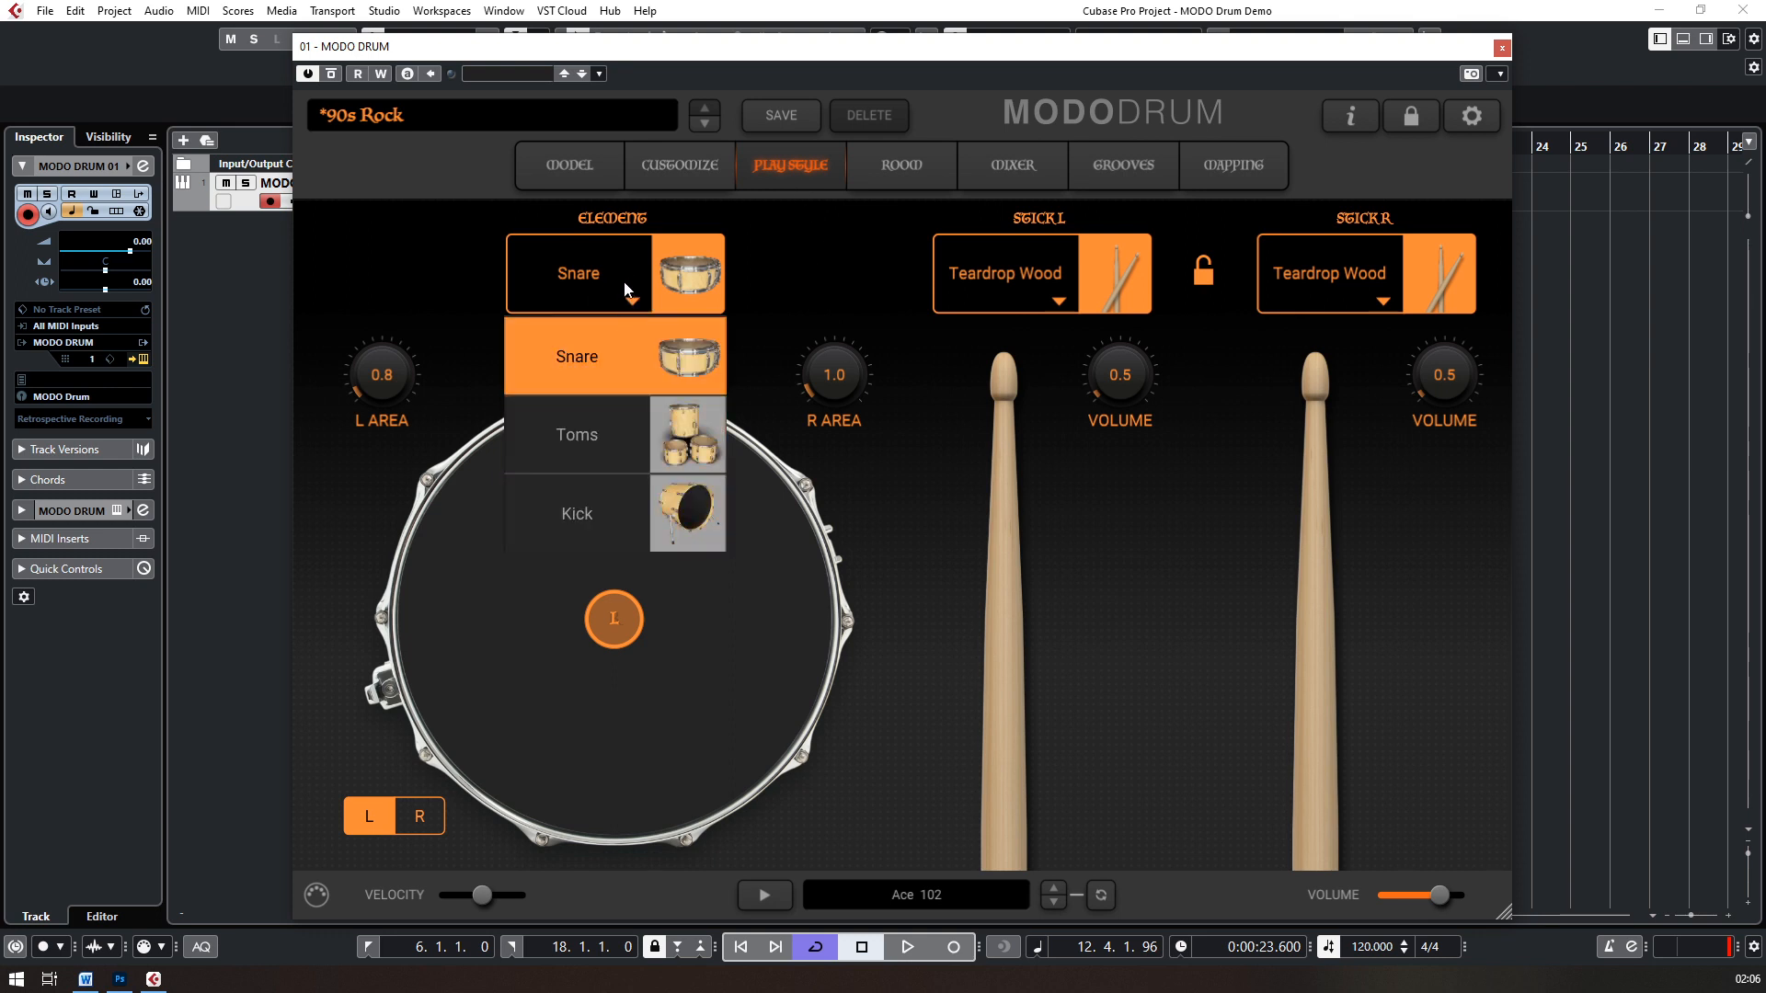
click(741, 653)
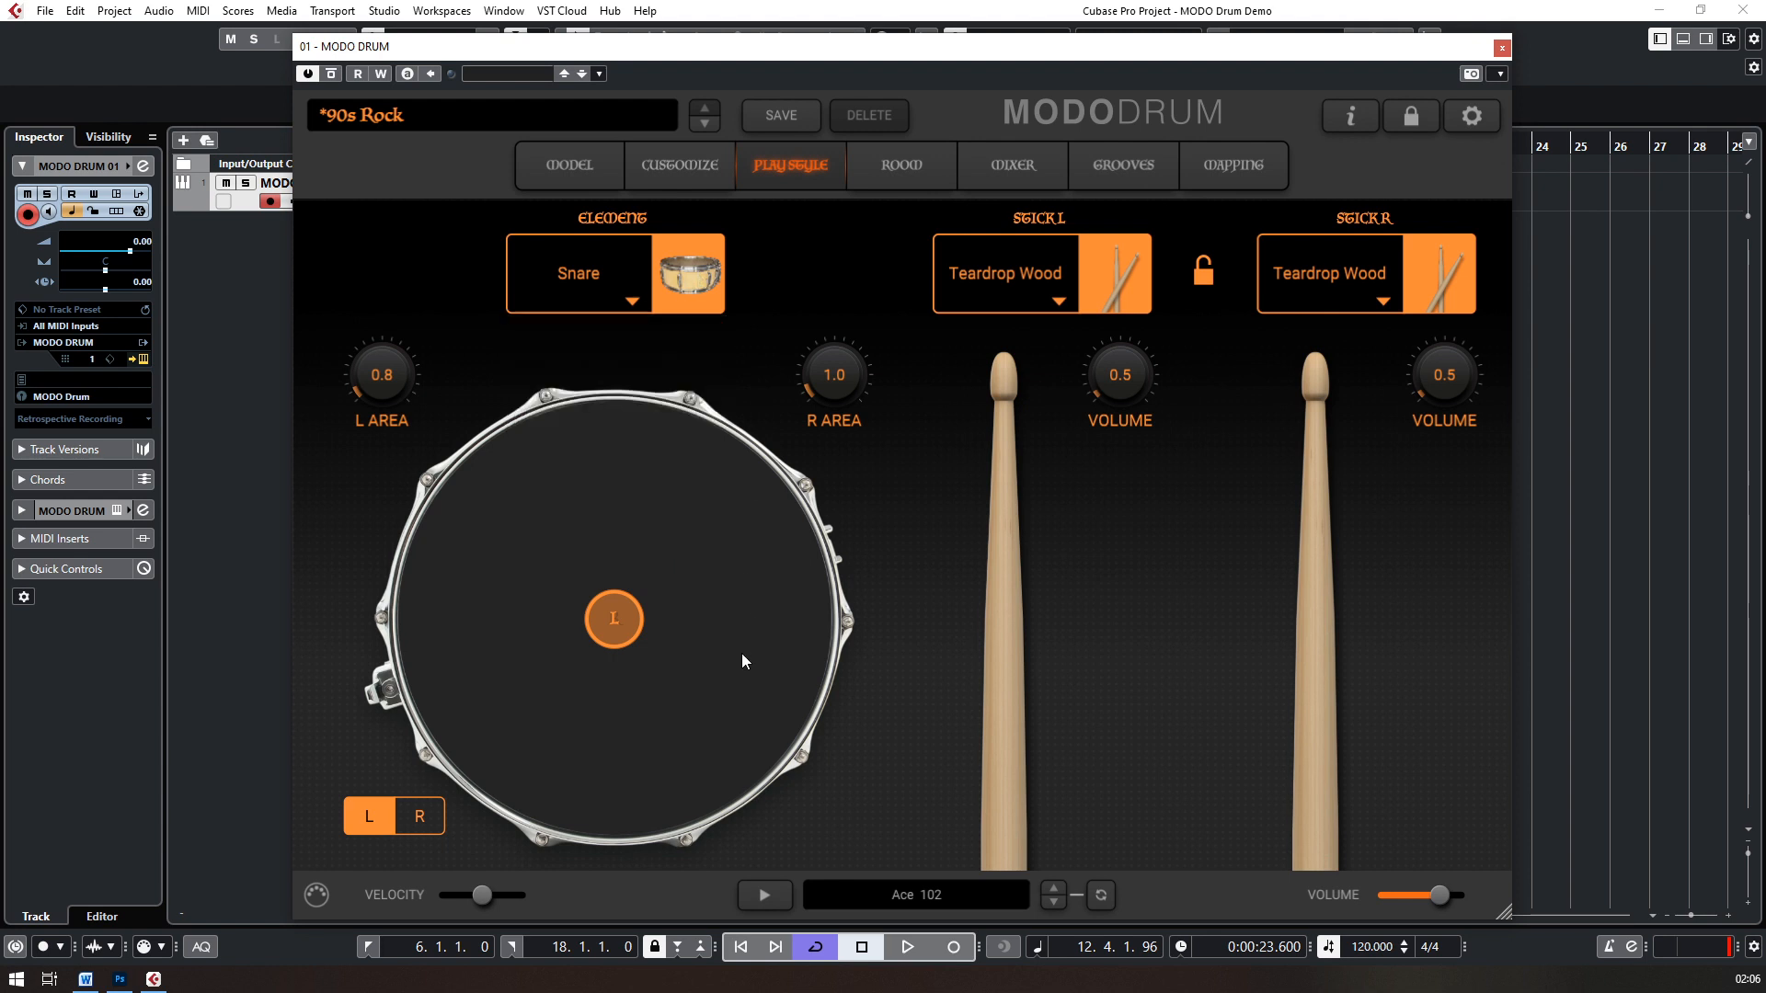
click(903, 946)
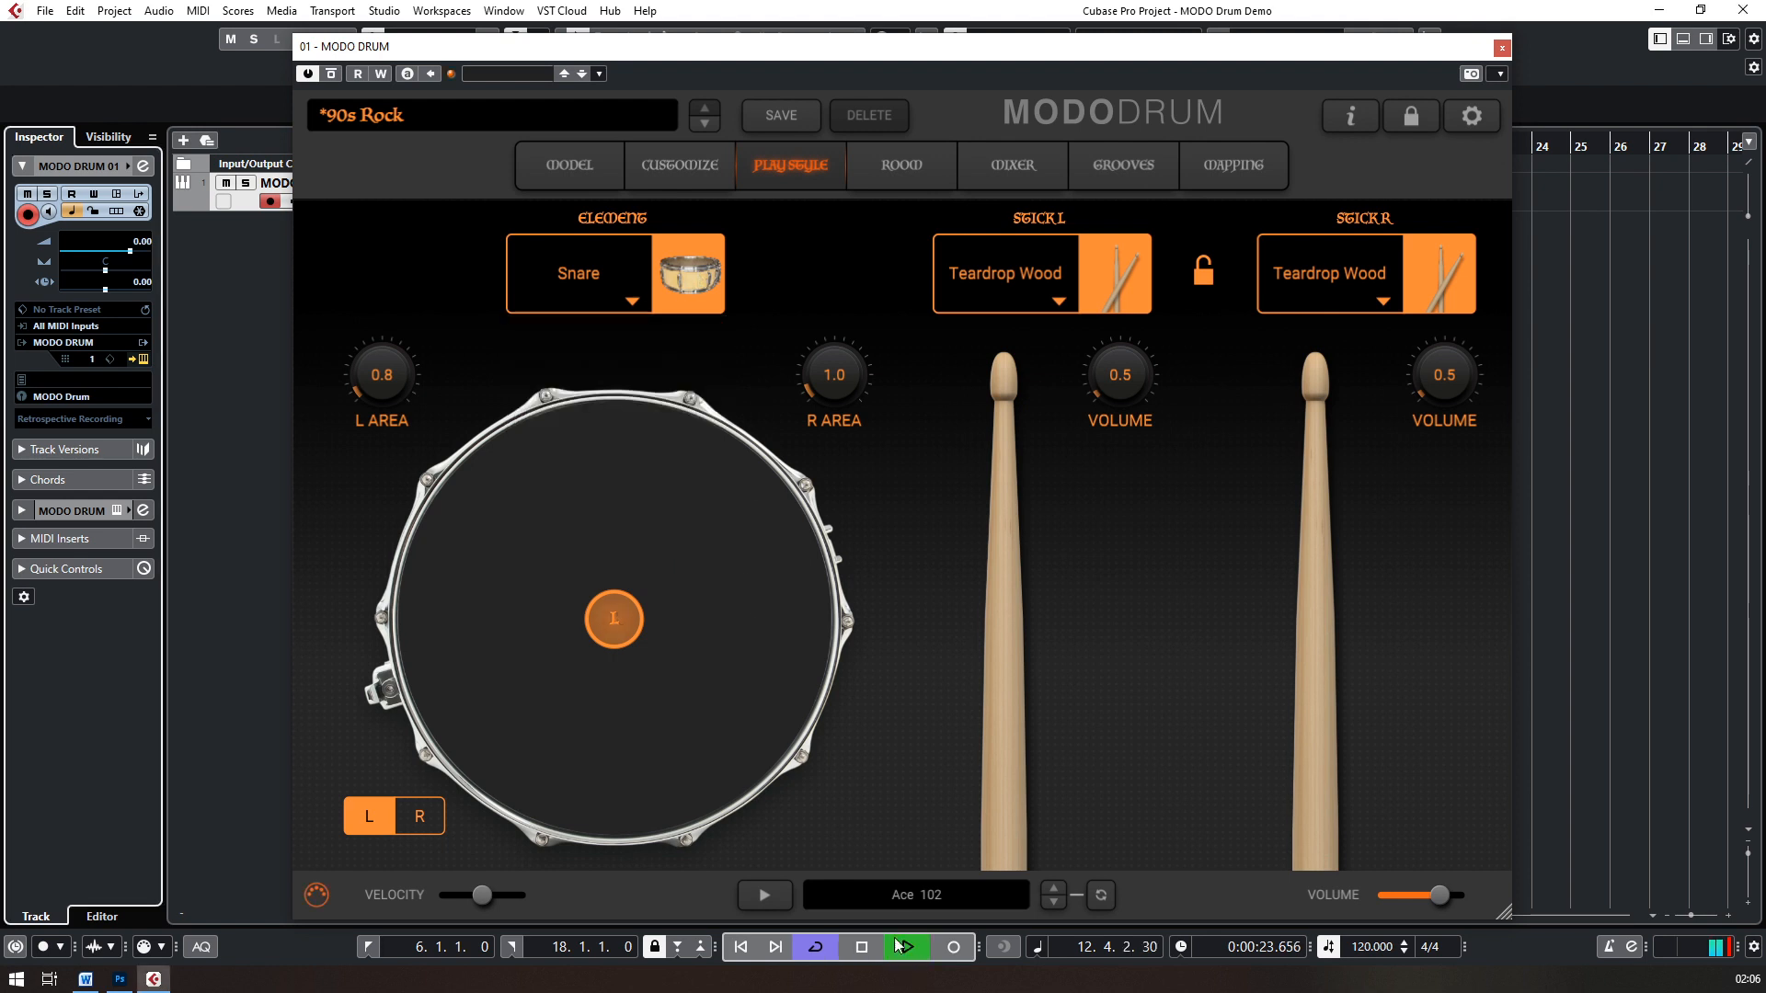
drag(609, 621, 524, 612)
drag(444, 555, 493, 504)
Step: Move the snare's right-stick strike point right of centre and bring the left-stick point back near the centre
click(615, 621)
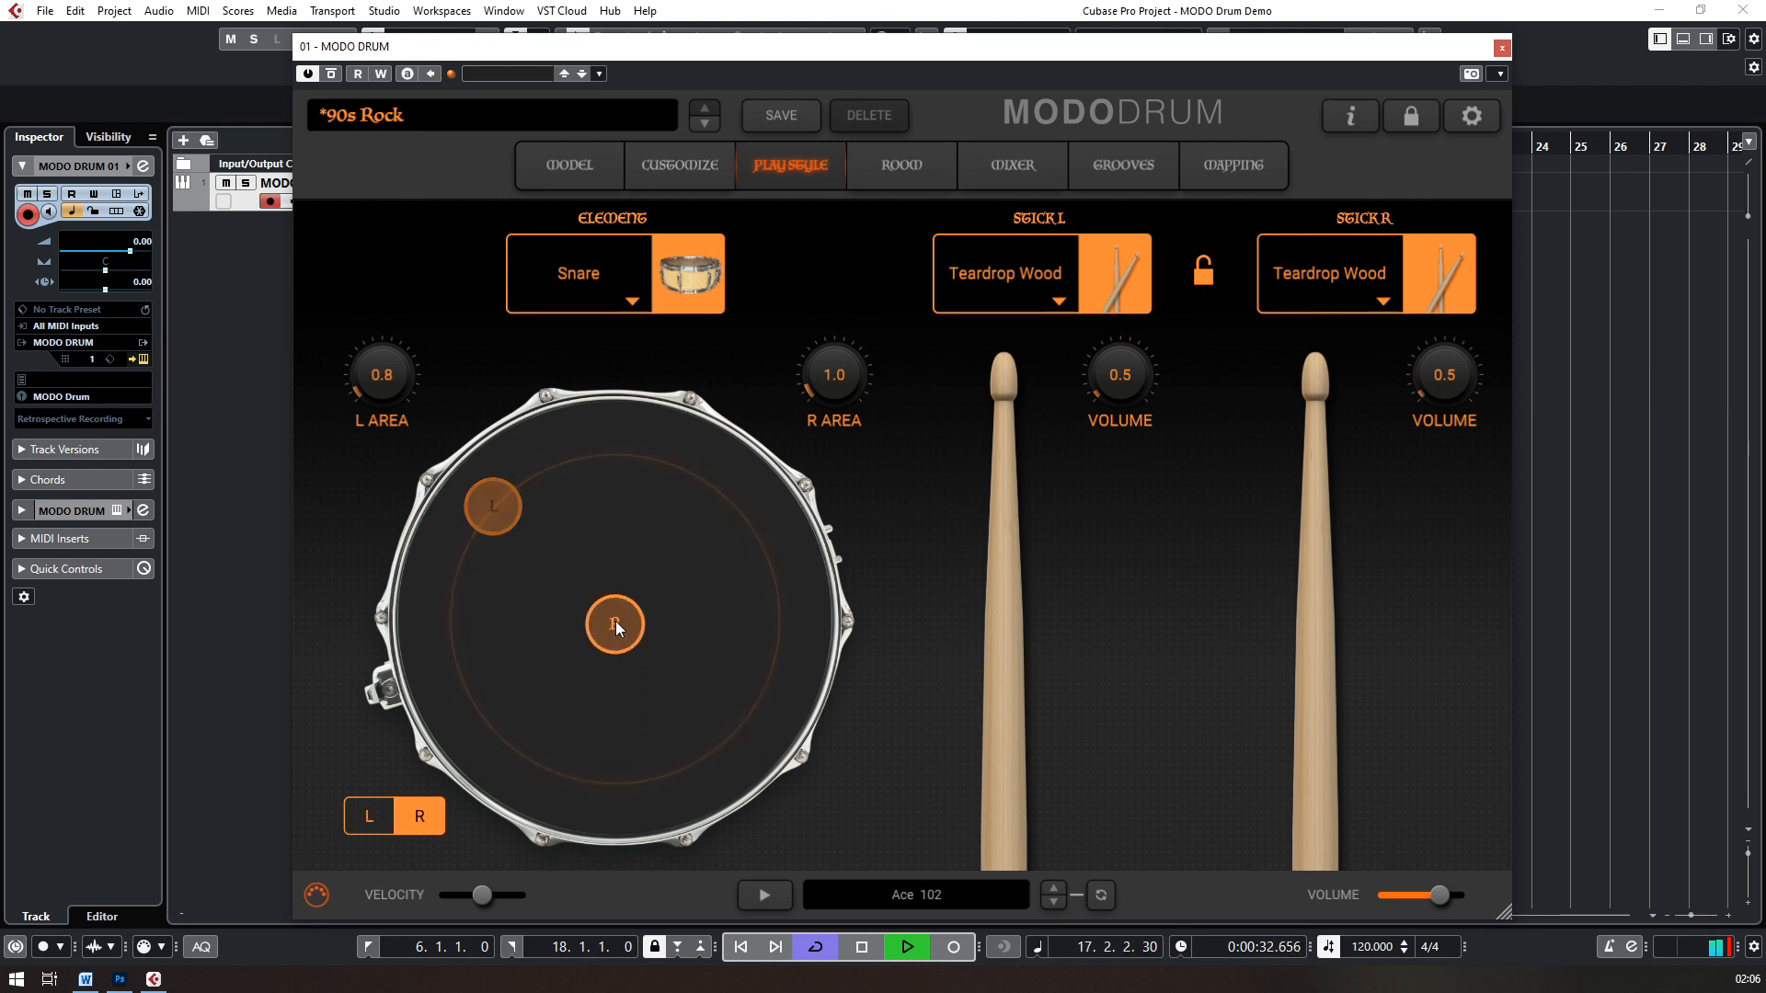
drag(615, 621, 741, 618)
drag(493, 506, 639, 611)
drag(762, 621, 727, 631)
Step: Set the snare's left strike area to 8.0, centre its strike point, and move the right-stick point closer to the centre
drag(379, 367, 374, 234)
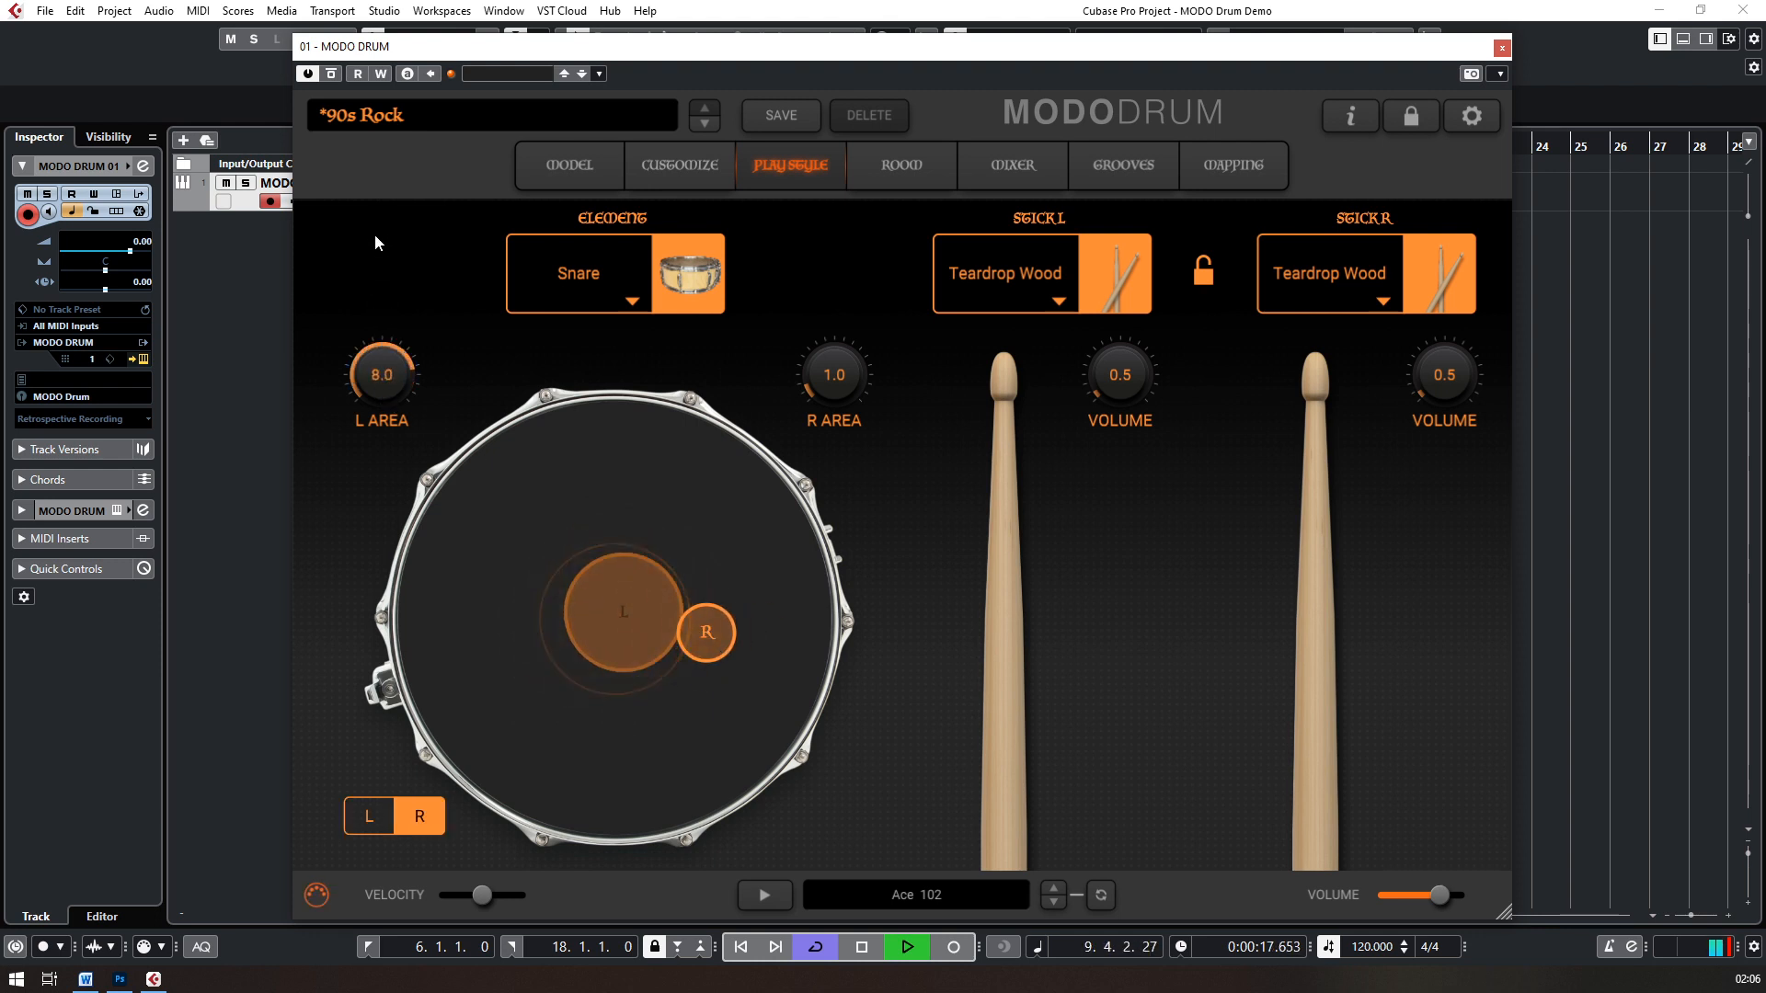
click(616, 618)
drag(704, 644, 651, 630)
Step: Try the No Tip and Teardrop Nylon left sticks on the snare and return to Teardrop Wood
click(1102, 282)
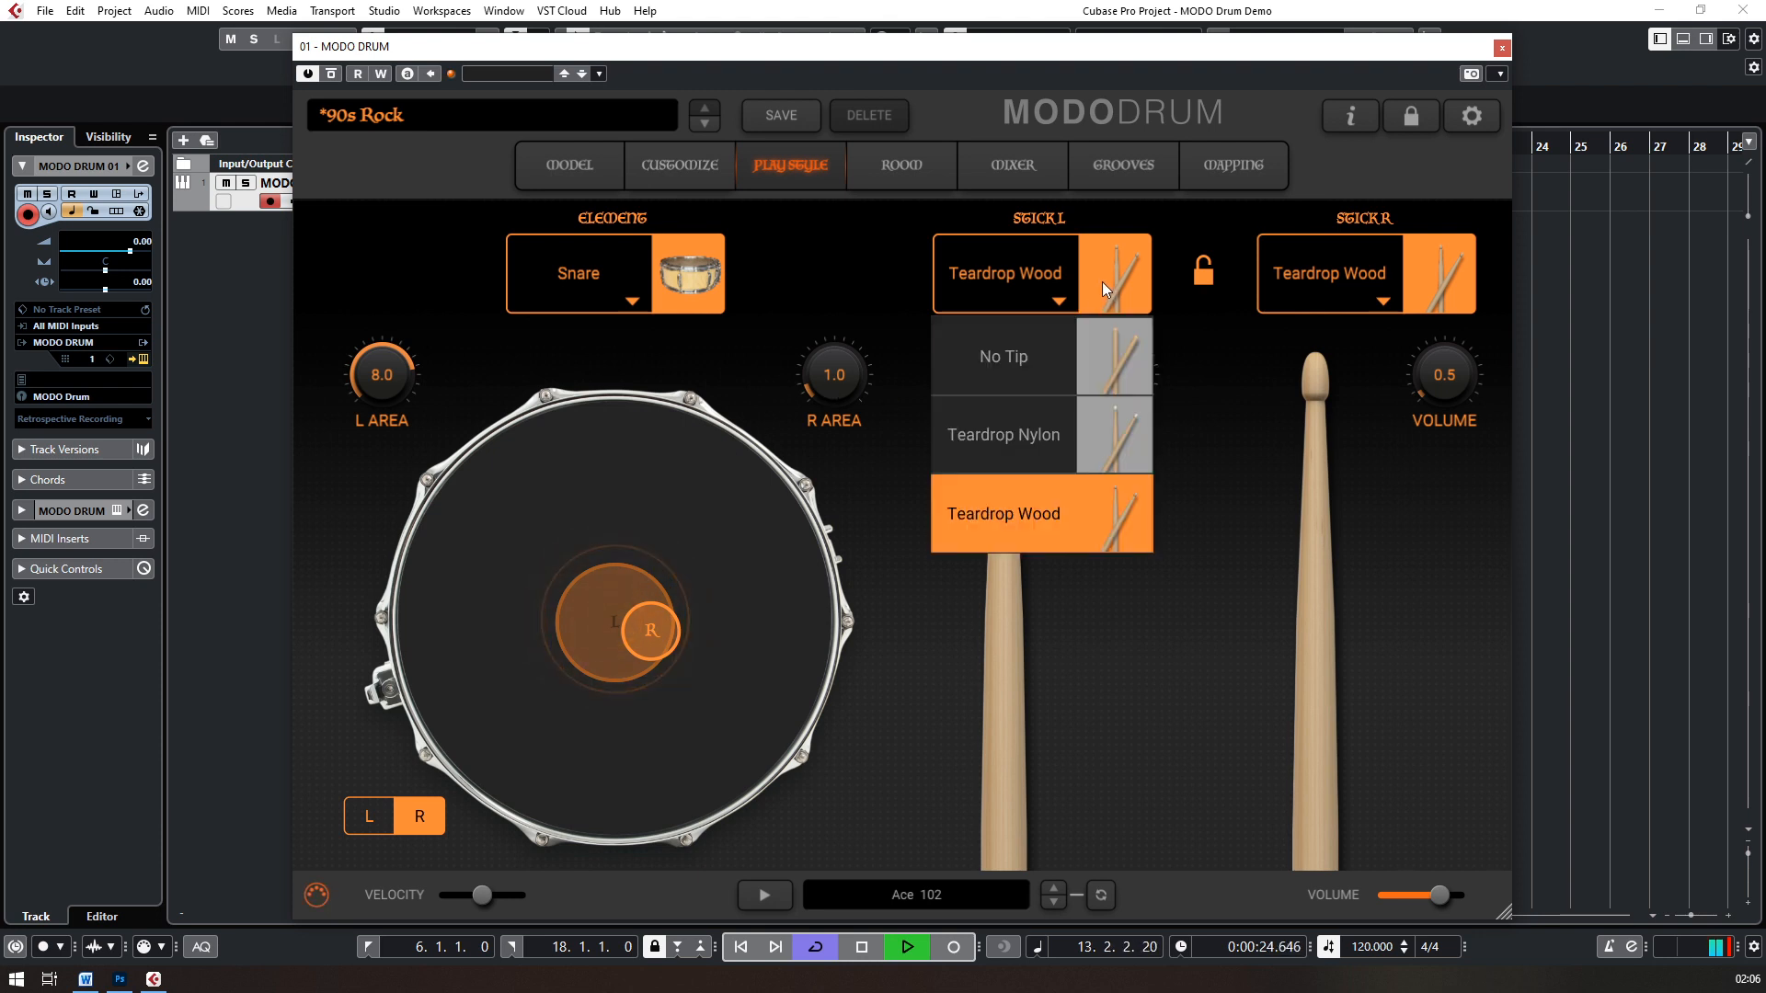
click(1051, 377)
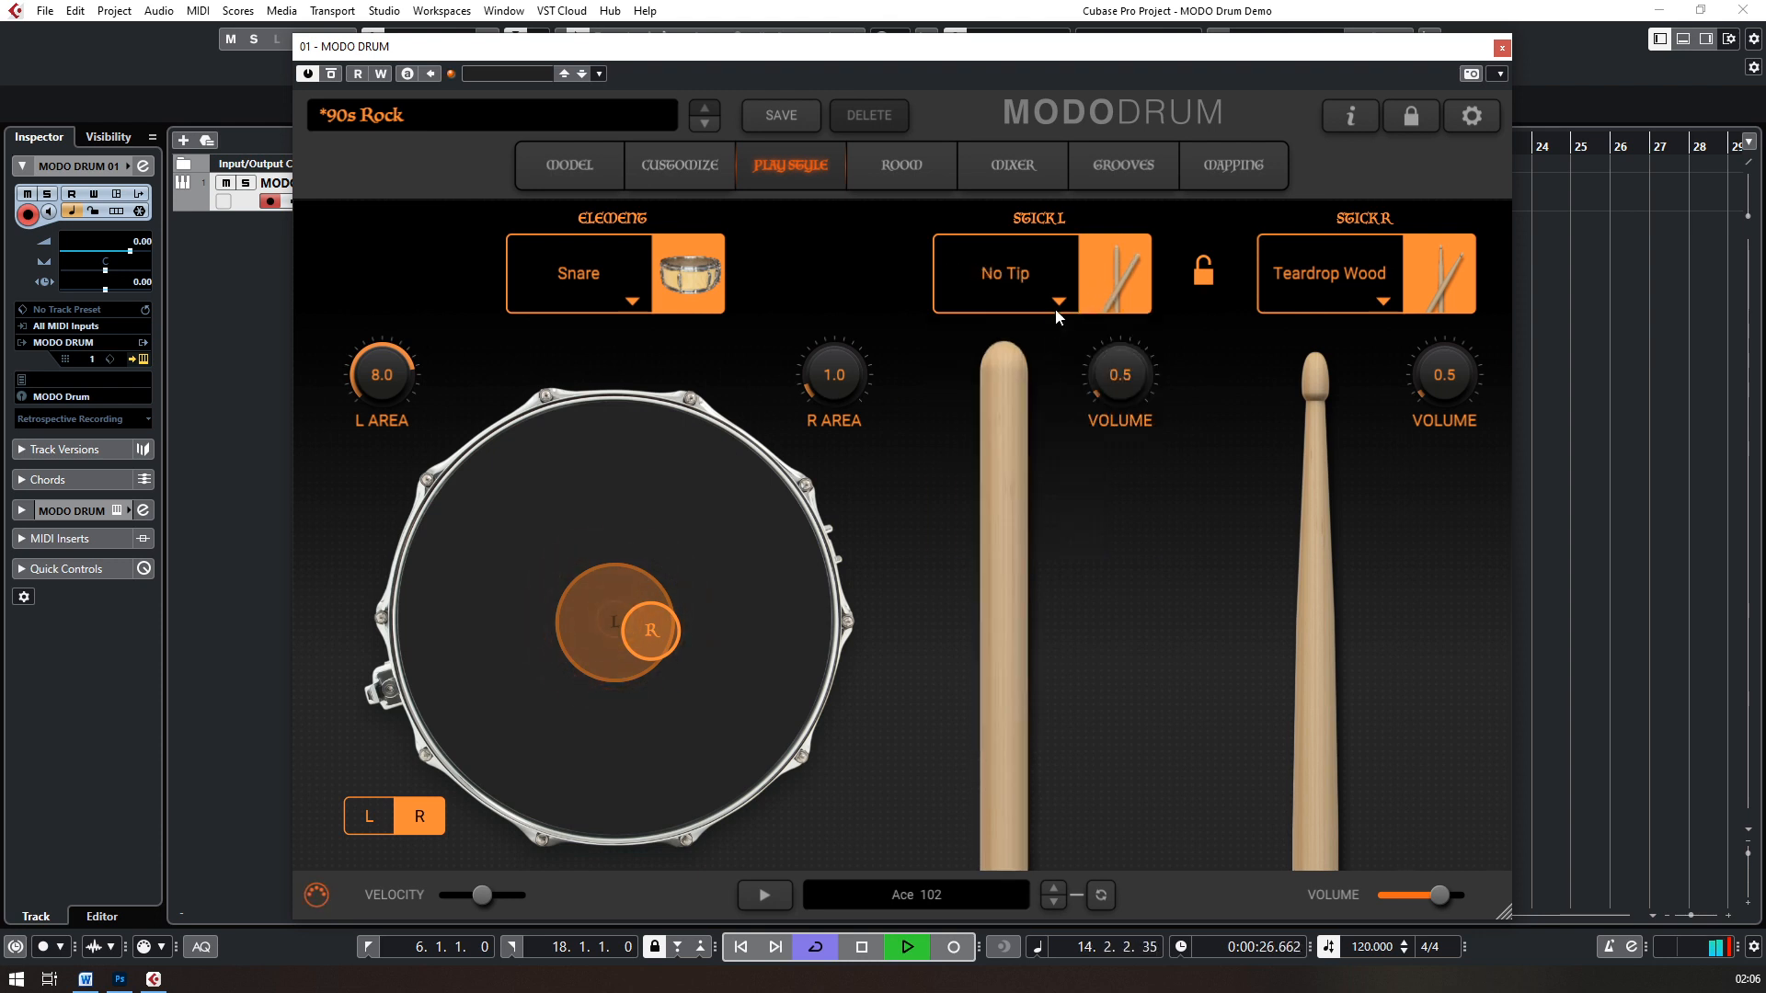
click(1062, 289)
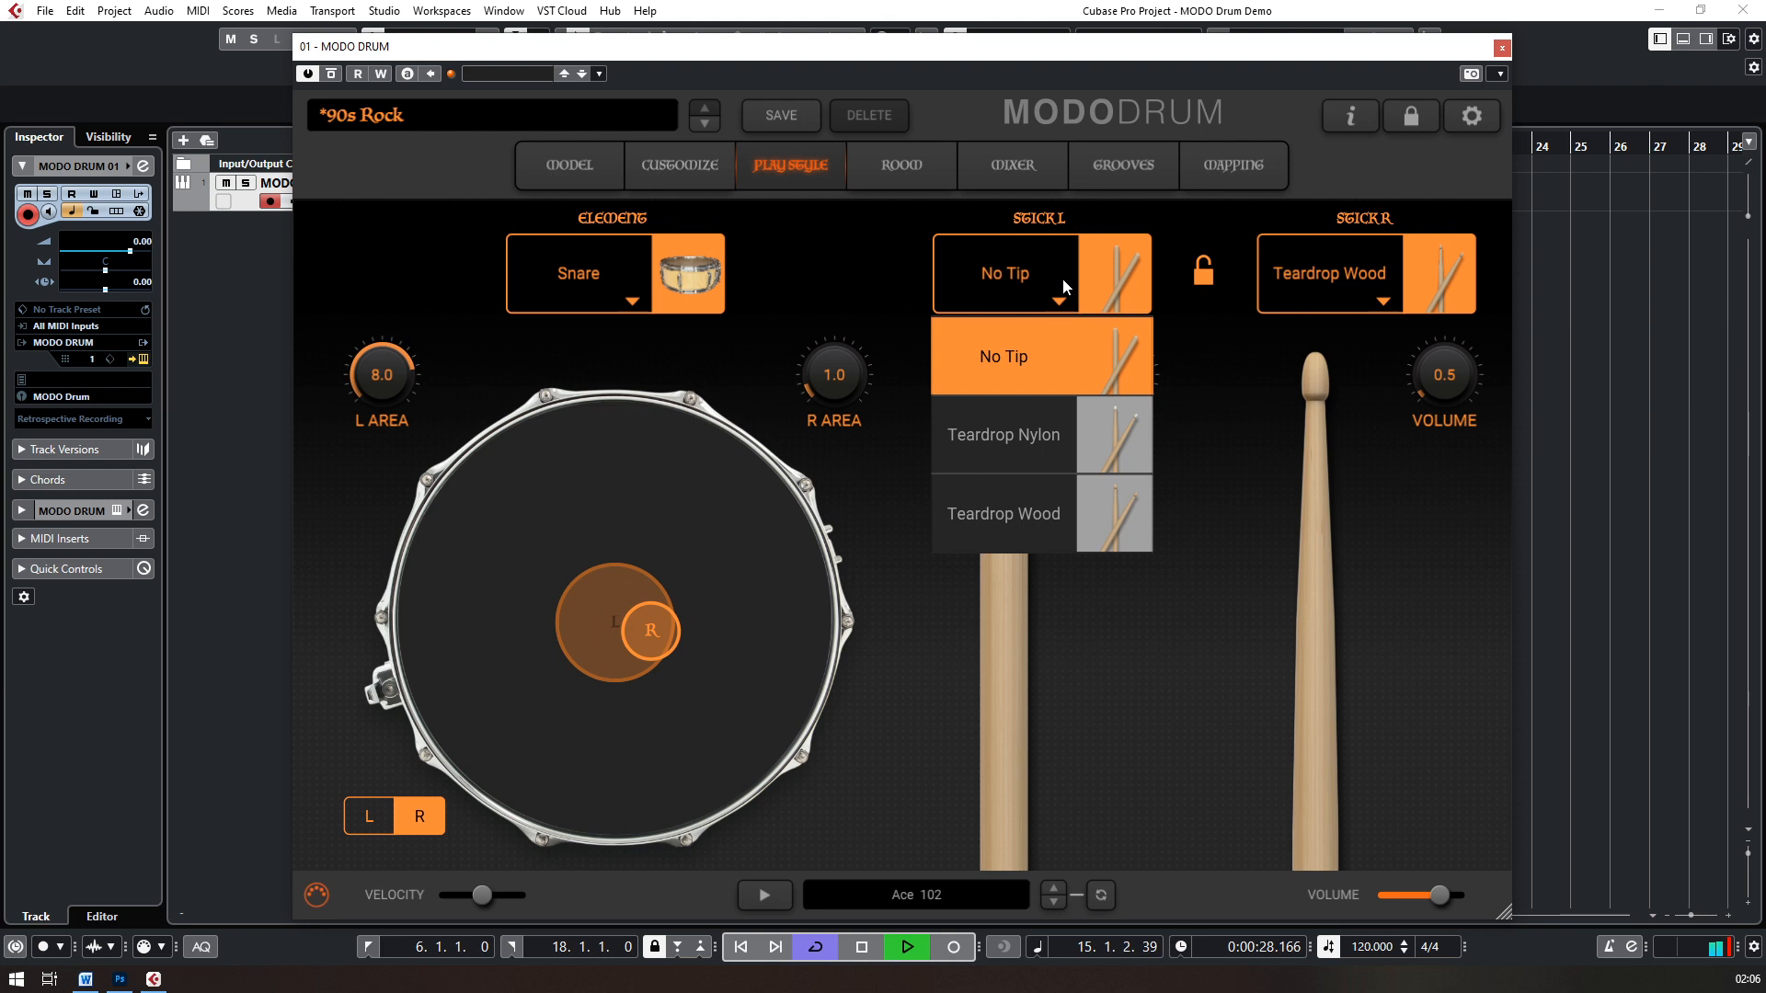
click(1034, 434)
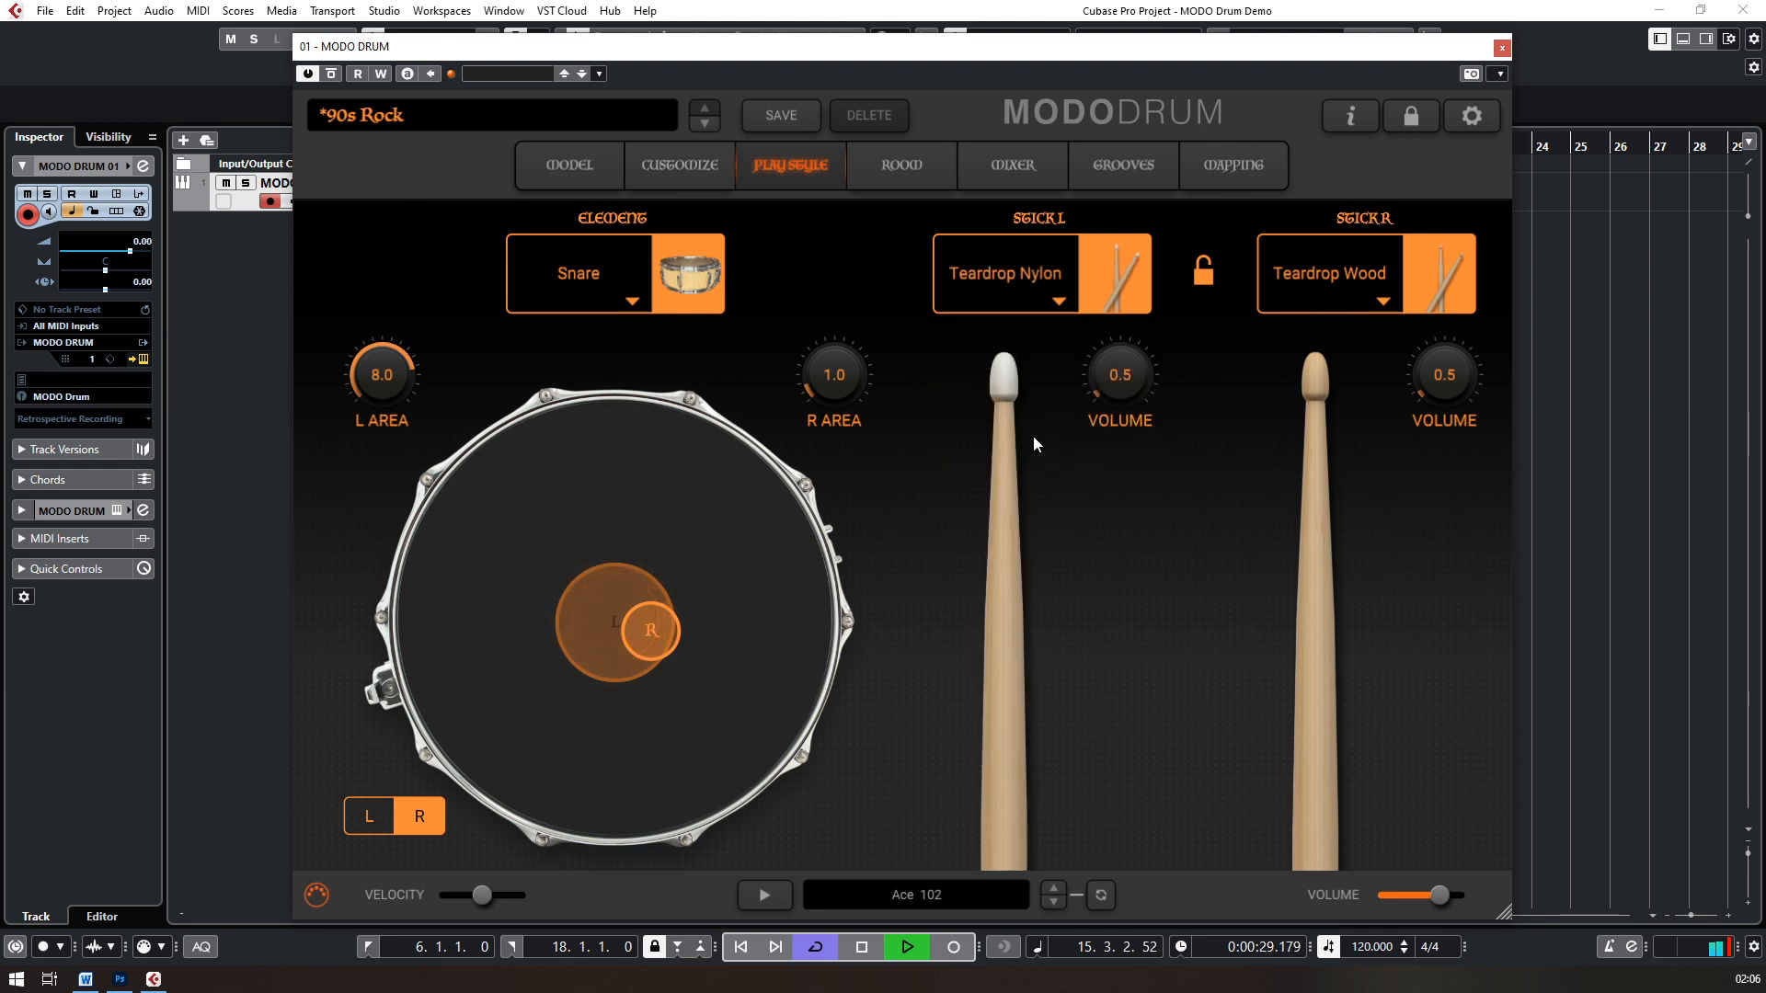
click(1051, 297)
click(1030, 515)
Step: Set the snare's stick volumes to 3.9 left and 4.3 right, and its right strike area to 6.8
drag(1126, 381, 1111, 305)
drag(1445, 378, 1442, 285)
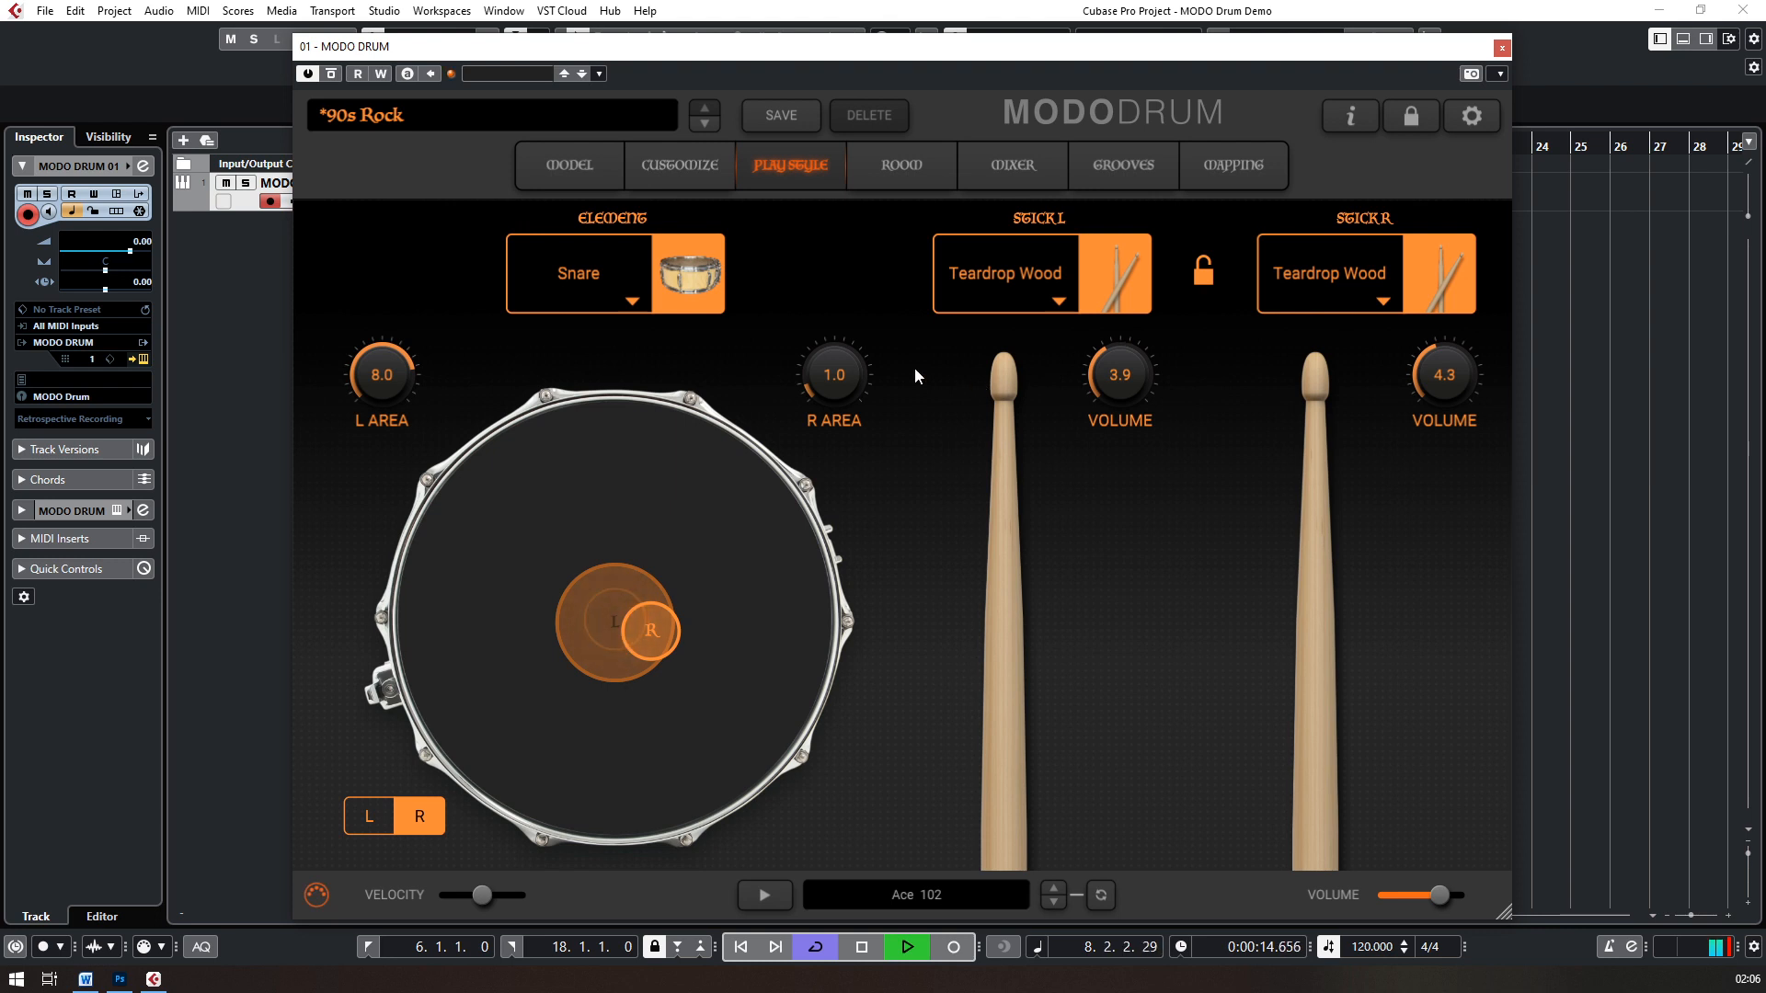
drag(836, 364, 814, 259)
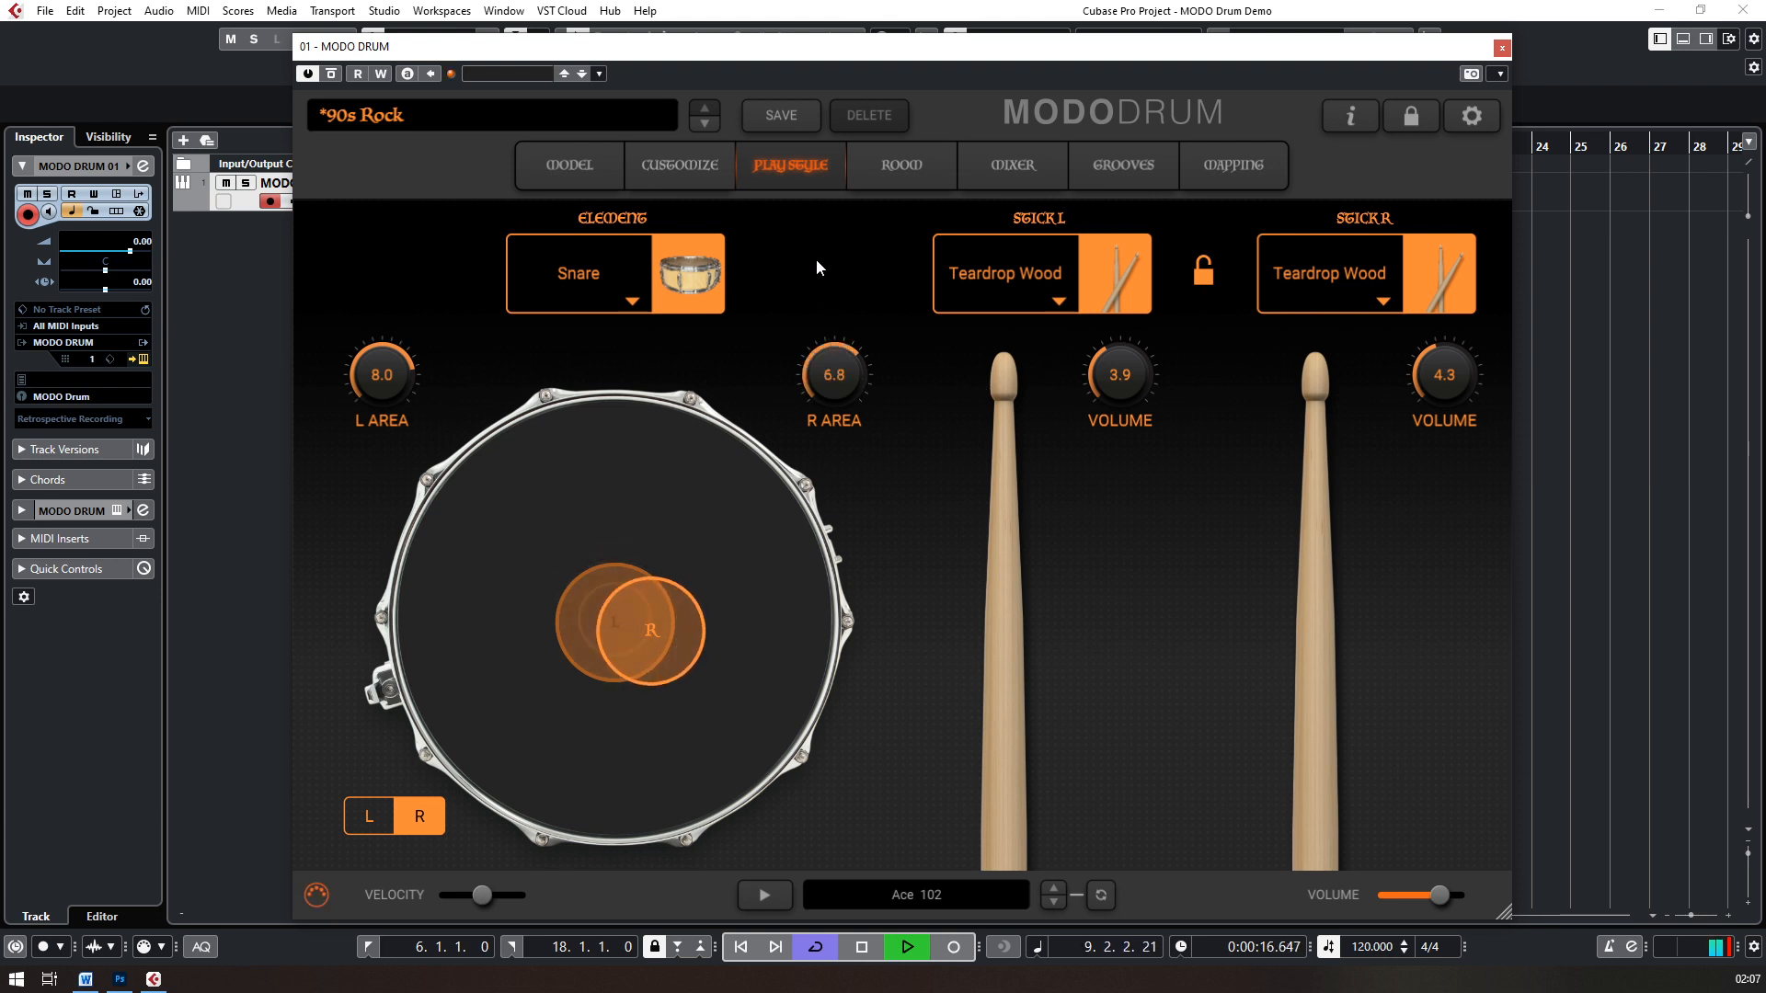
click(381, 814)
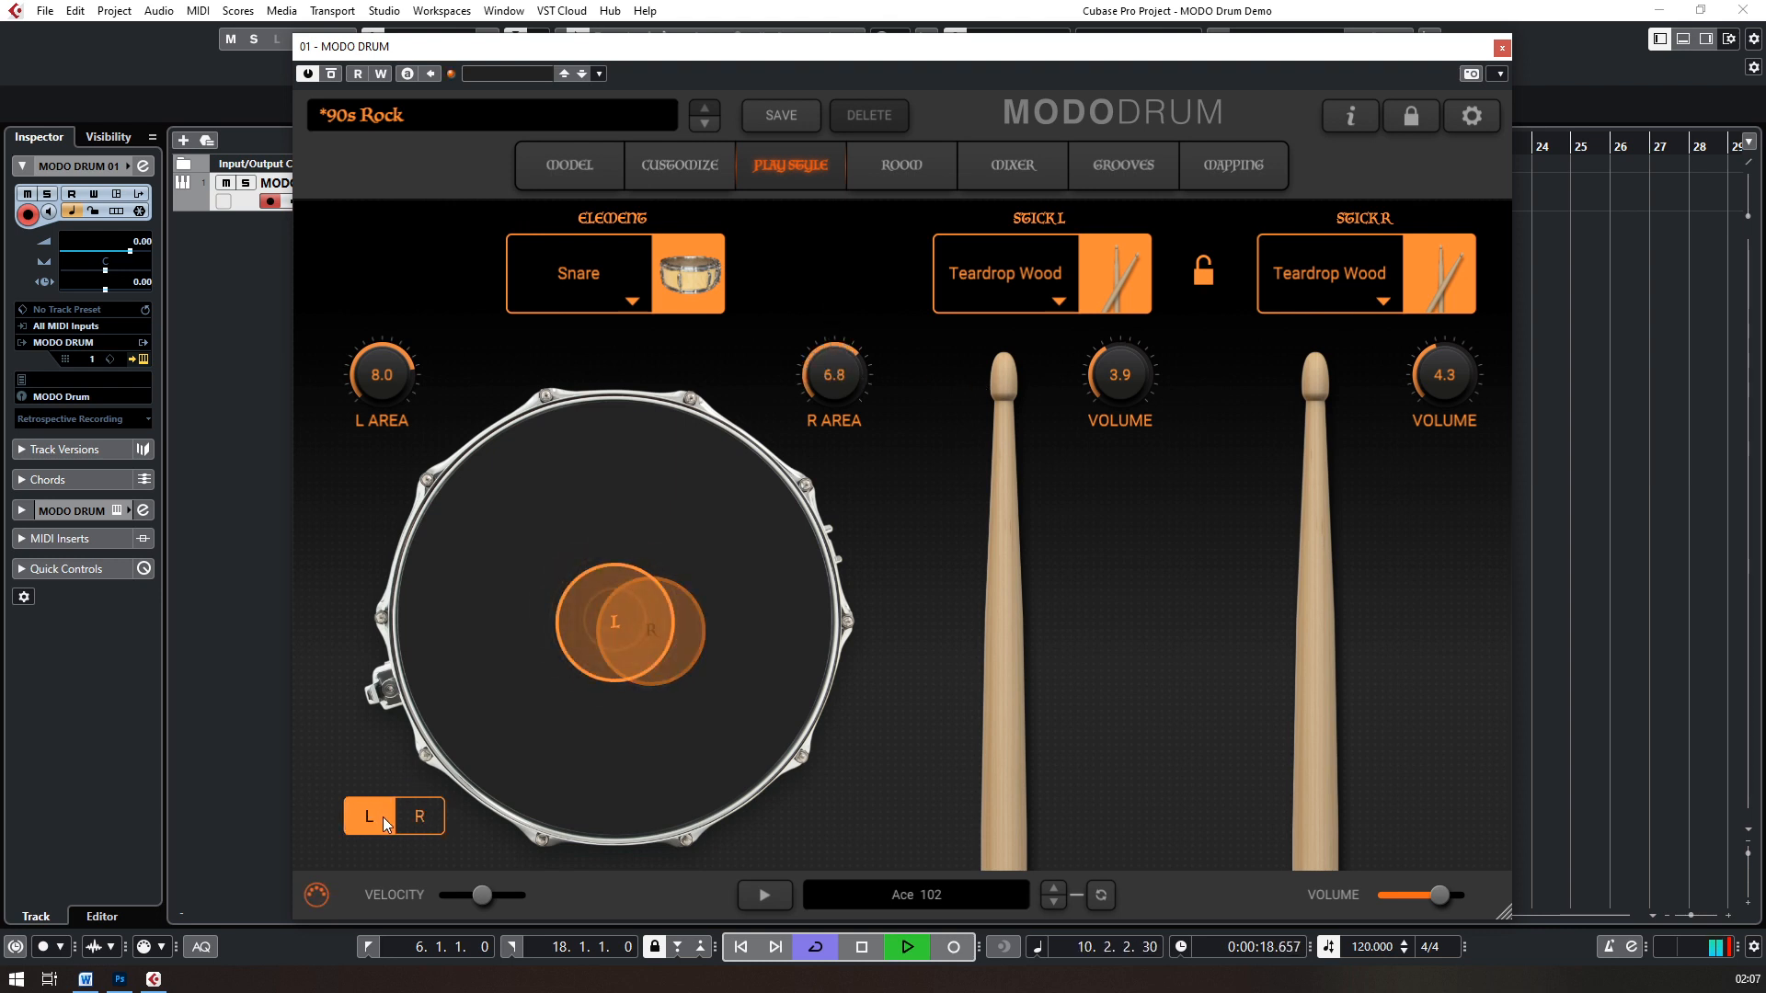
Step: For the toms, set the right strike area to 4.8 and the left strike area to 4.3
click(610, 272)
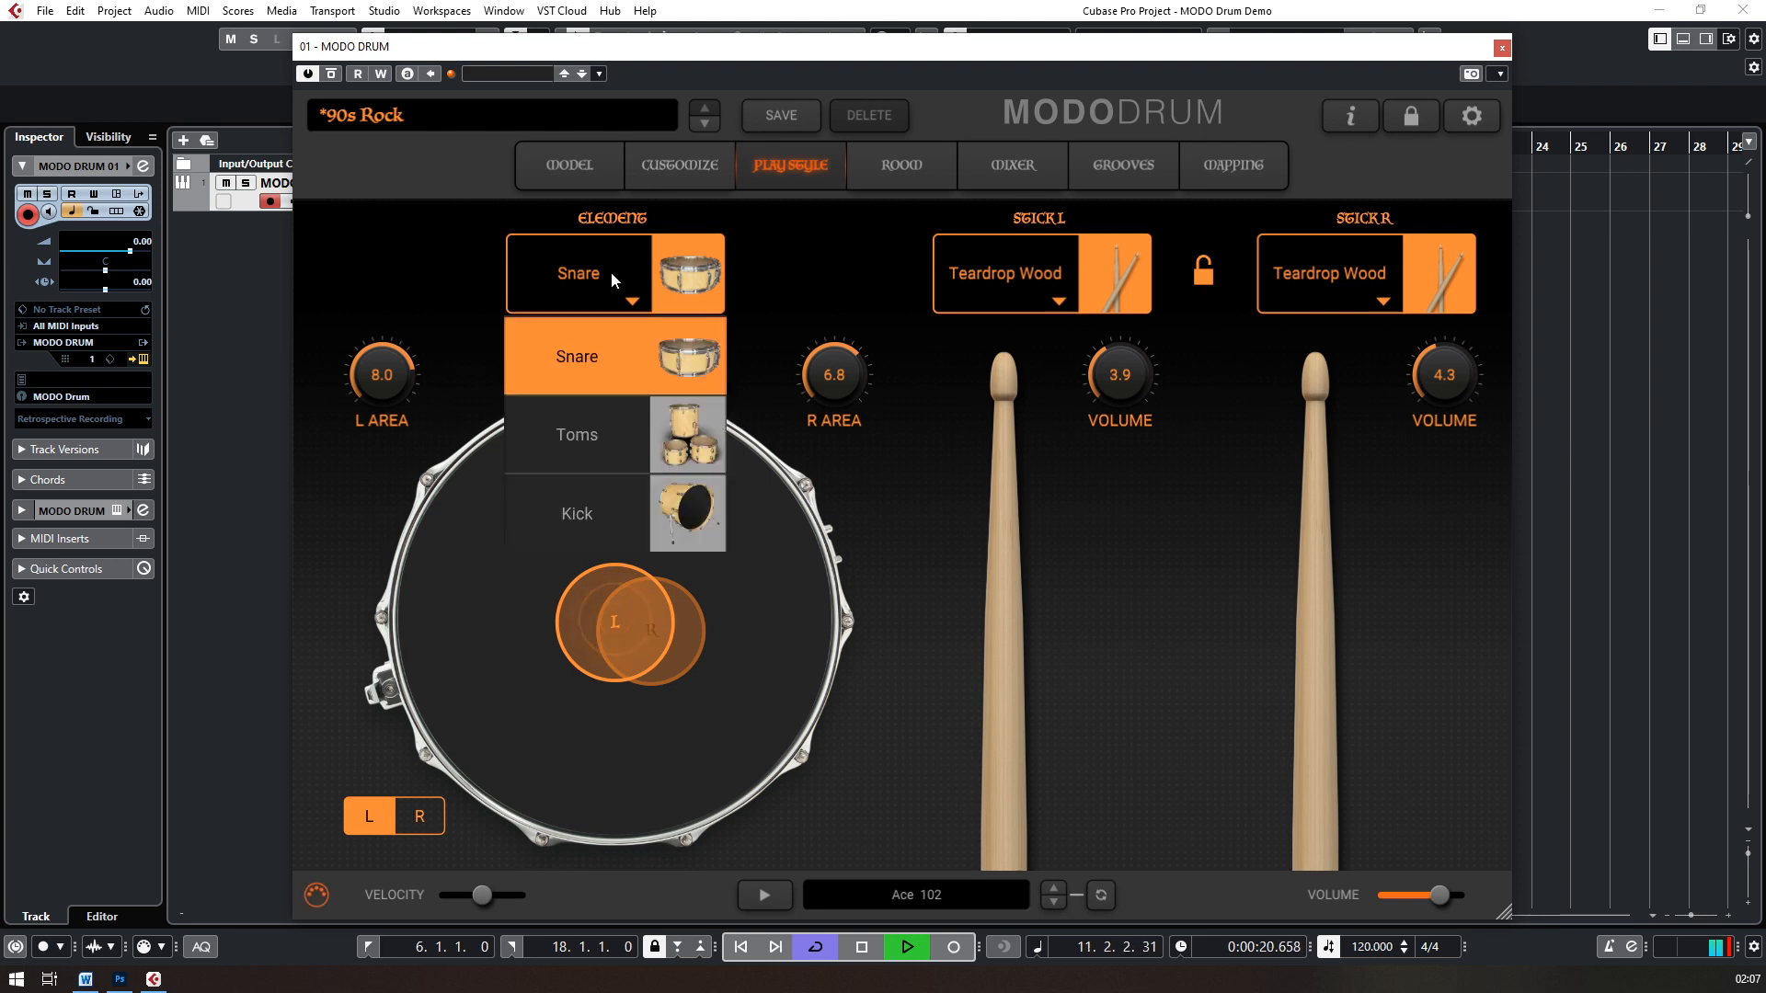
click(583, 461)
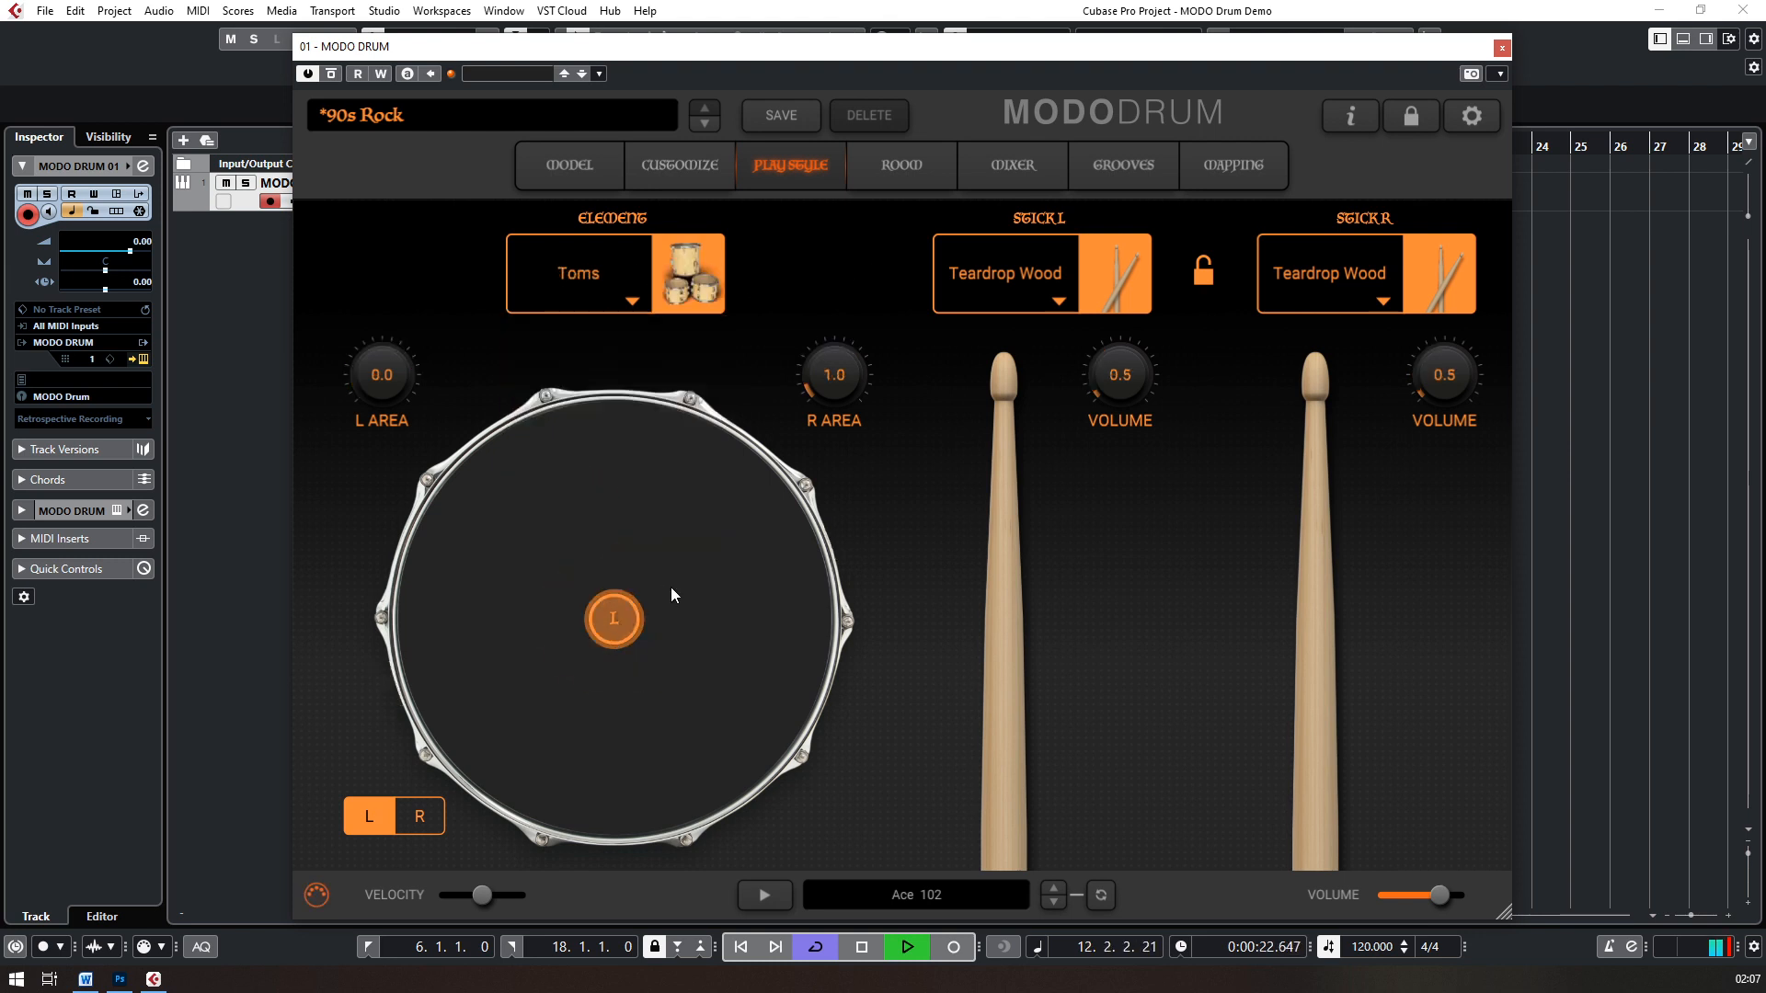
drag(816, 386, 825, 301)
drag(355, 378, 373, 296)
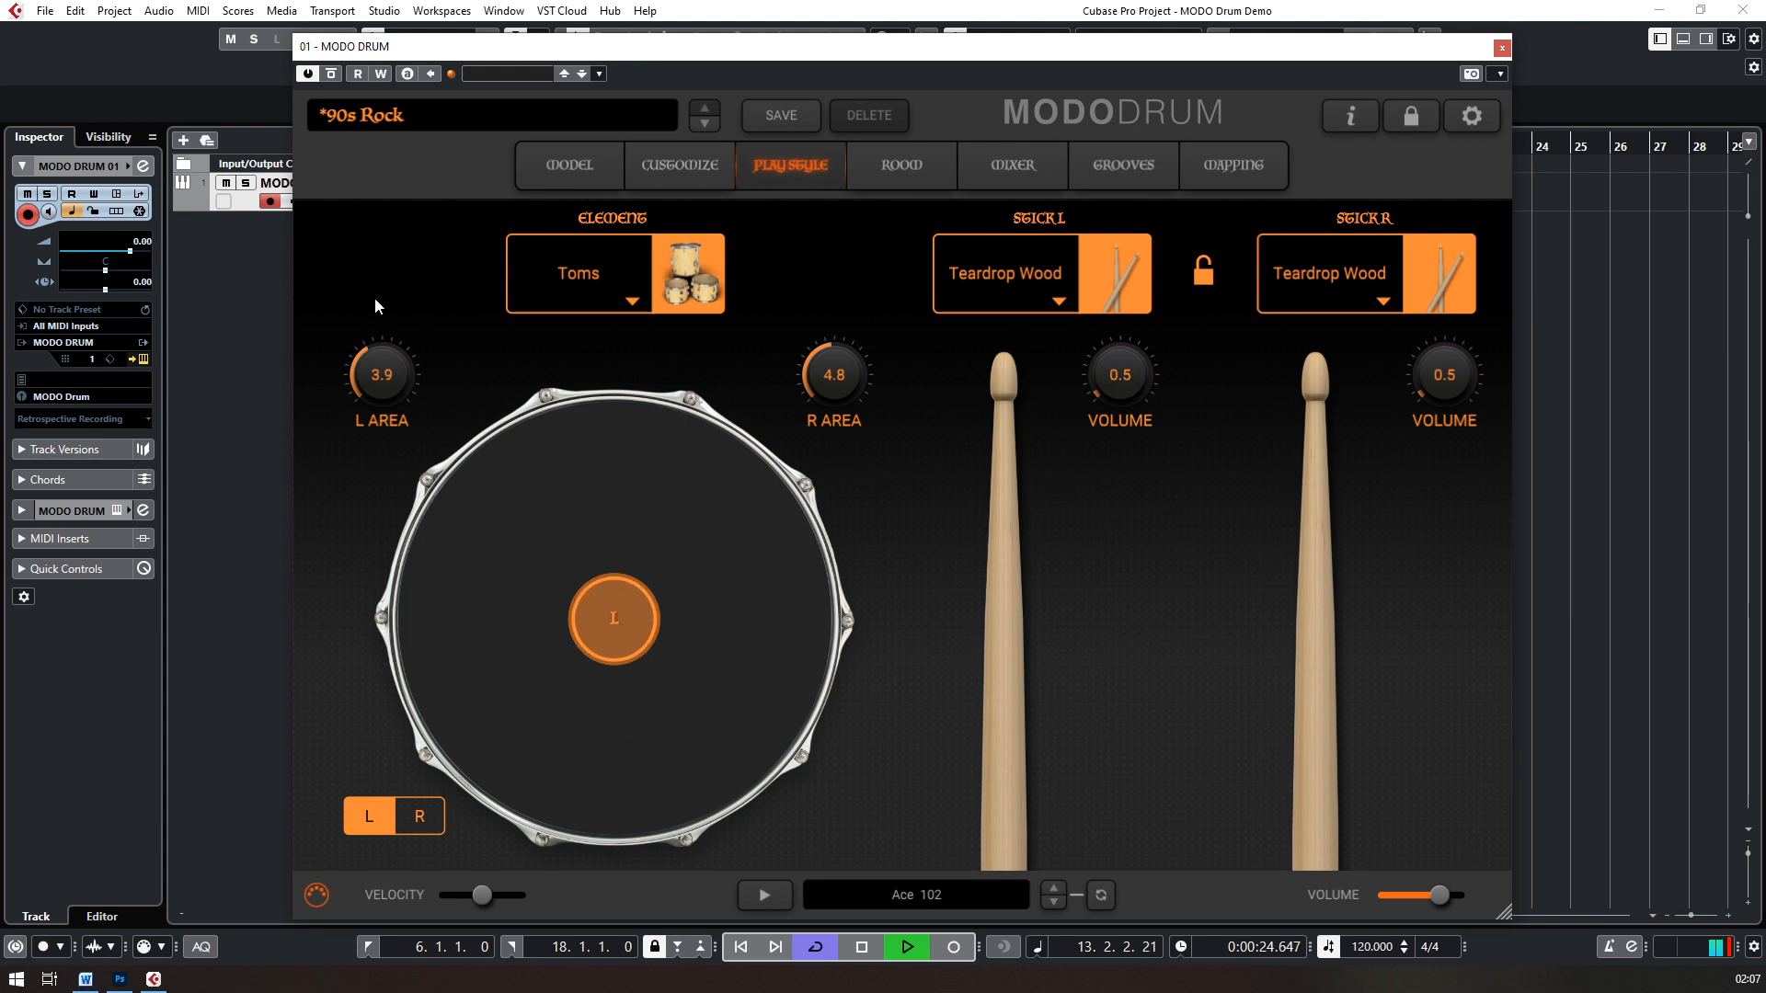
Step: Show the kick's play style settings, try the Heel-Down technique, and return to Heel-Up
click(615, 292)
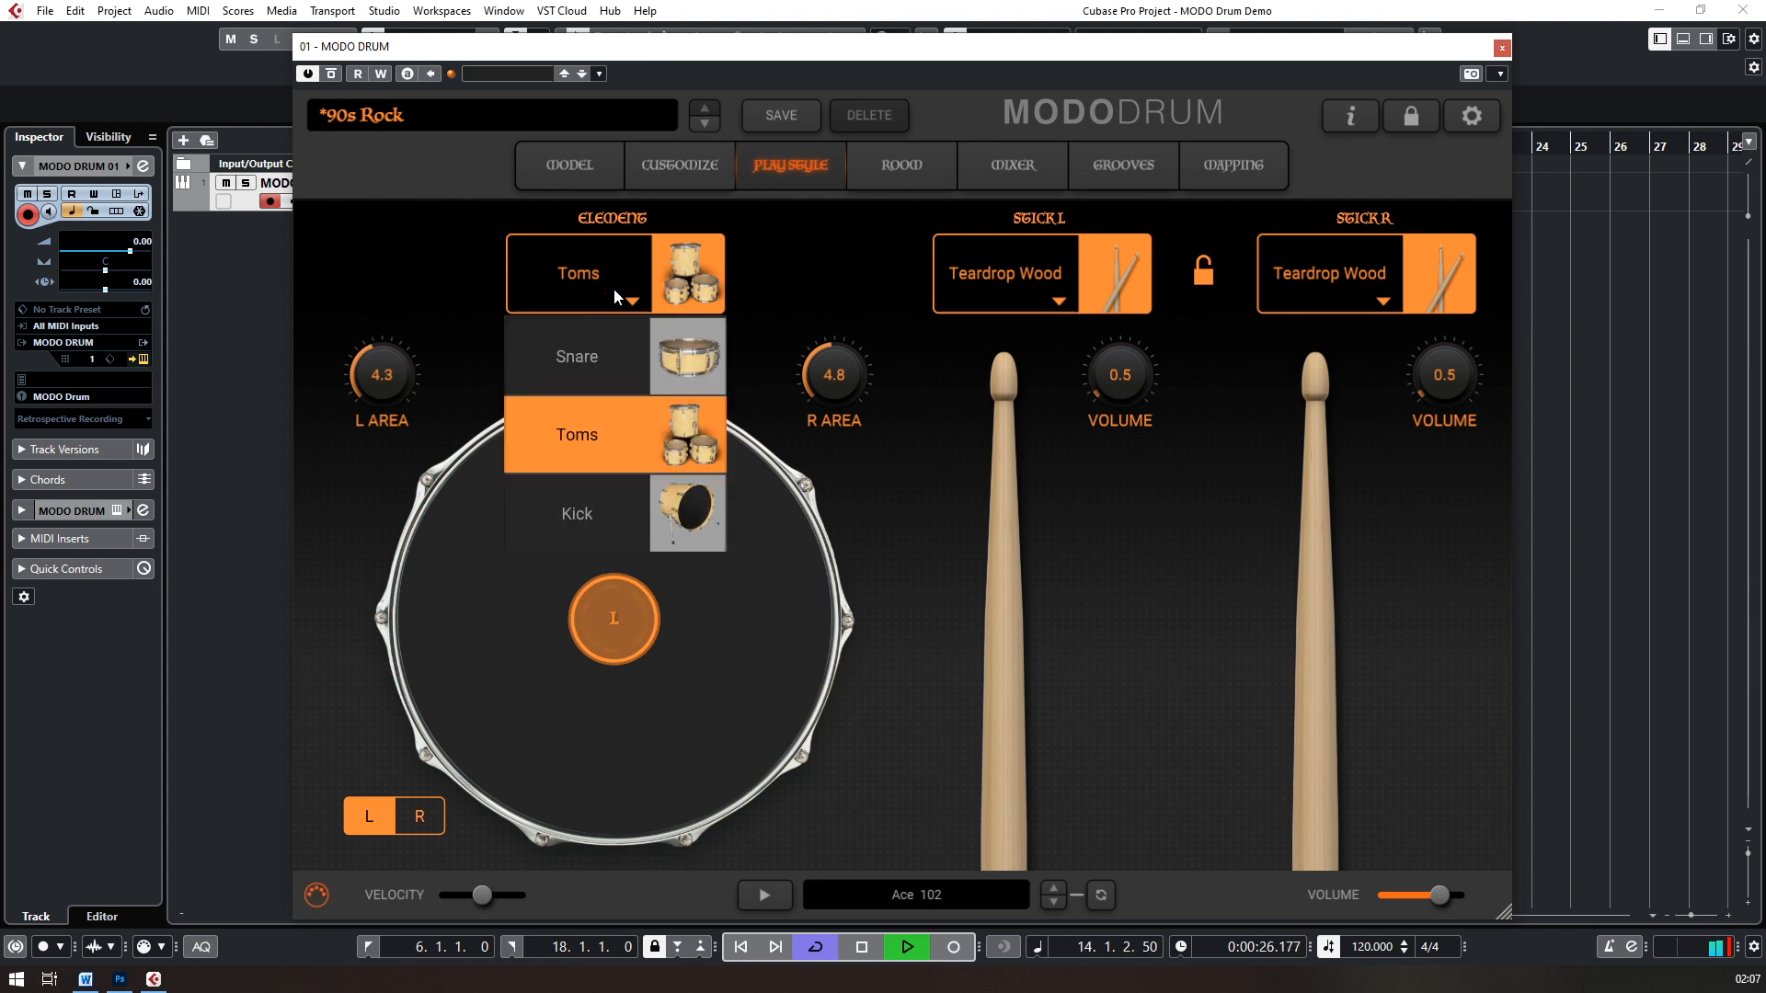
click(588, 521)
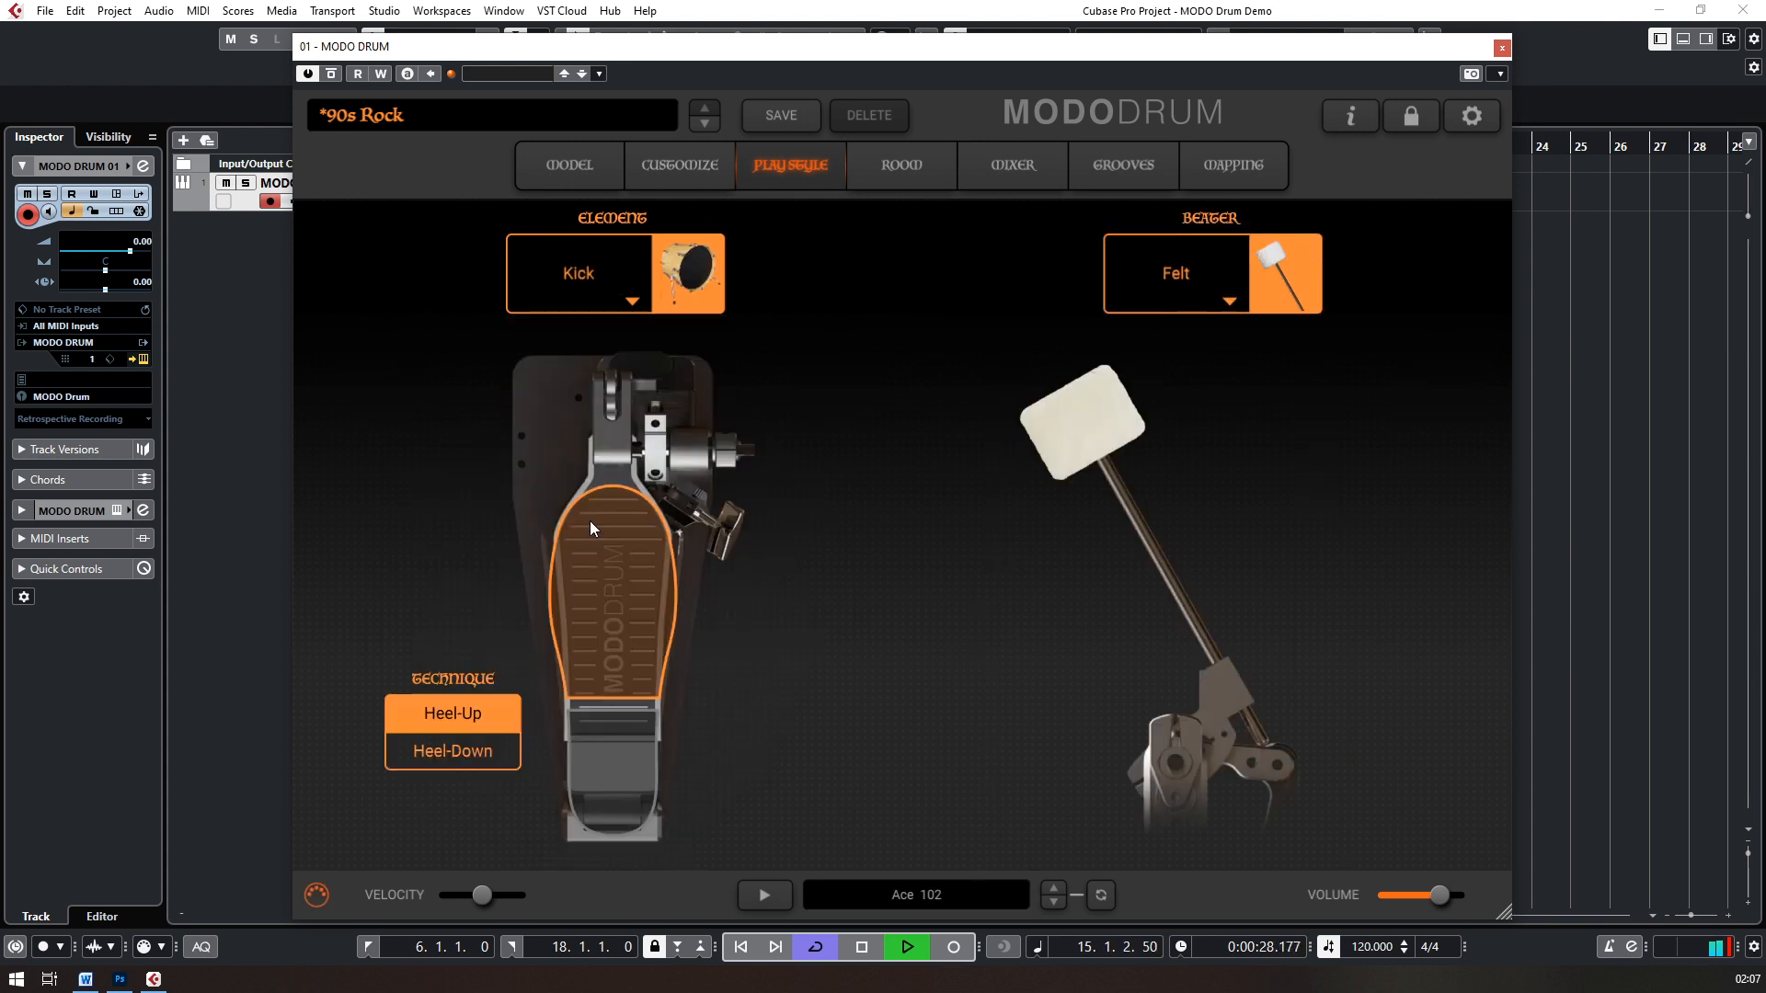
click(469, 757)
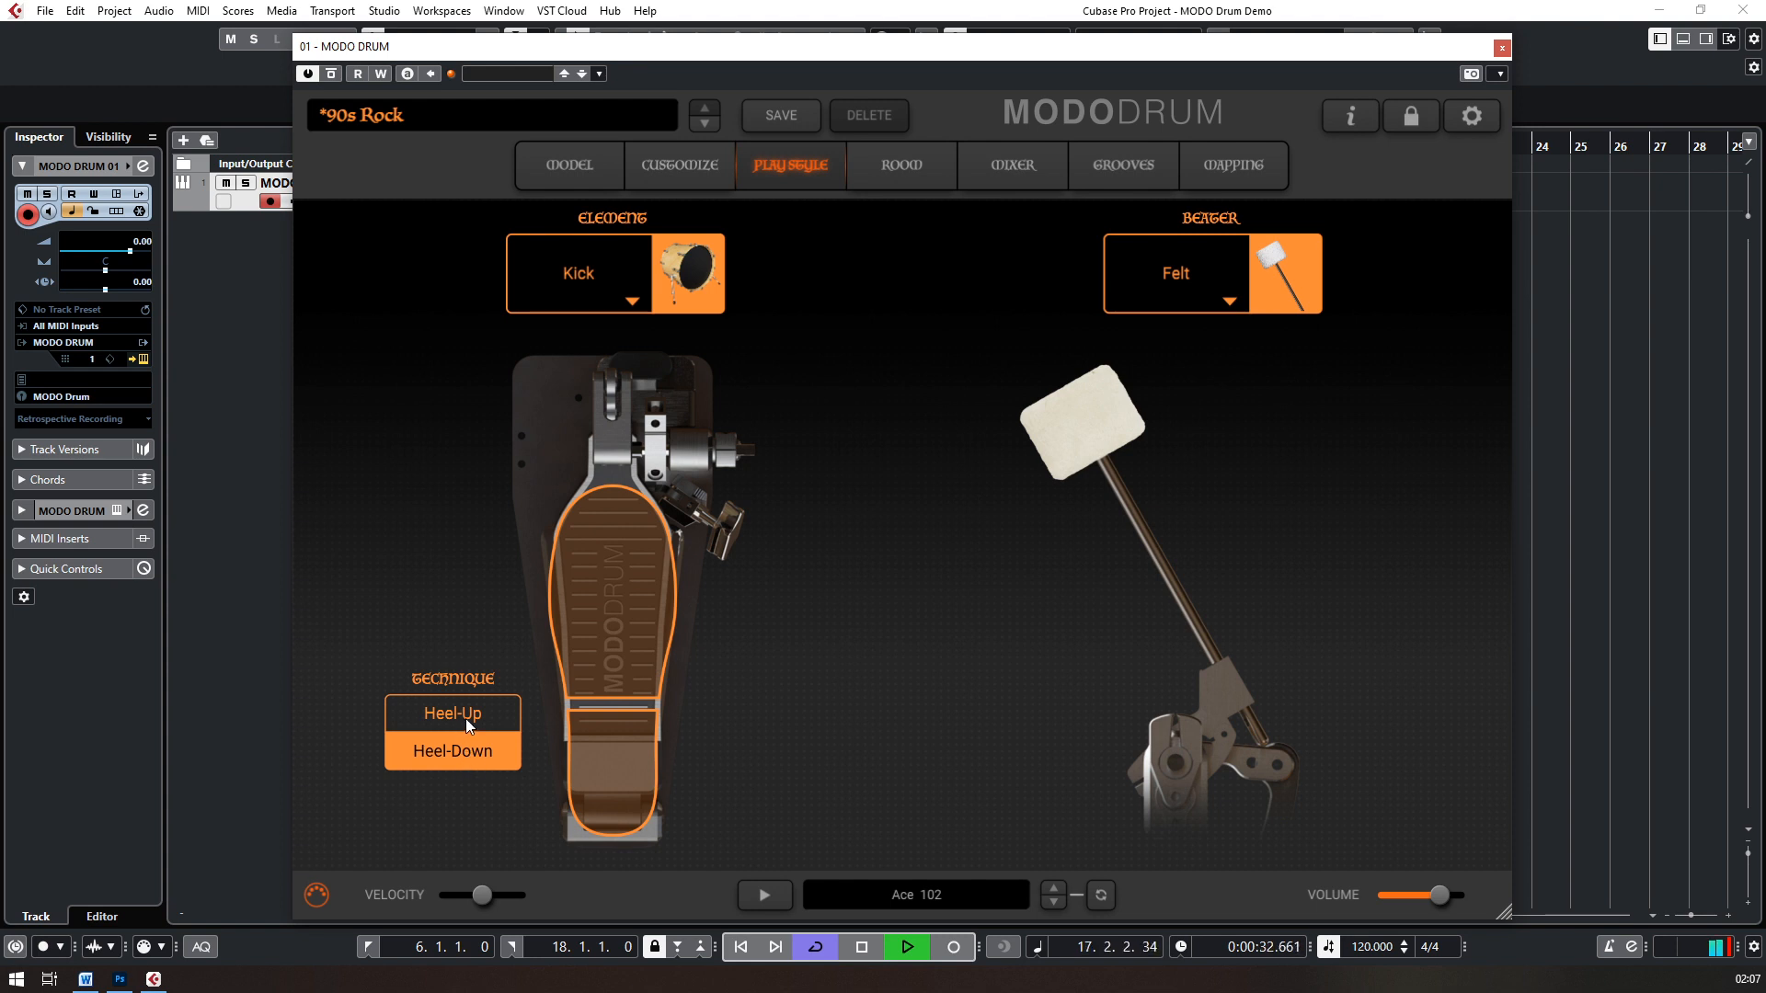
click(465, 719)
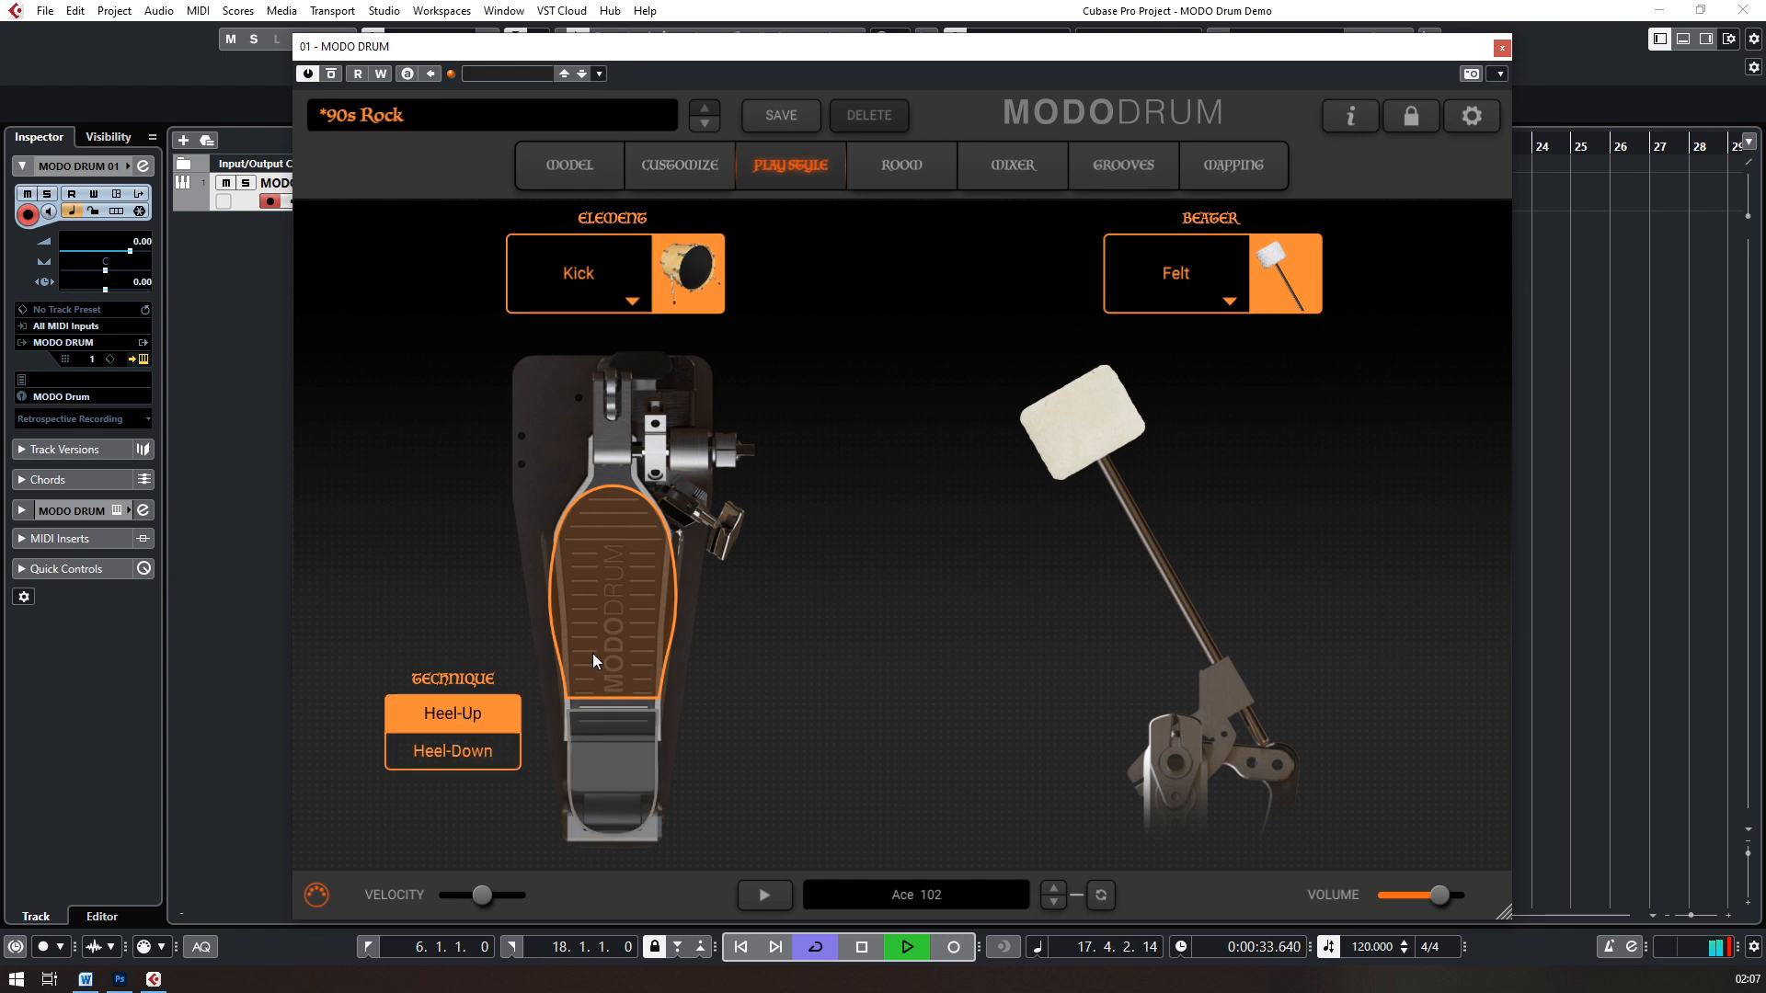
Step: Try the Plastic and Wood beaters on the kick and return to the Felt beater
click(1199, 282)
click(1187, 439)
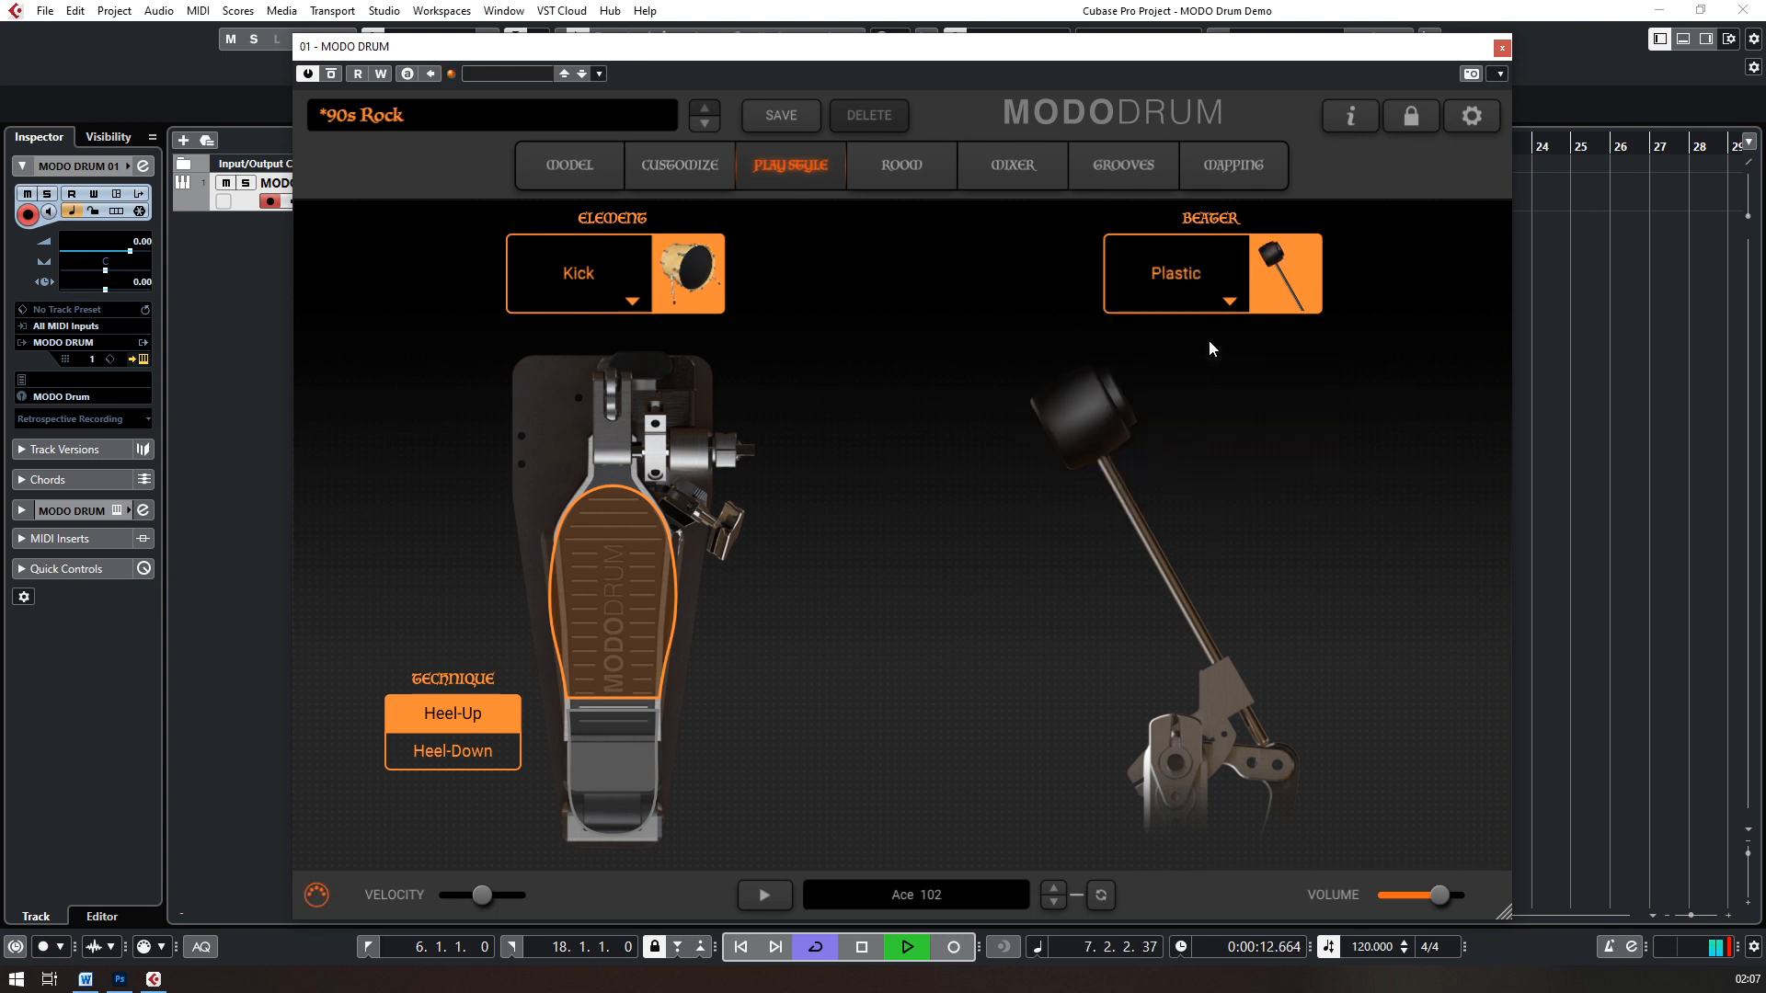
click(1205, 287)
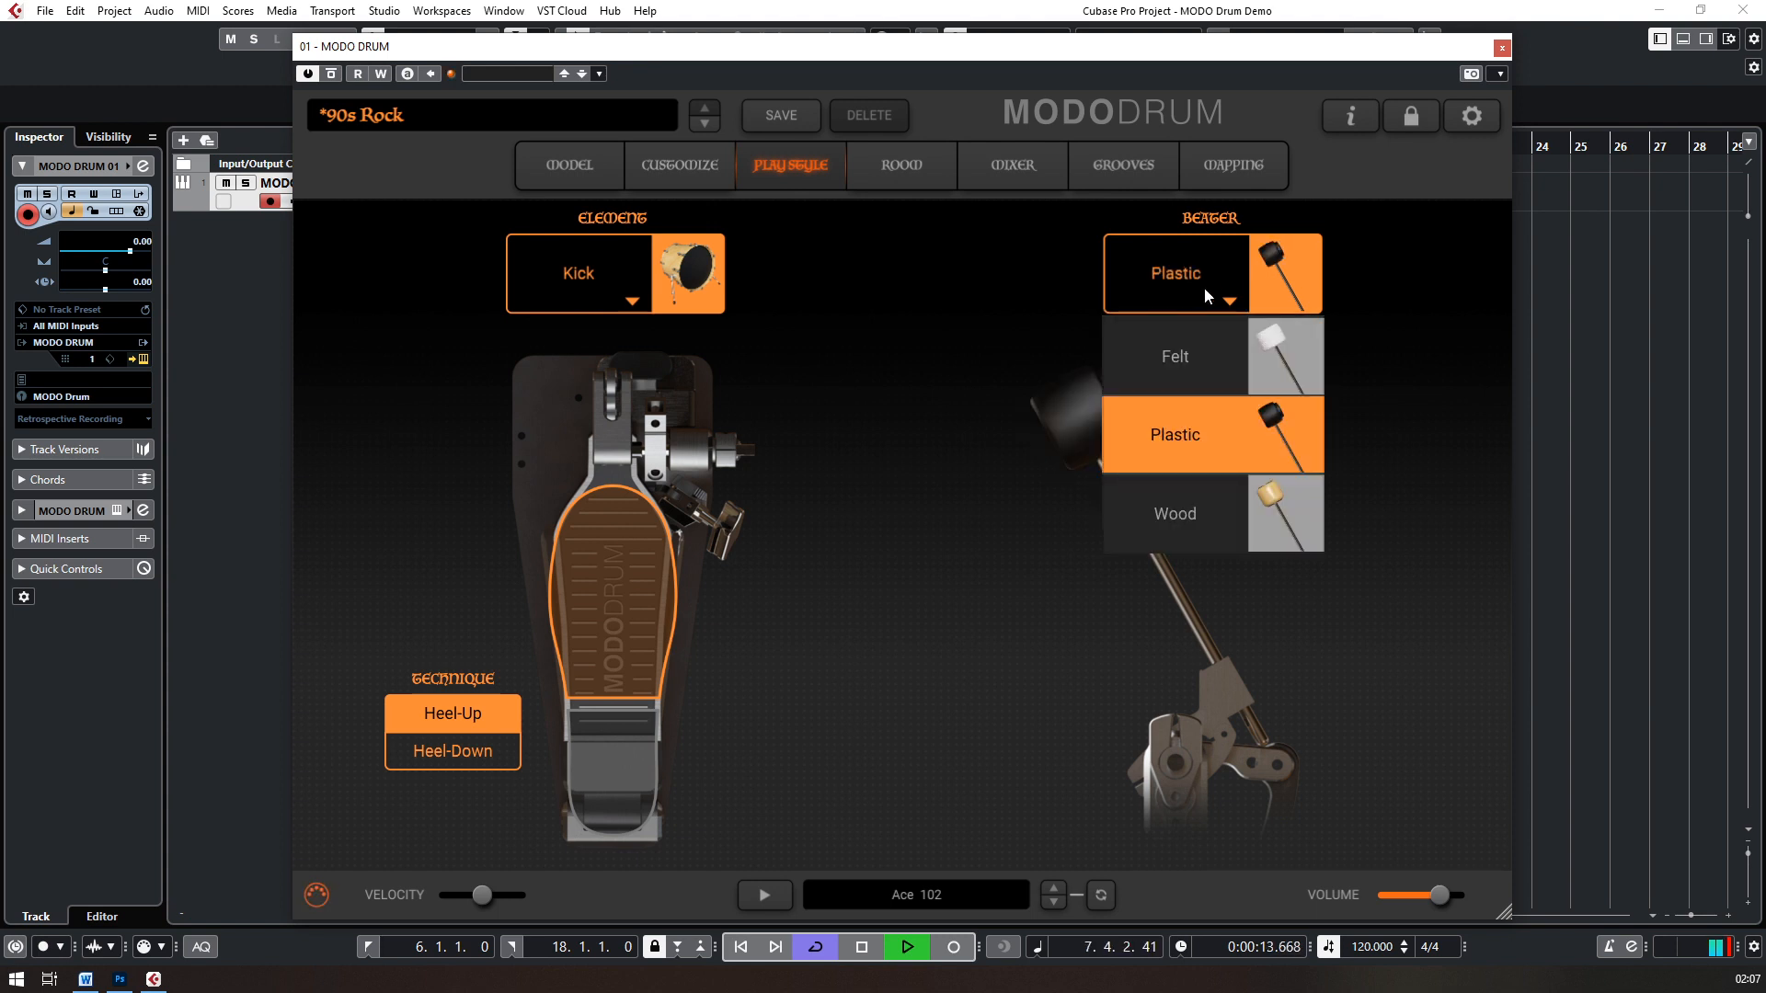
click(1184, 511)
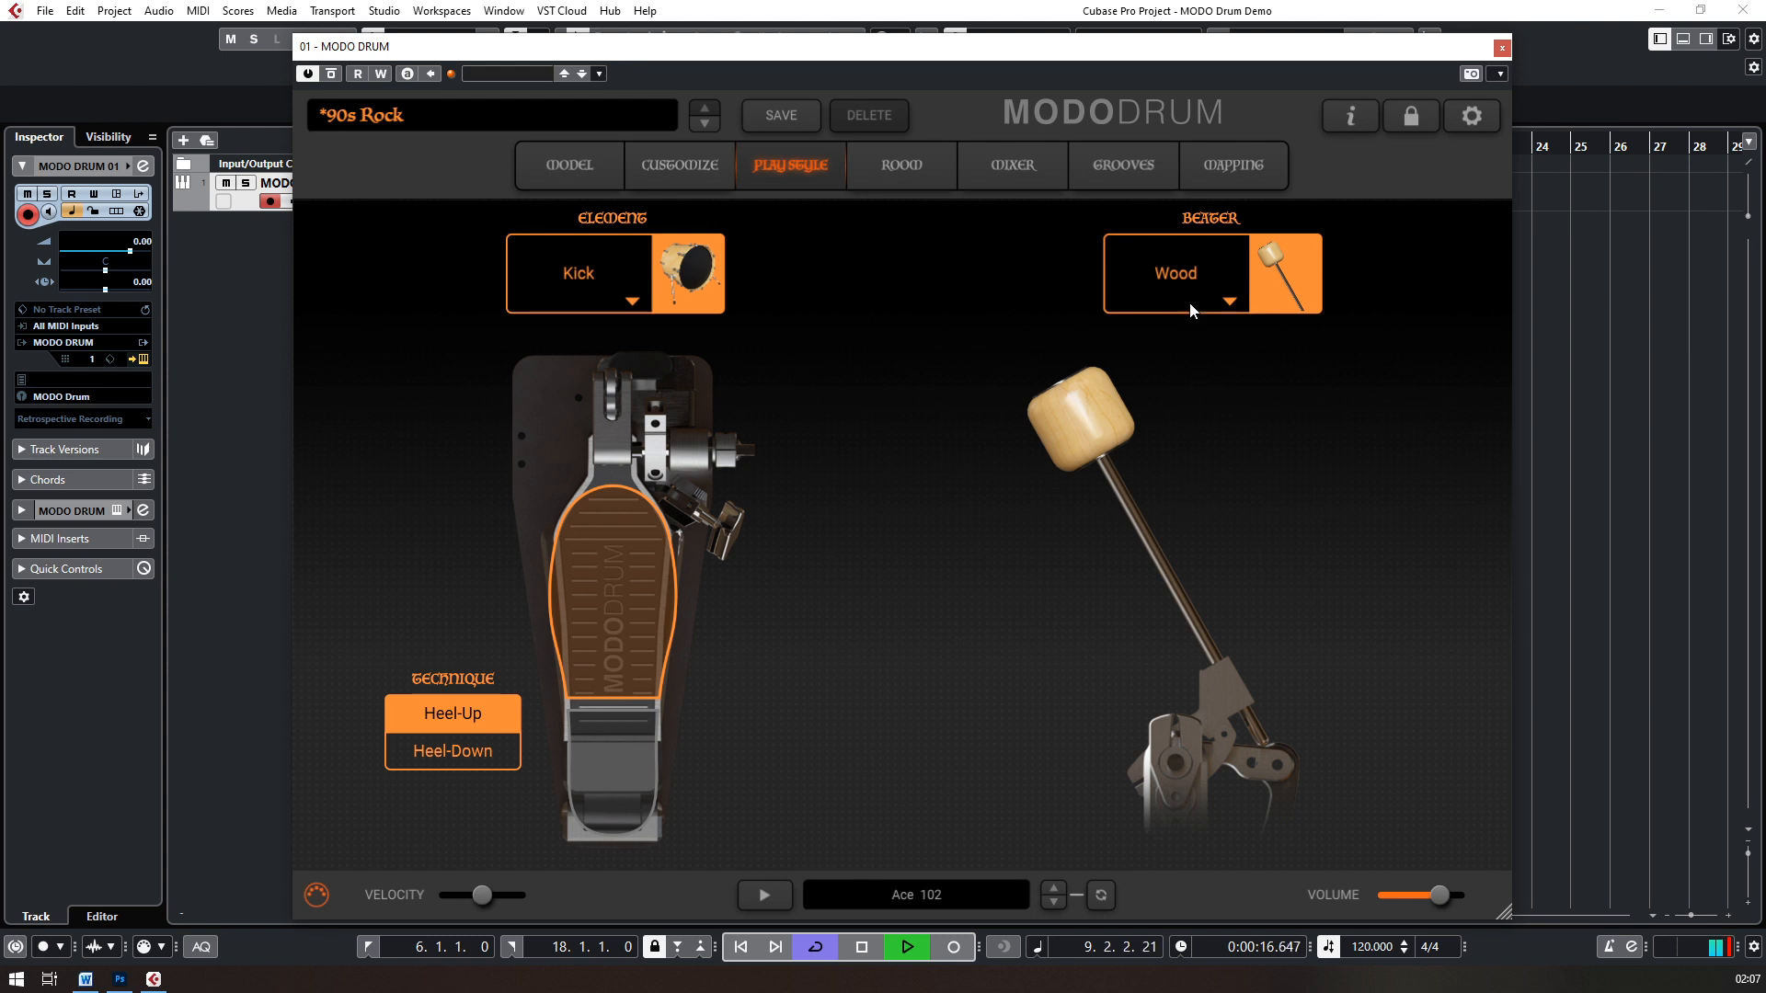
click(1194, 279)
click(1186, 345)
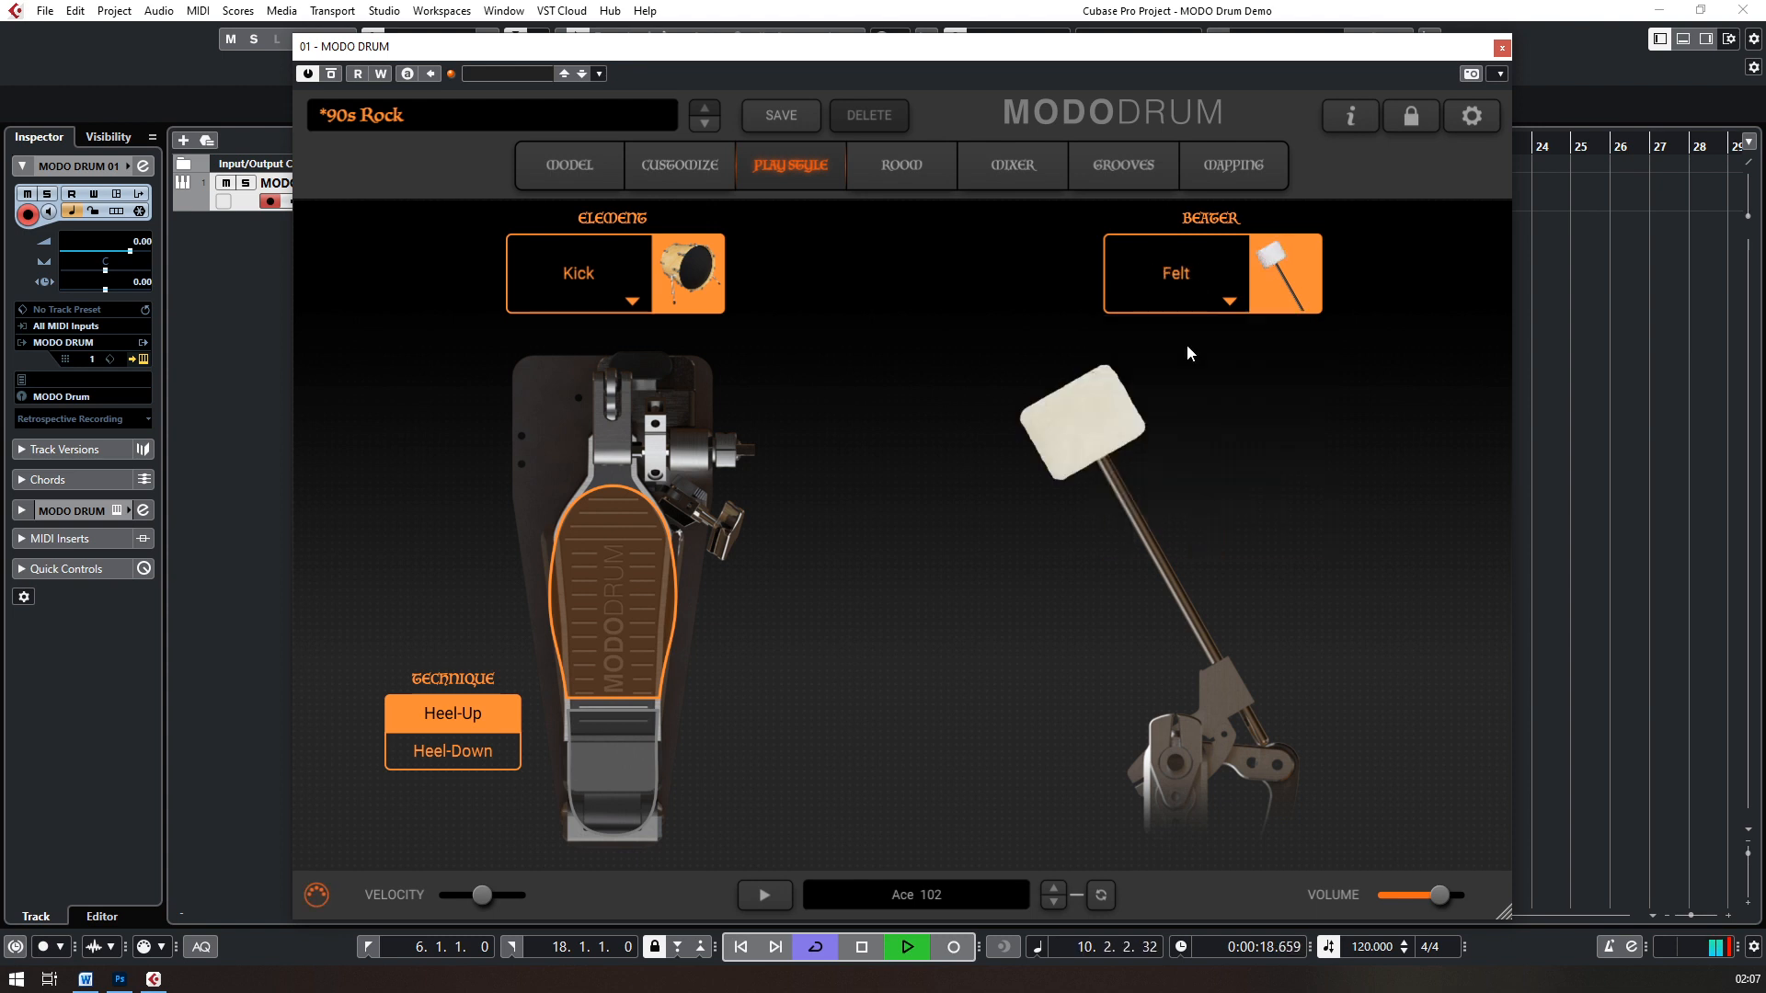
Step: Audition the kick's Plastic beater once more and settle on the Wood beater
click(1186, 279)
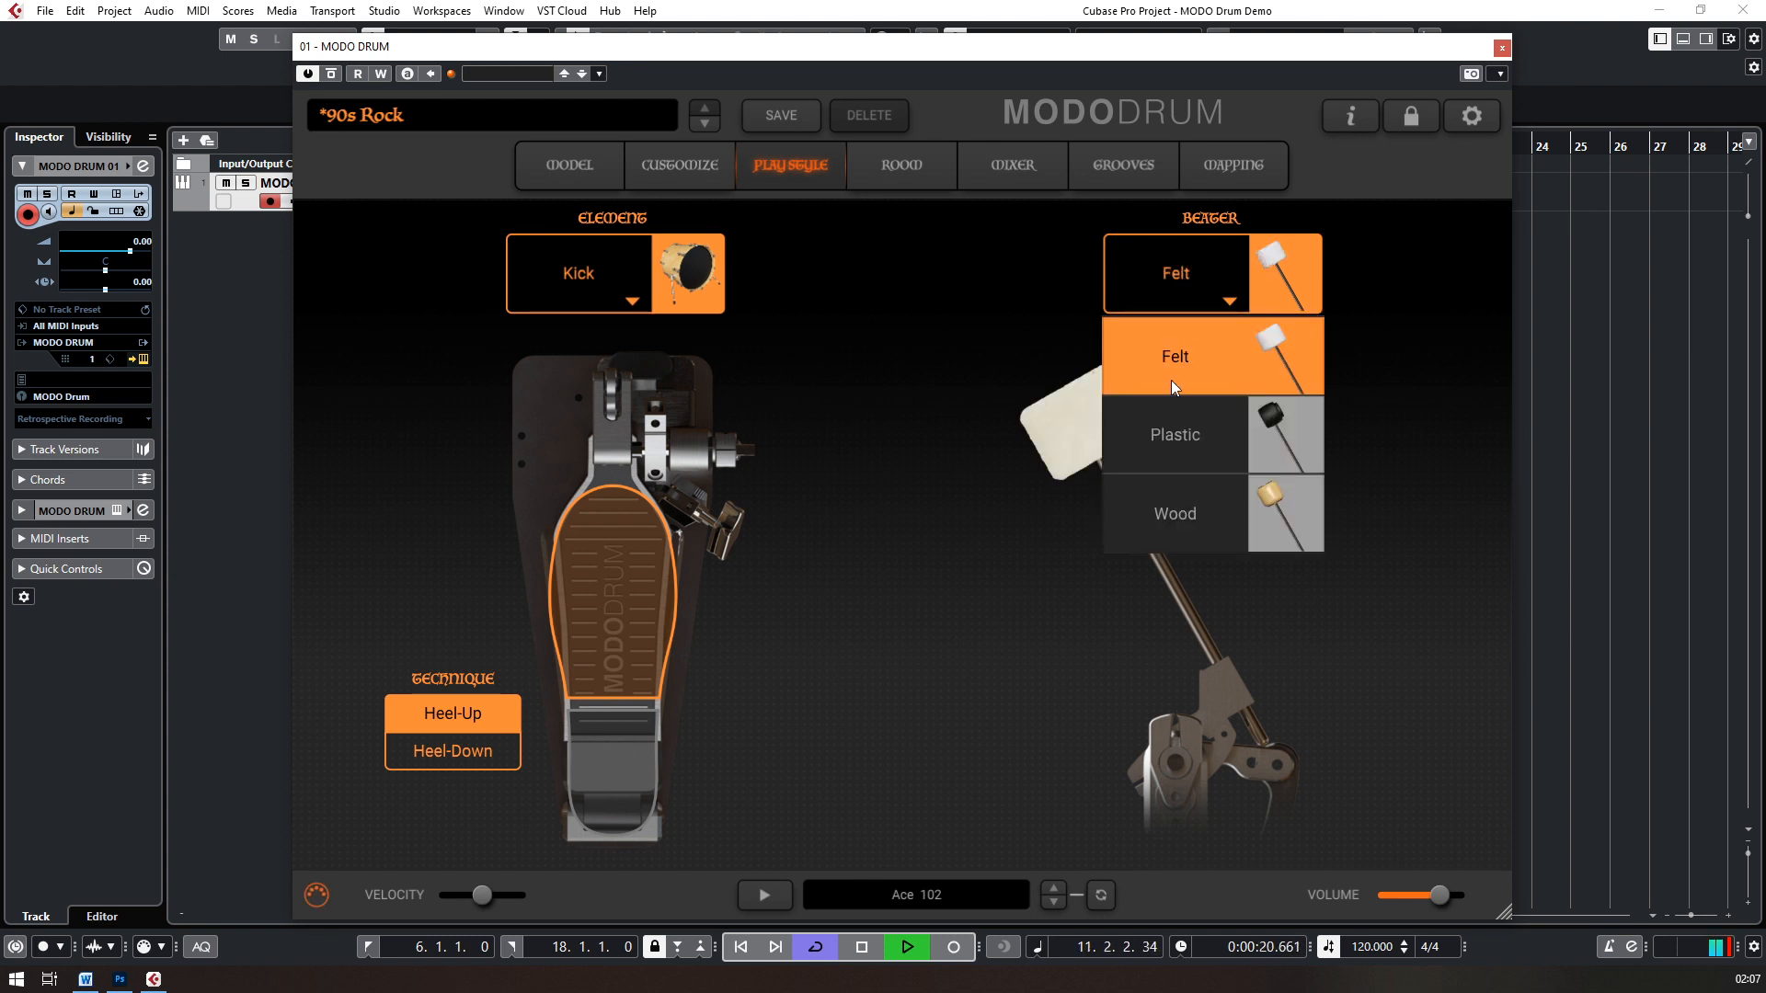
click(1168, 436)
click(1200, 287)
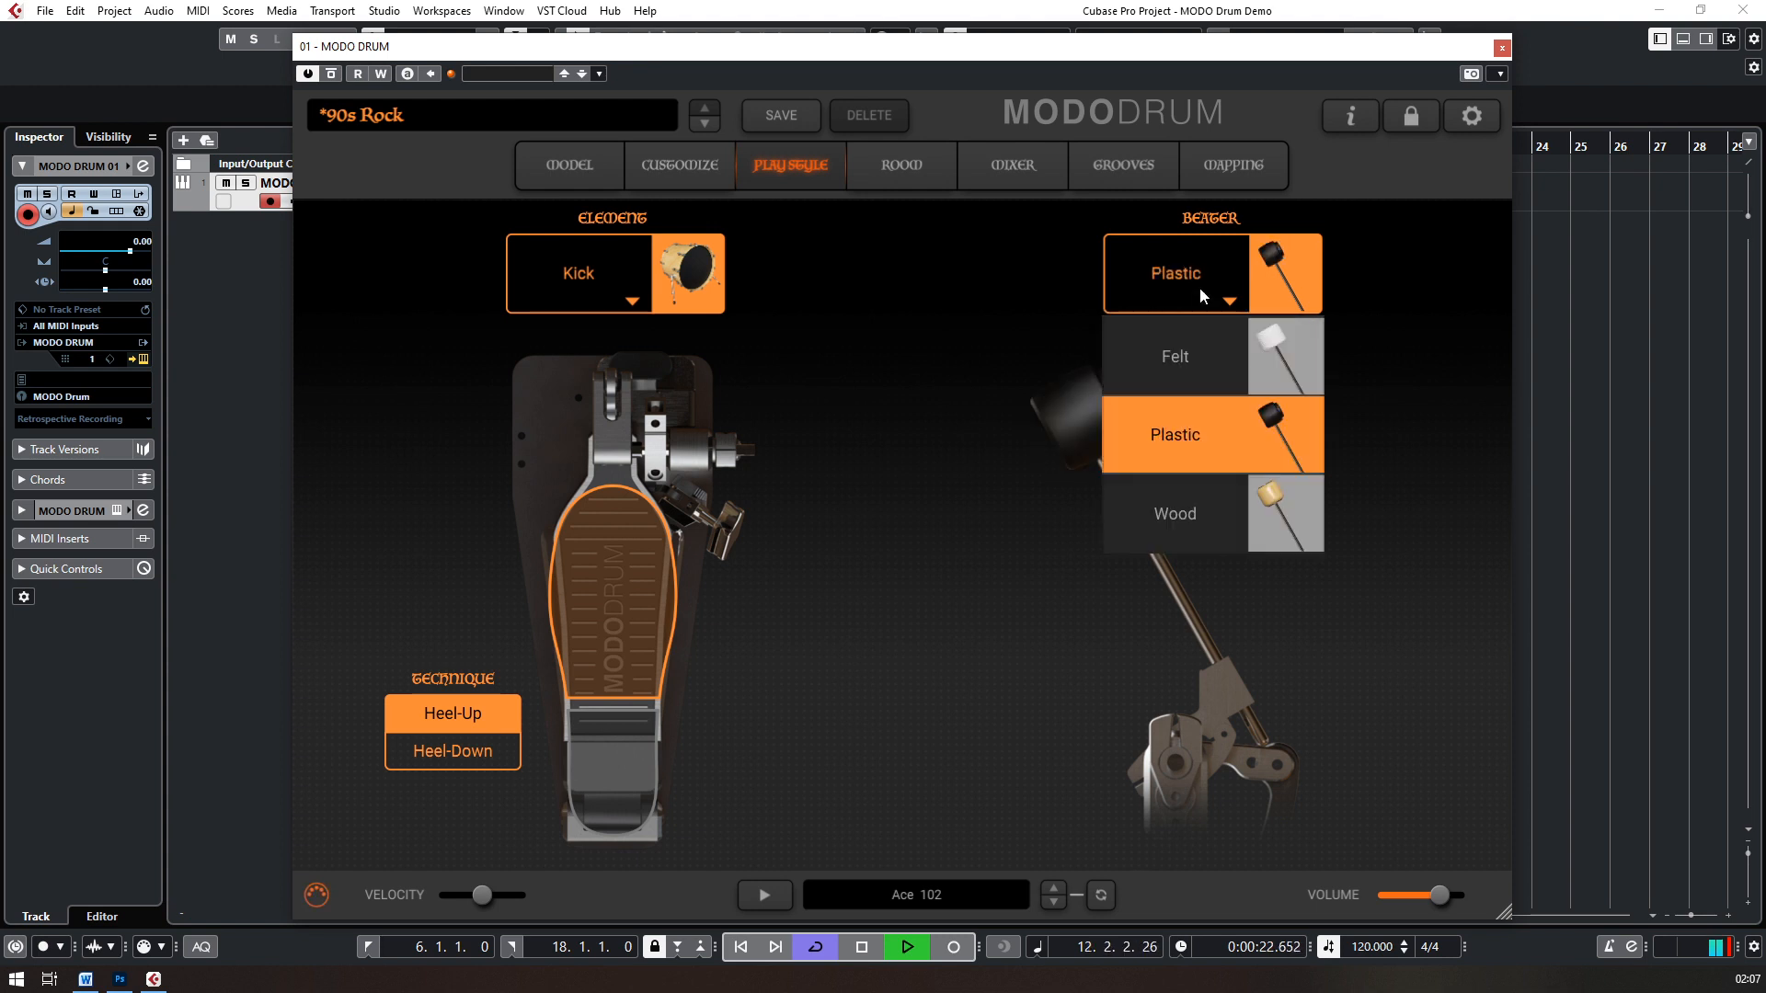
click(1177, 529)
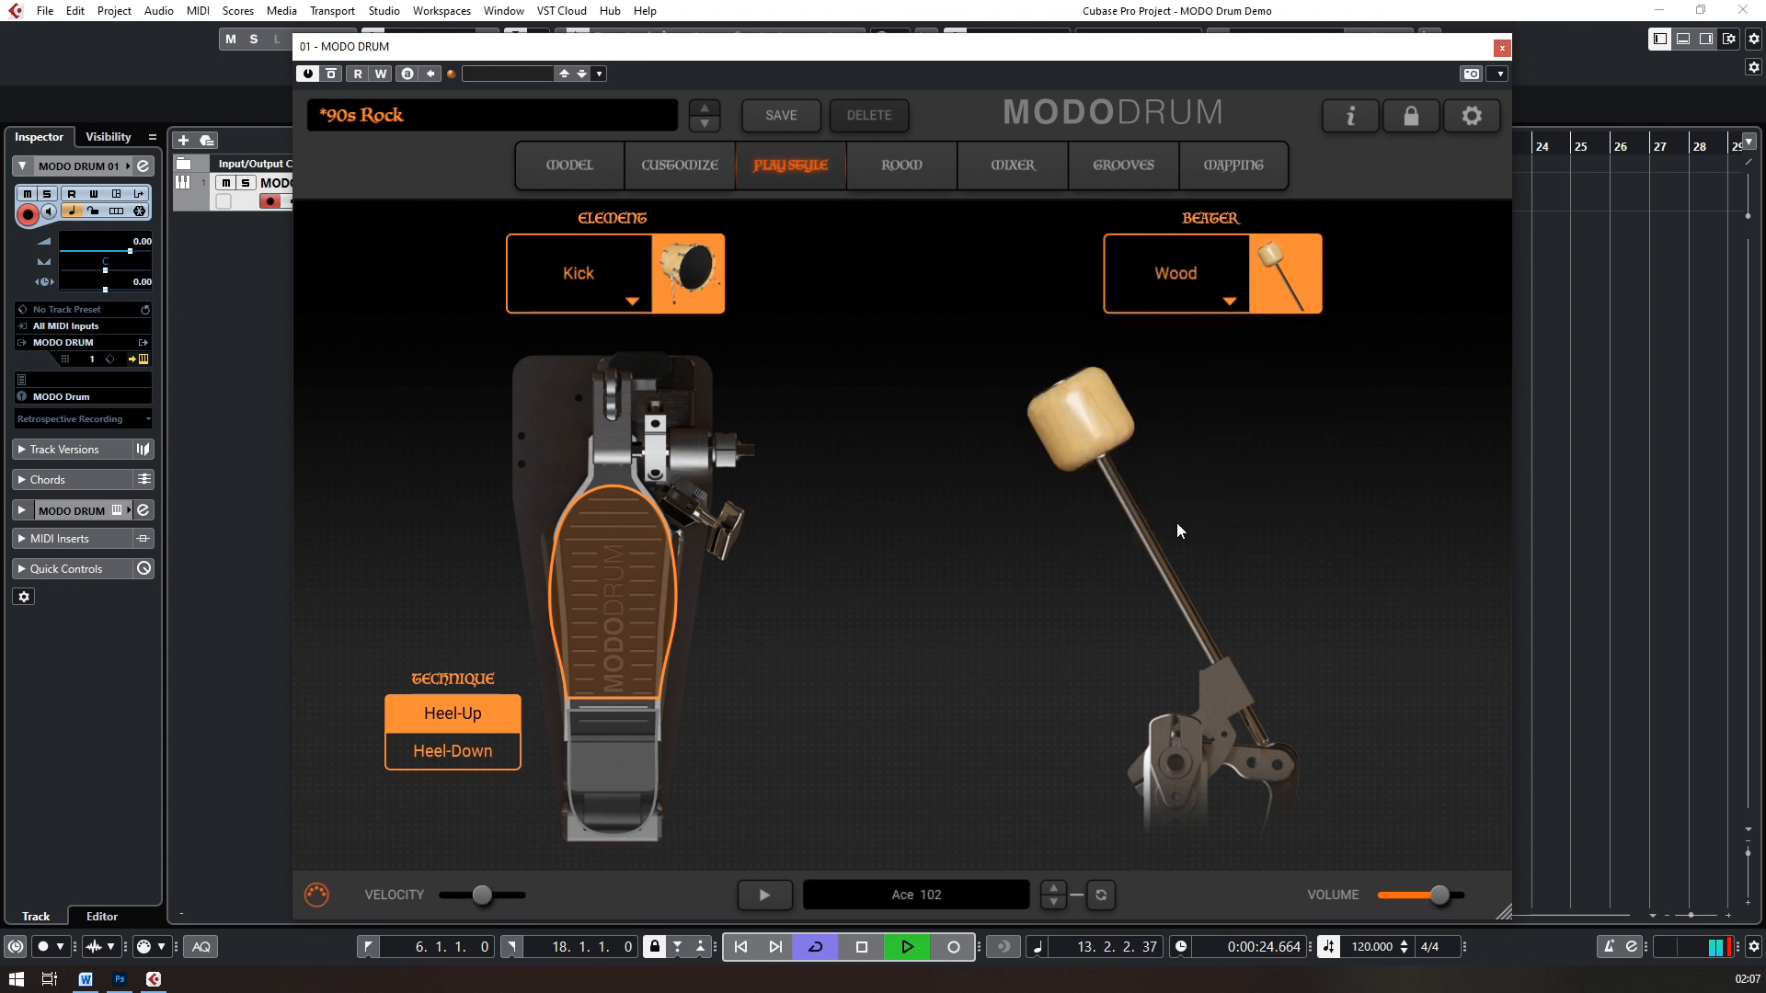
Step: Compare the Heel-Down technique with the Wood beater, return to Heel-Up, and stop playback
click(450, 752)
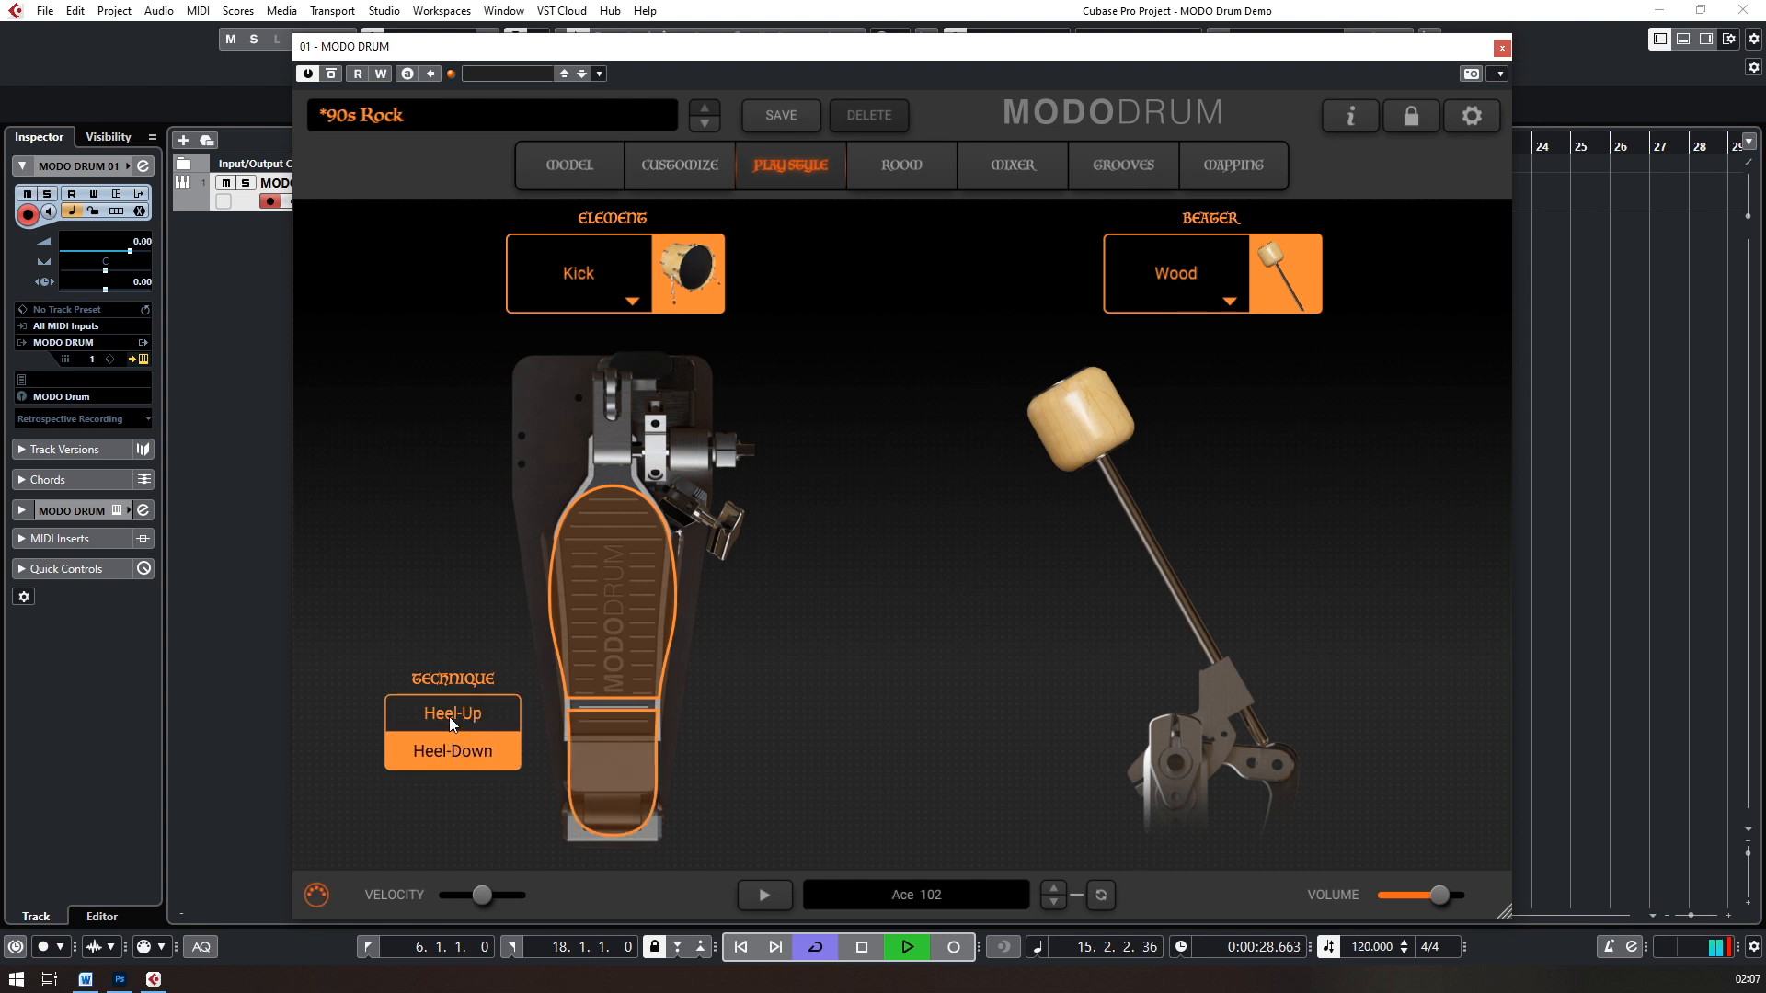
click(451, 716)
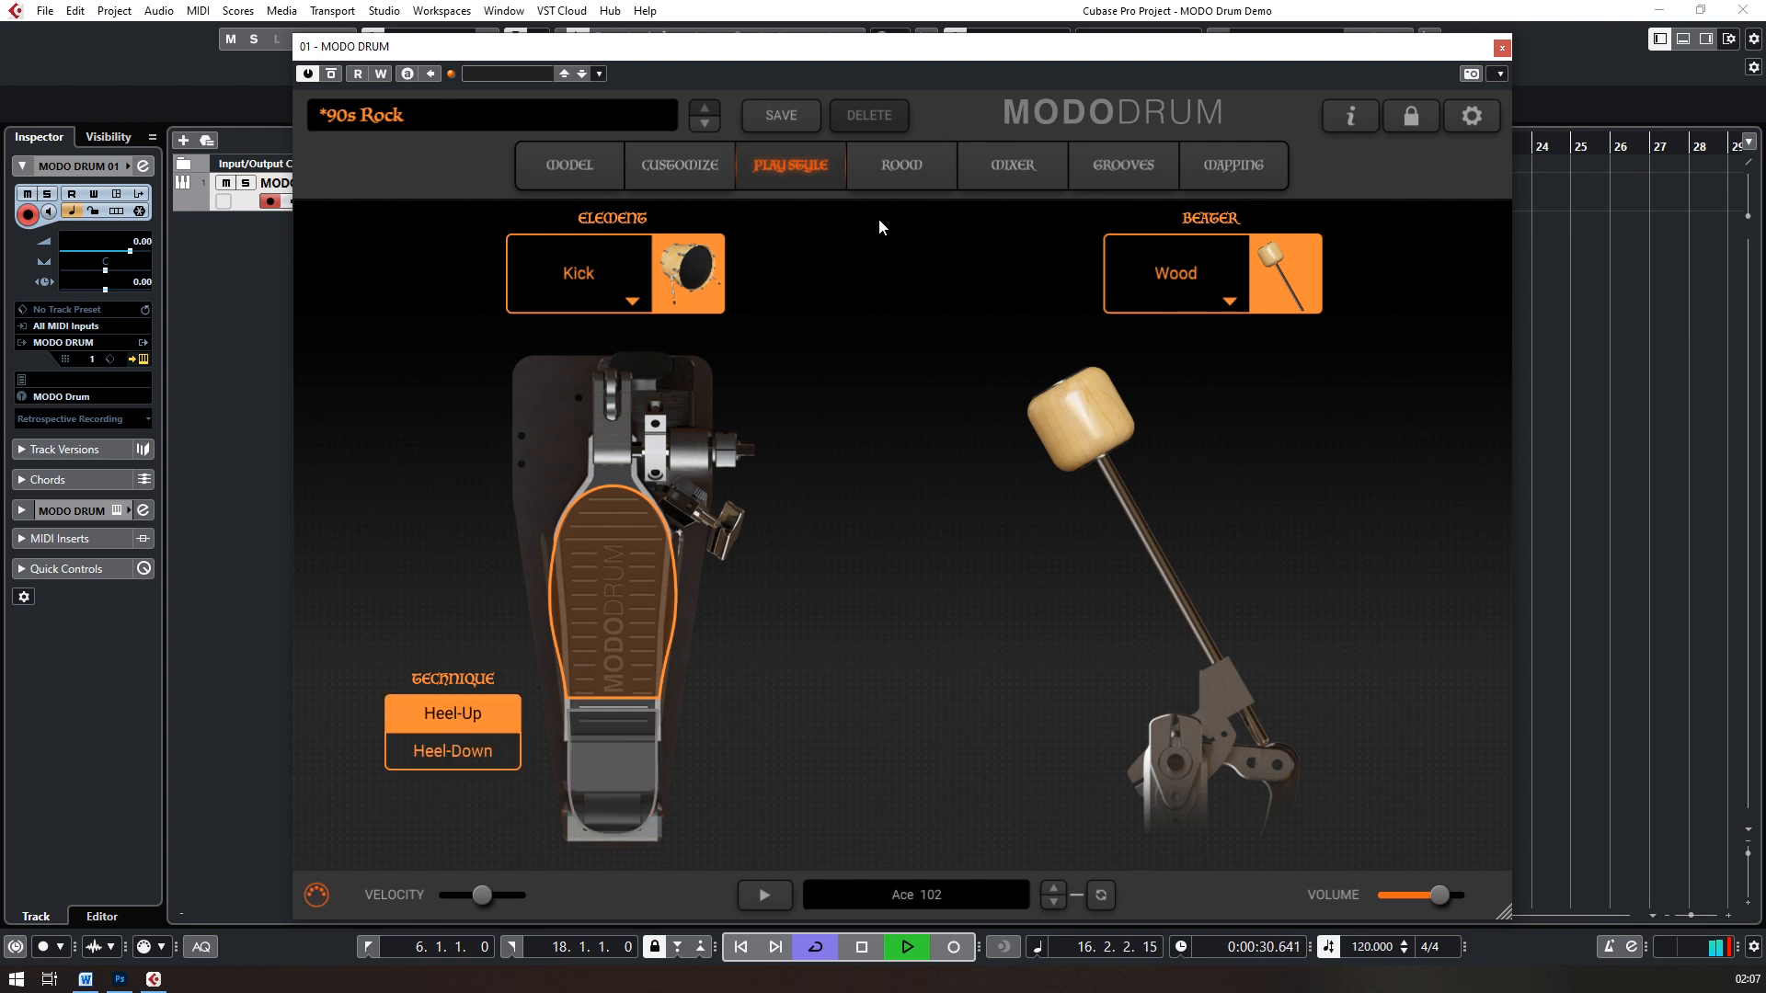
key(space)
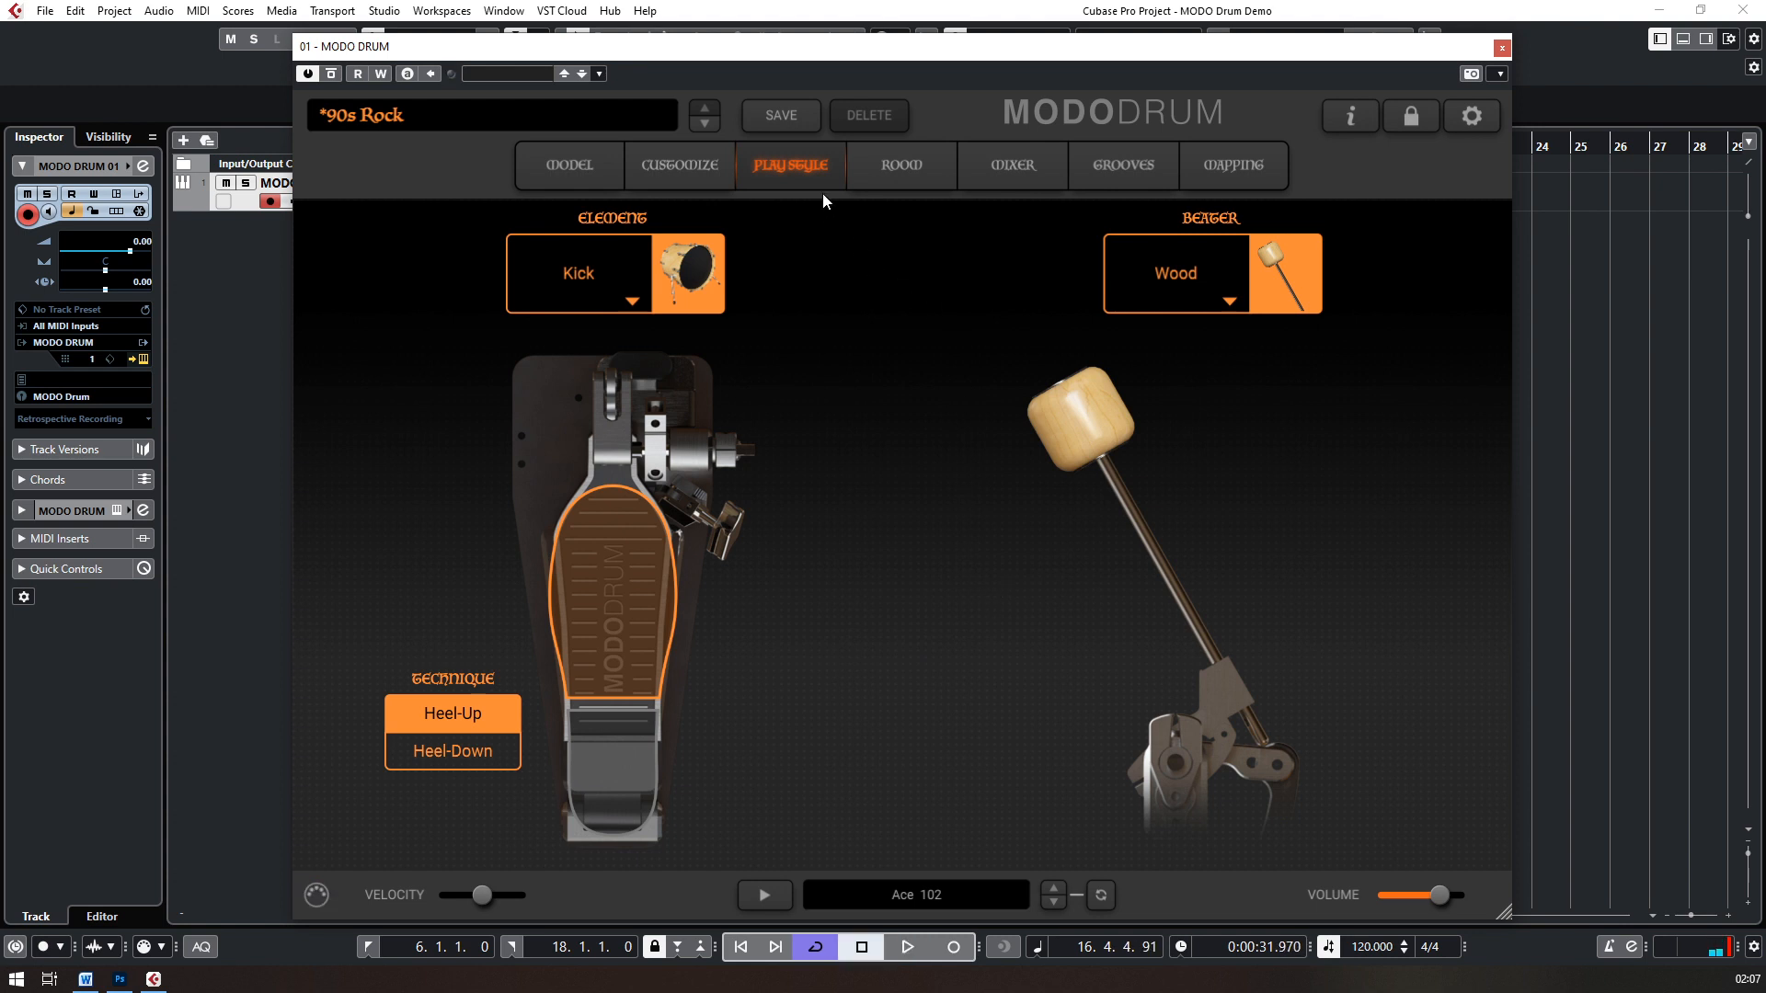
Step: Show the room settings and restart playback from the start of the loop
click(898, 179)
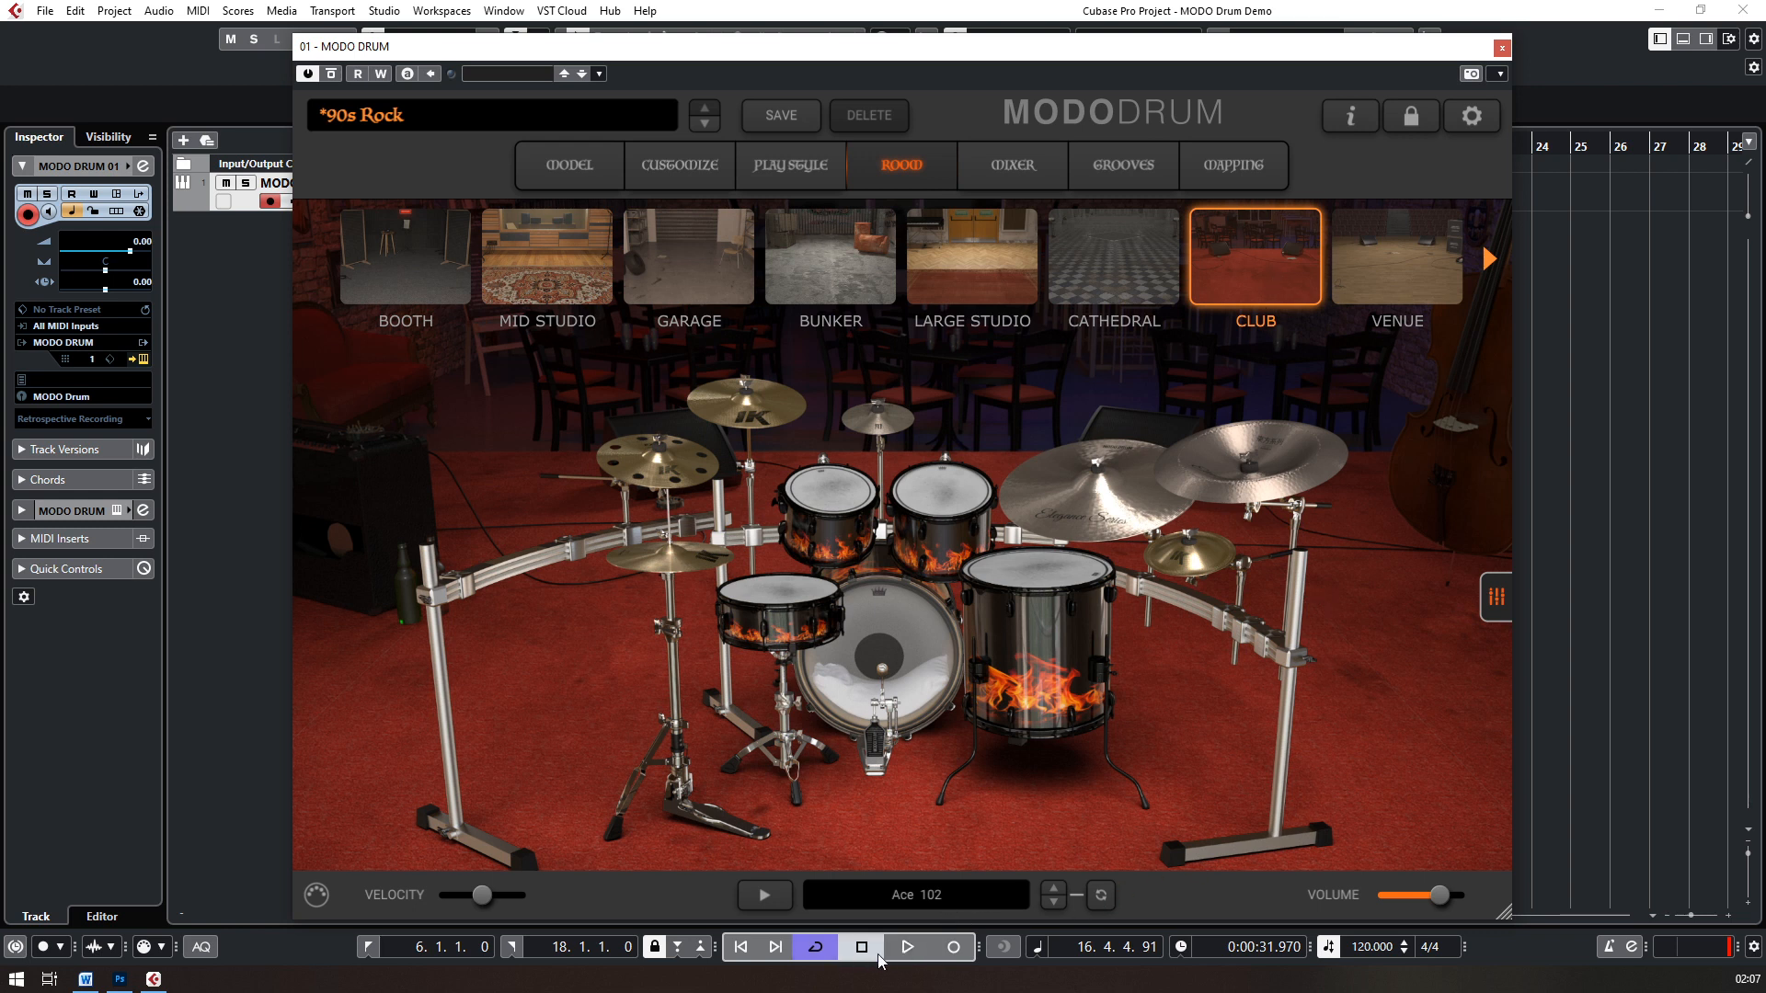
click(368, 947)
key(space)
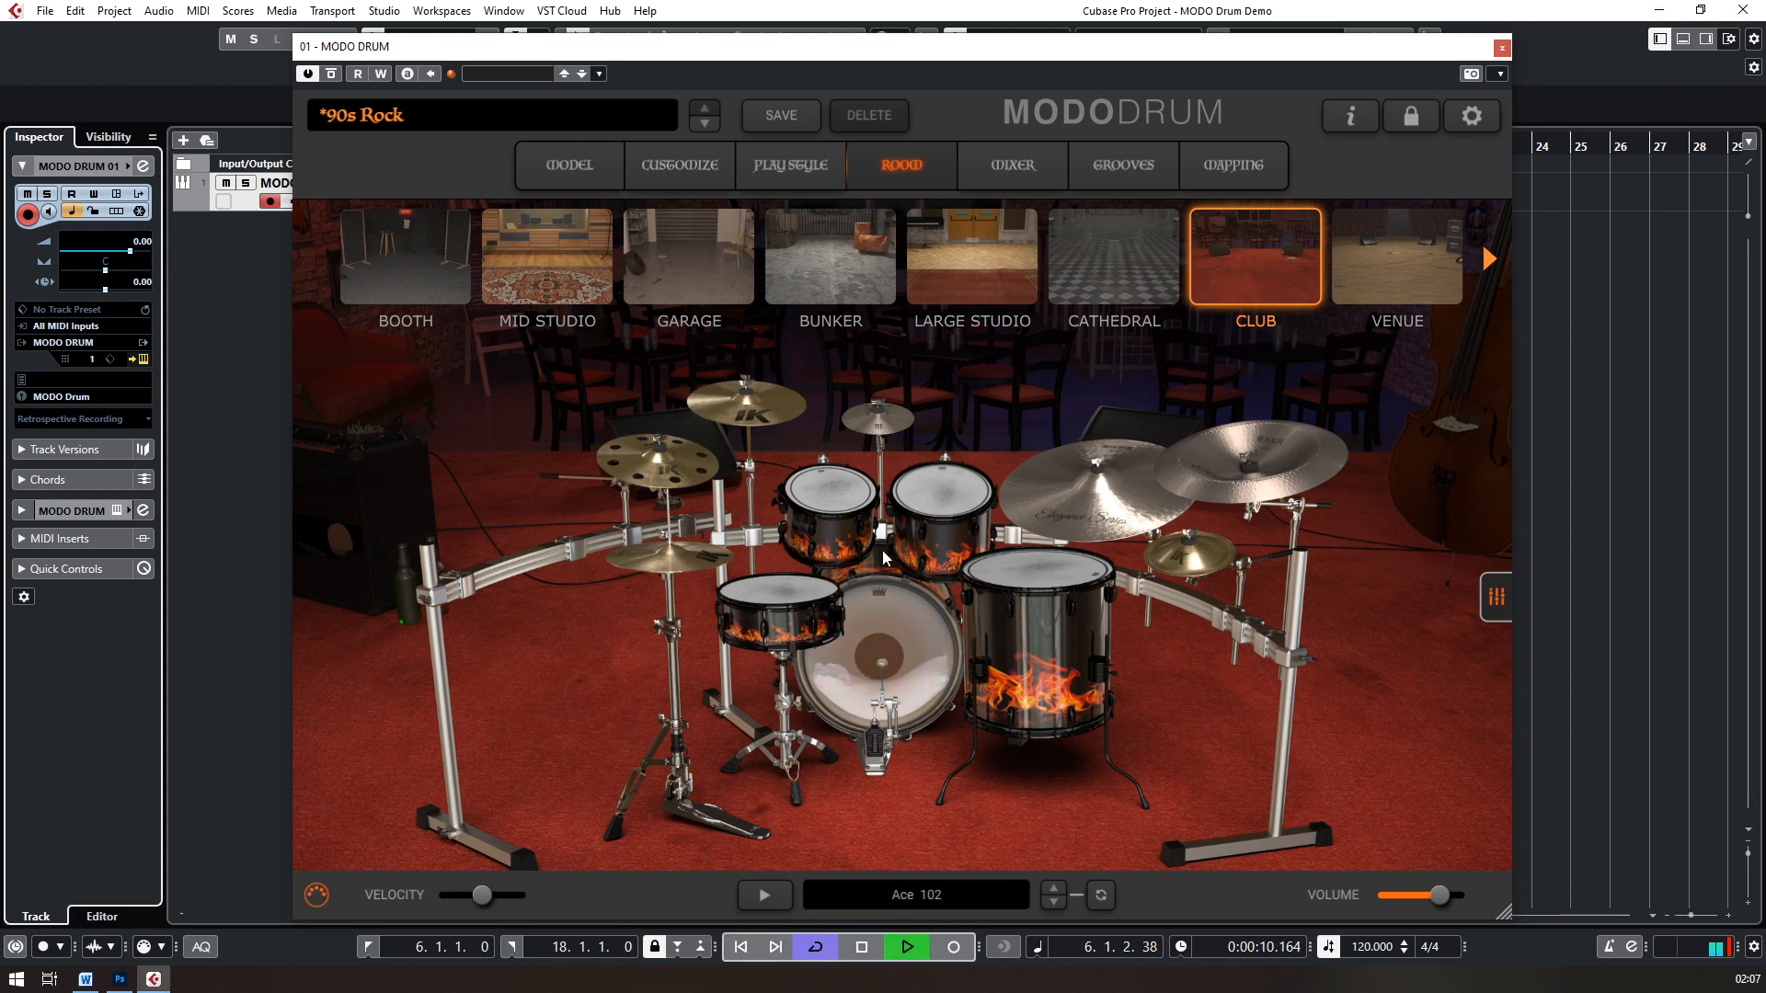
Step: Audition the kit in the Booth, Mid Studio, Garage, Bunker, Large Studio and Cathedral rooms
click(405, 265)
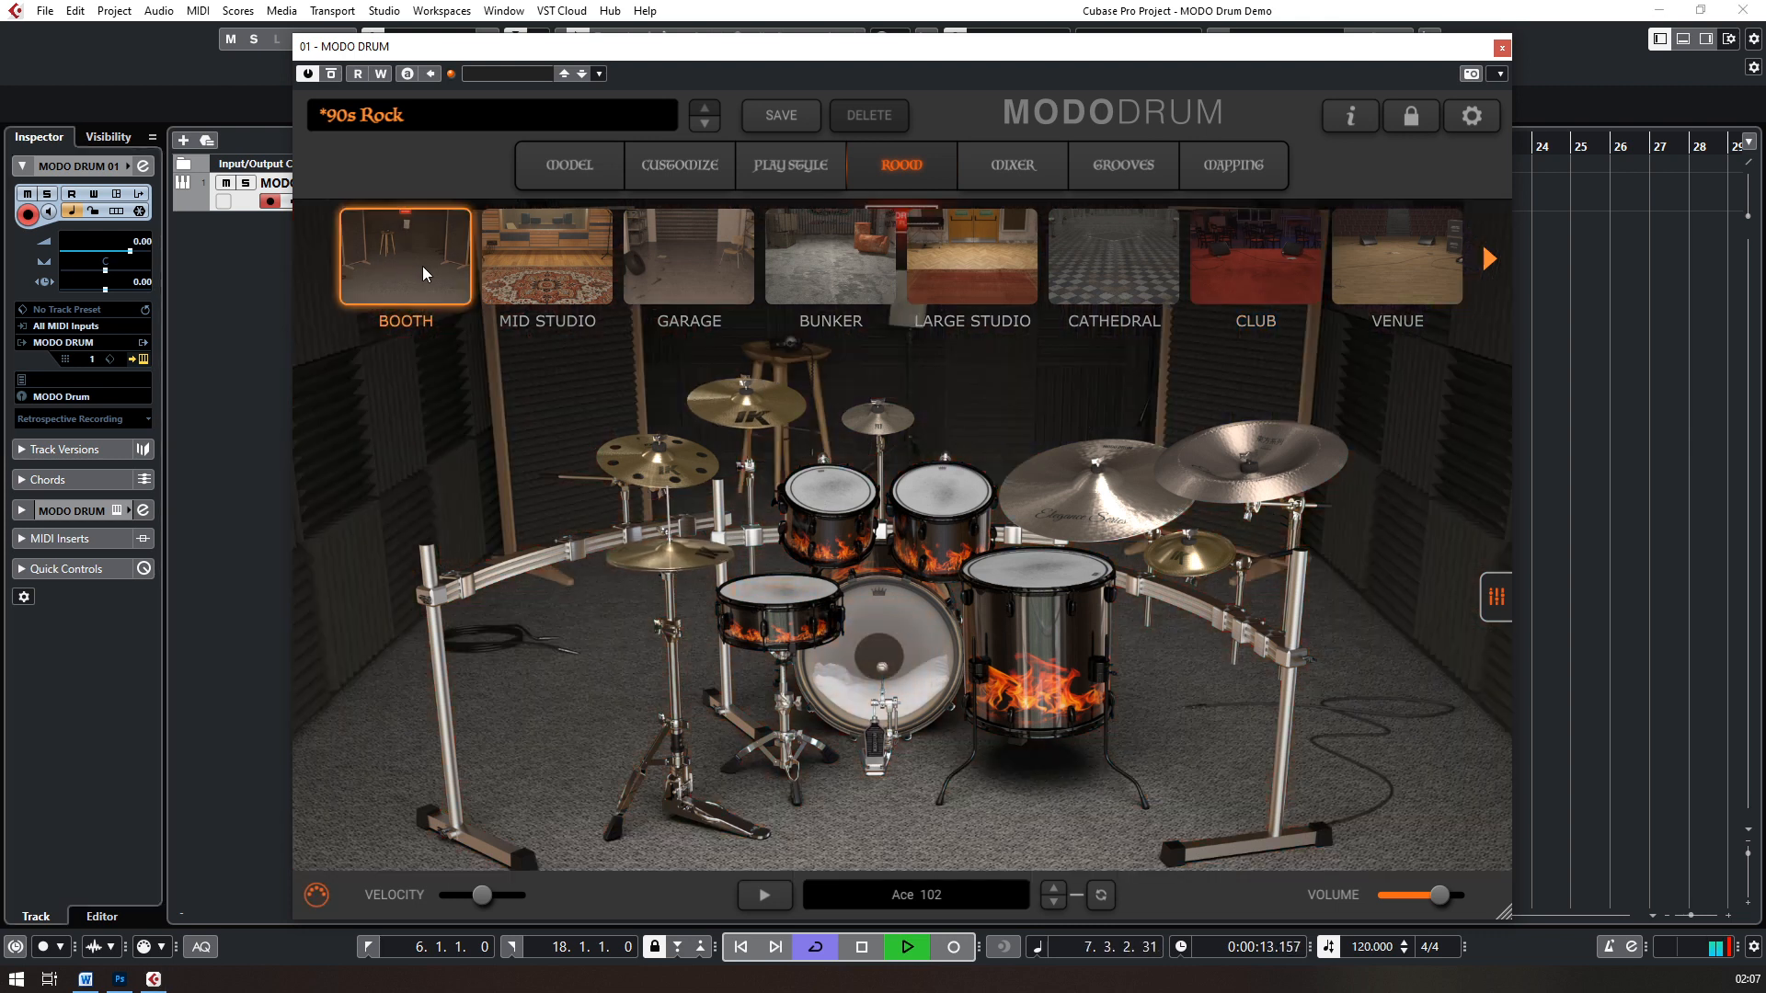
click(546, 267)
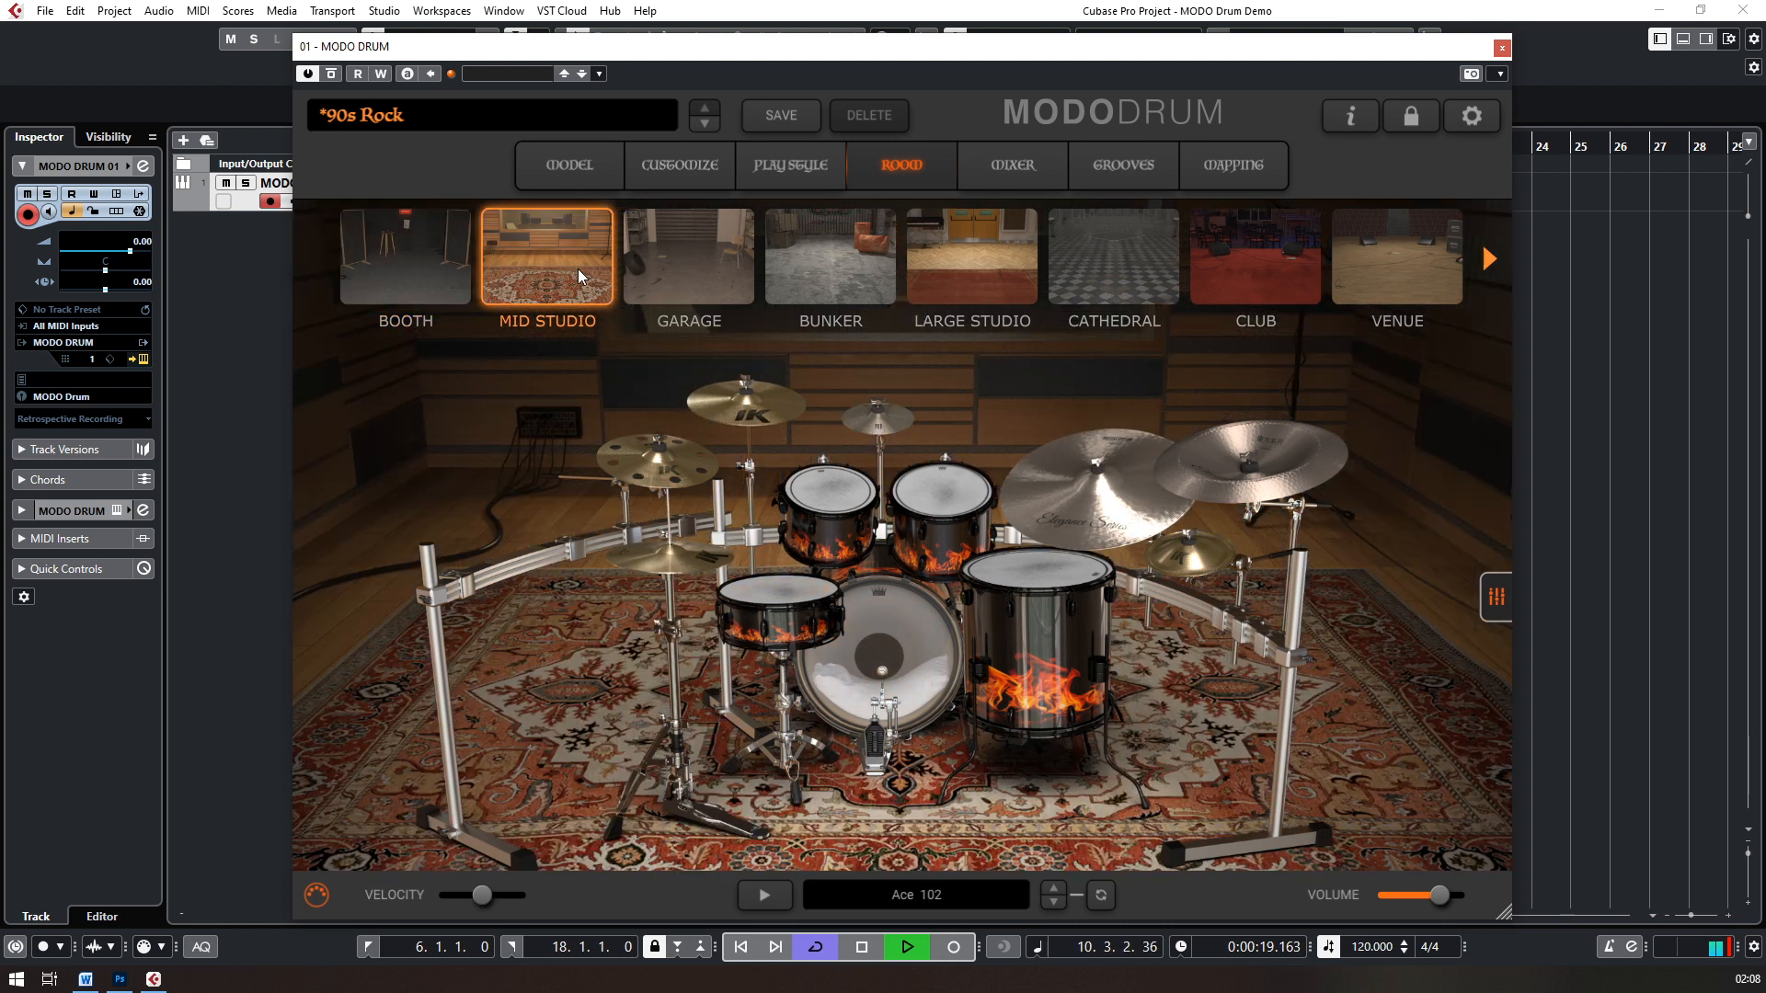
click(691, 268)
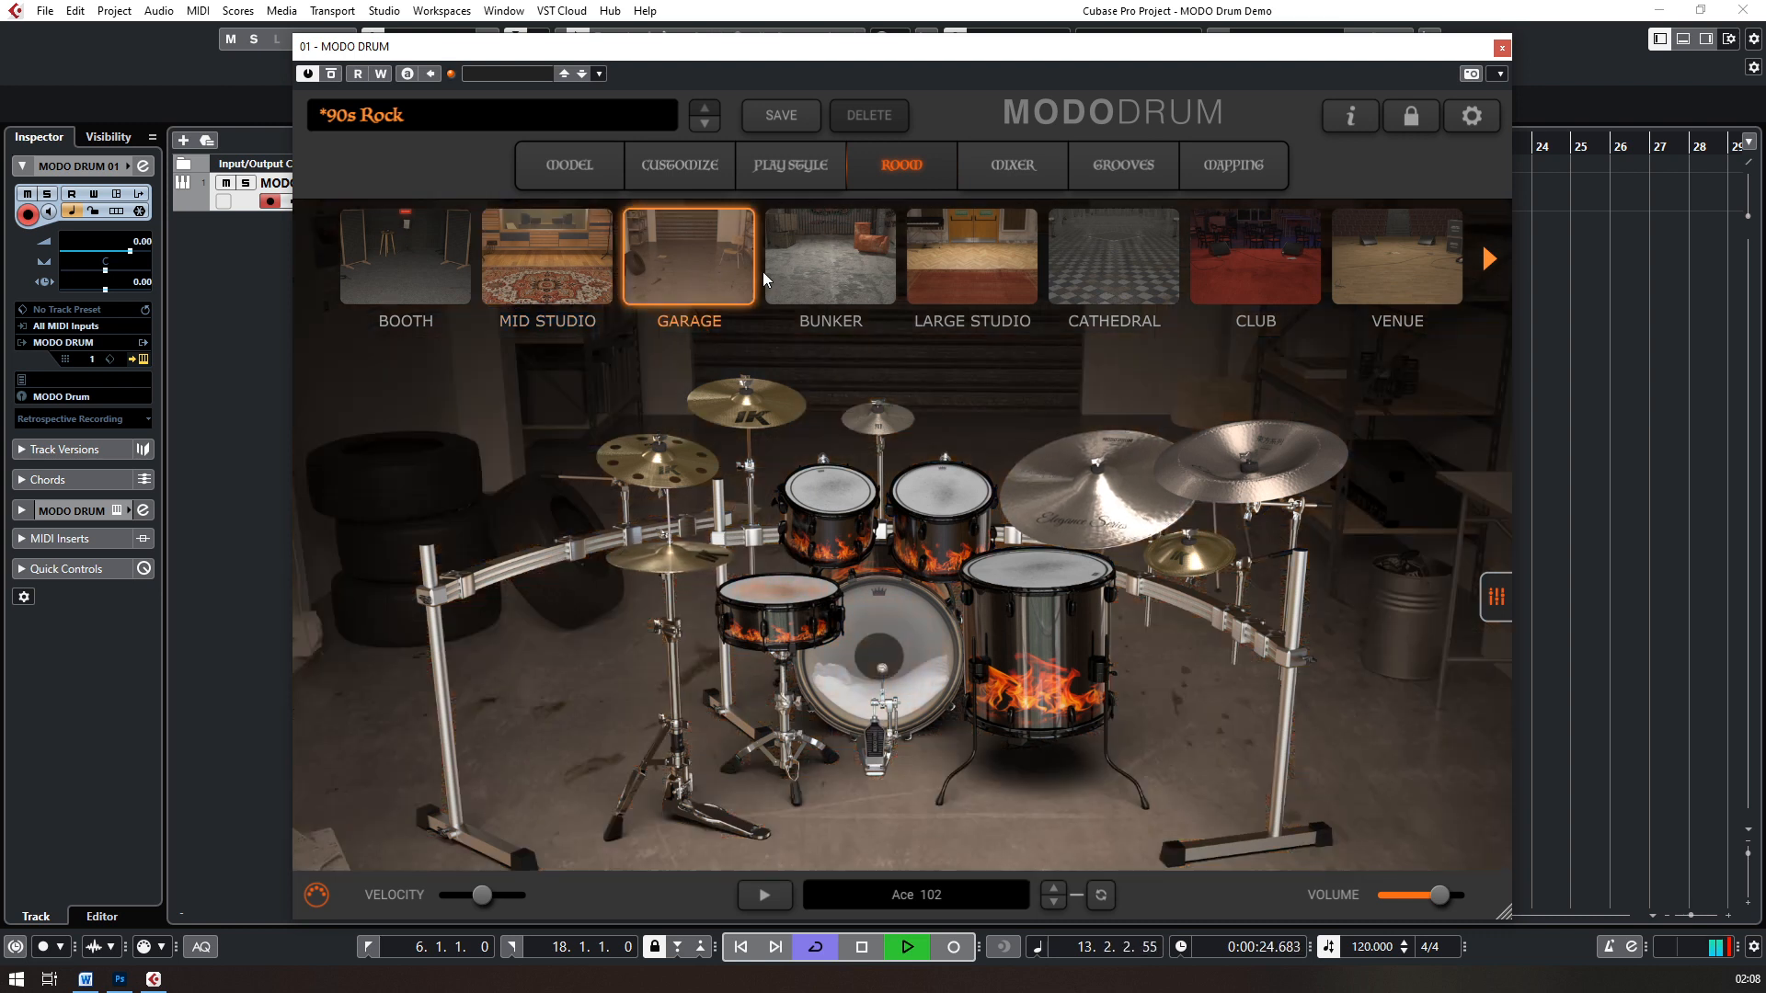
click(836, 268)
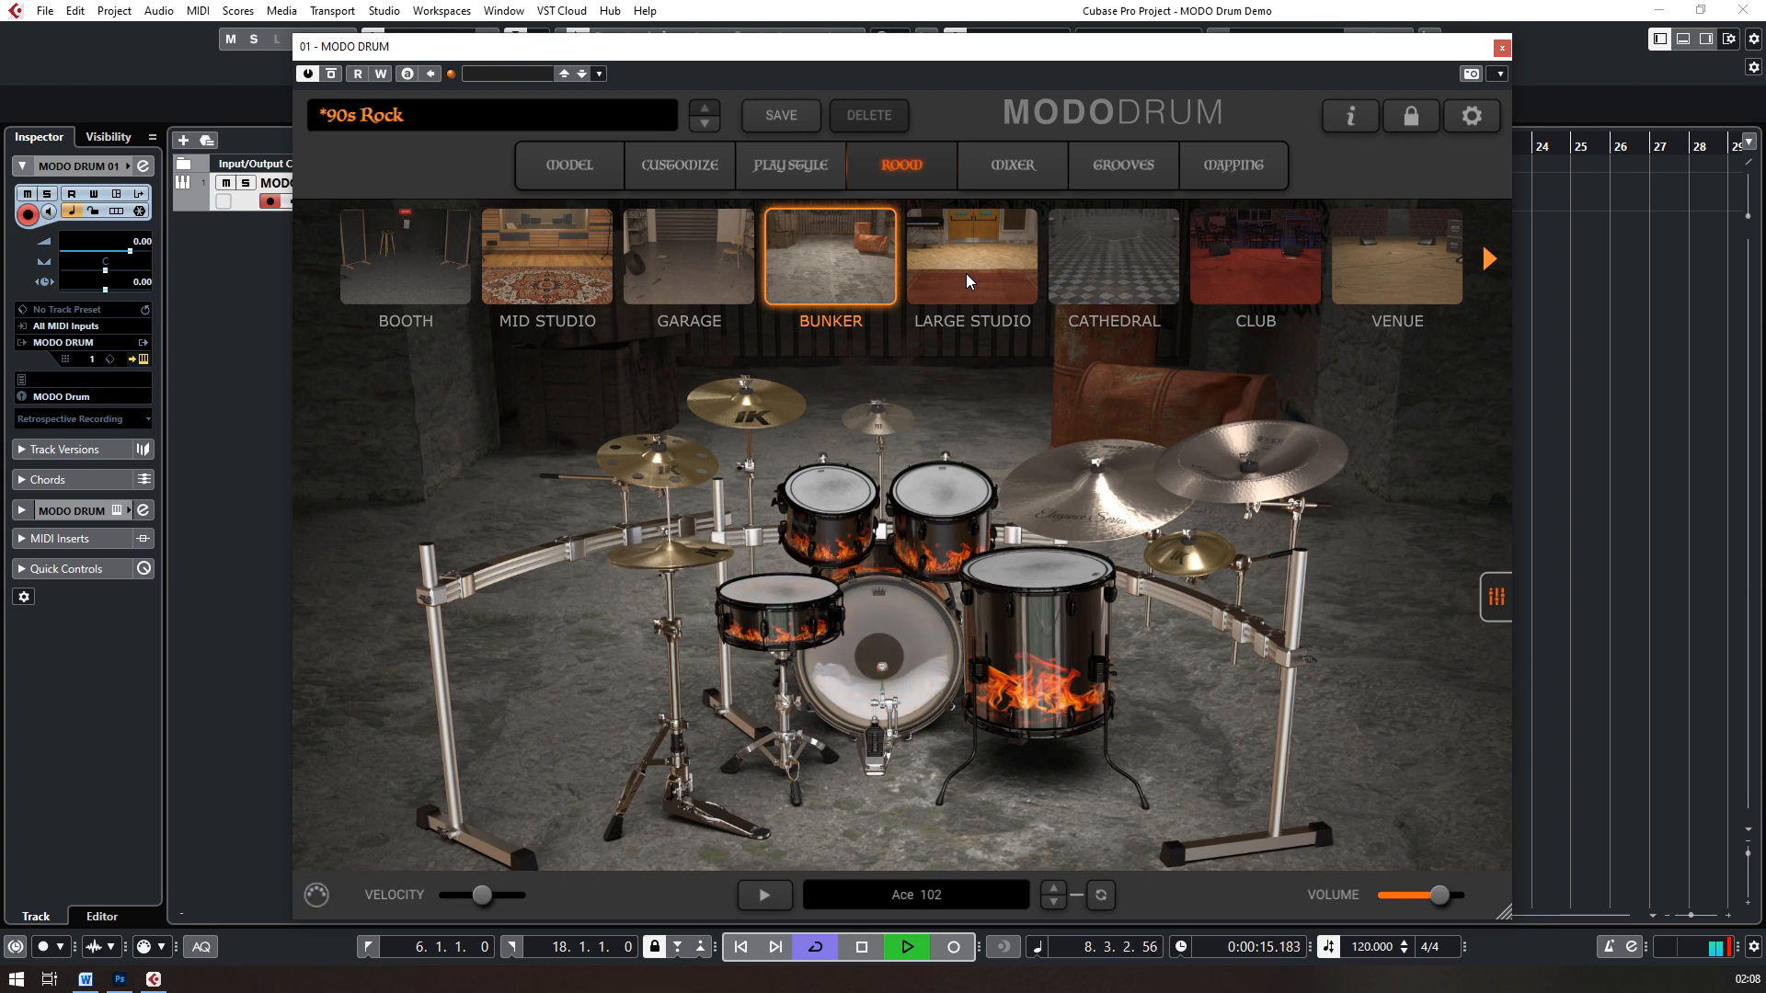
click(966, 273)
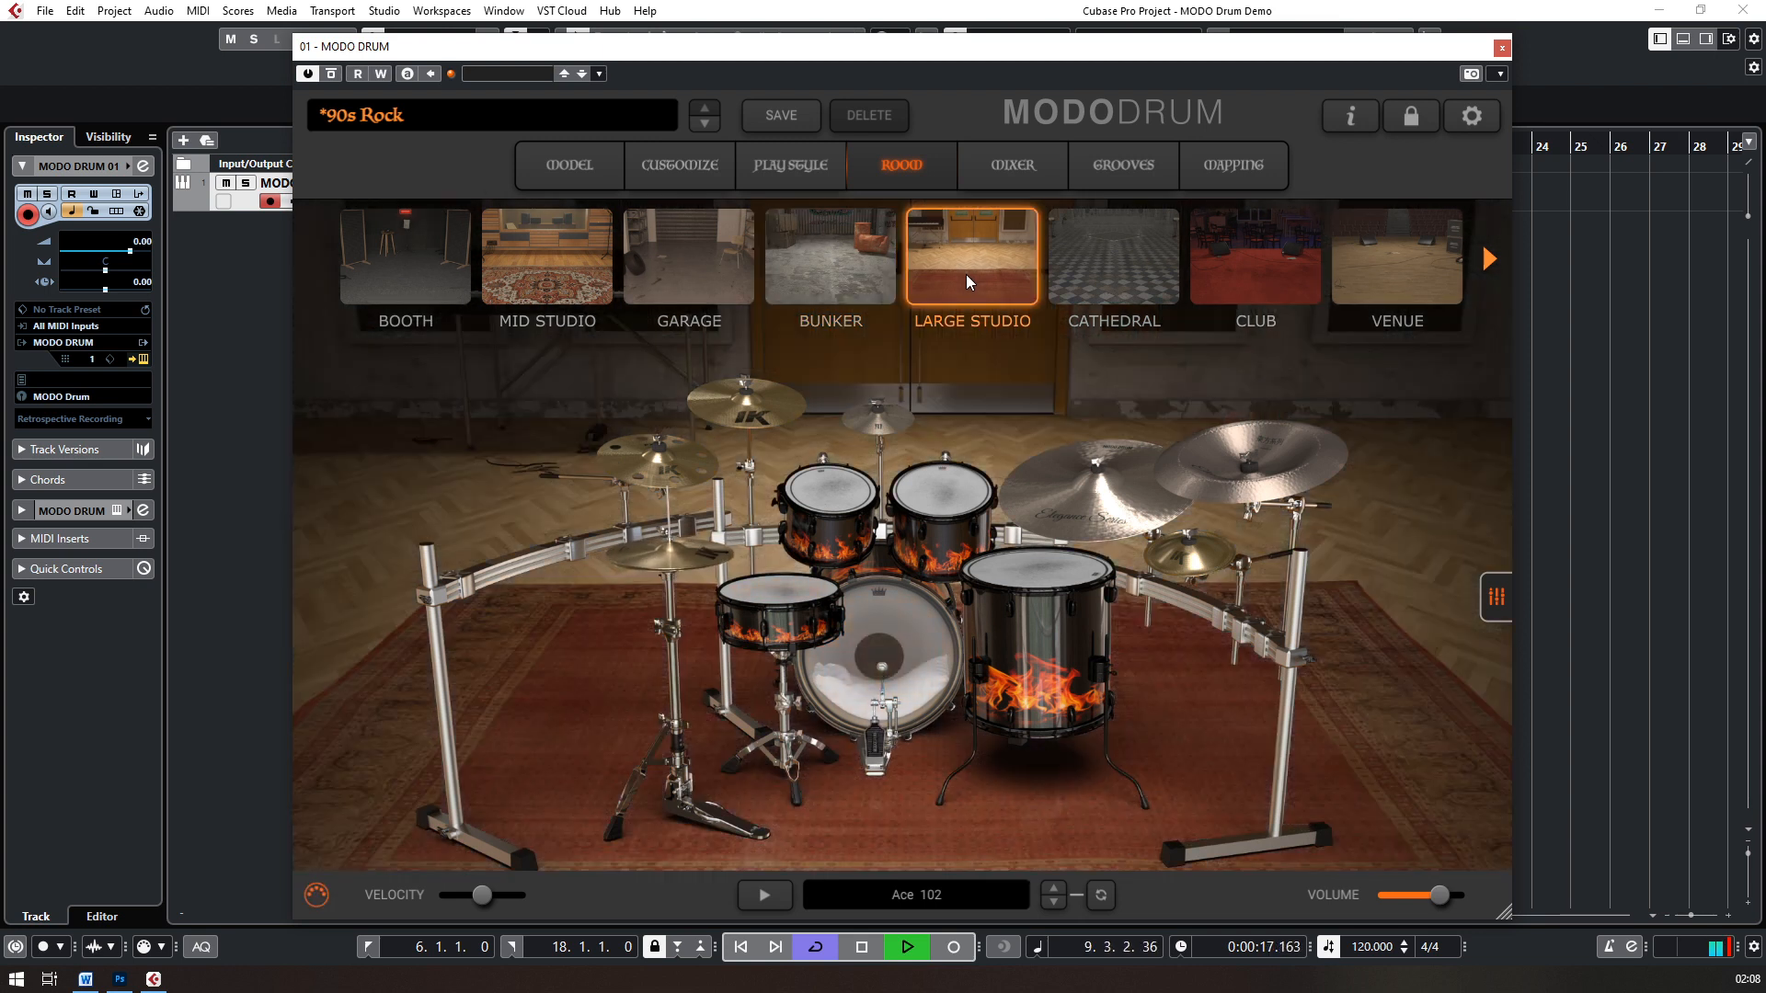
click(1109, 280)
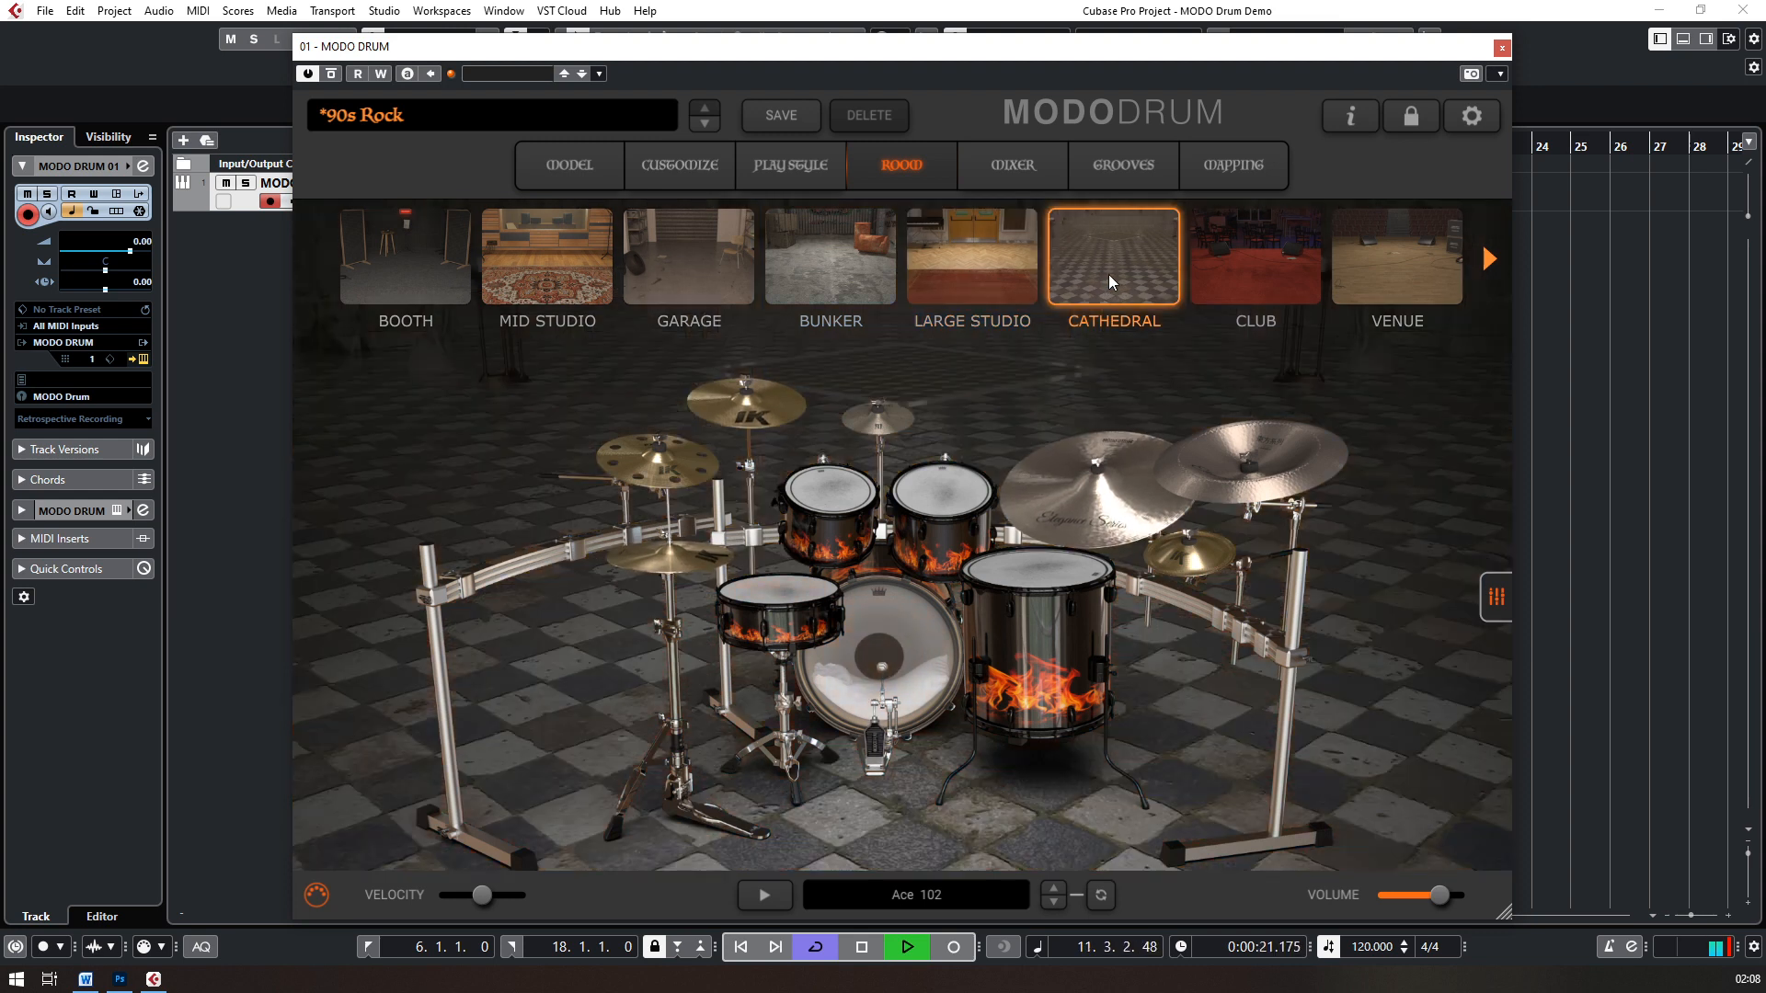
Step: Audition the Club and Venue rooms and settle on the Warehouse room
click(1254, 260)
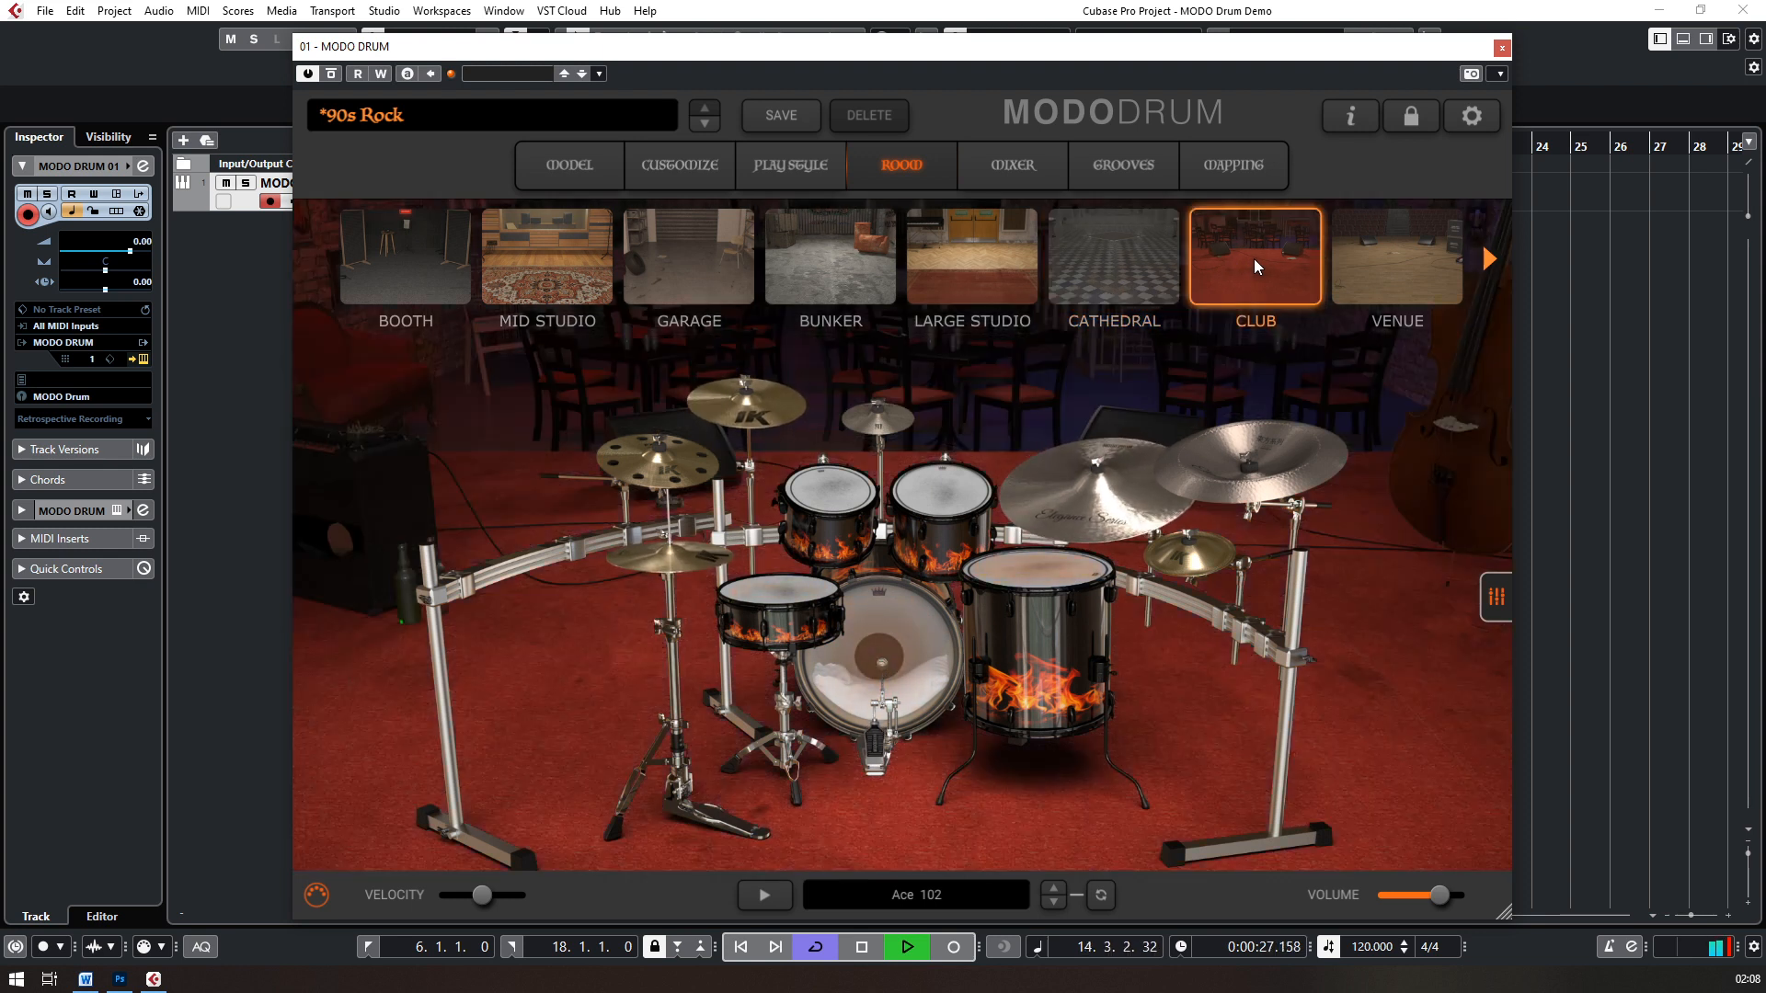
click(1413, 261)
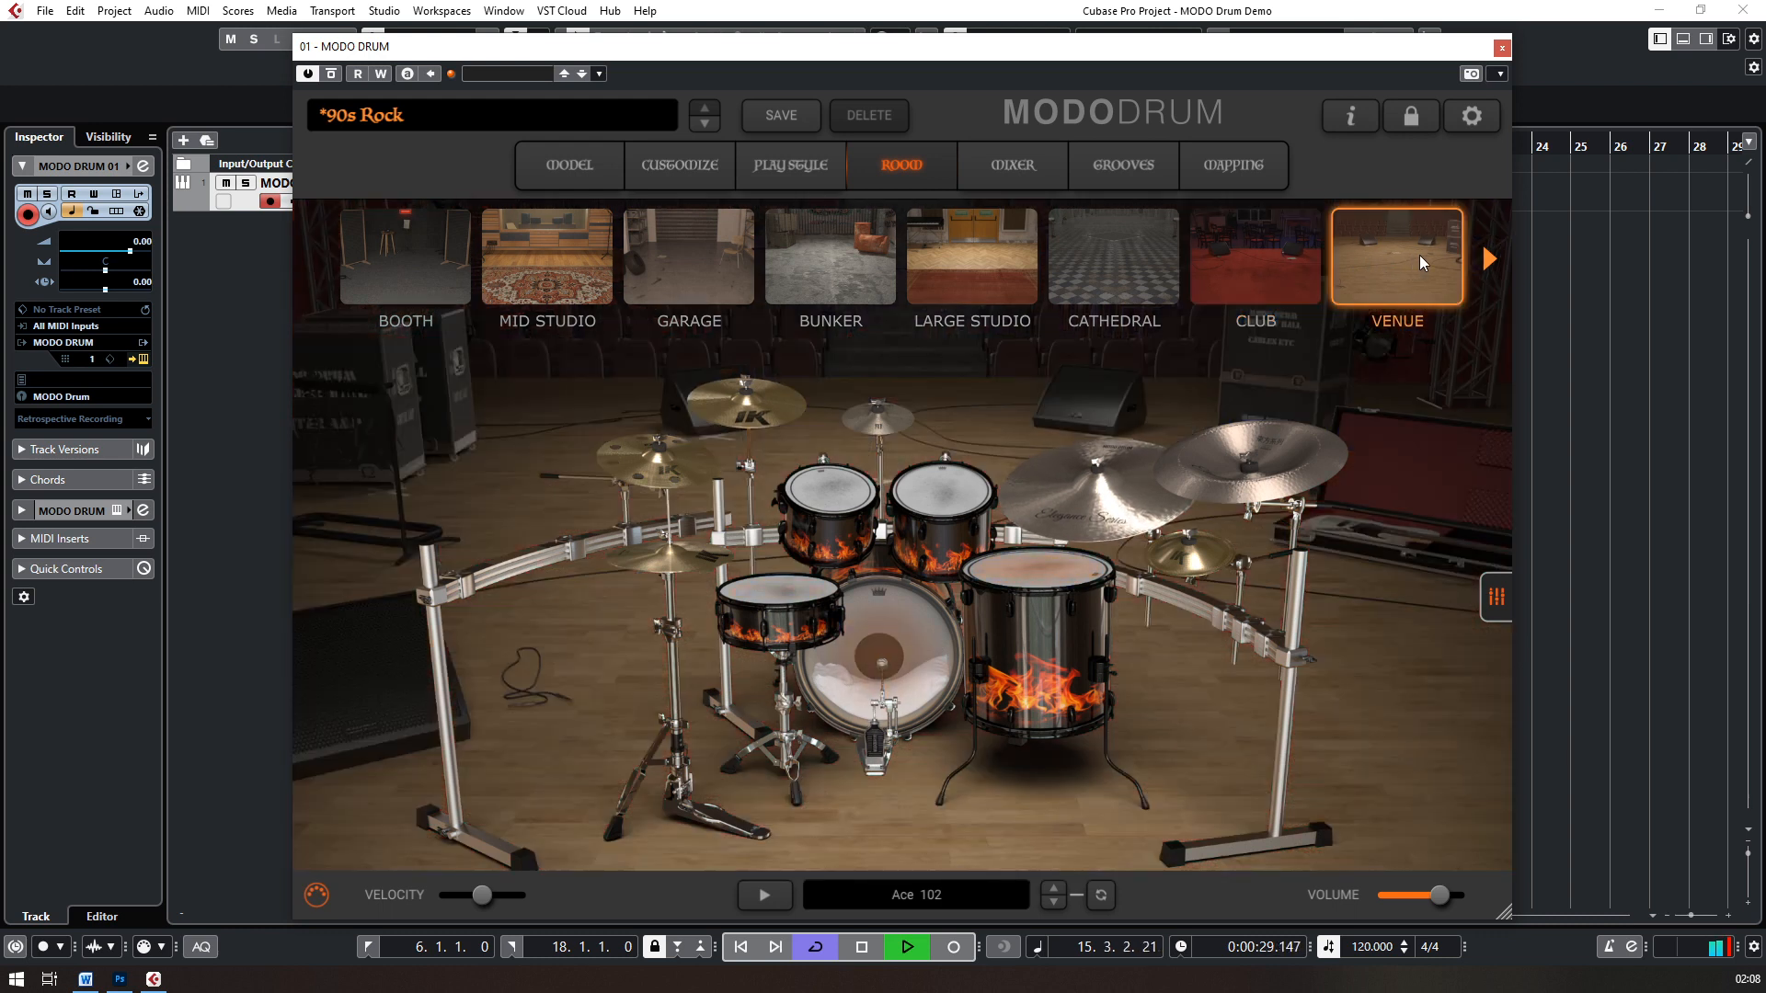
click(1489, 260)
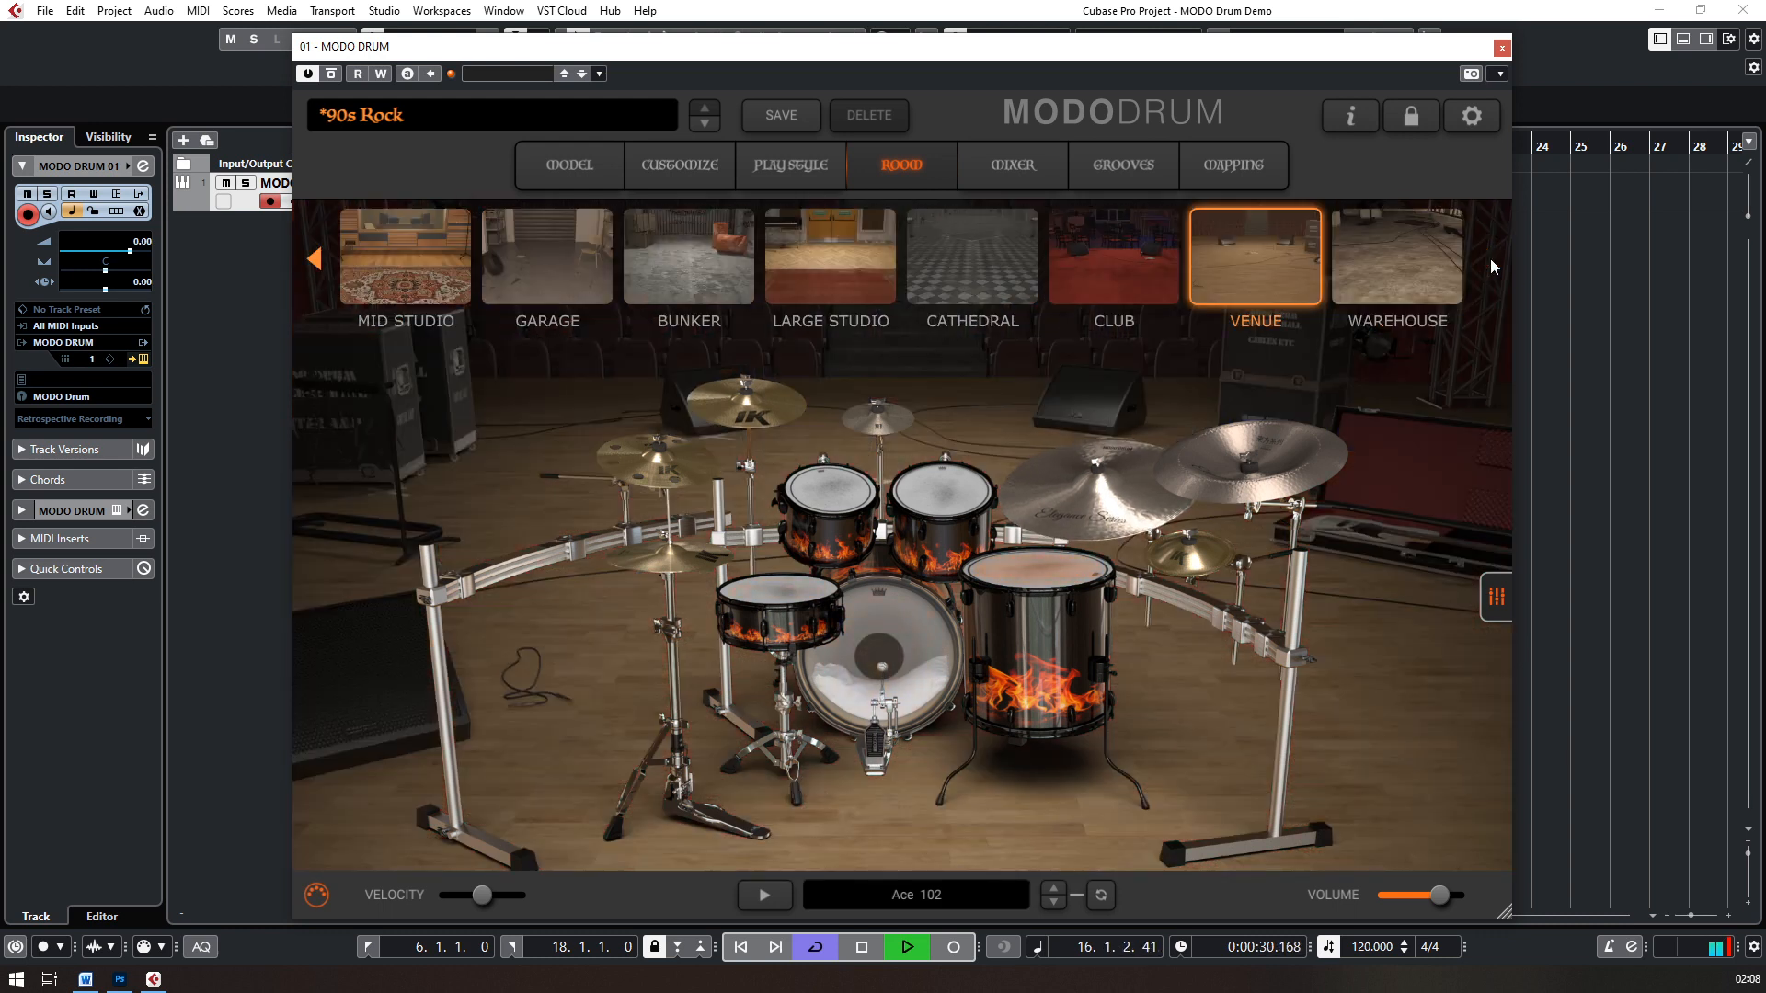
click(1407, 266)
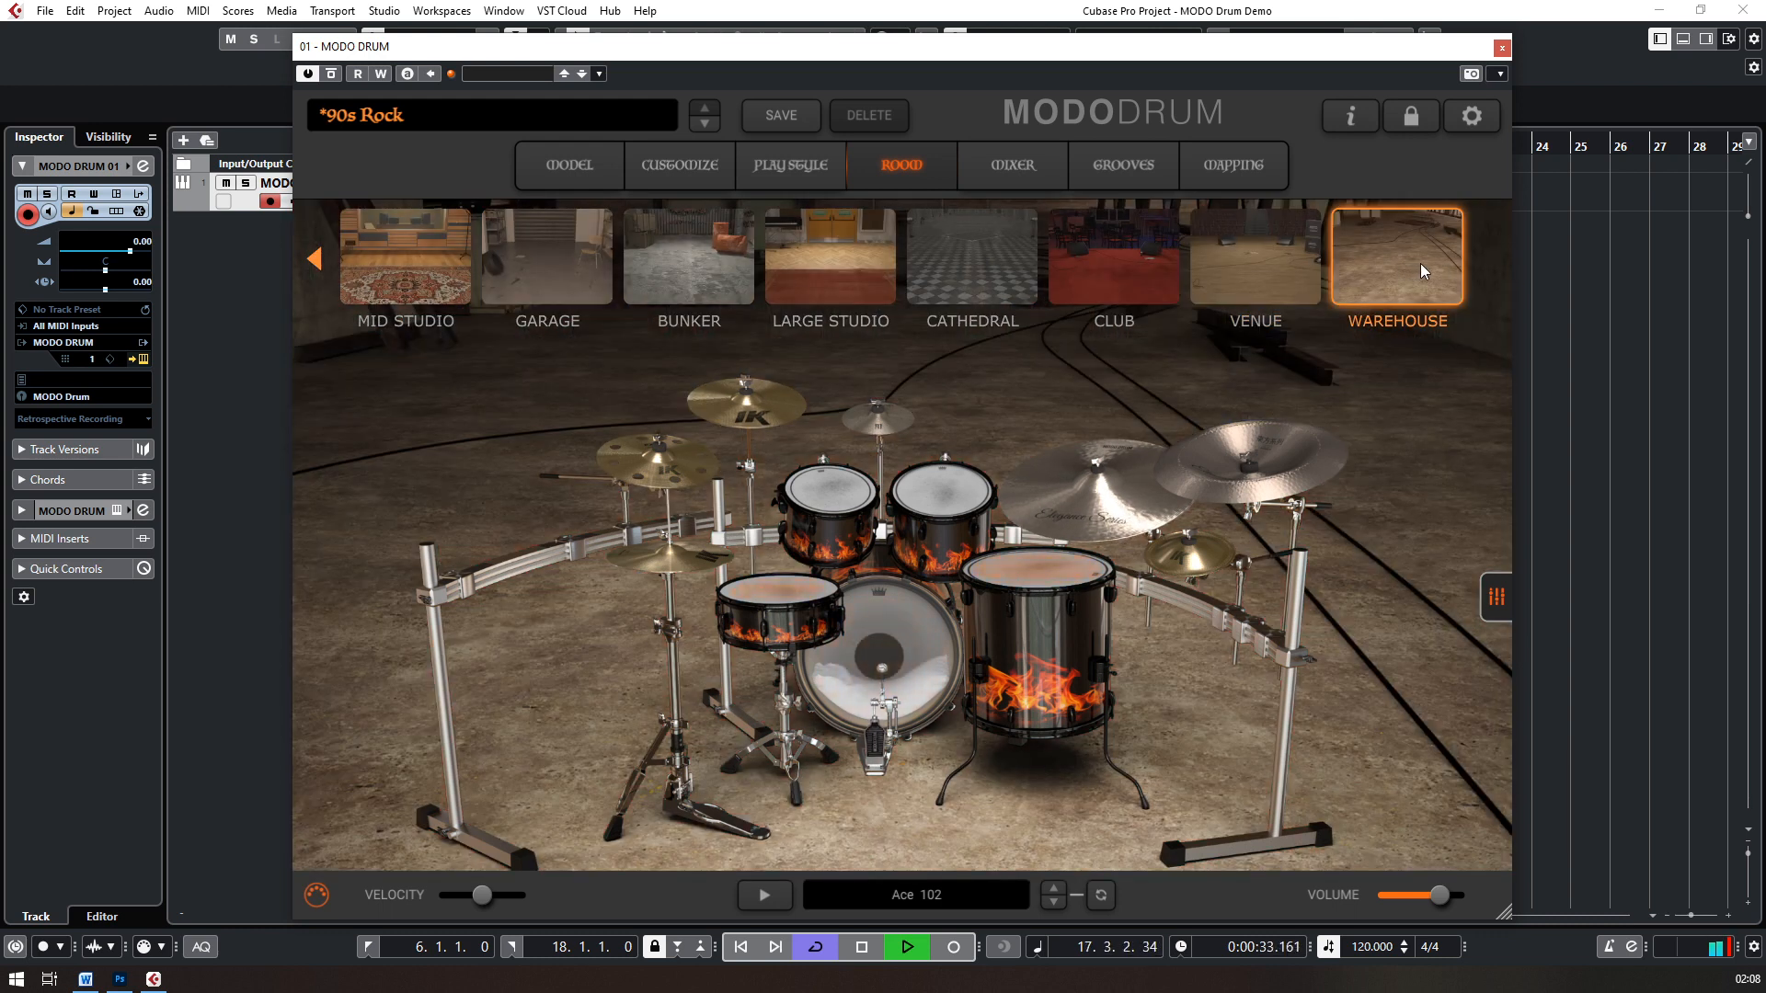
Step: Show the room level control, try its fader, leave it at 0.0, and stop playback
click(1497, 598)
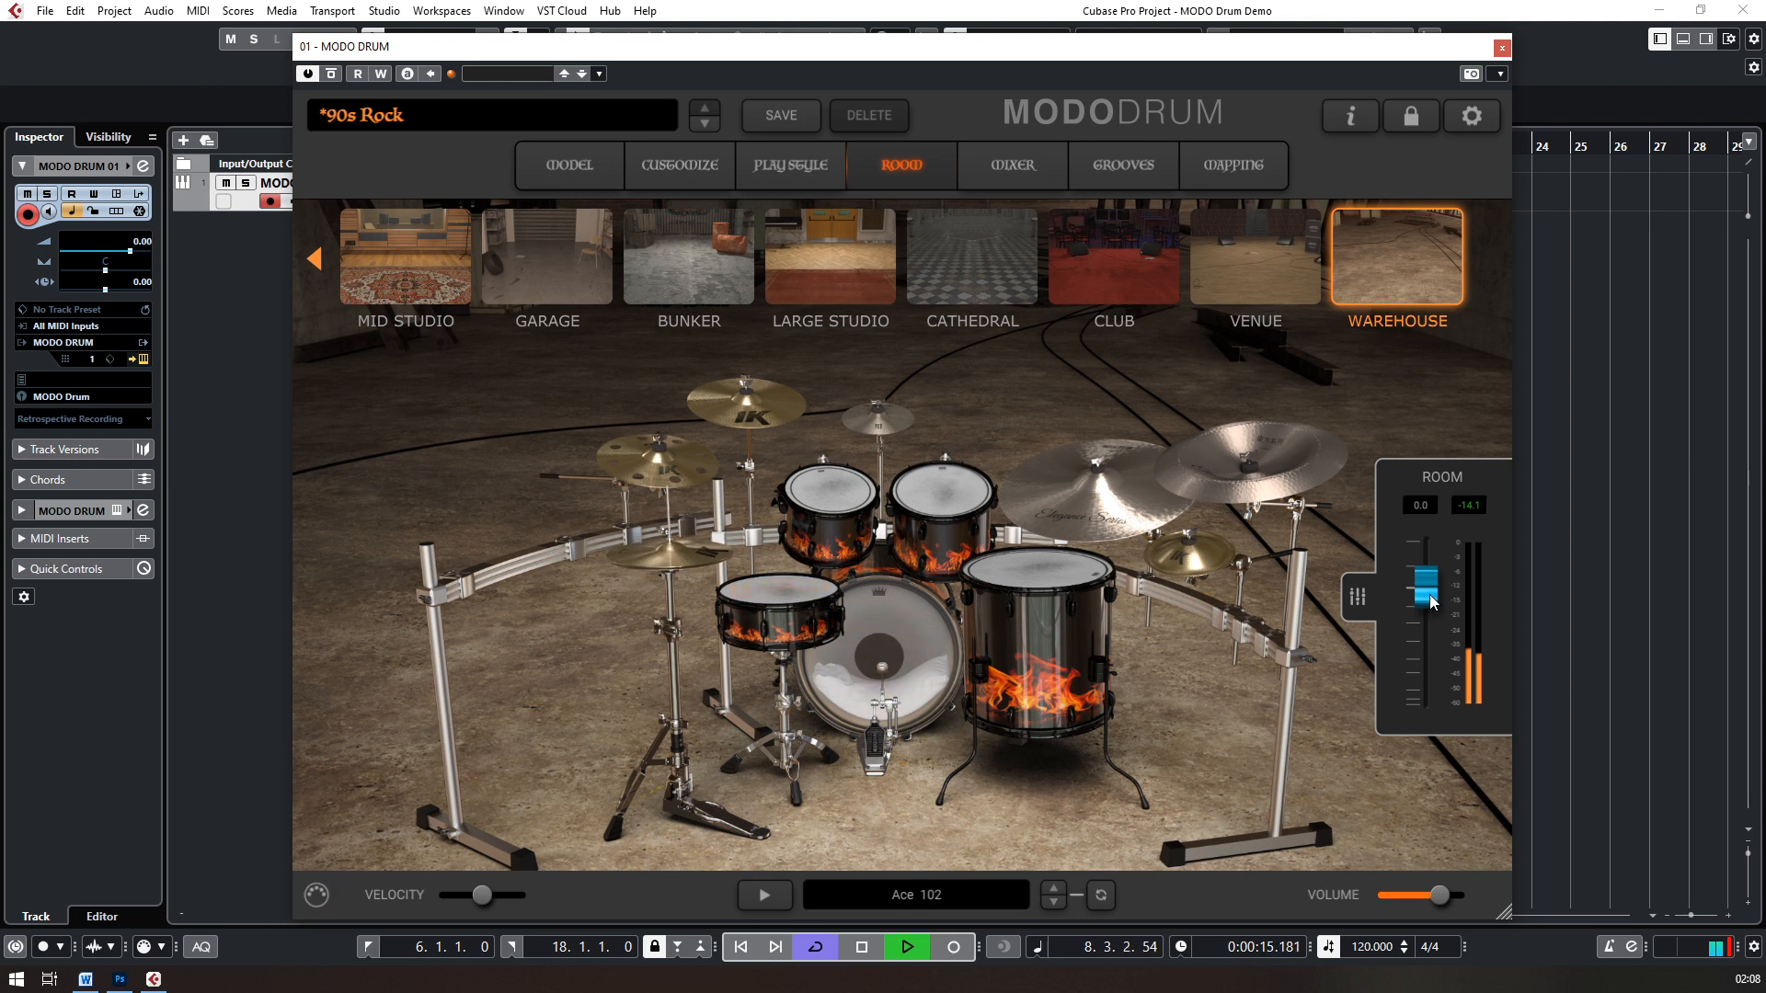
mouse_move(1432, 602)
mouse_down()
mouse_move(1425, 696)
mouse_move(1426, 587)
mouse_up()
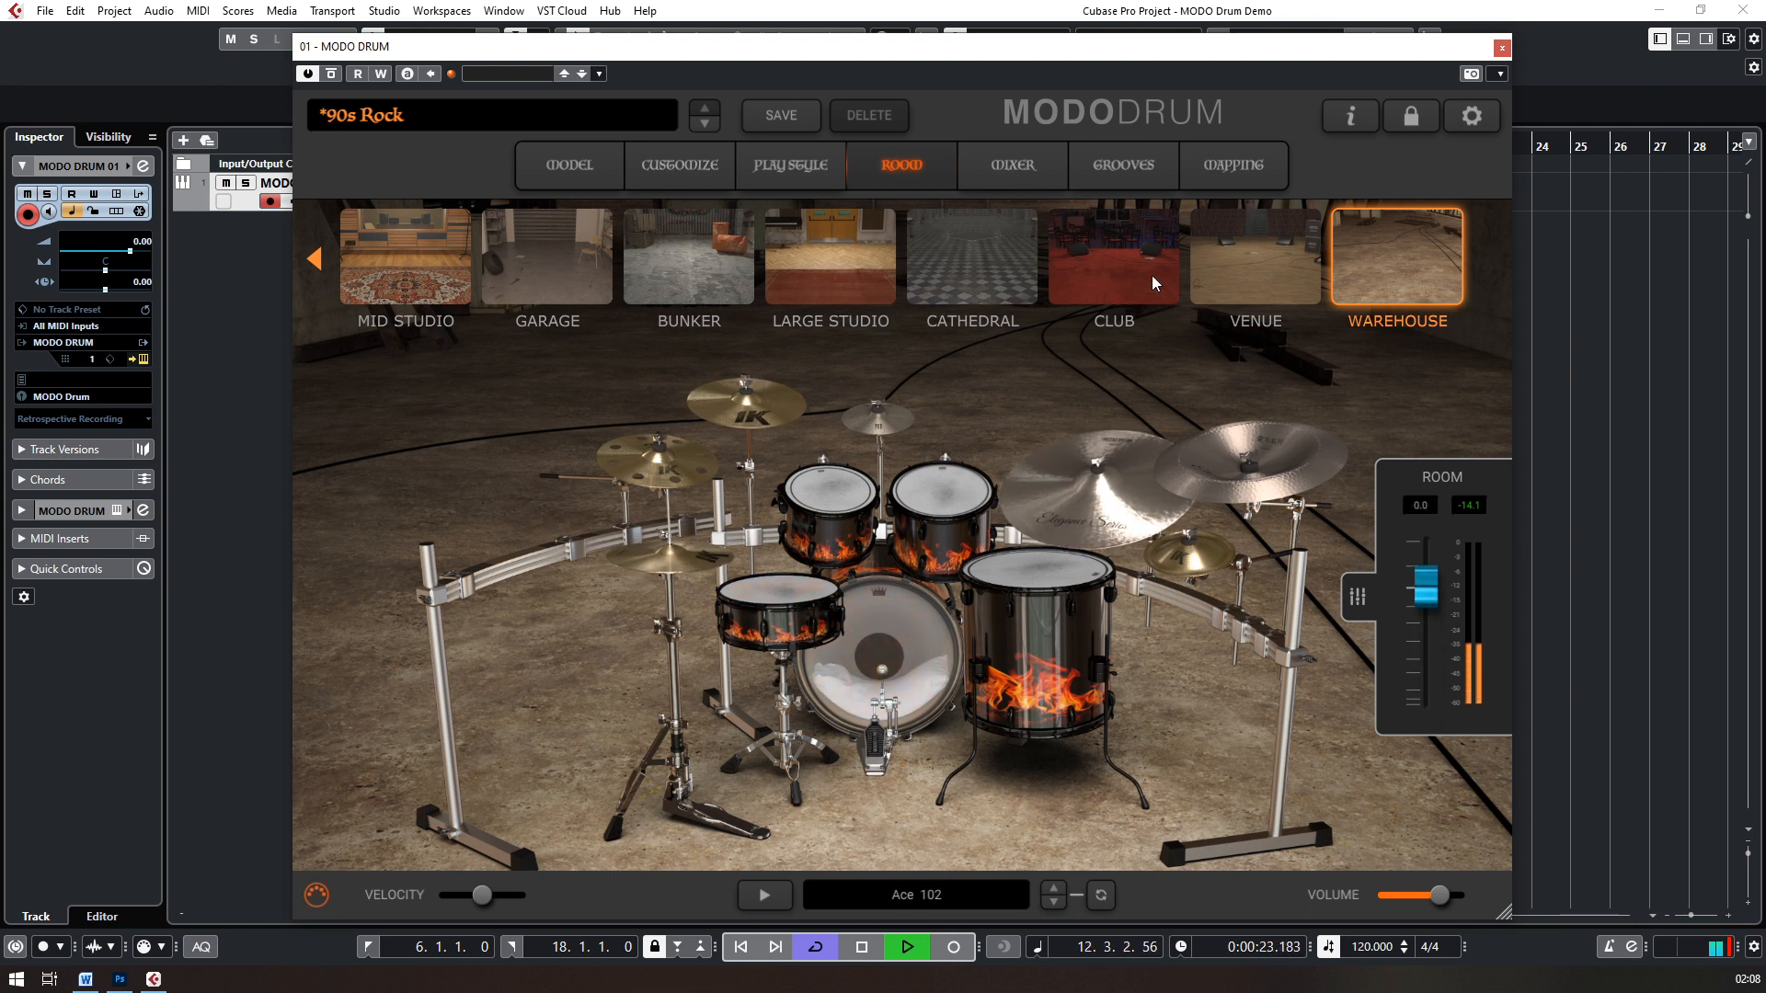
click(862, 947)
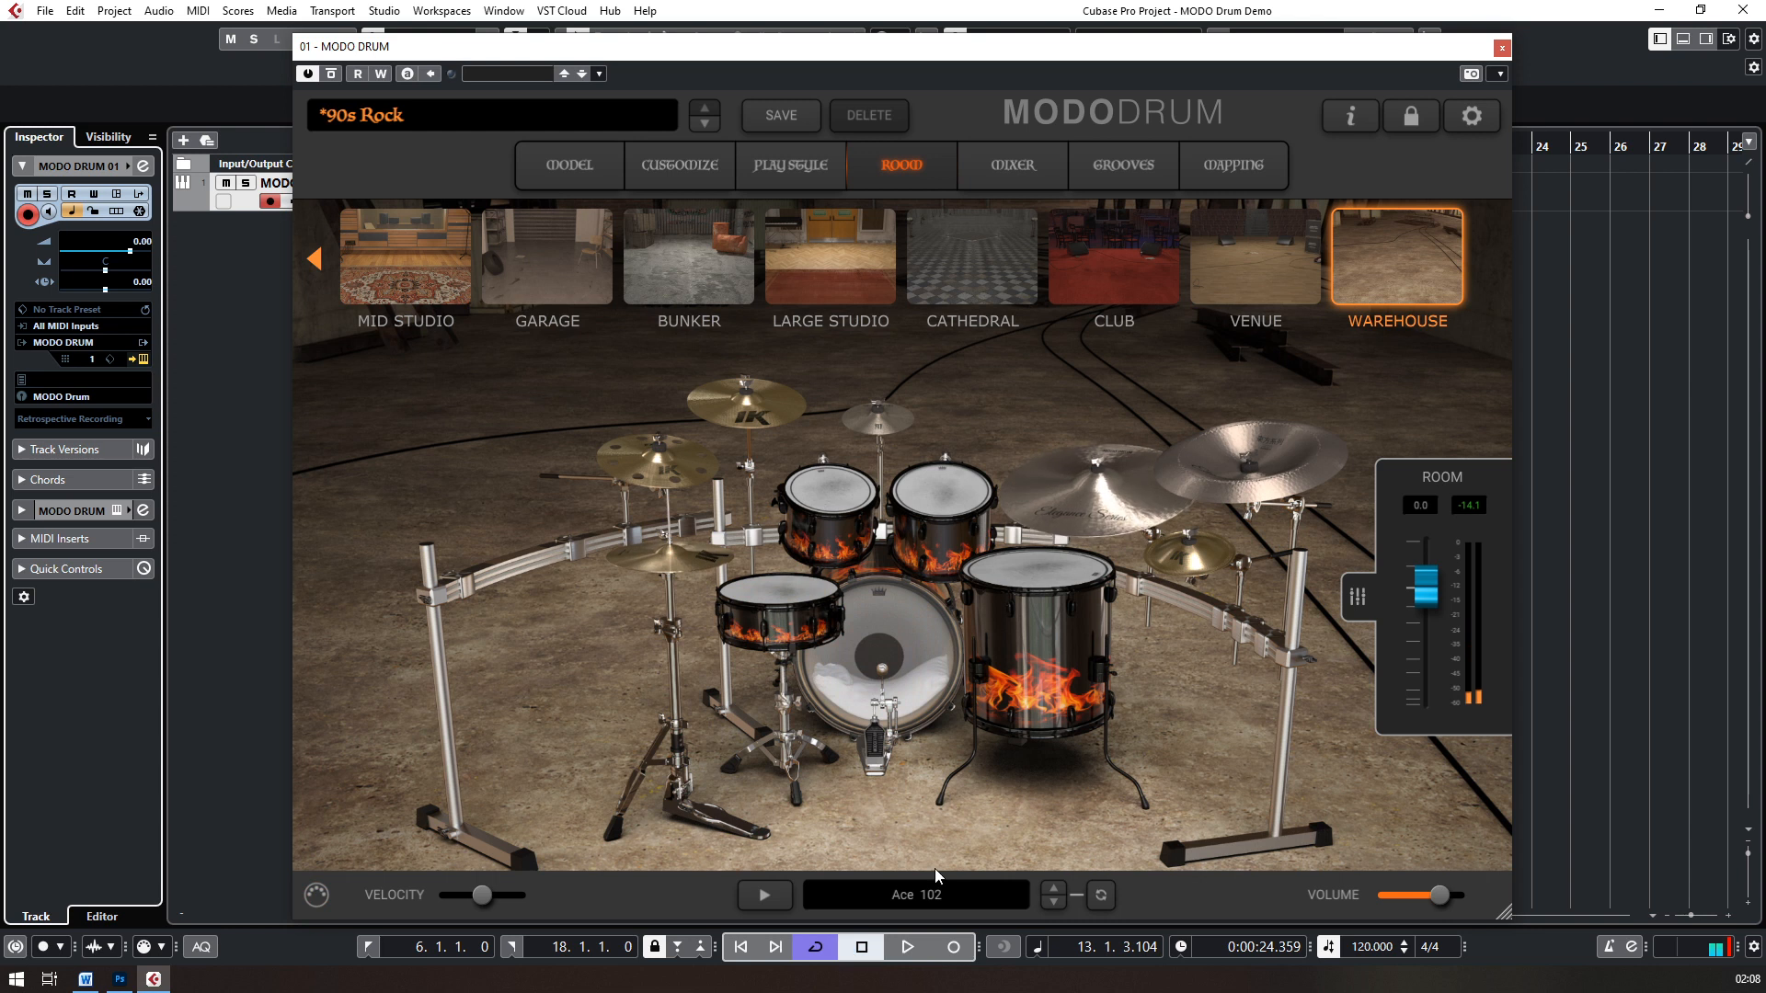
Step: Show the mixer's drum channels and open the equalizer of the Kick 1 channel
click(998, 173)
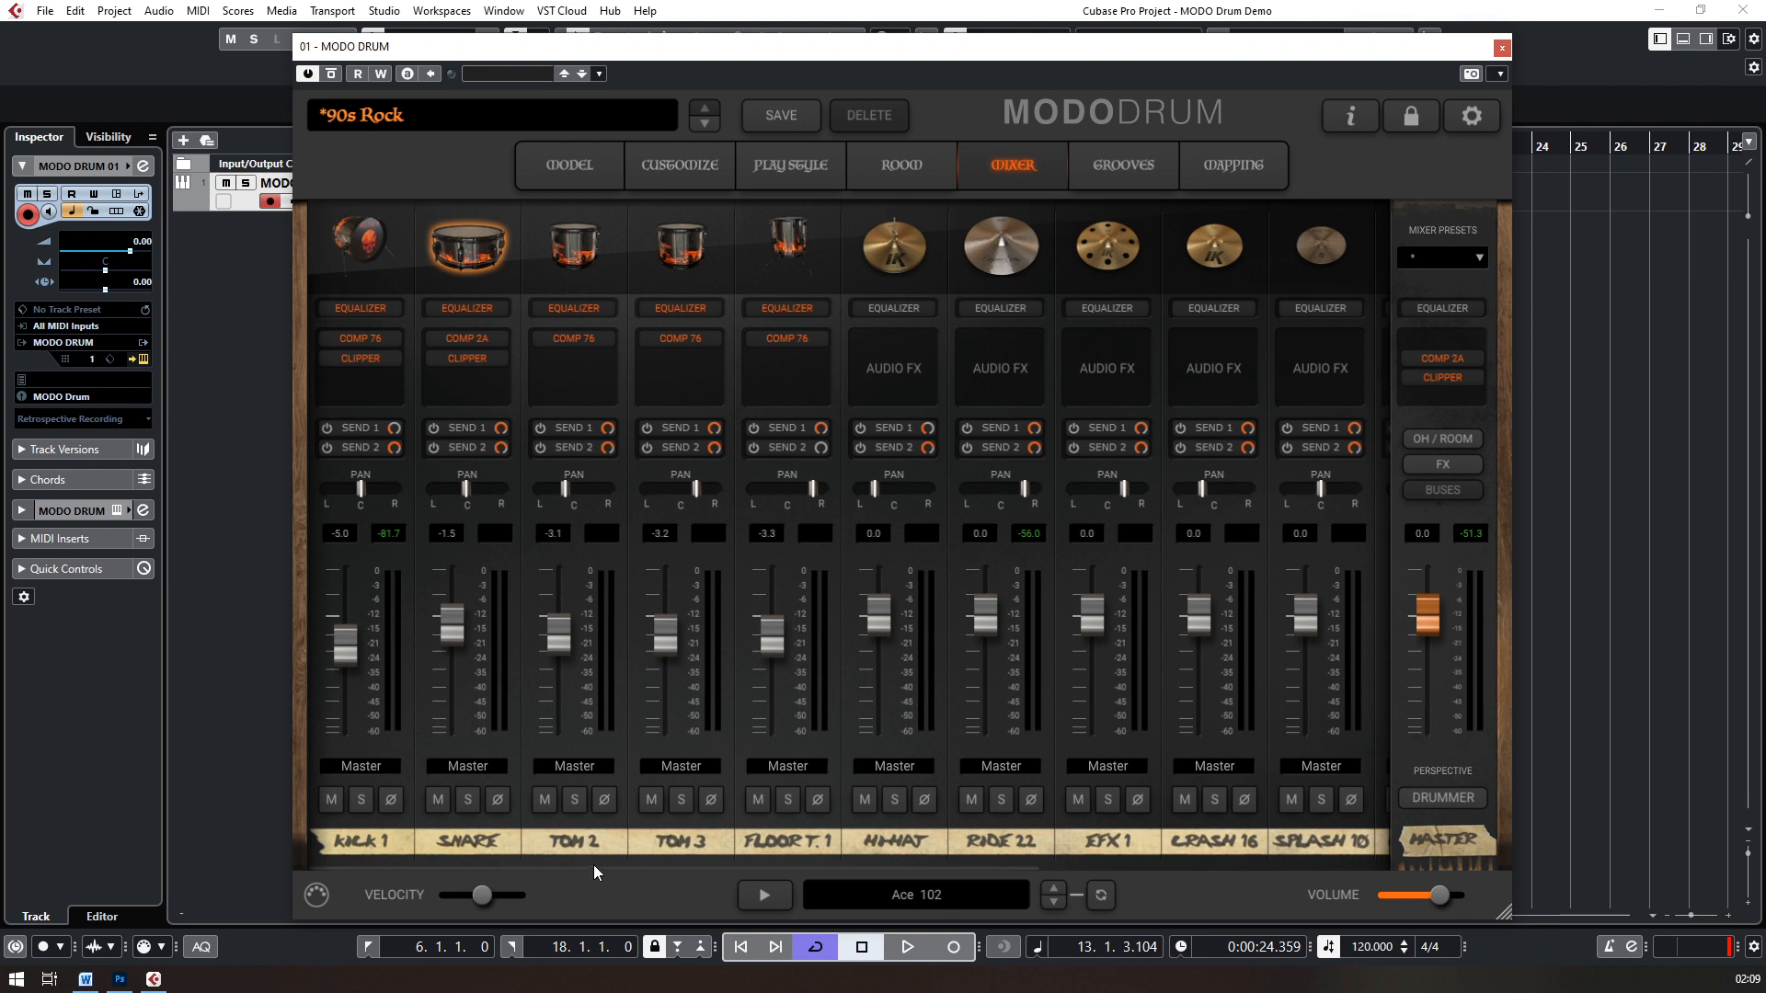
drag(600, 866, 565, 851)
mouse_move(404, 313)
click(362, 311)
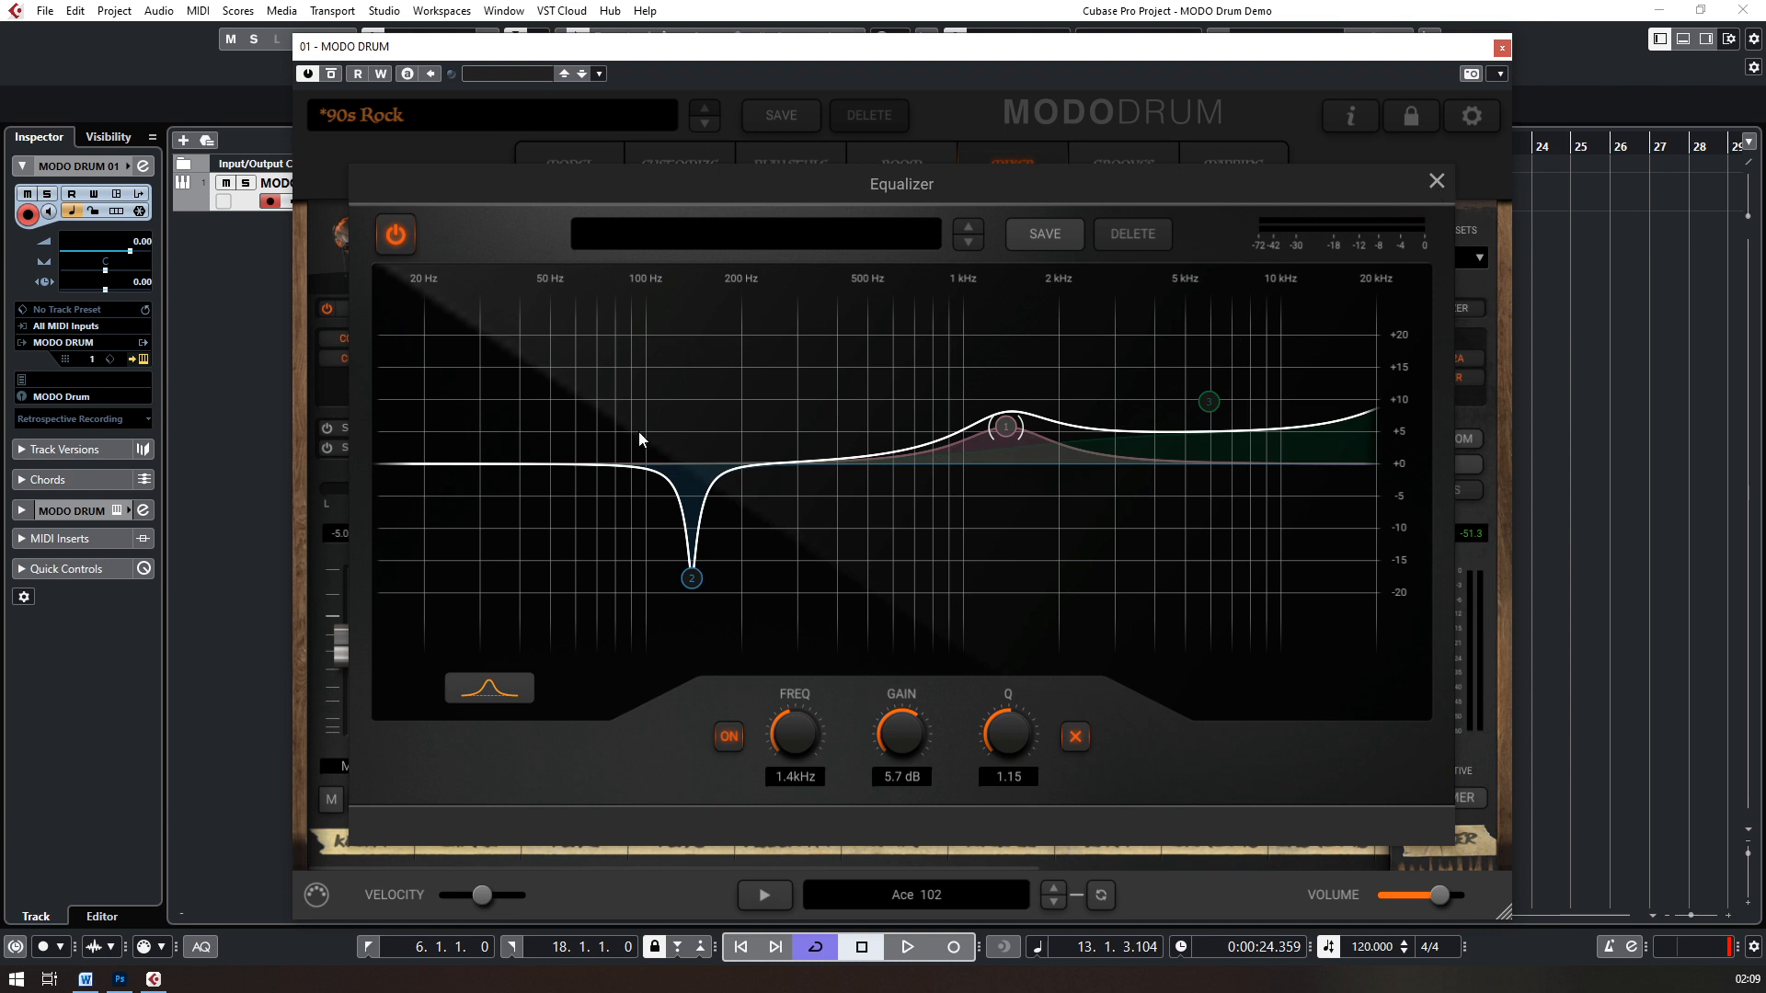
Step: Try a new kick equalizer band at 39 Hz with 1.9 dB gain, remove it, and close the equalizer
click(522, 466)
mouse_move(522, 467)
mouse_down()
mouse_move(515, 386)
mouse_move(519, 451)
mouse_up()
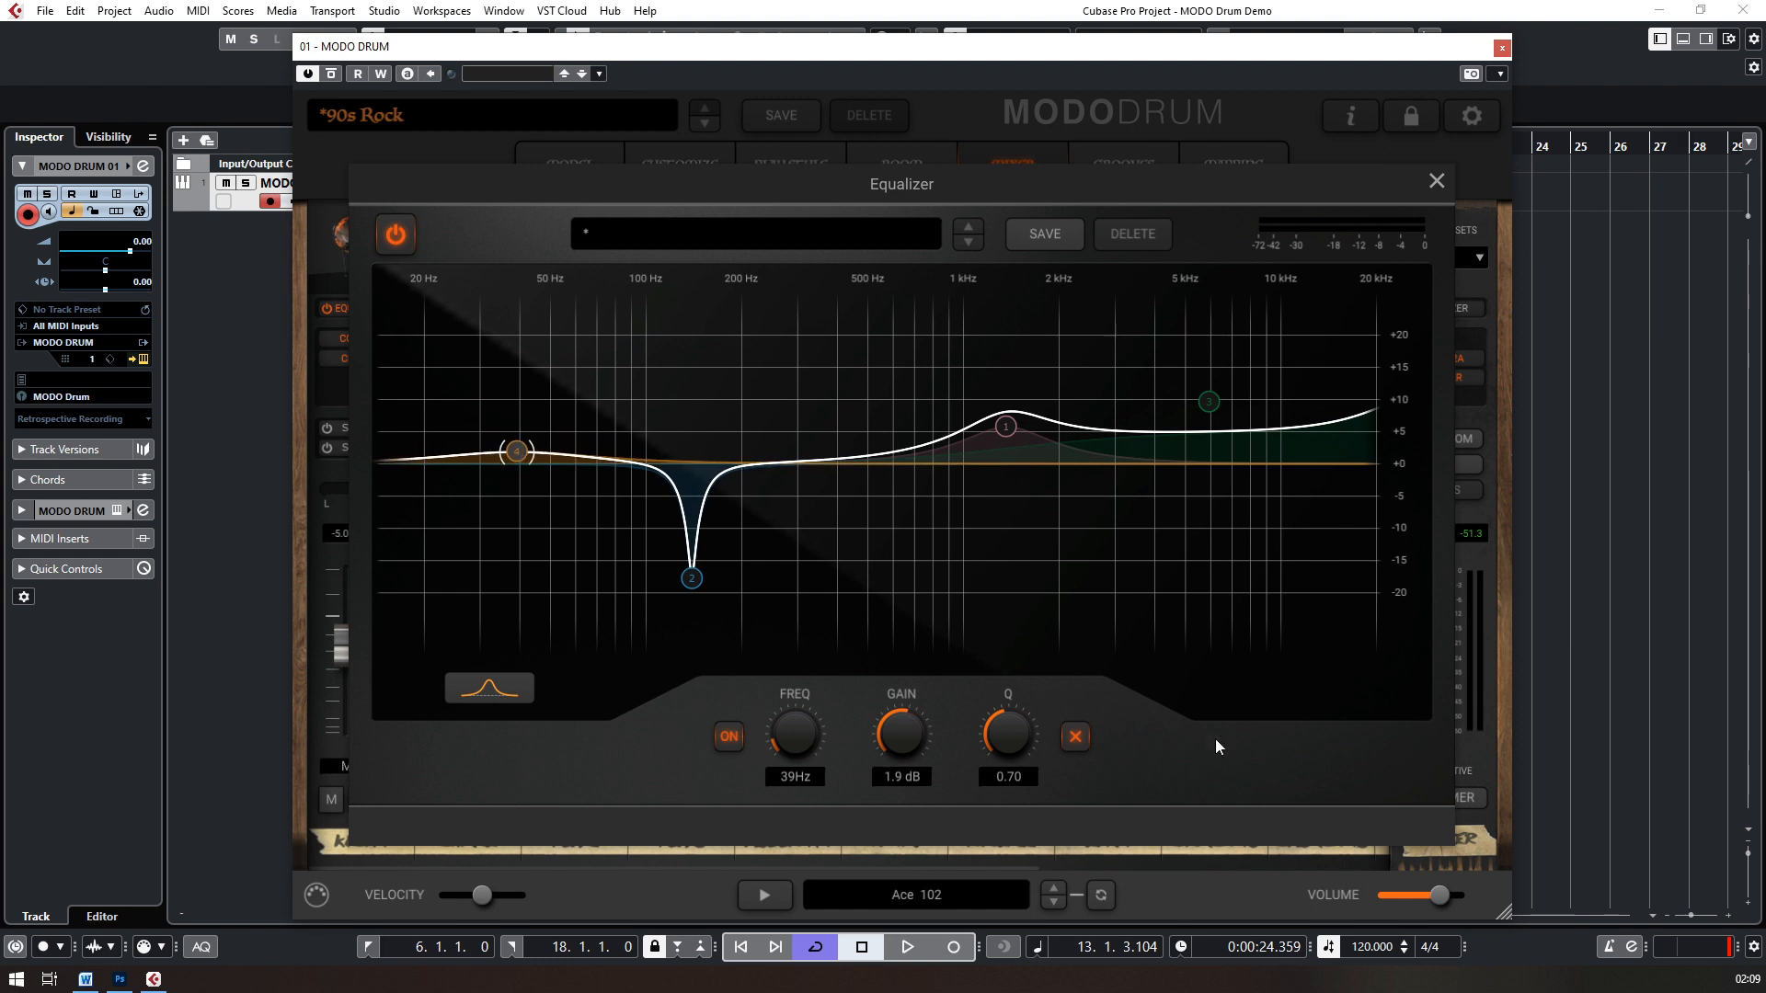
click(1074, 736)
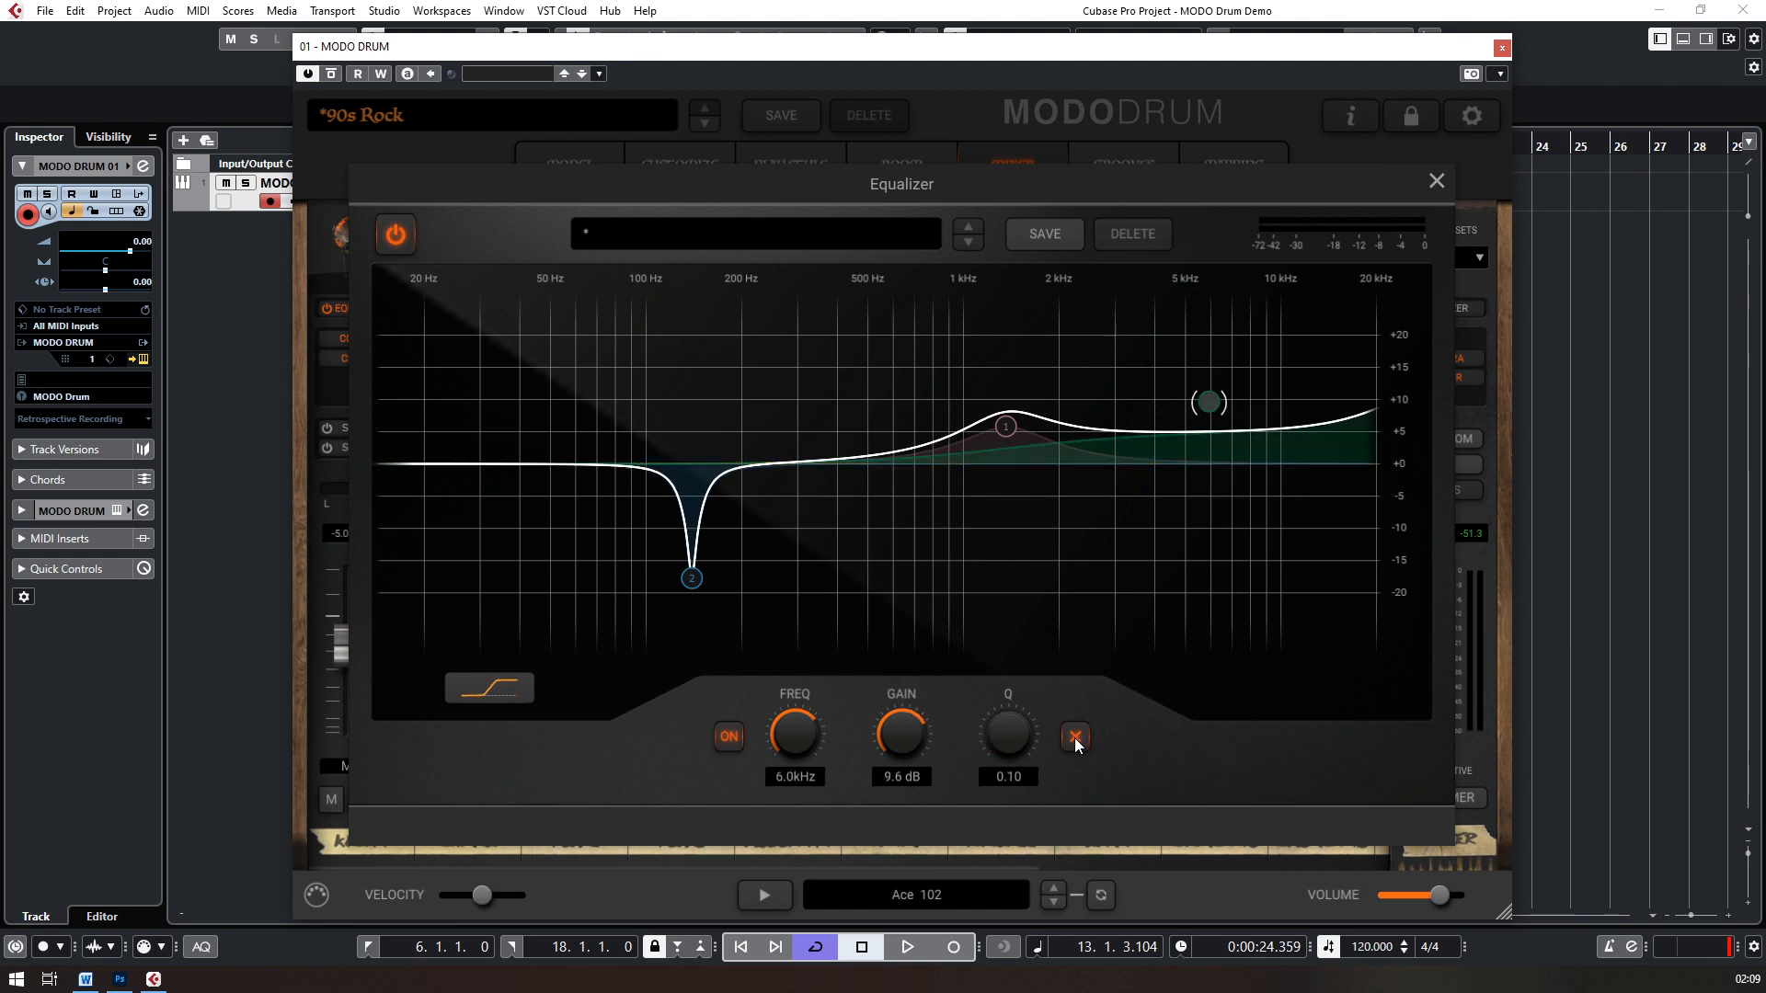
click(1435, 182)
Step: Inspect the Kick 1 insert effects and the effects available for the Comp 76 slot, and close the insert window
mouse_move(366, 338)
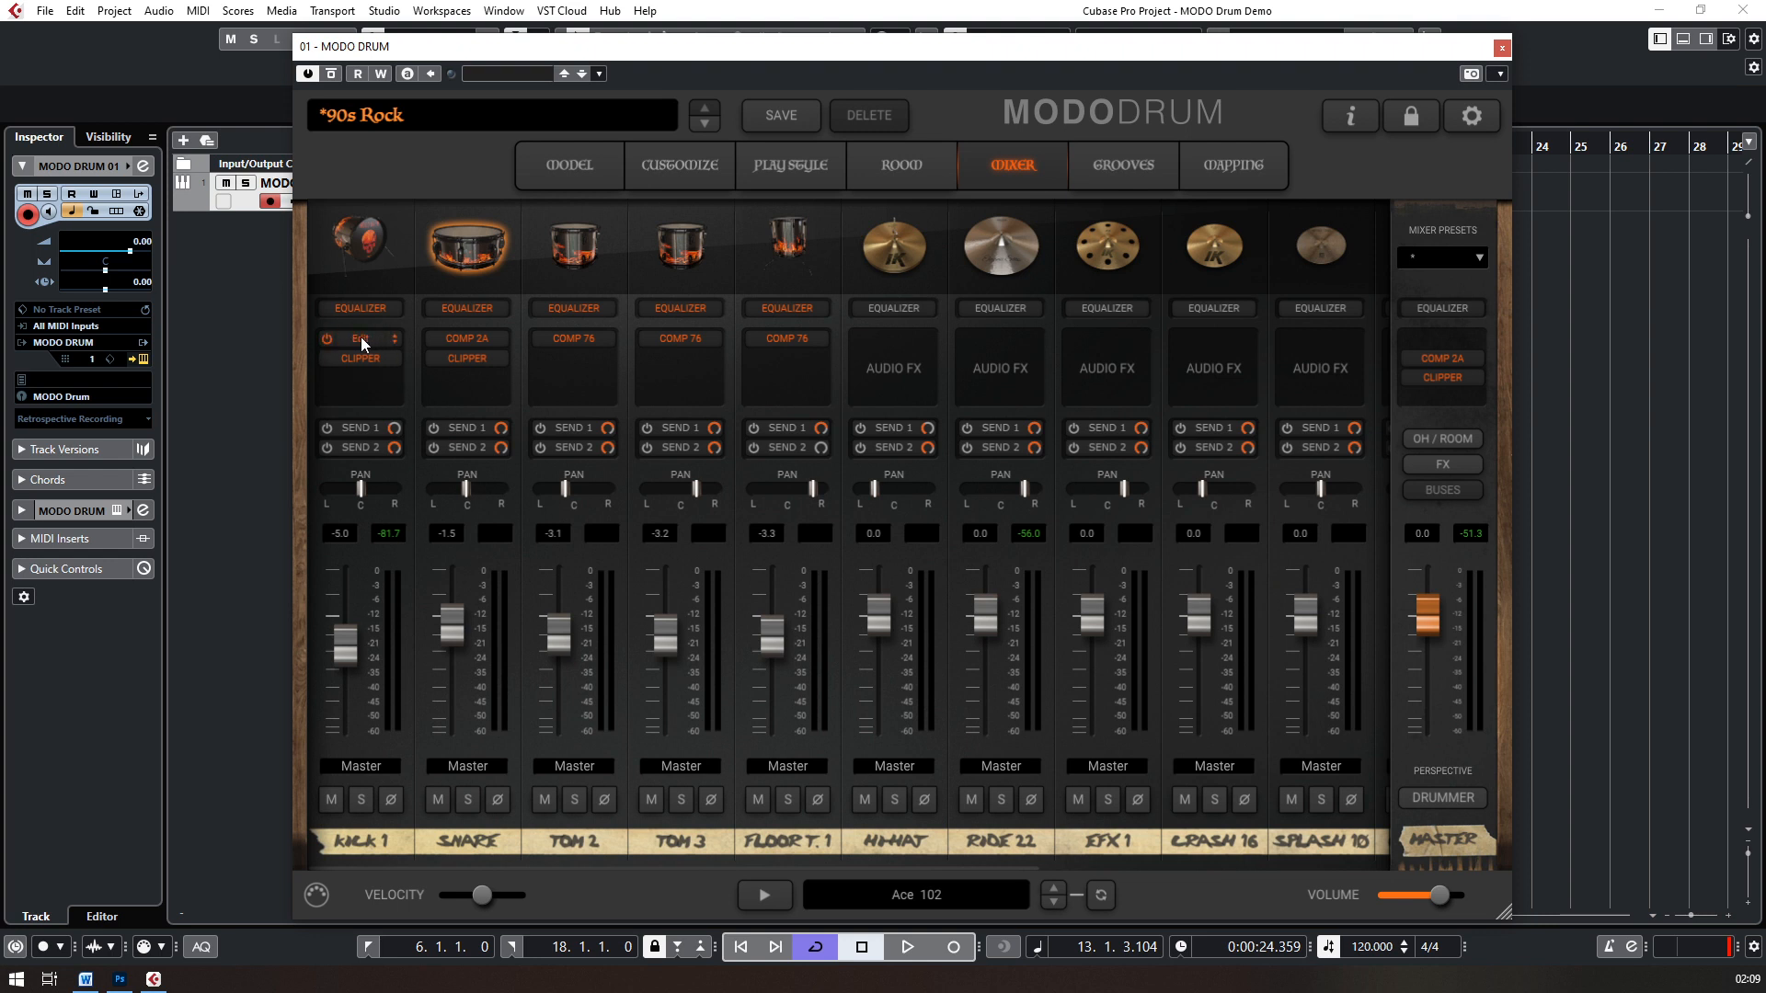
click(360, 339)
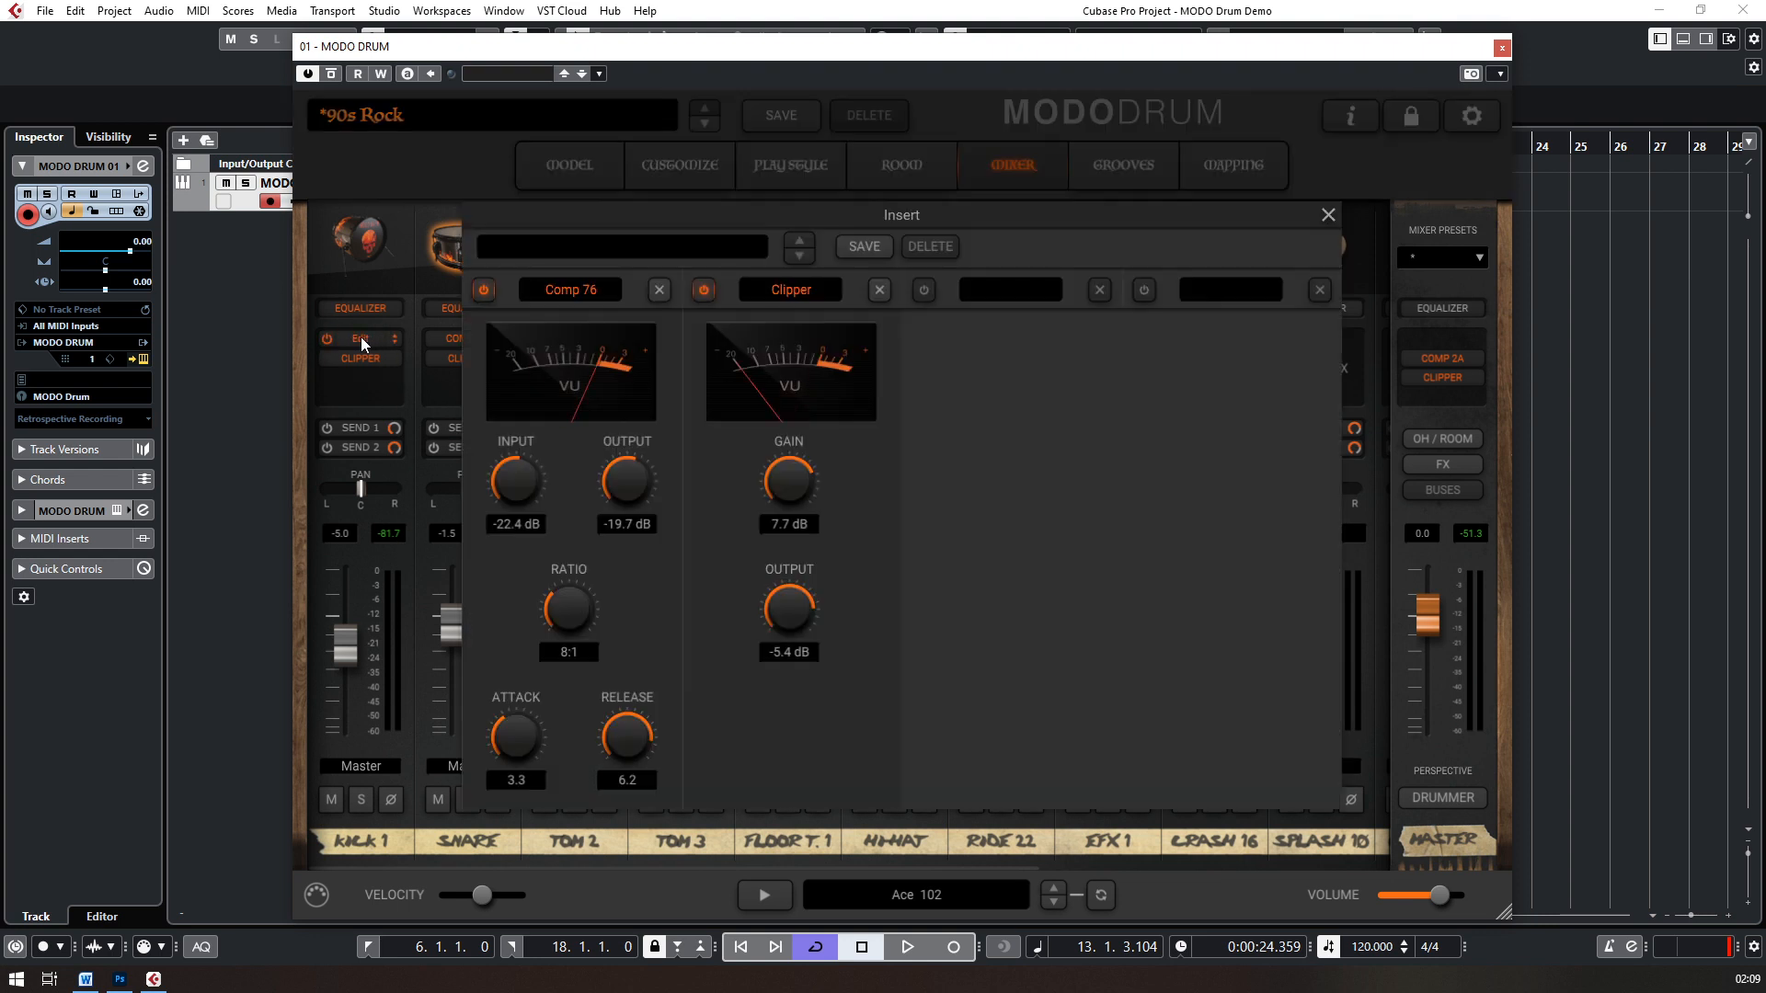
click(559, 293)
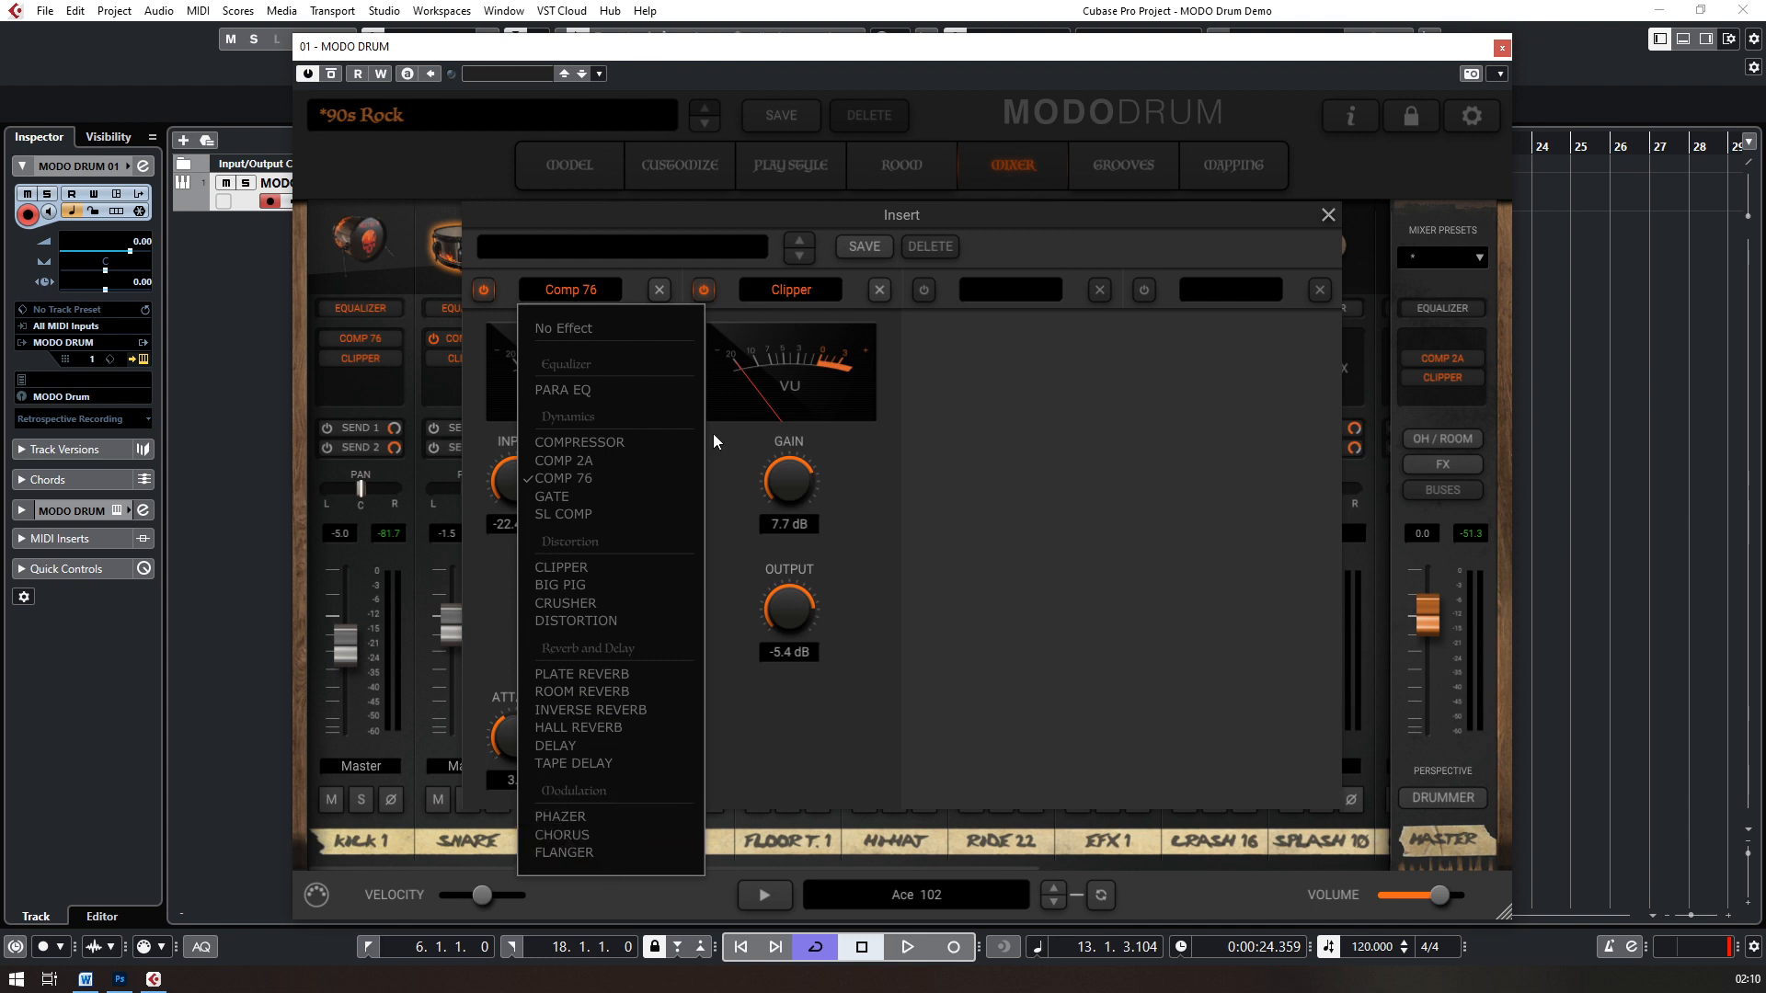
click(1092, 410)
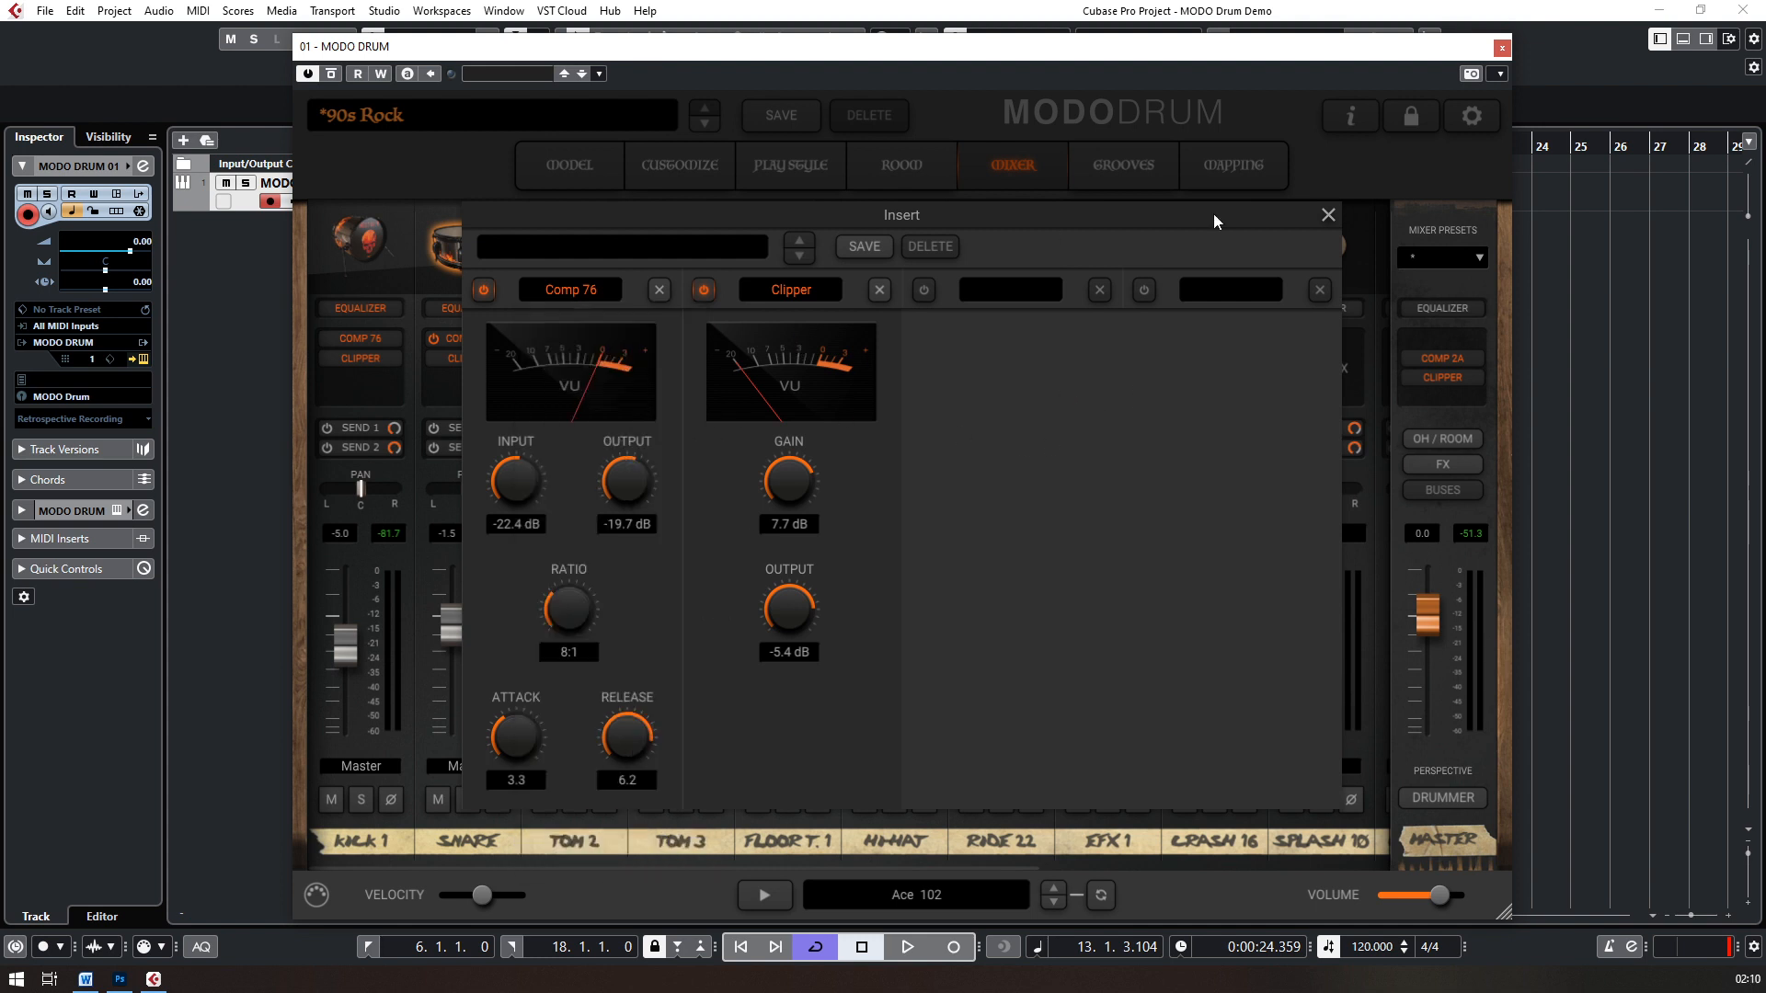
click(1328, 217)
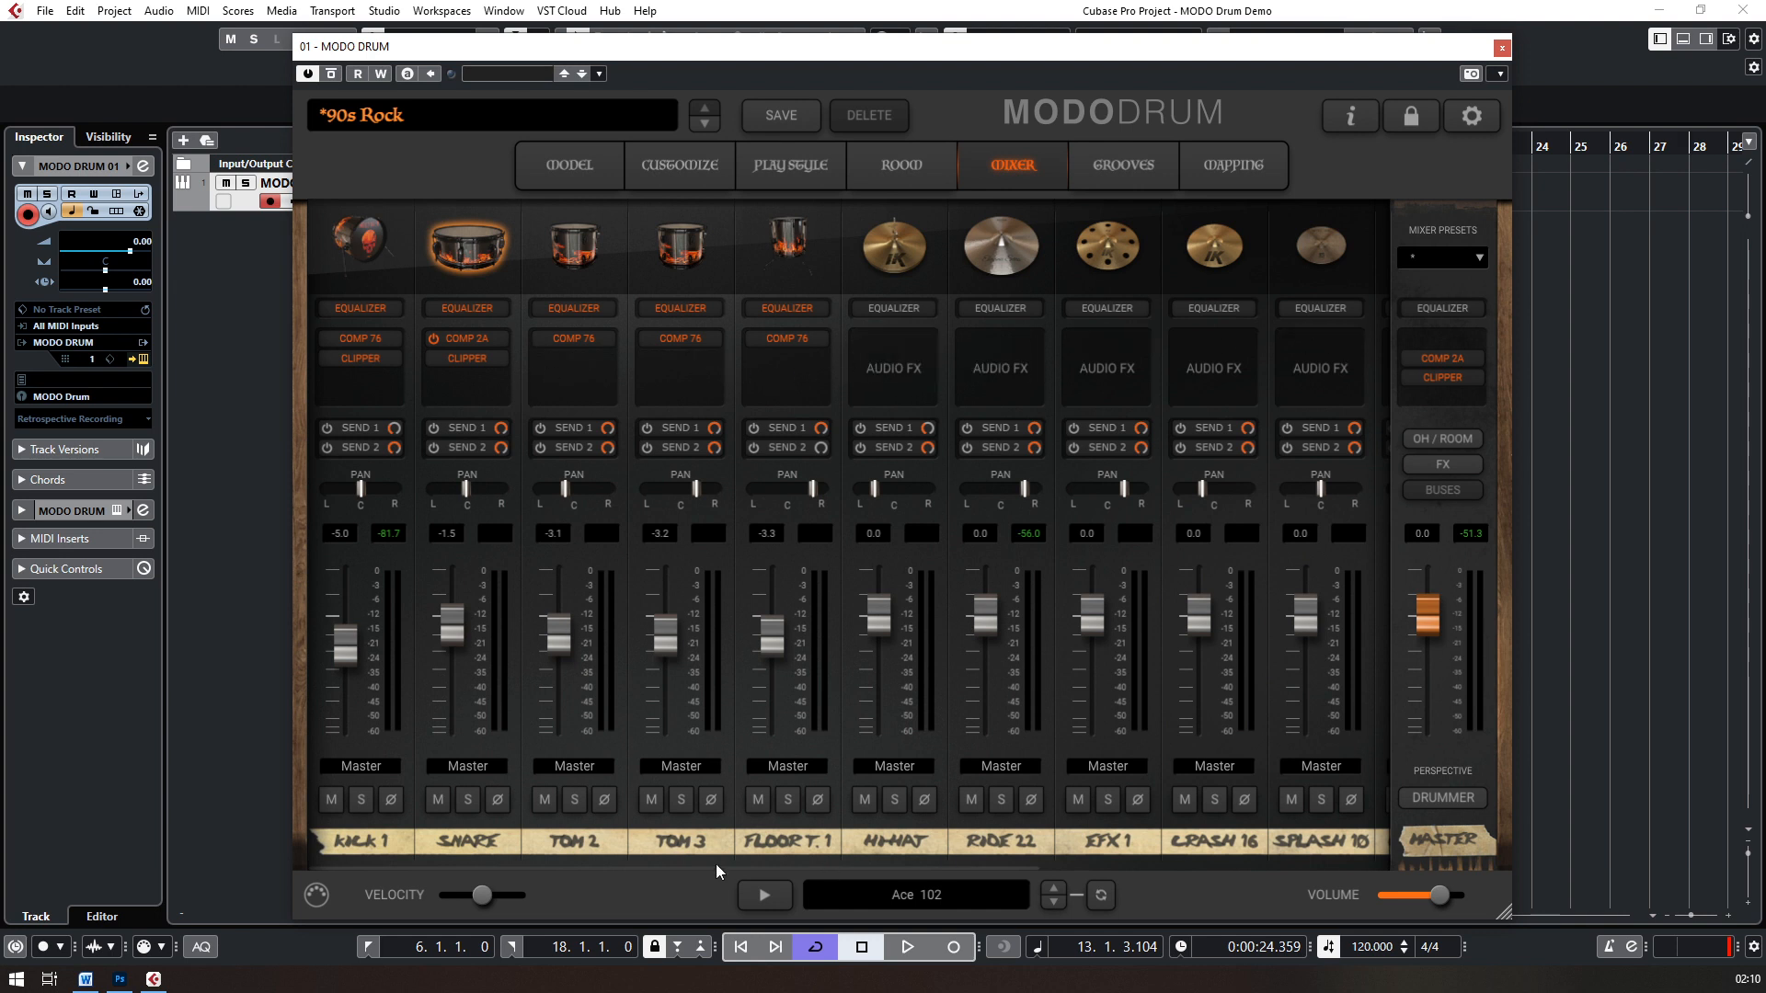
Step: Show the mixer's overhead and room channels and the FX1 and FX2 channels, and hide them again
click(1448, 440)
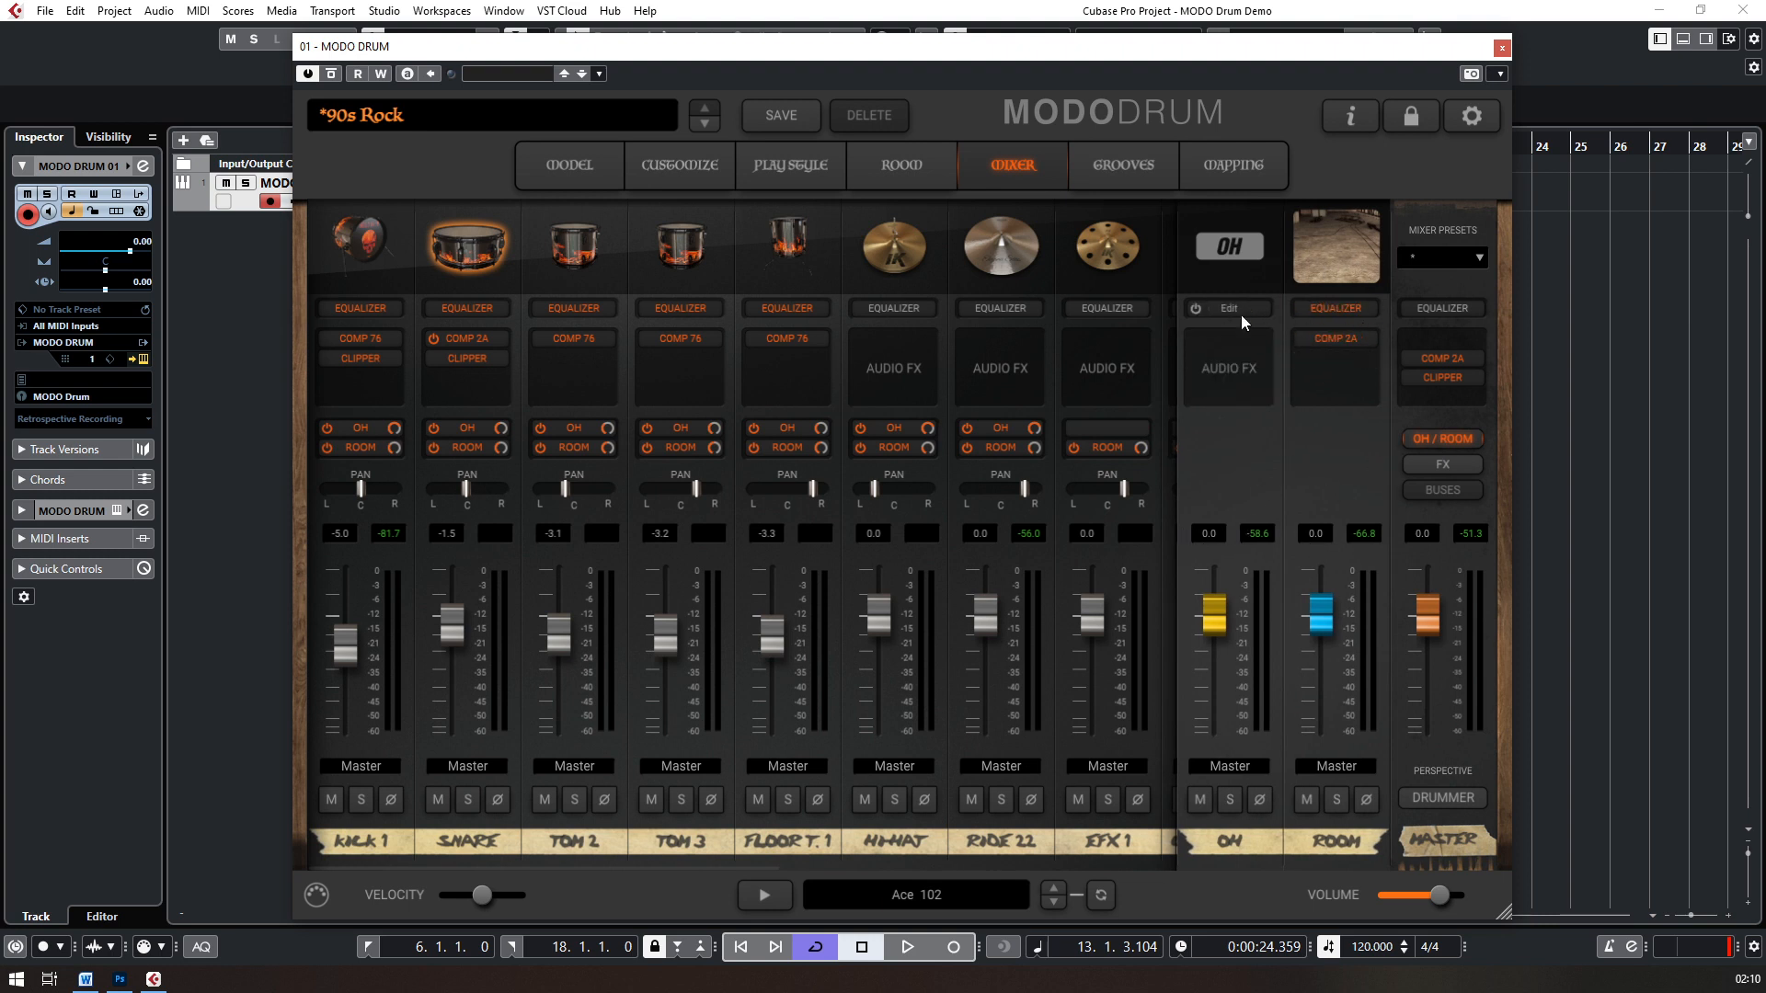
click(1447, 467)
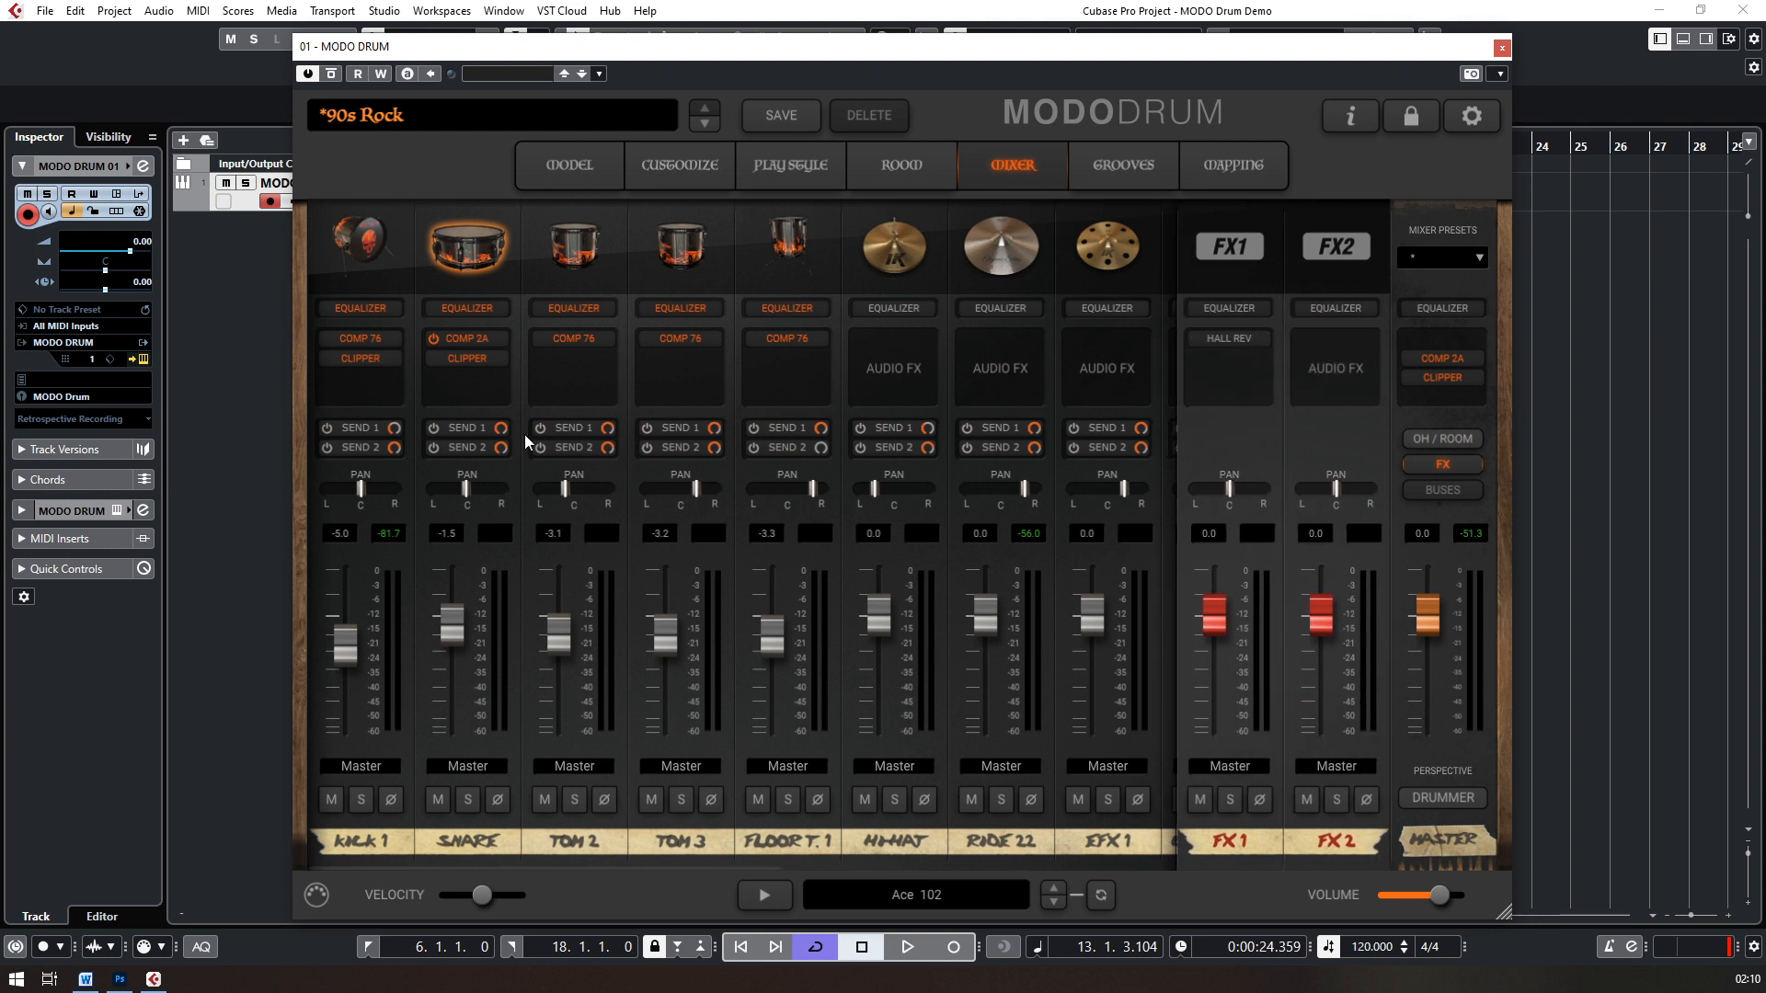
click(1449, 464)
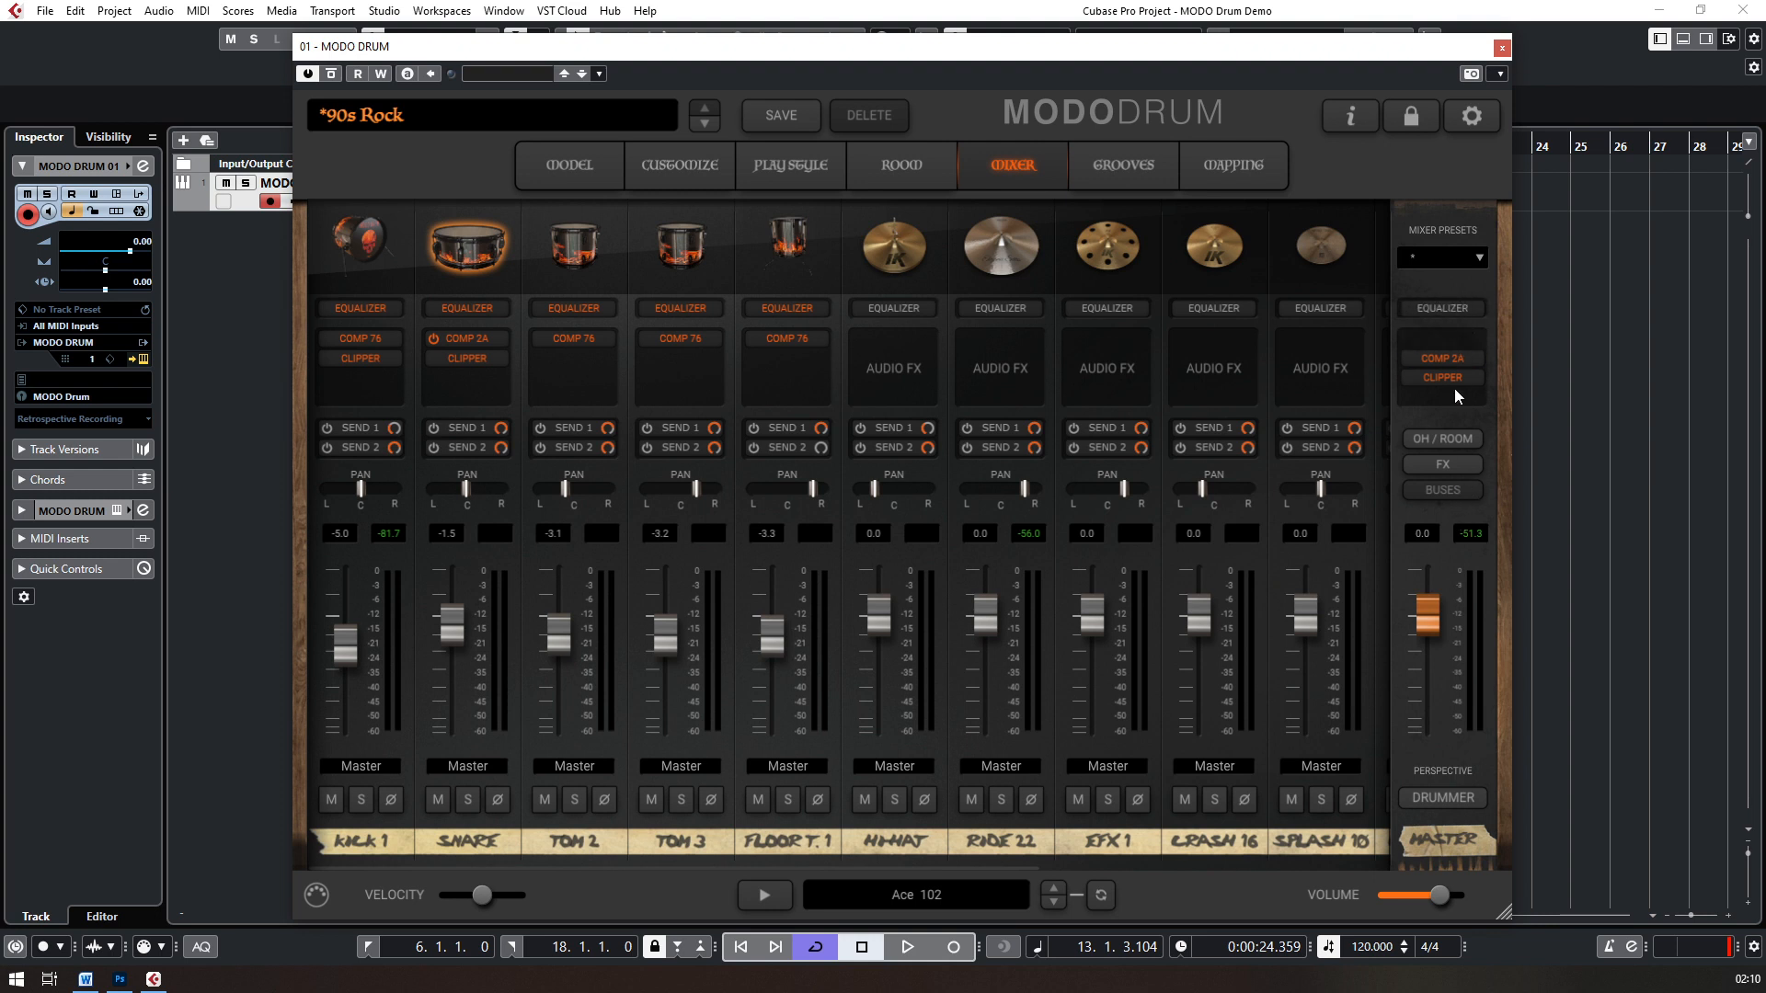
Step: With playback running, set the peak reduction of the master Comp 2A to 3.8 and bypass the Clipper
click(1450, 359)
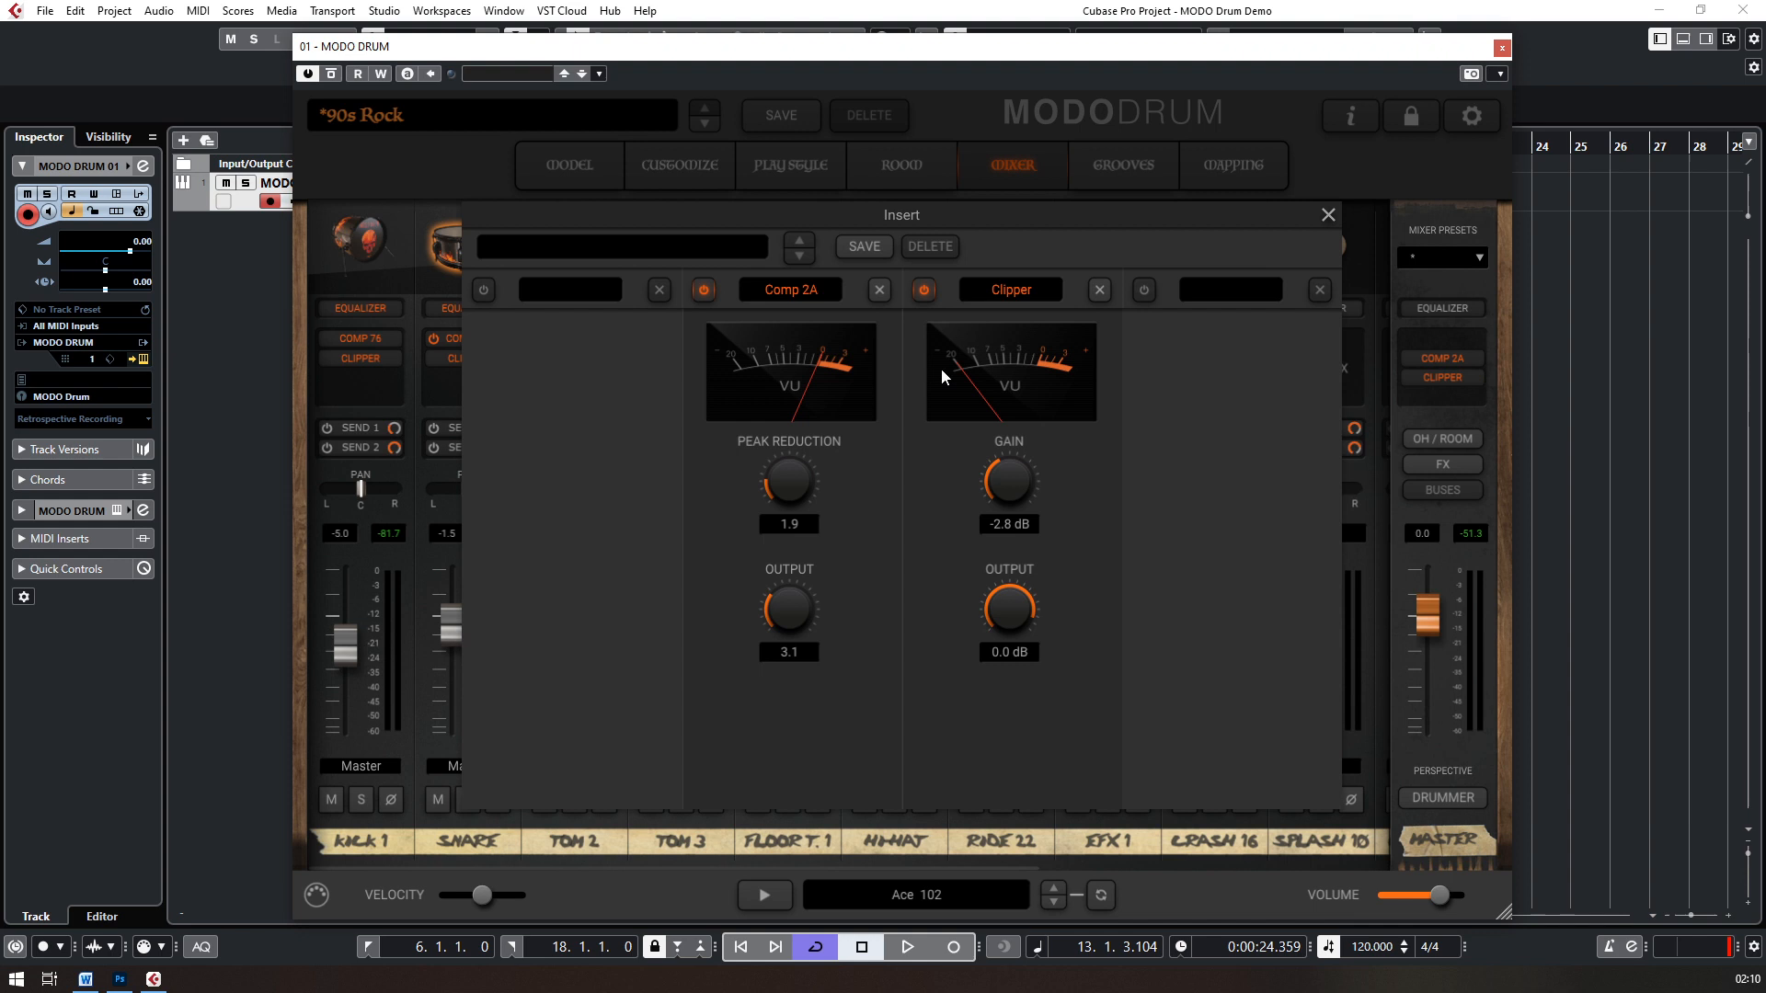
click(907, 946)
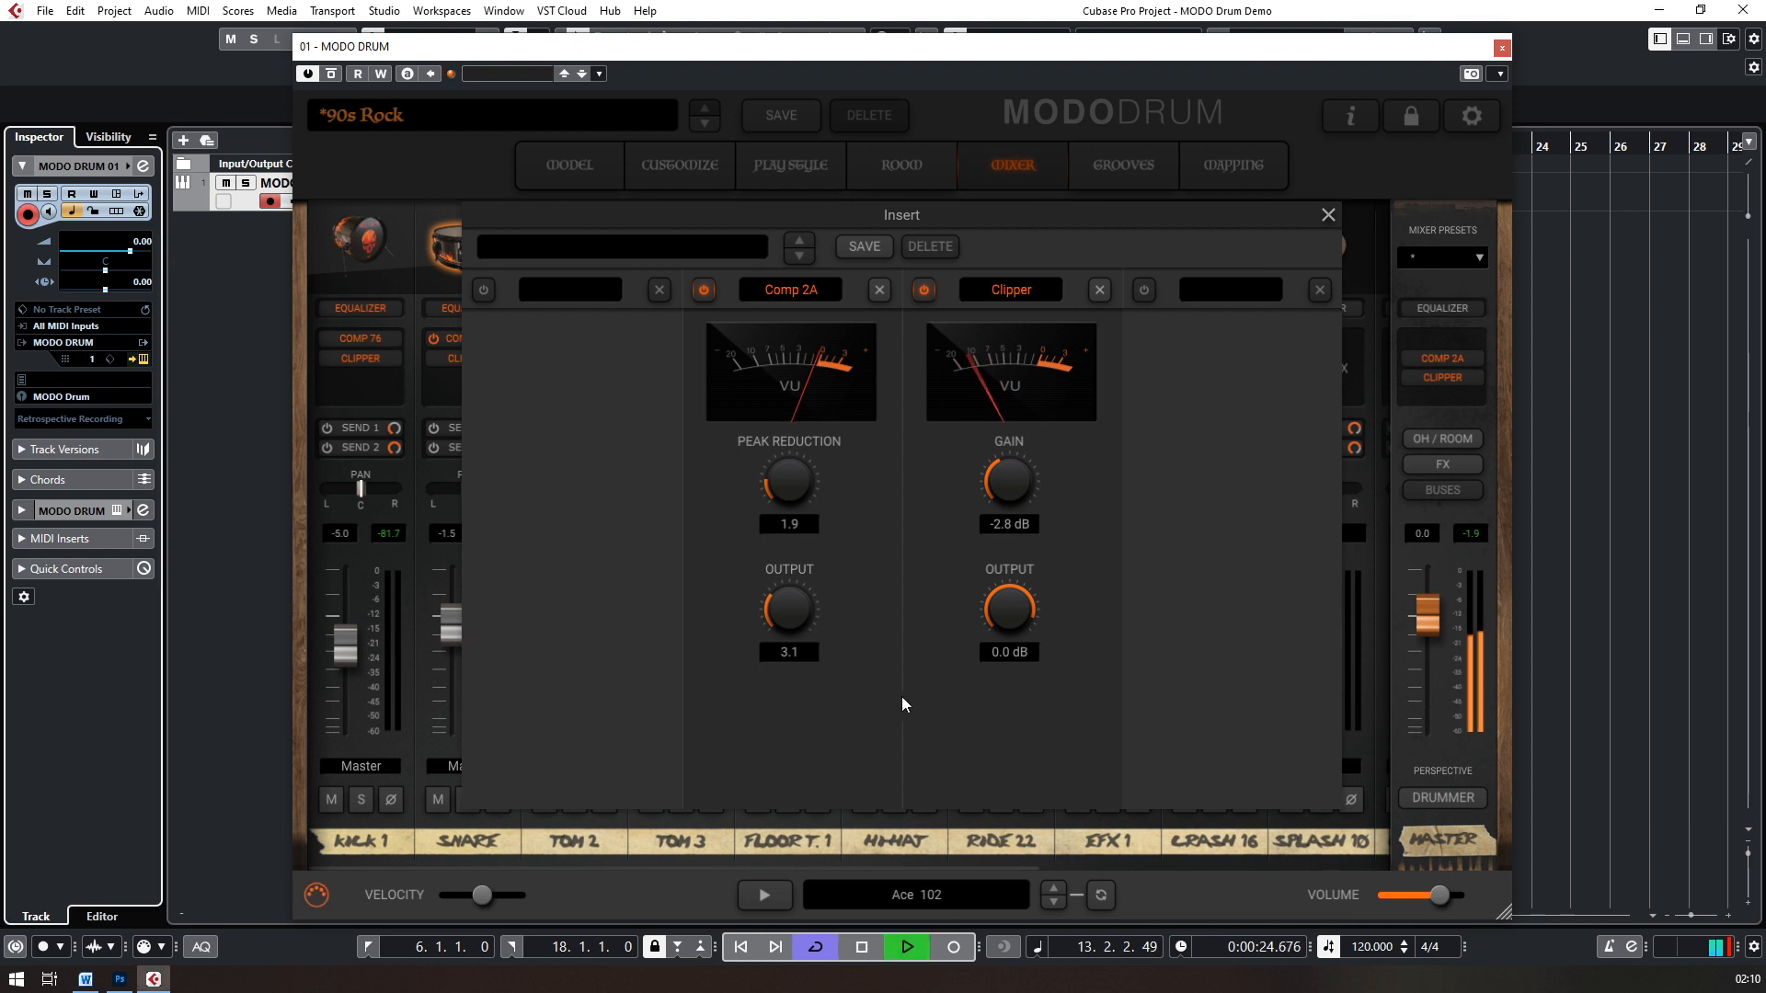
drag(788, 511, 778, 460)
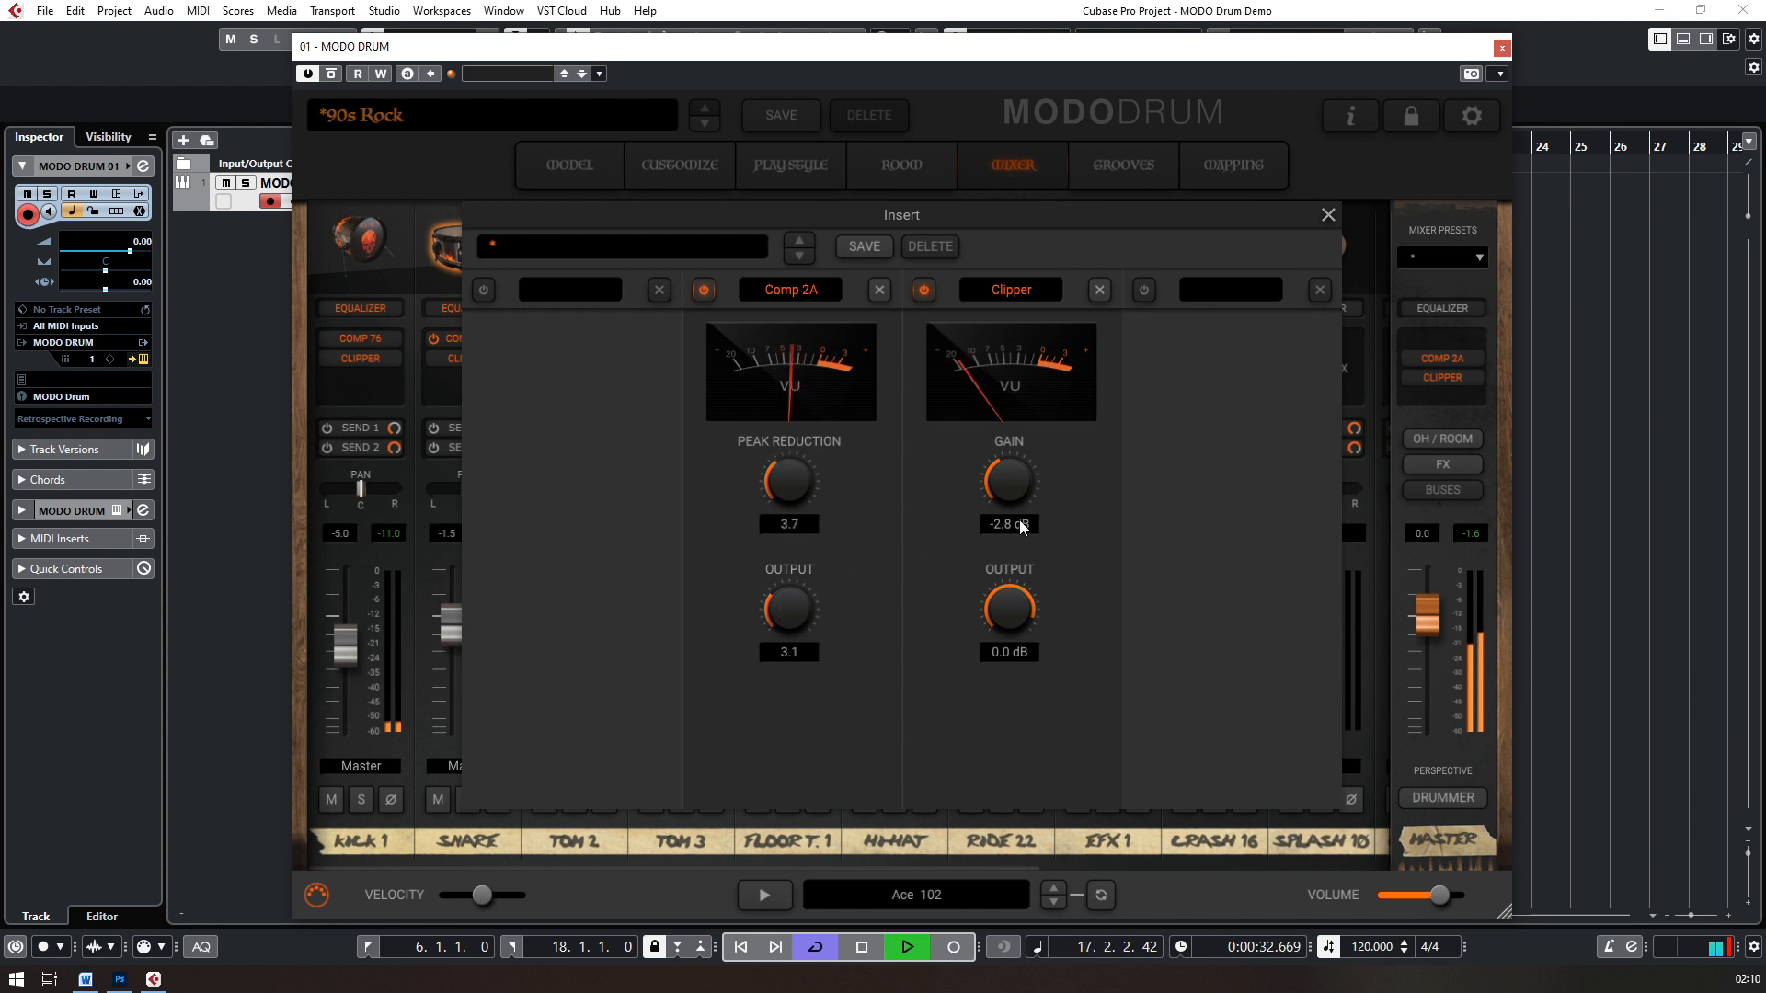
click(924, 292)
drag(795, 499, 787, 494)
Step: Replace the master Clipper with a Comp 76 and compare it with the Comp 2A, leaving only the Comp 2A active
click(1002, 292)
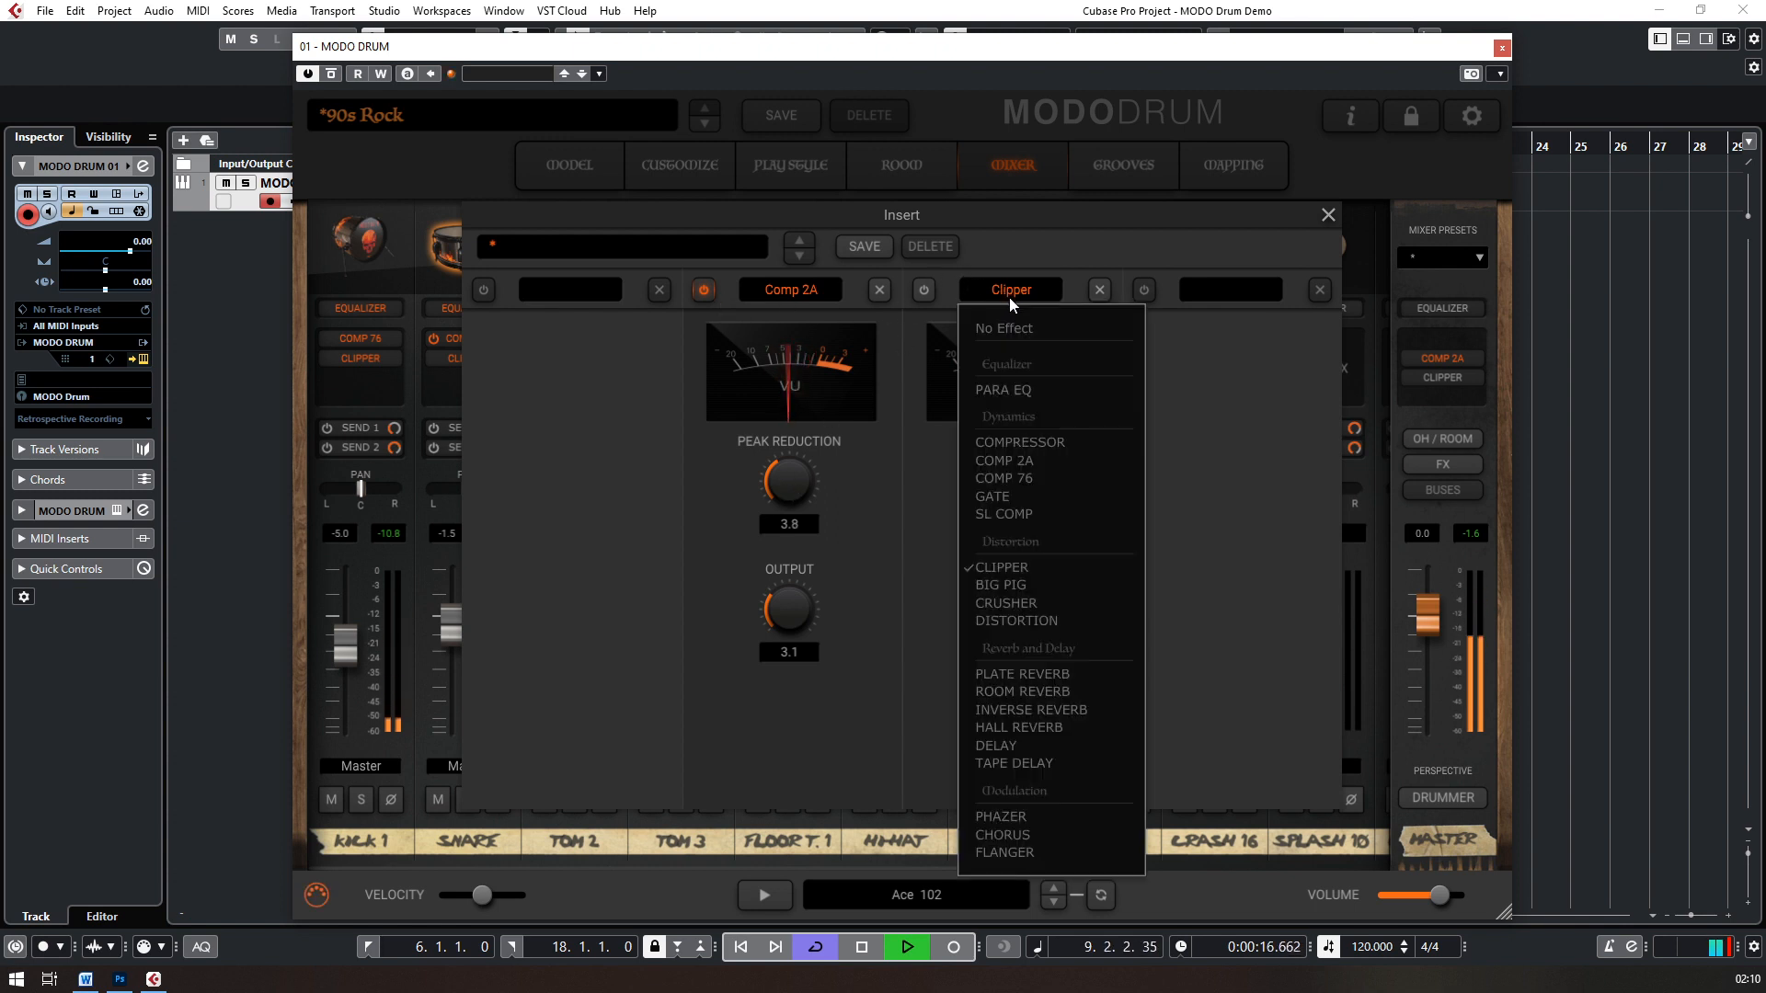
click(1058, 479)
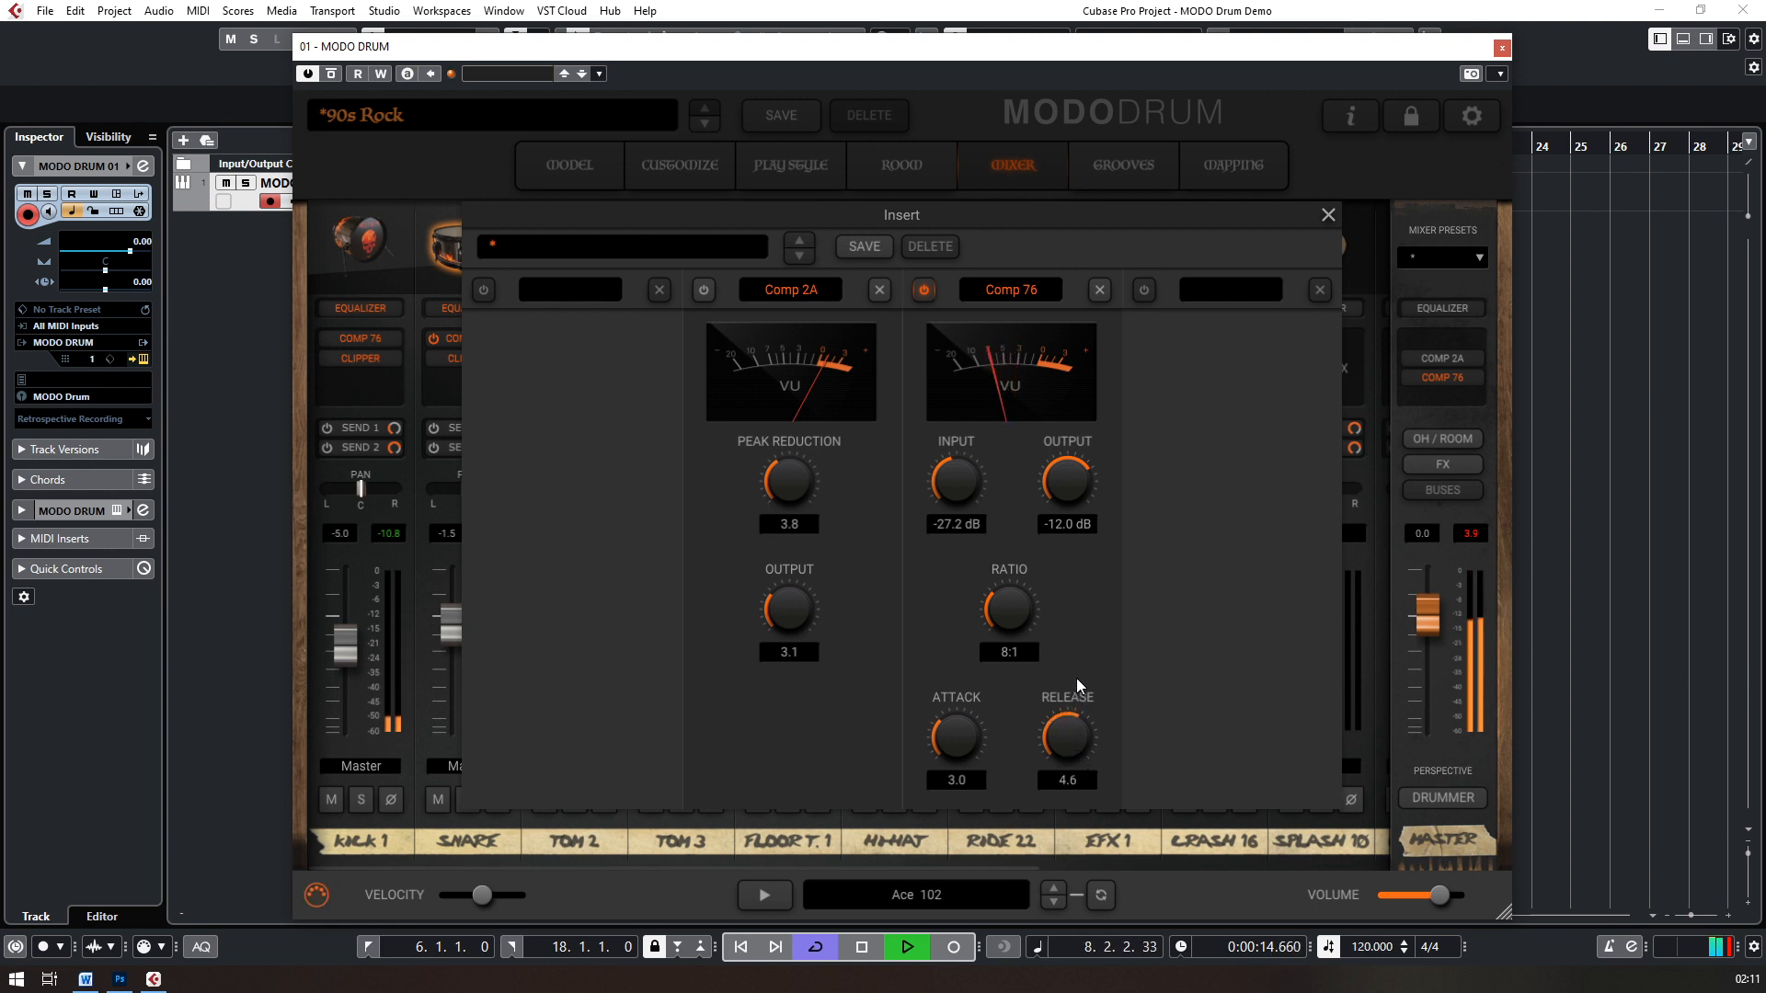
click(704, 293)
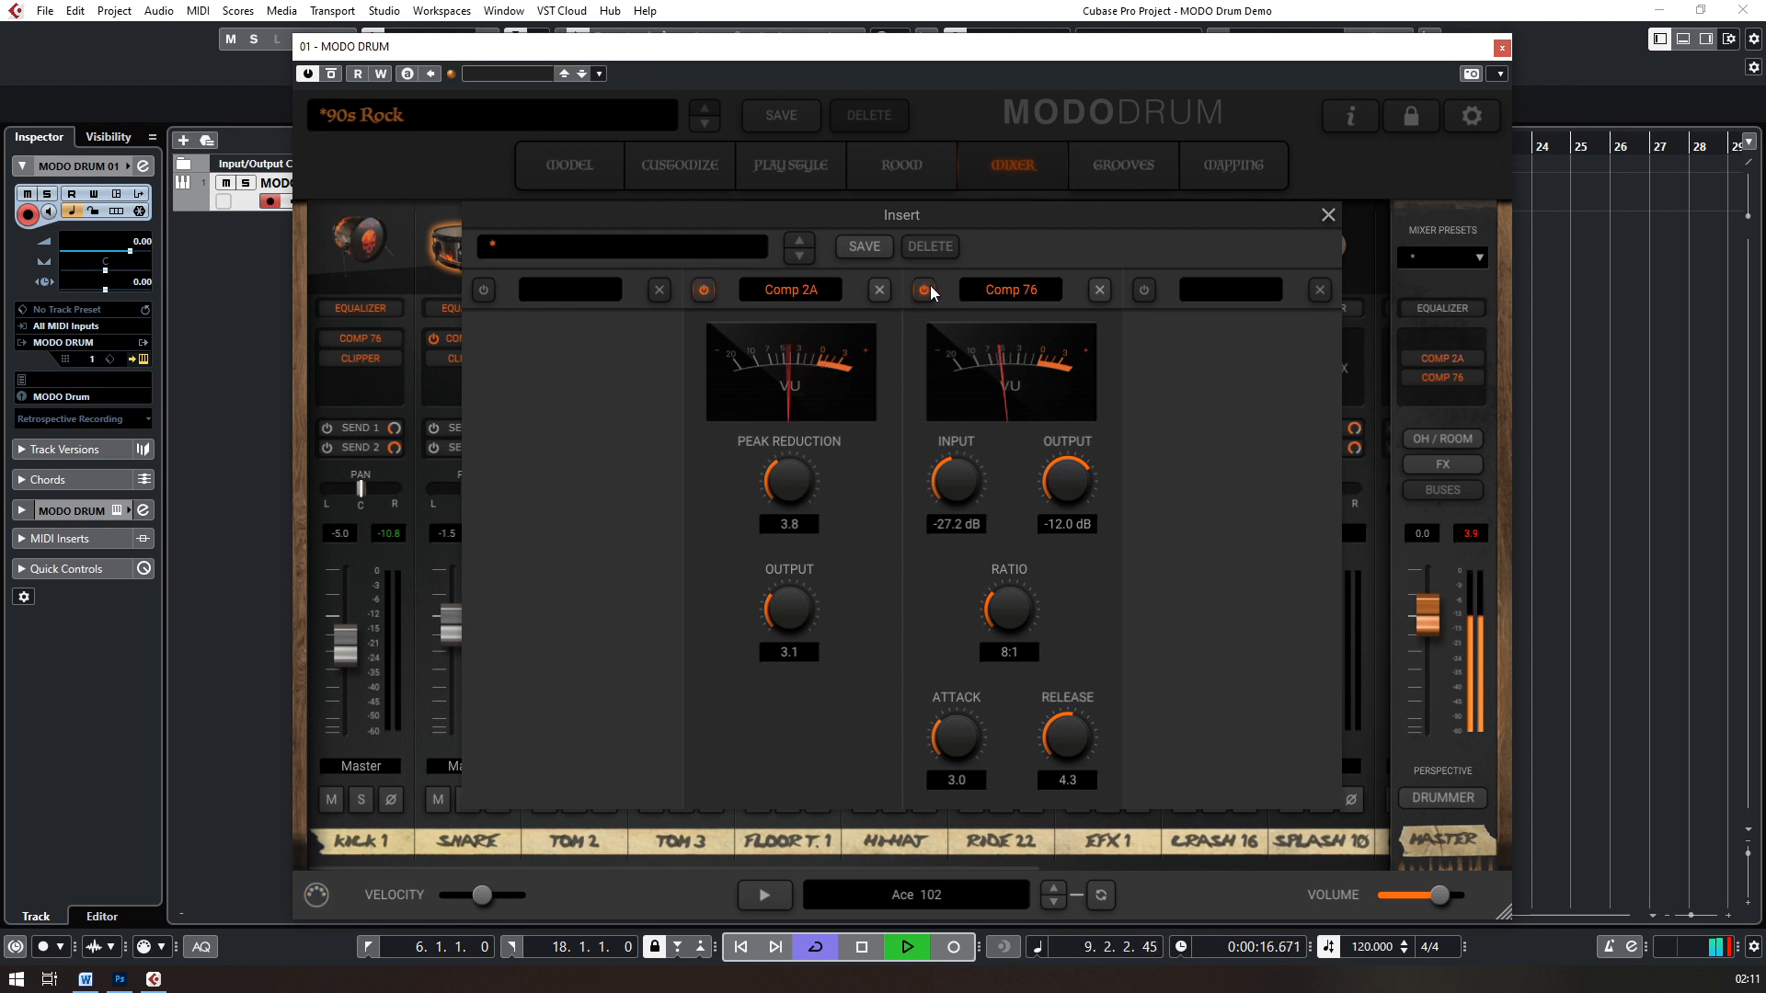
click(923, 290)
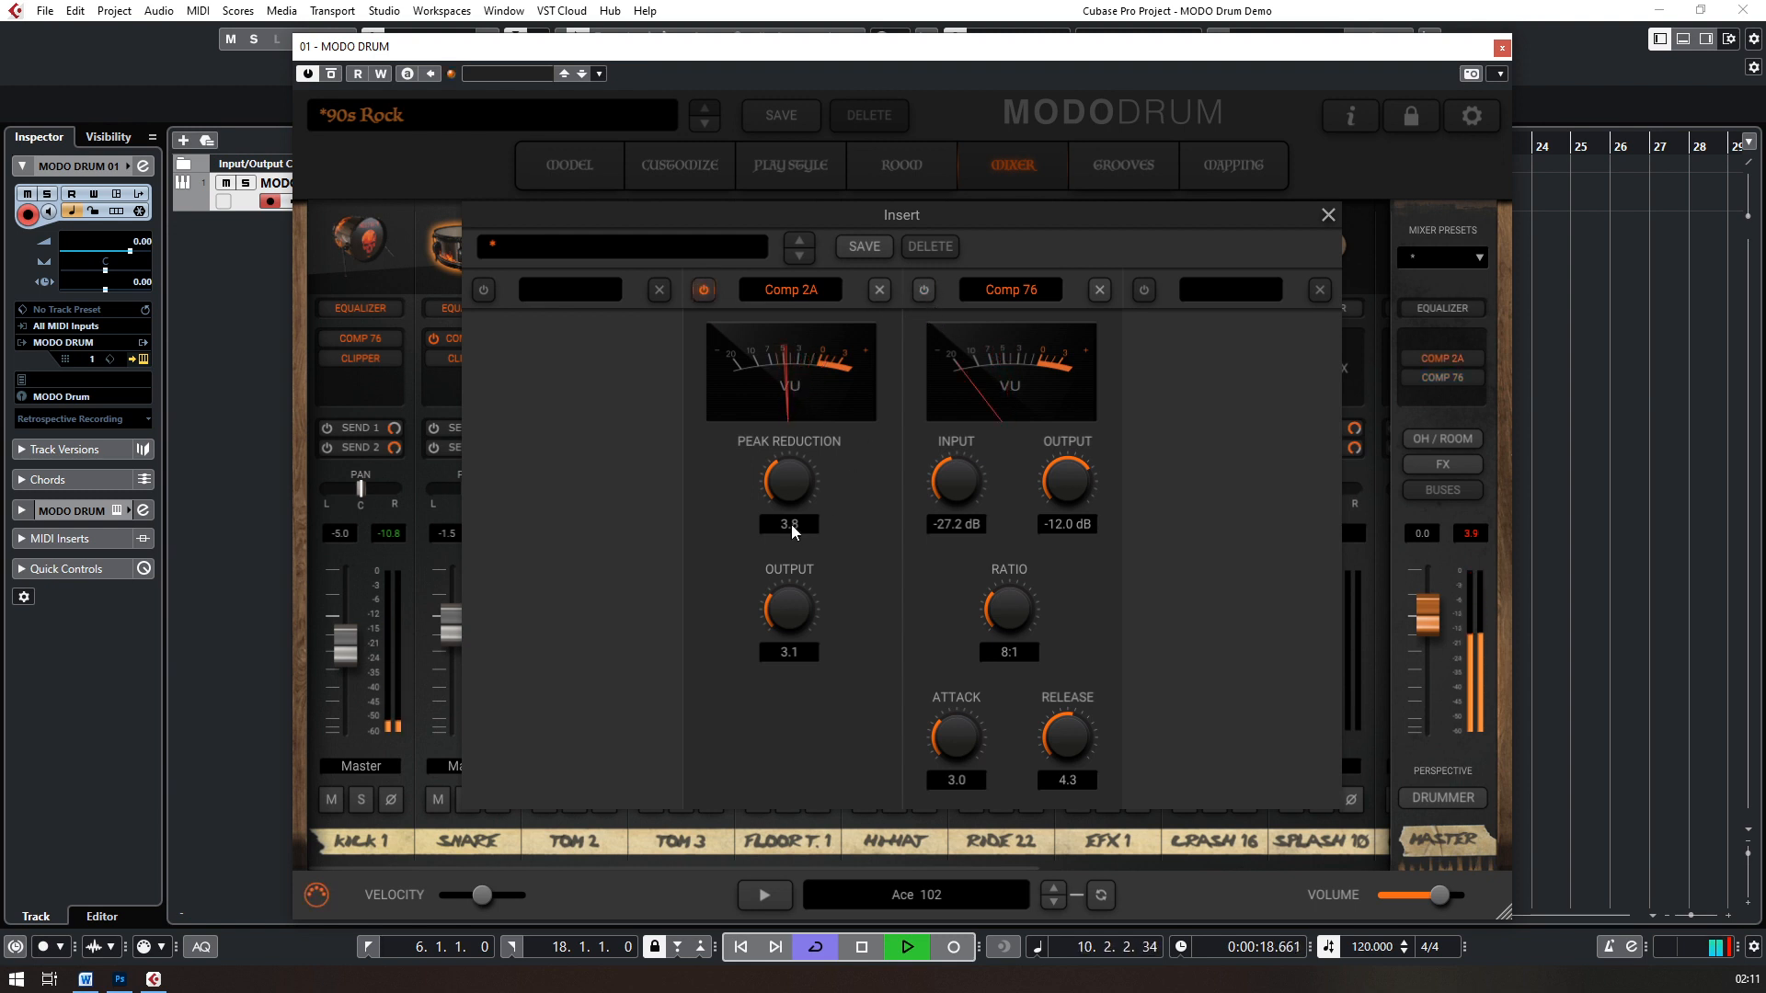
Step: Set the Comp 2A output to 3.8, compare it with the Comp 76 again, keep only the Comp 2A active, and close the master inserts with playback stopped
drag(792, 607, 792, 592)
click(704, 289)
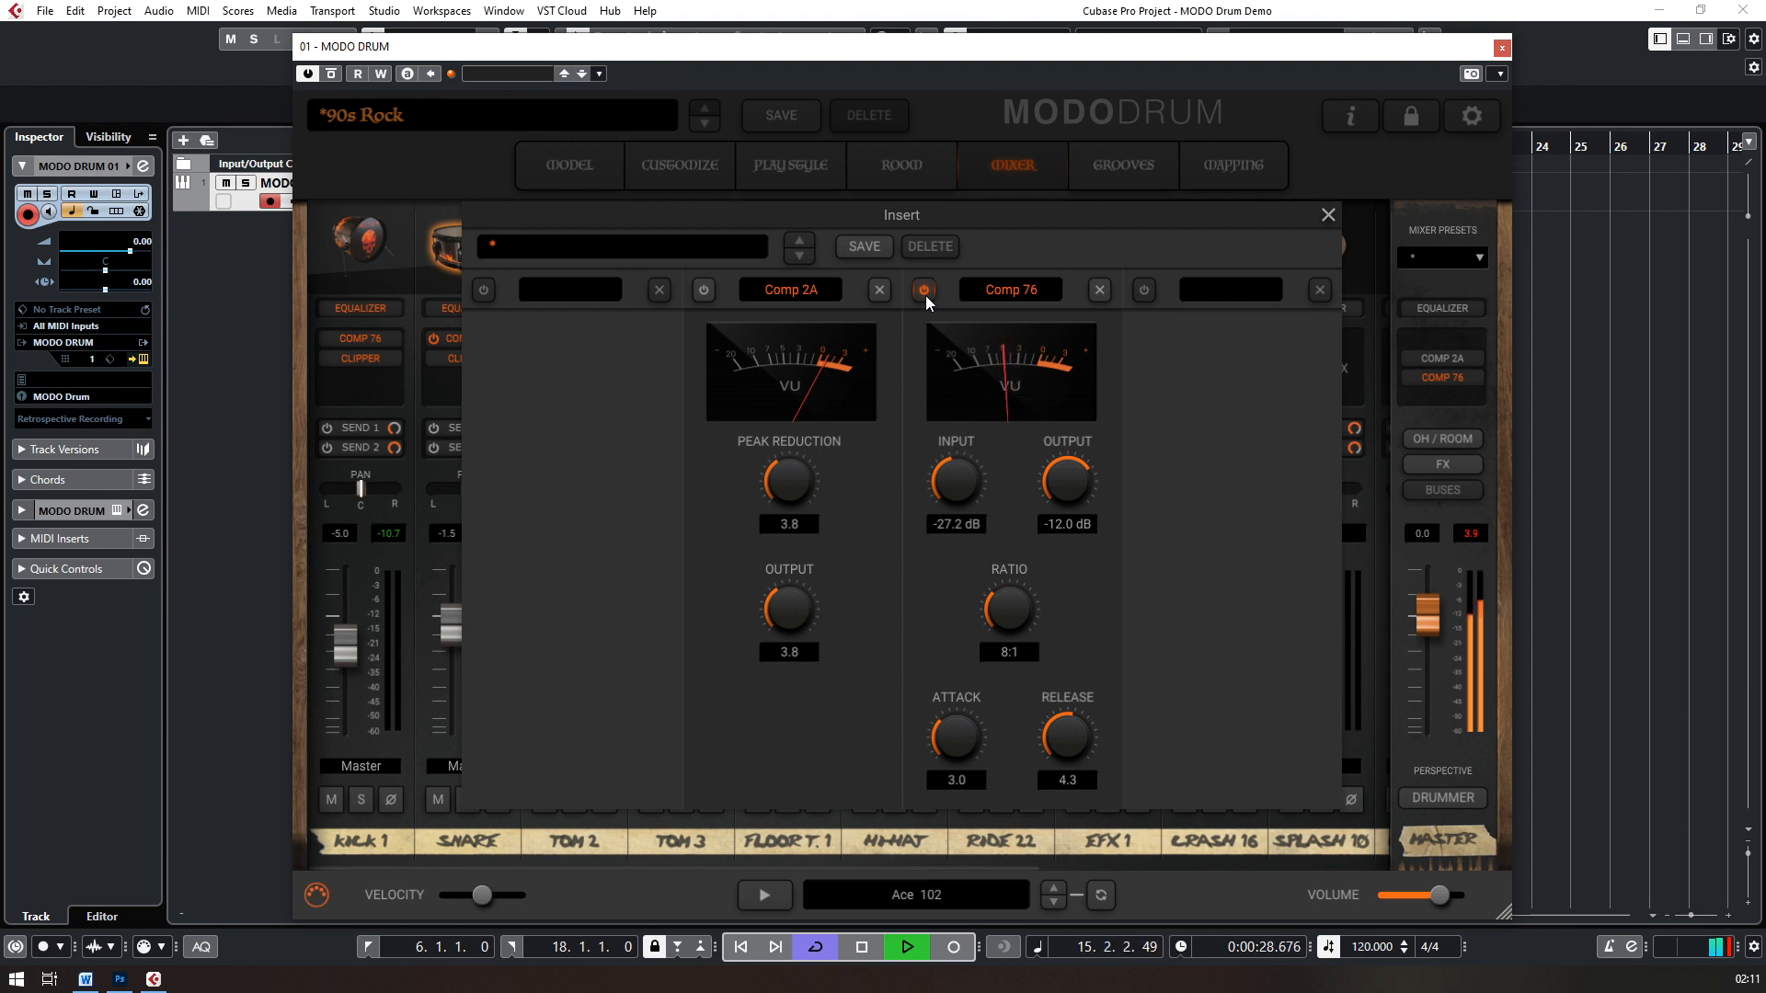
click(924, 290)
click(704, 290)
click(862, 948)
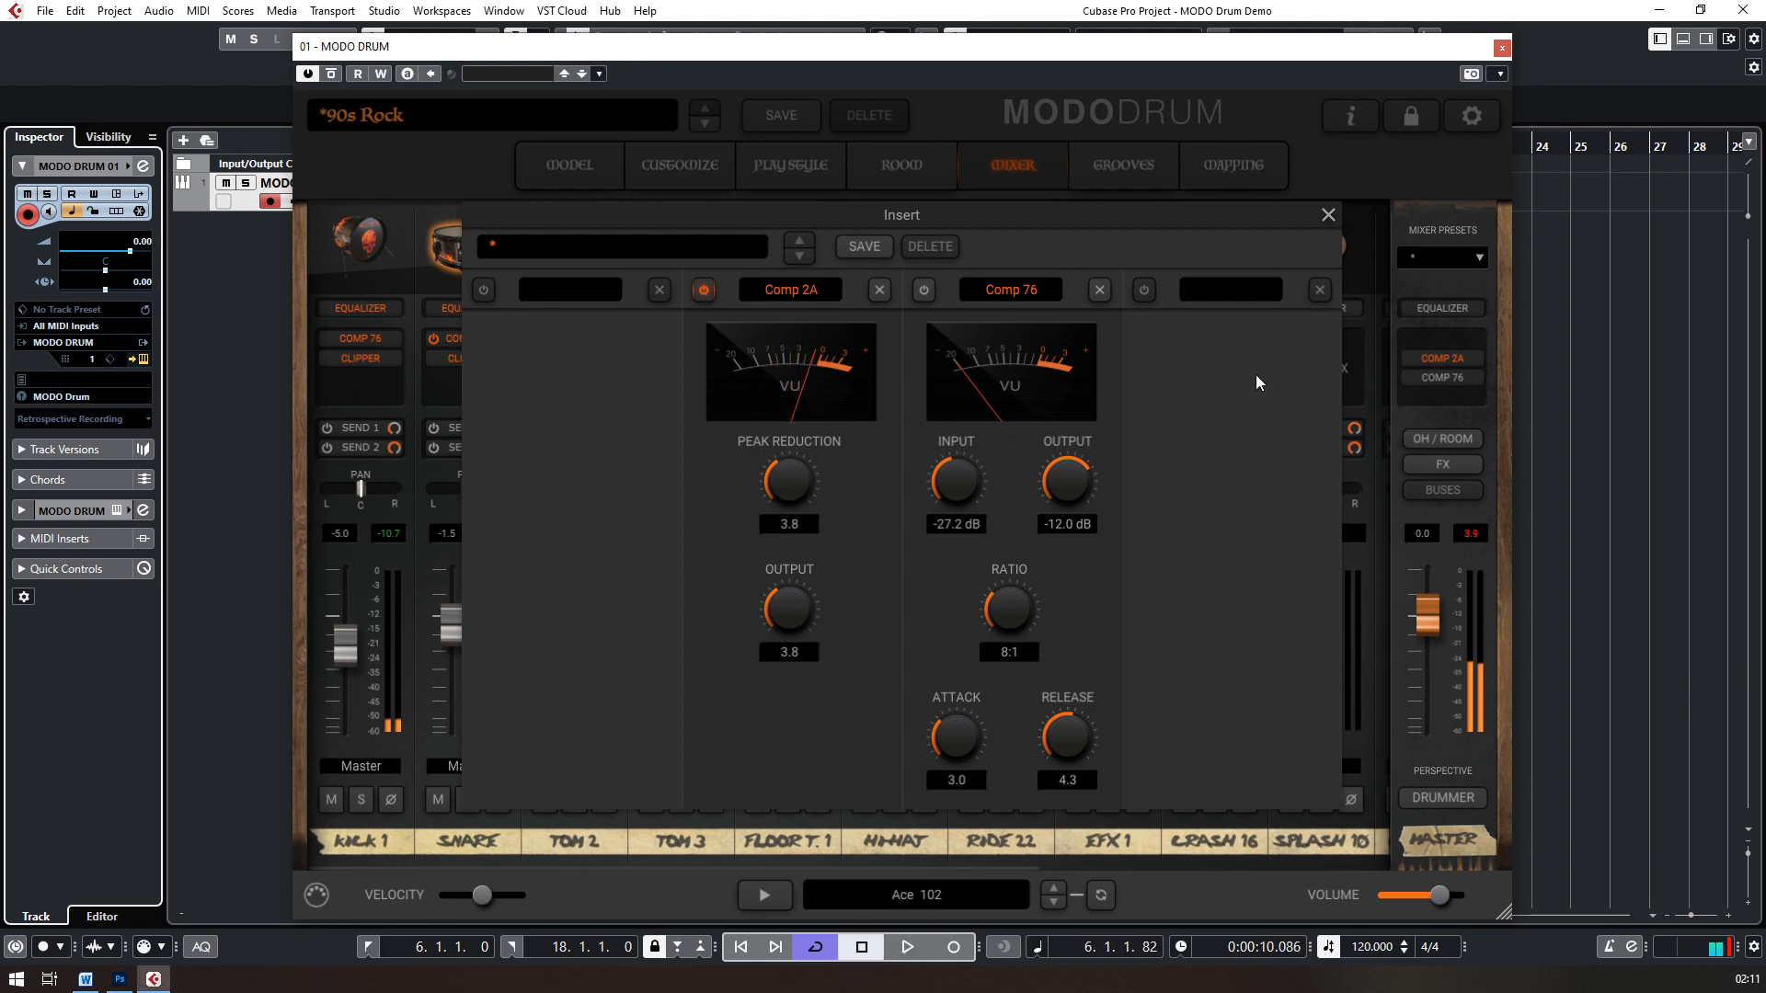
click(1328, 214)
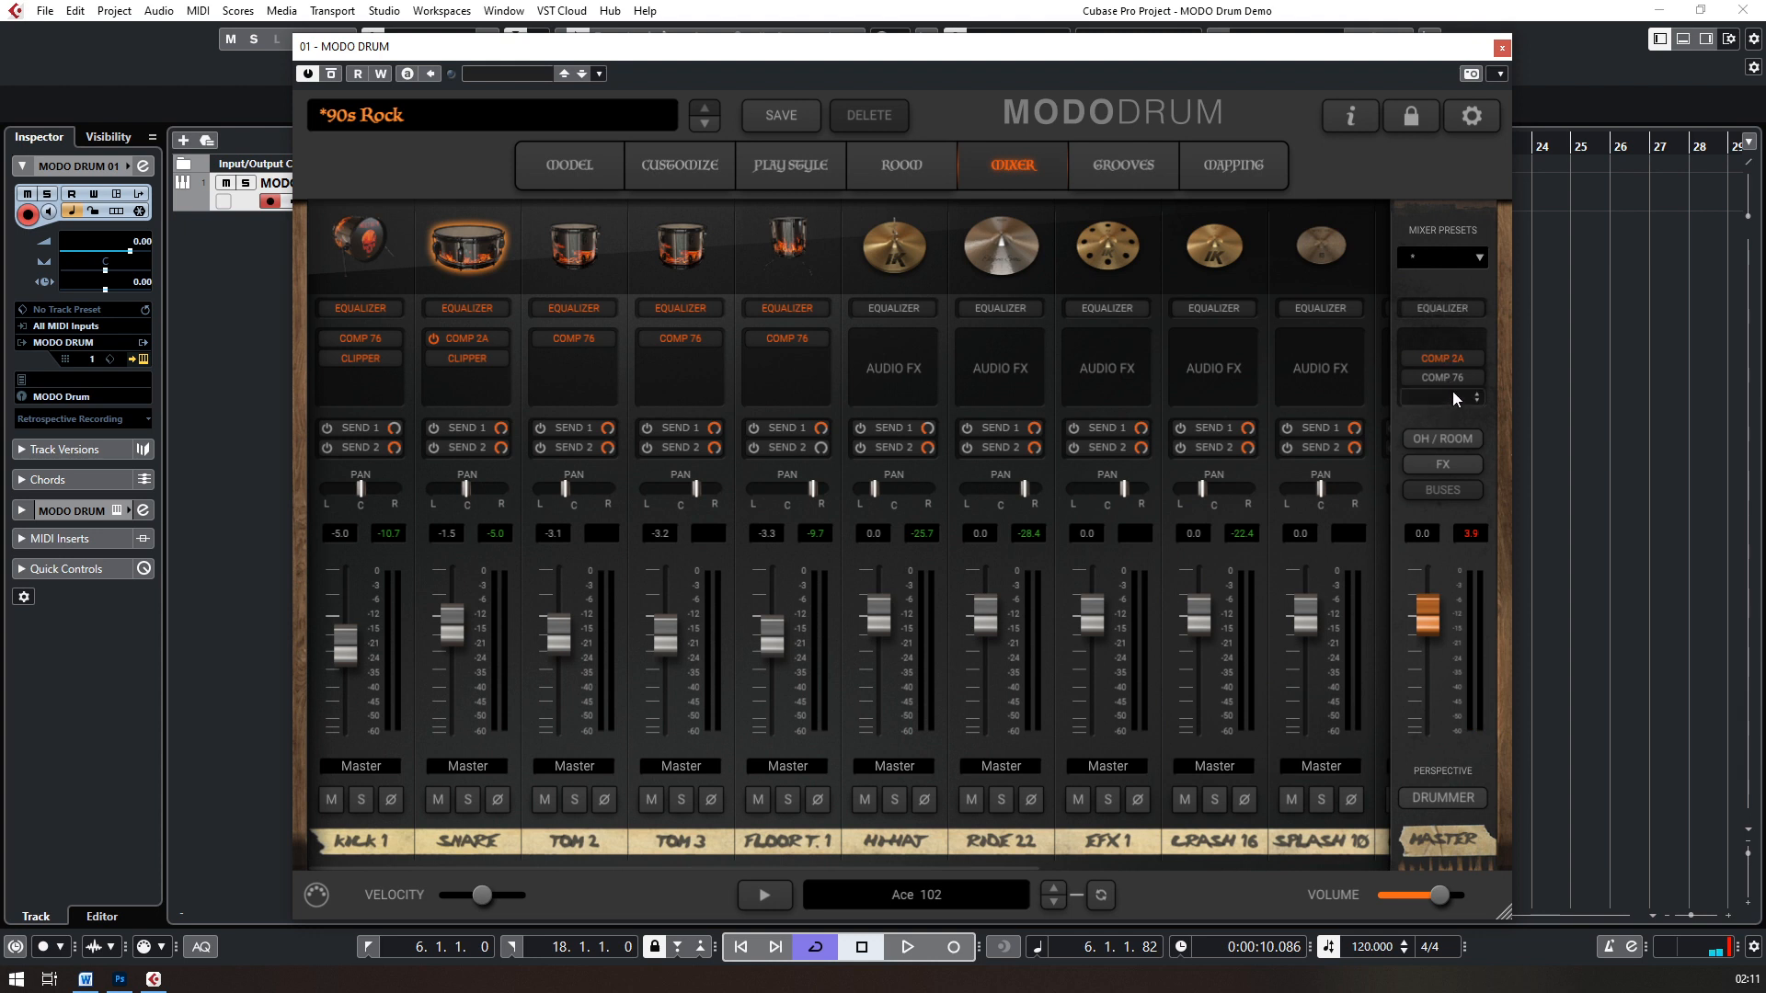
Step: Open the groove library and move the plugin window aside to view the grooves on the MODO DRUM 01 track, and move it back
click(1119, 166)
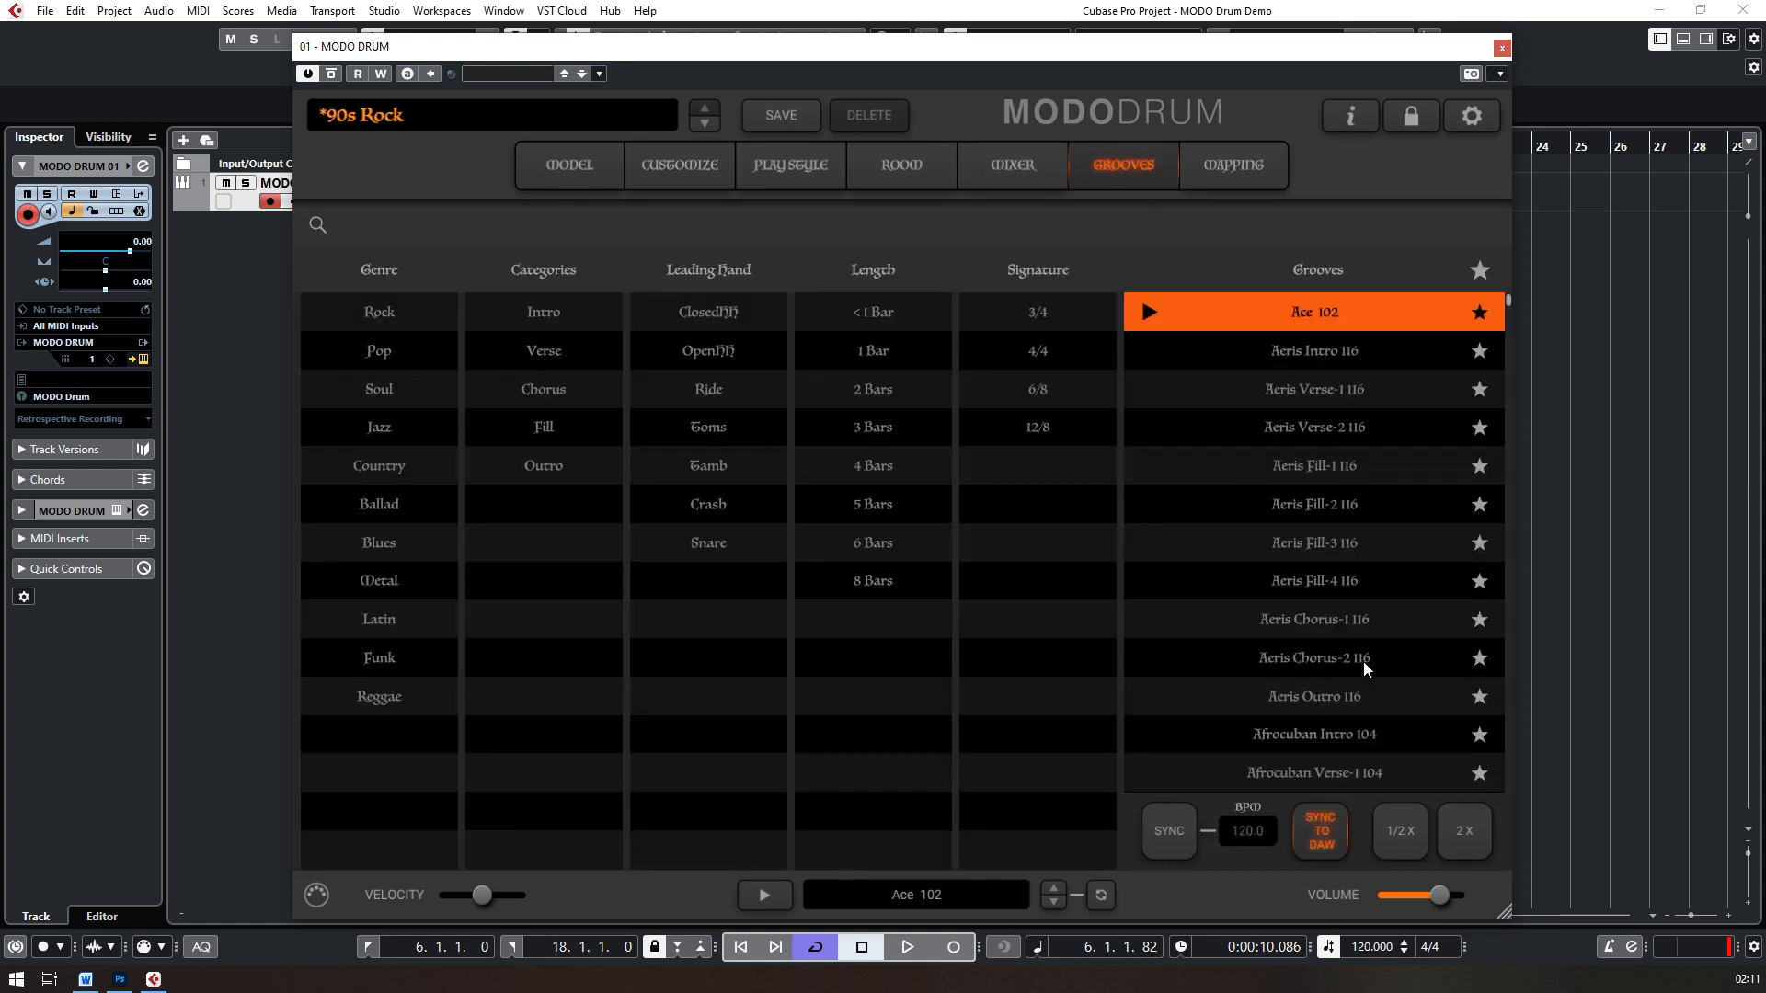
drag(855, 50, 1378, 398)
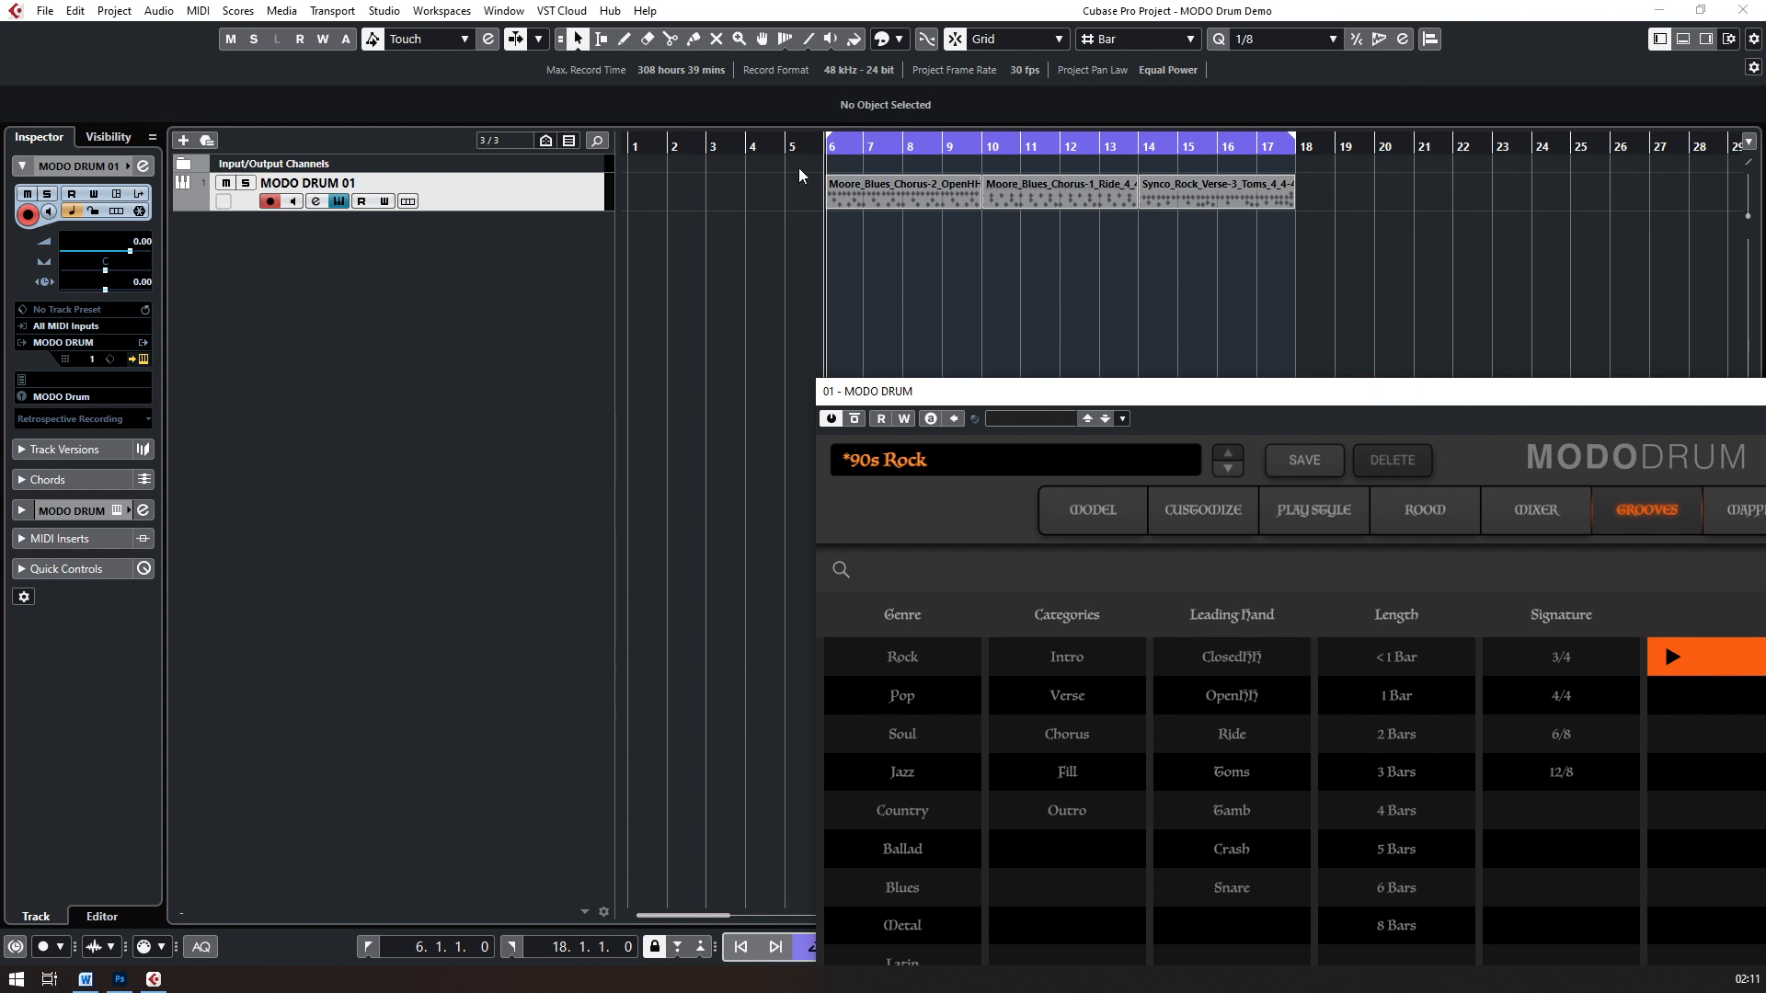
drag(1120, 400, 660, 23)
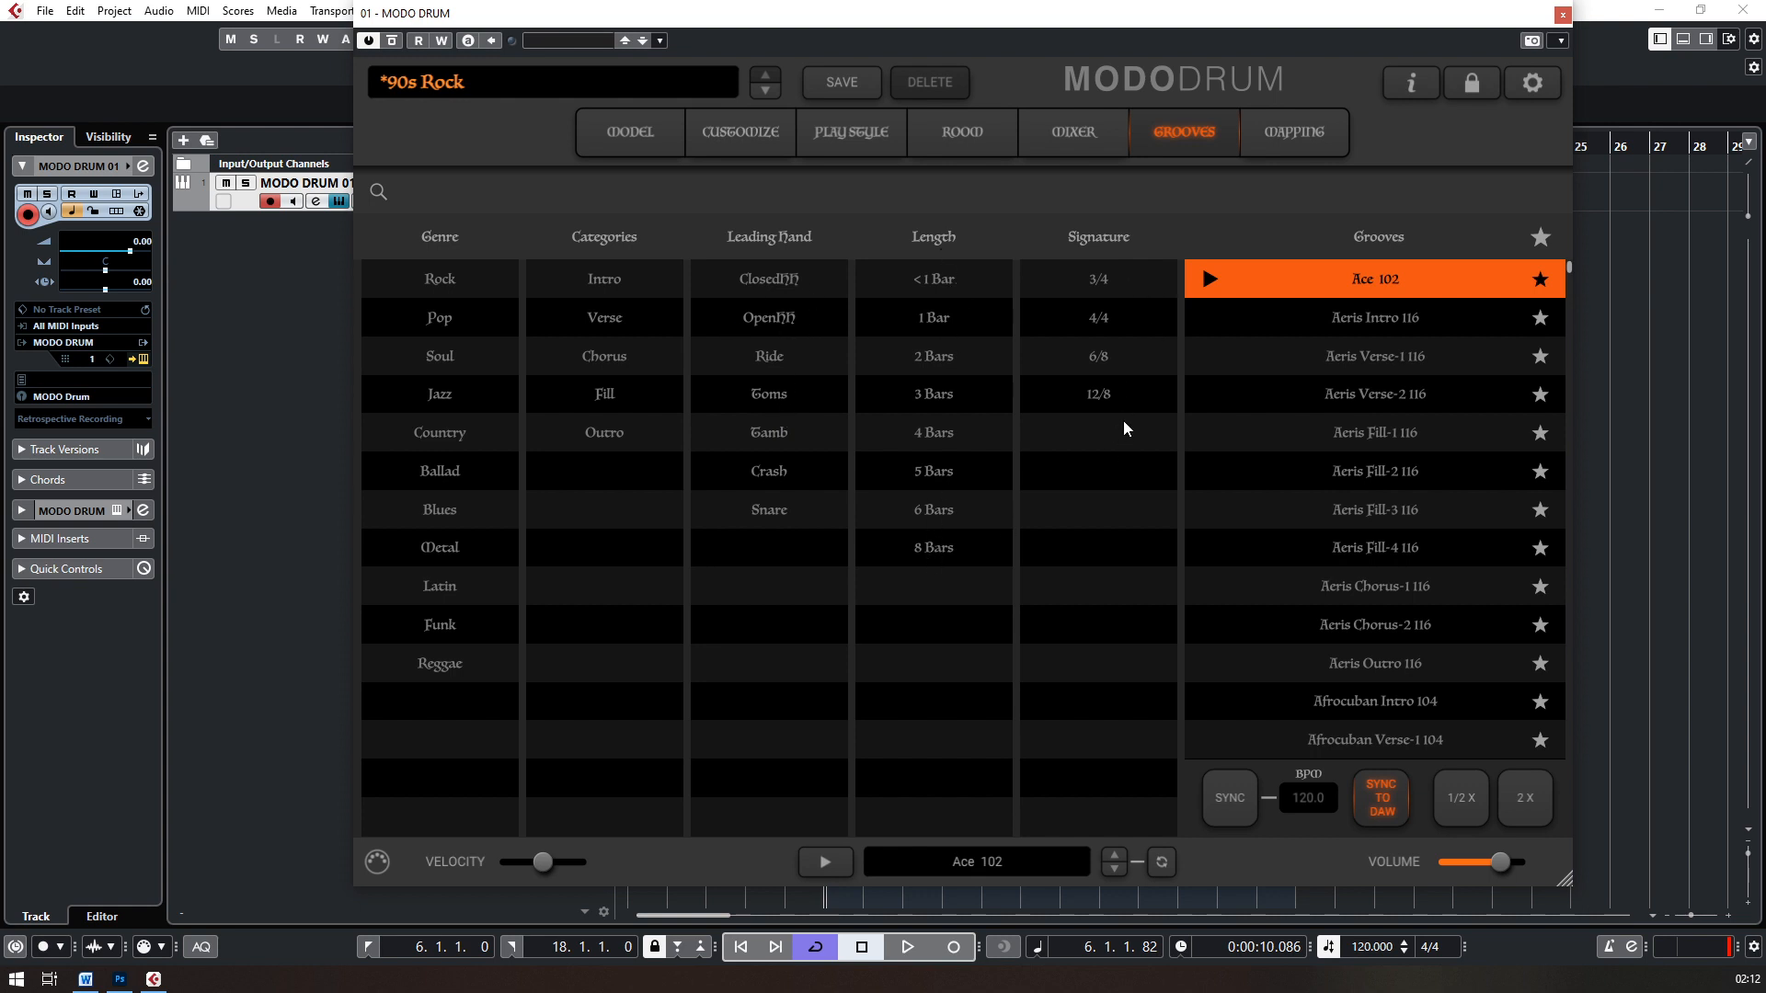
Step: Filter the grooves by Rock genre, Verse category, ClosedHH leading hand and 4/4 signature
click(454, 284)
click(618, 329)
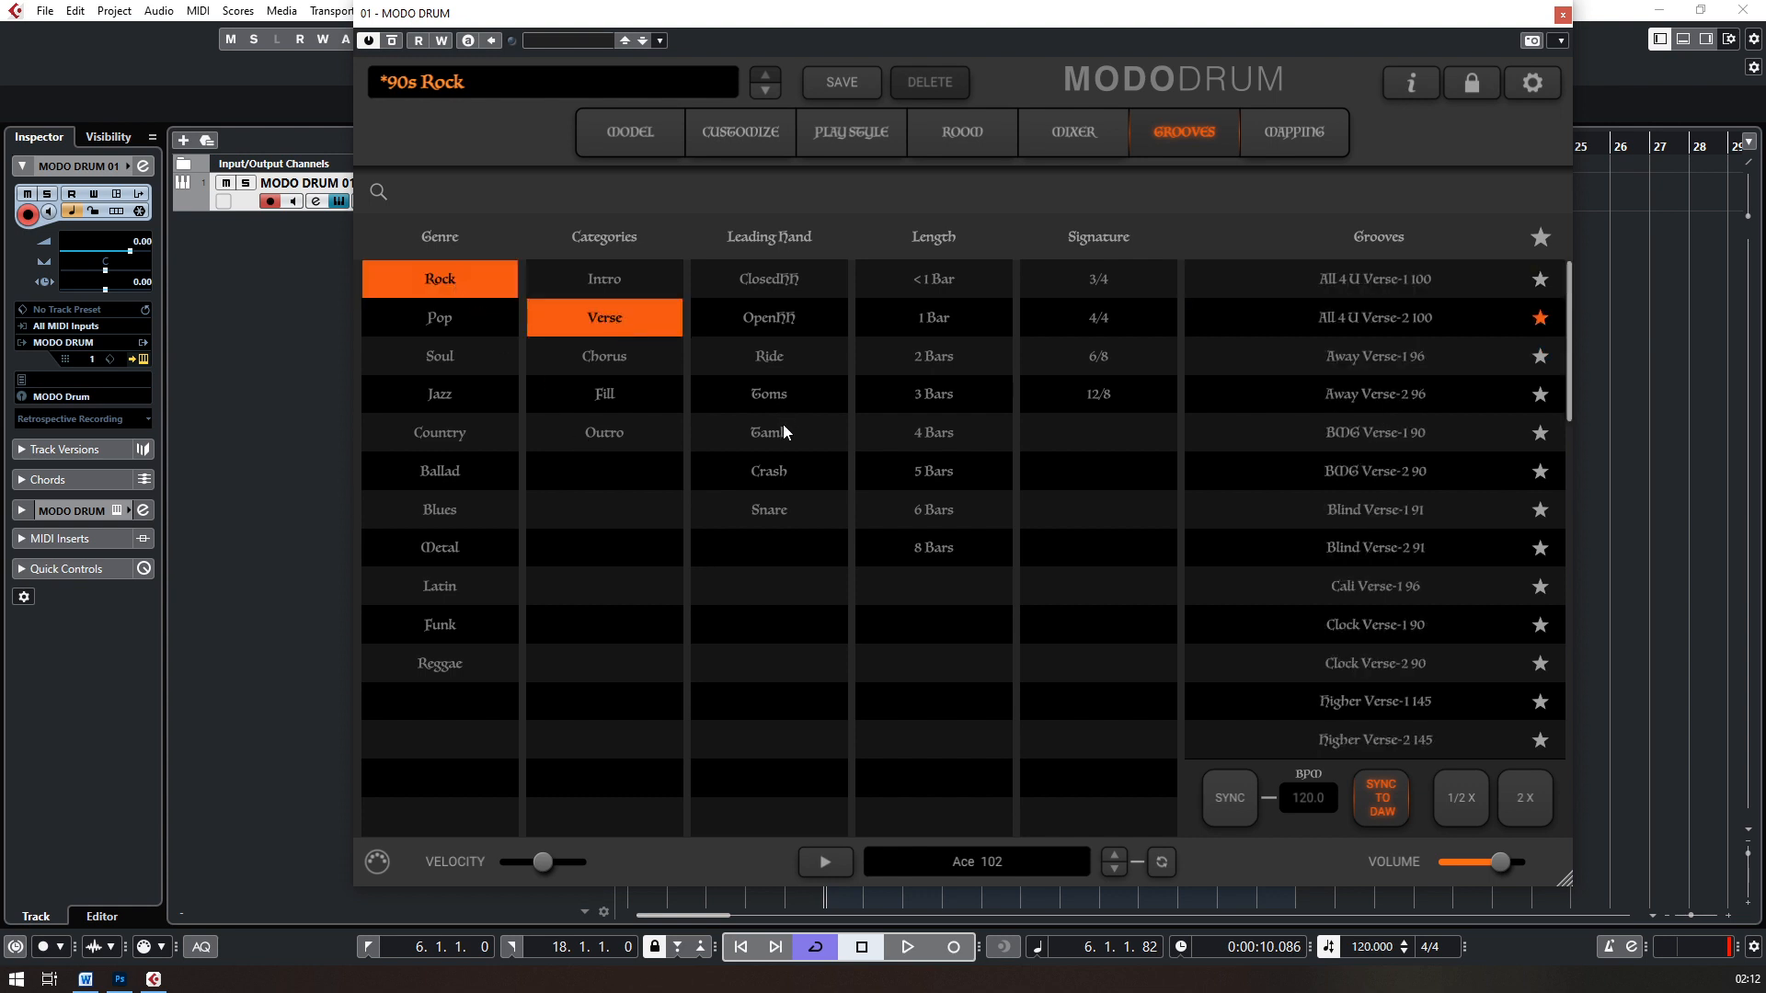
click(773, 278)
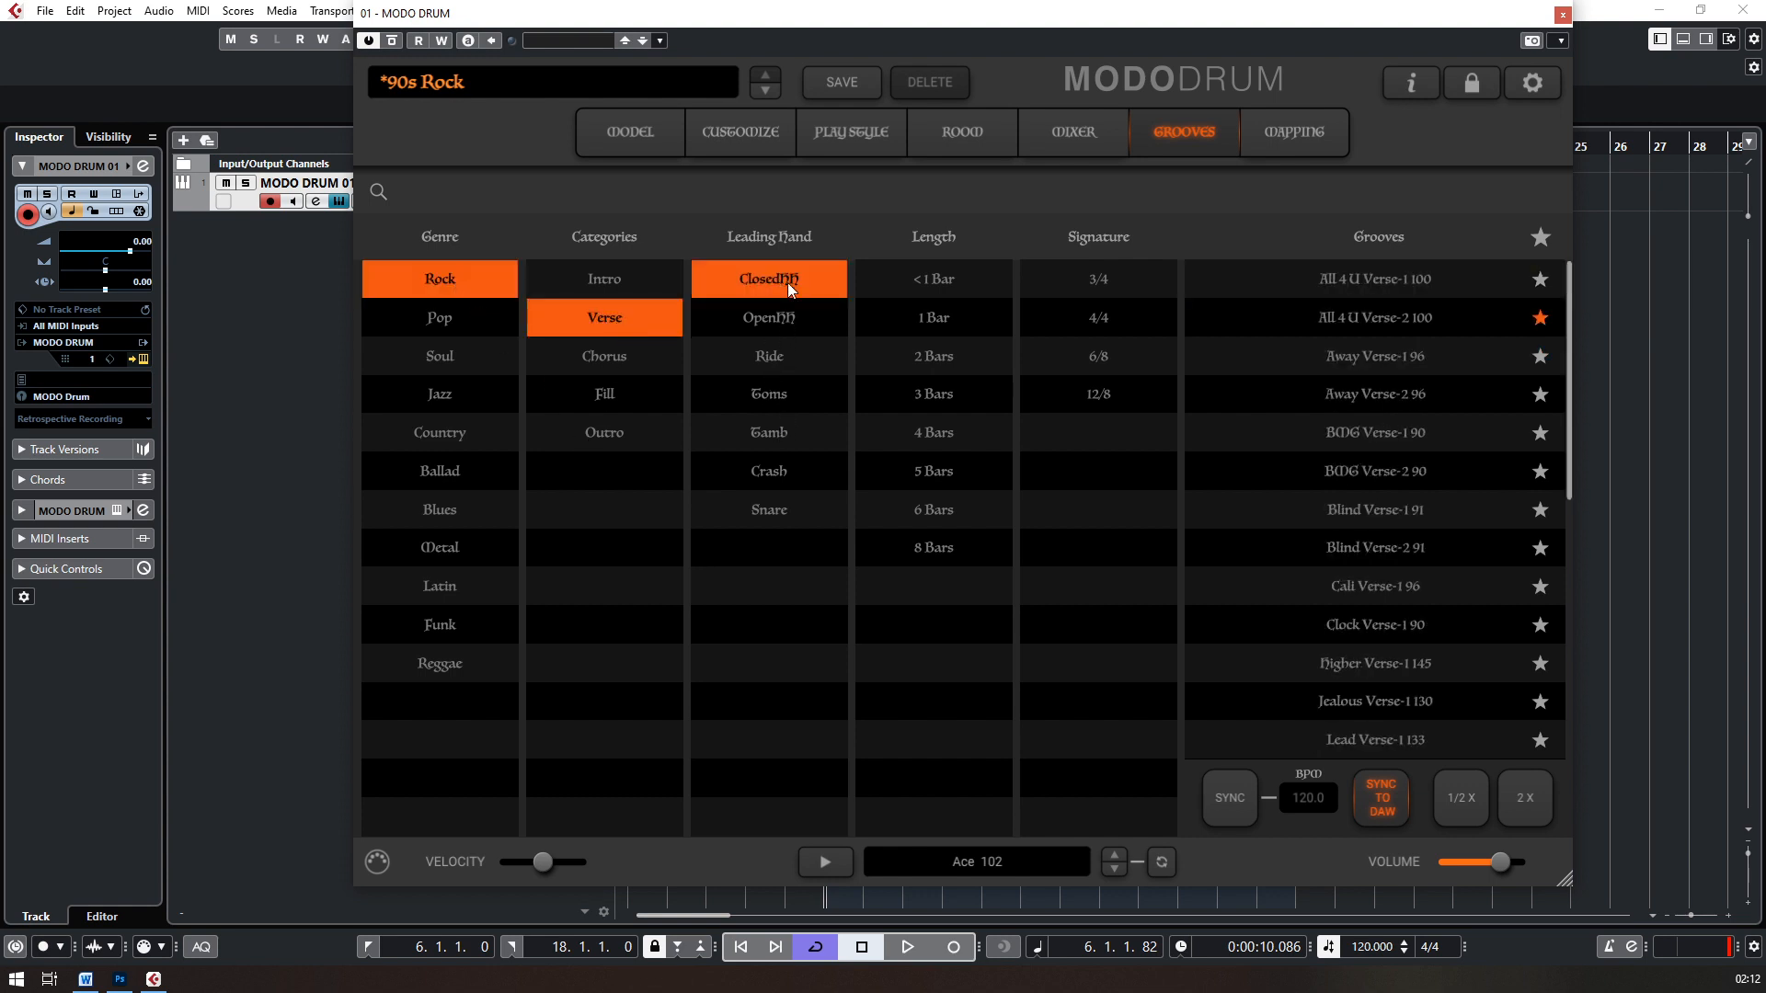
click(1129, 312)
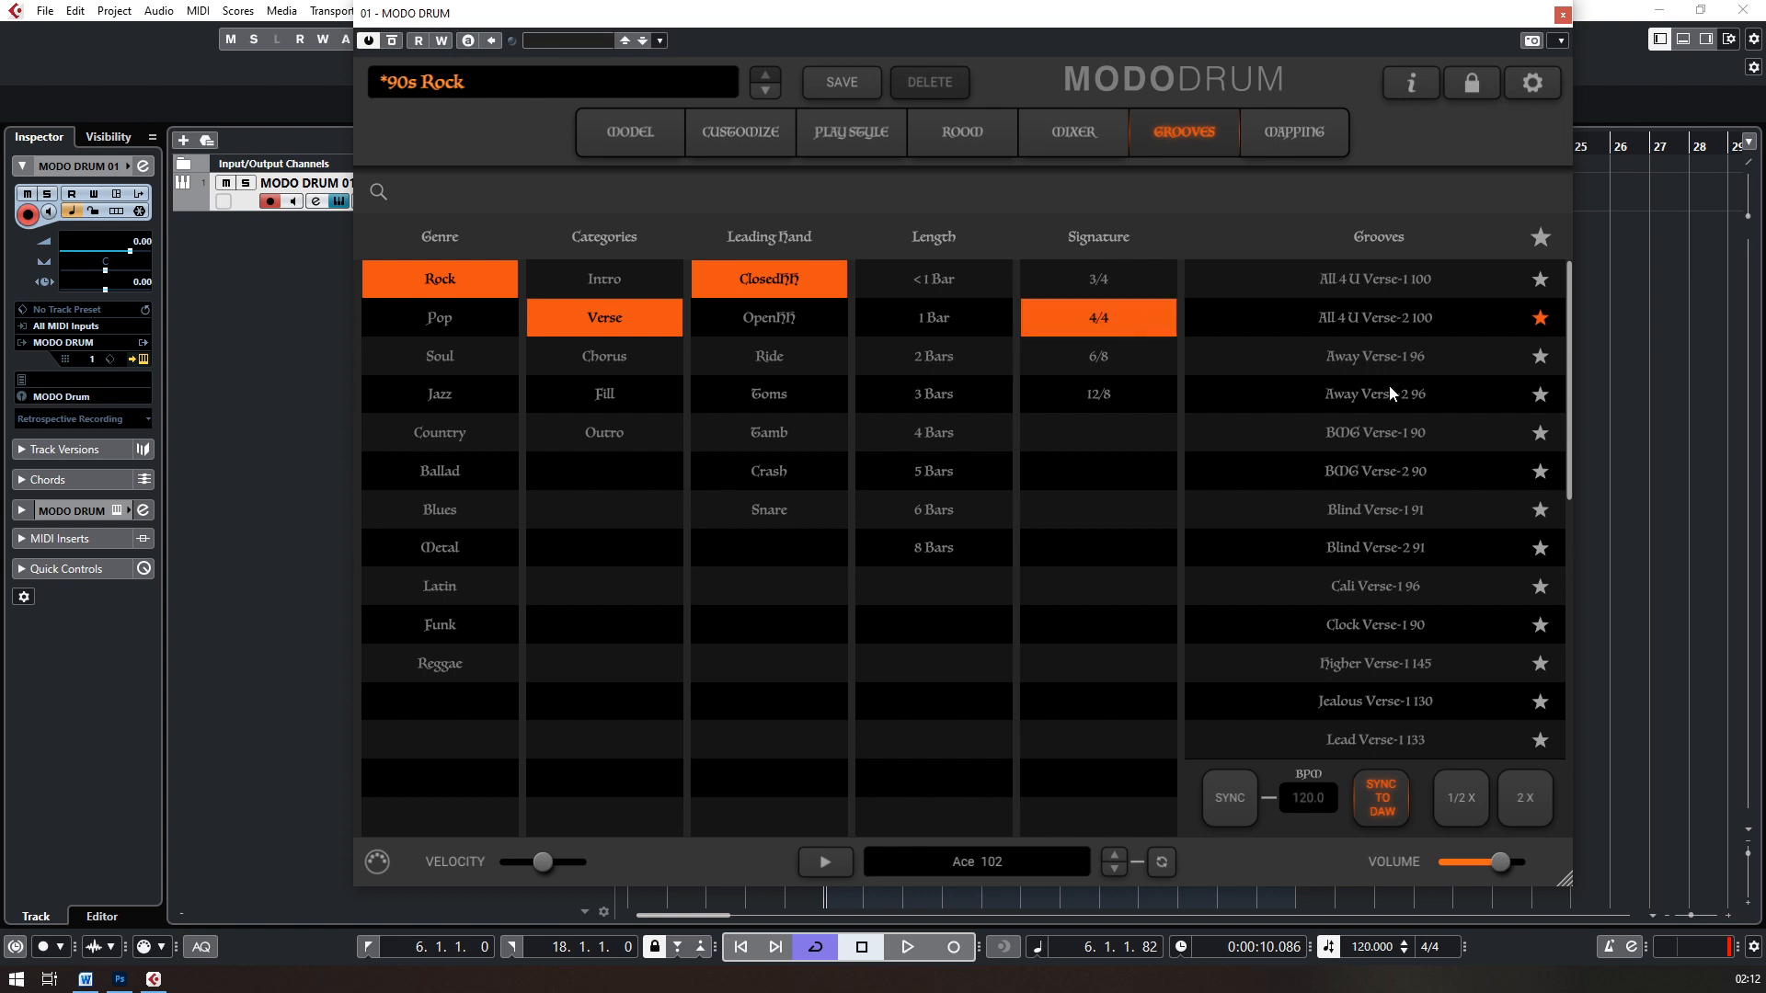
Step: Audition the All 4 U Verse-2 100 groove and stop it
click(1374, 320)
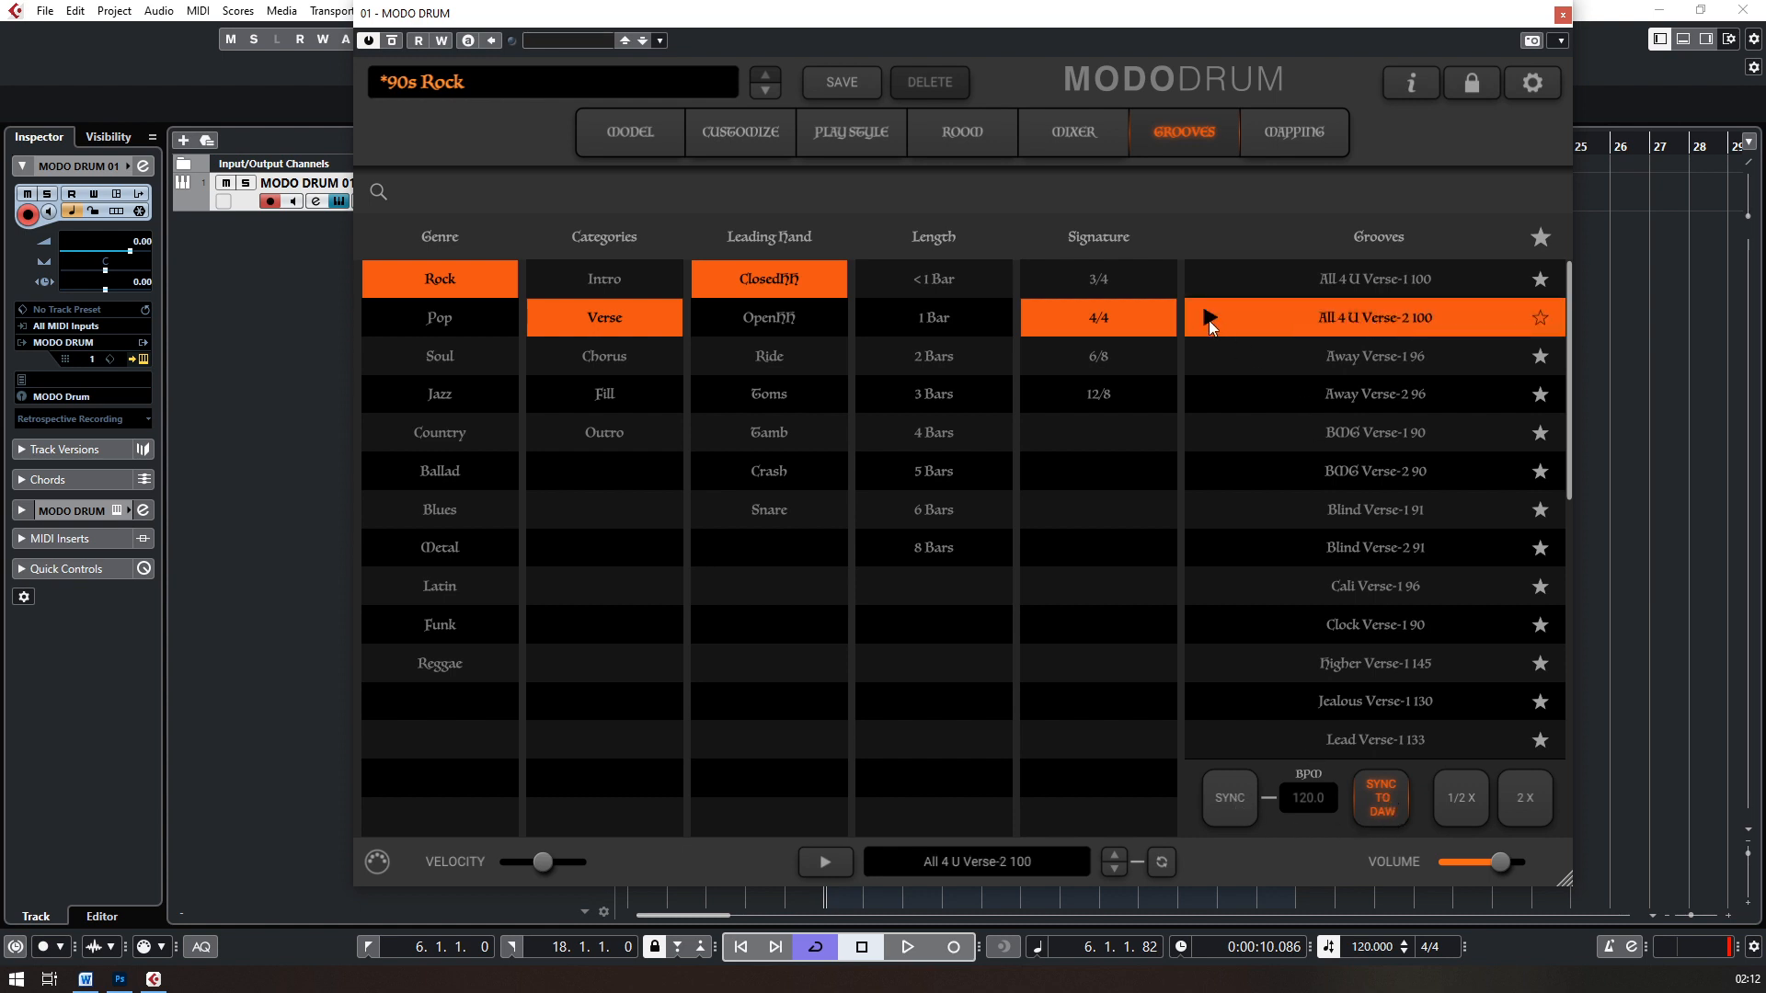
click(1209, 319)
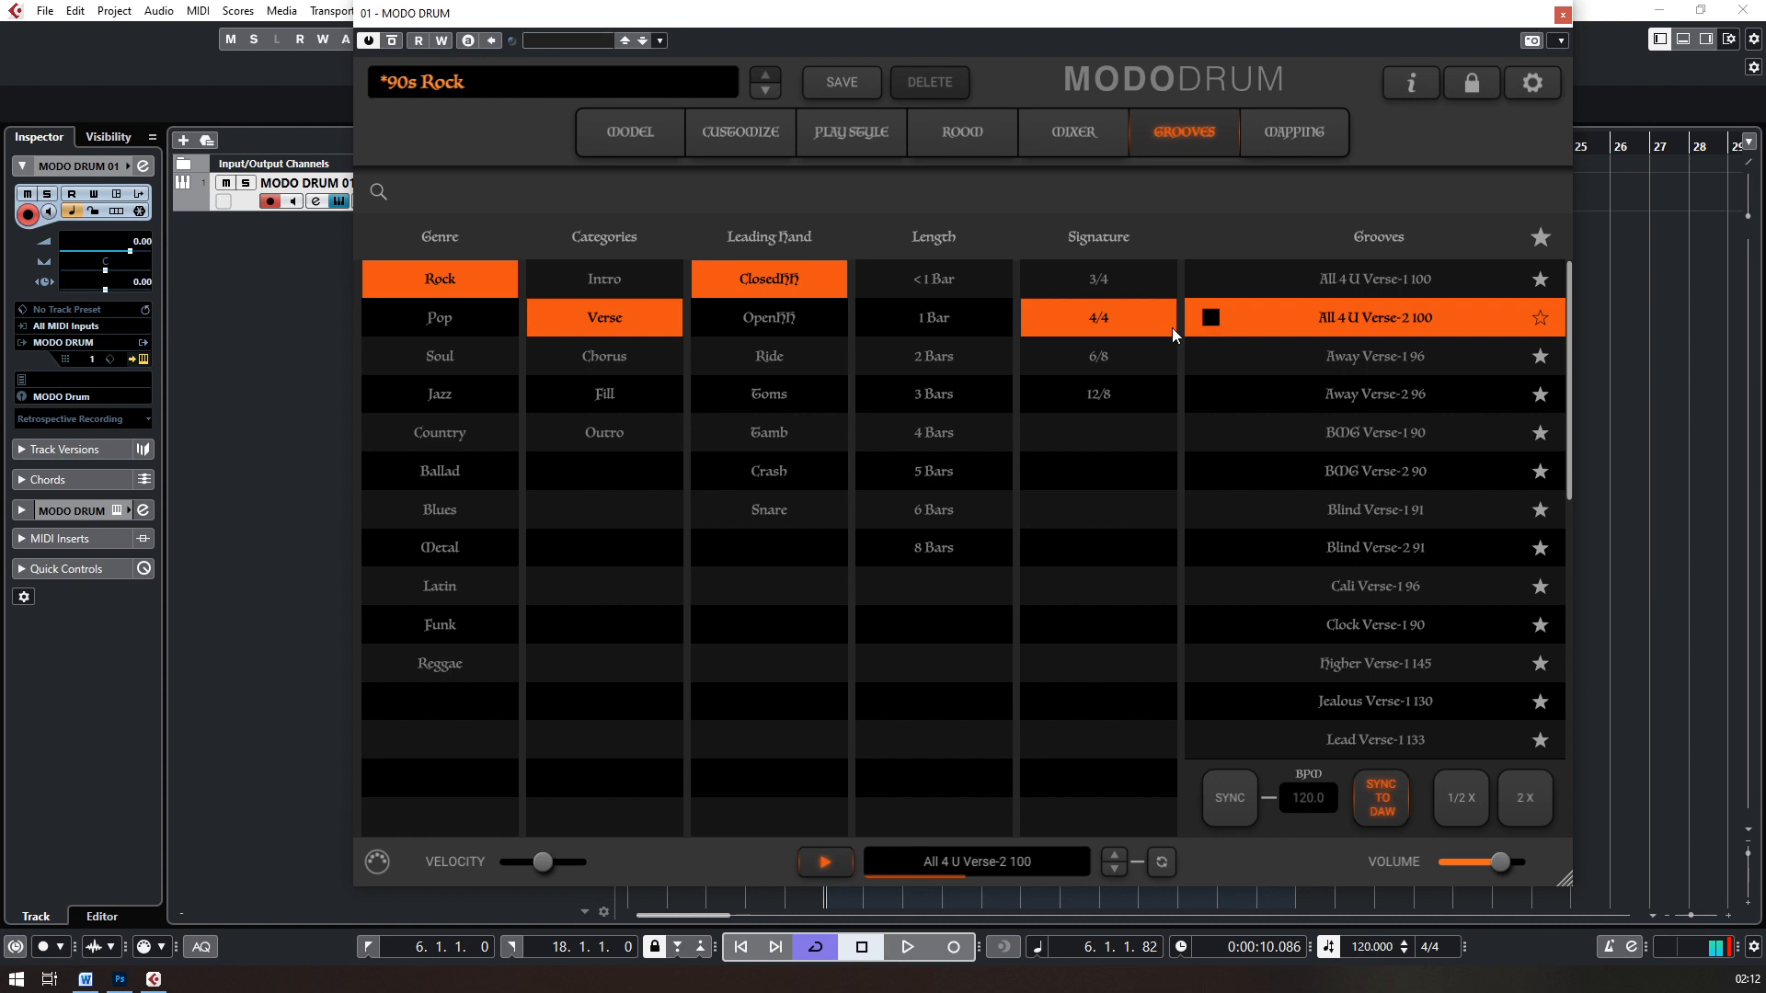
click(1211, 317)
Step: Change the leading-hand filter from ClosedHH to Toms and audition the Synco Verse-3 158 groove
click(772, 393)
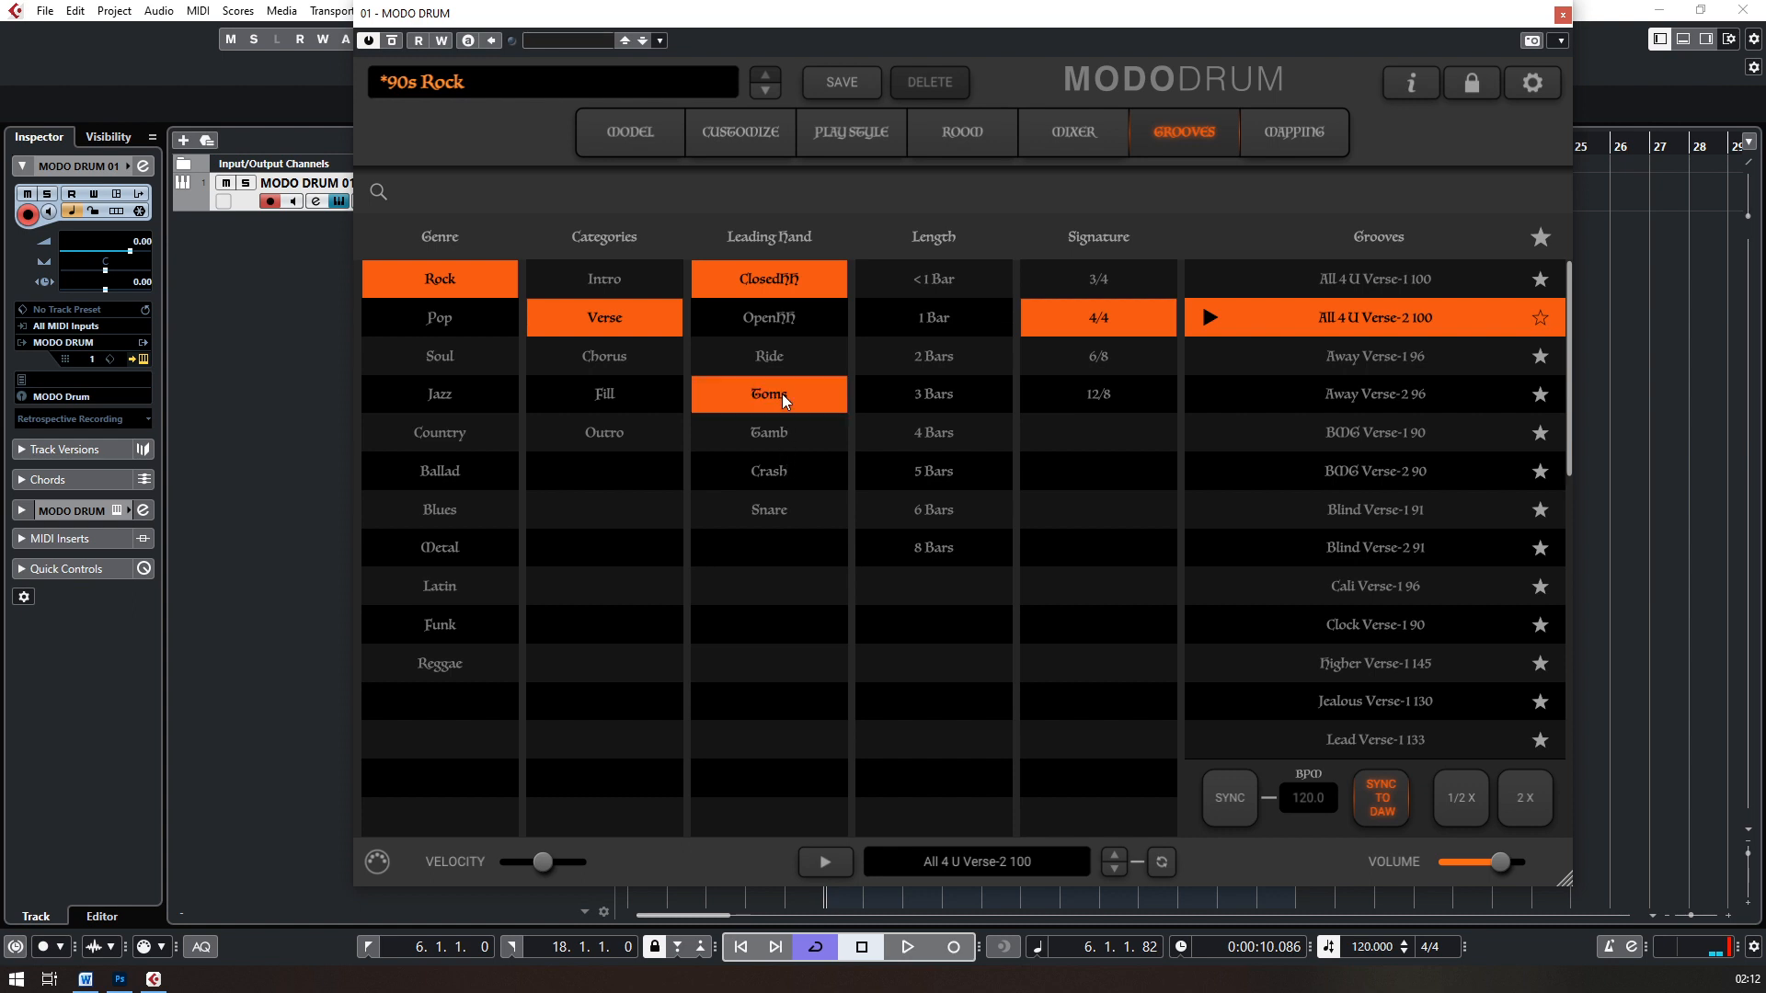
click(789, 281)
click(1360, 279)
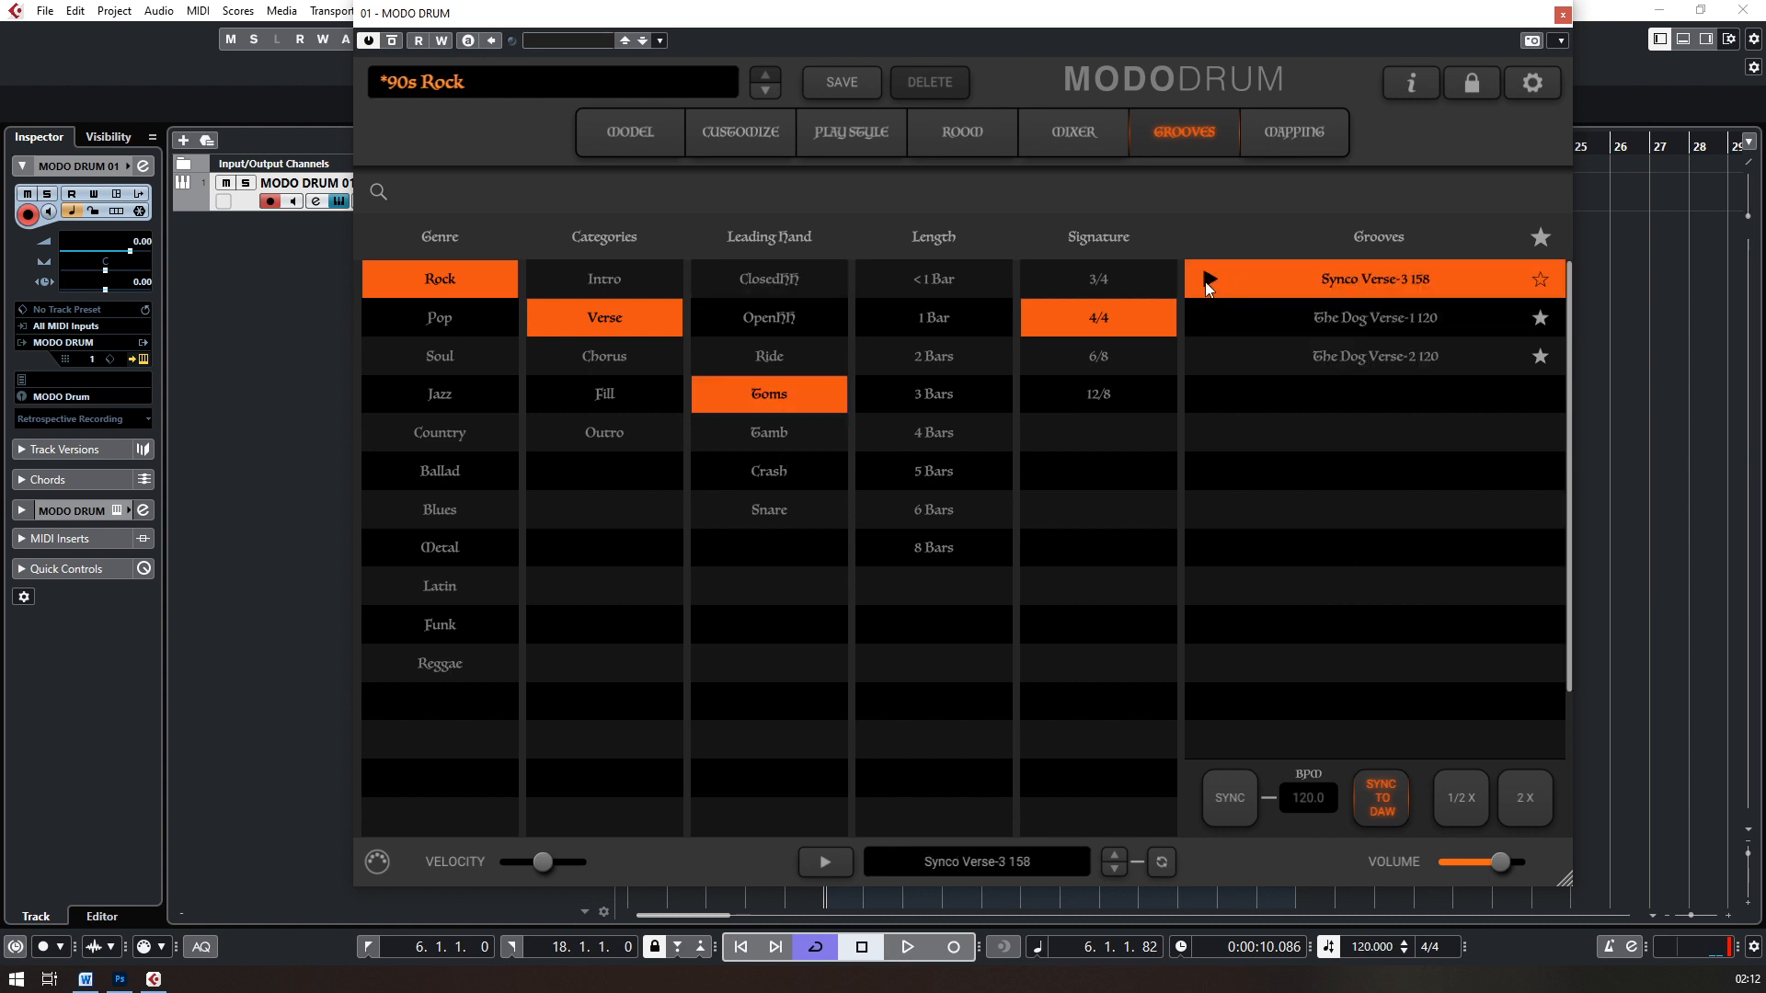
click(1208, 280)
click(1210, 281)
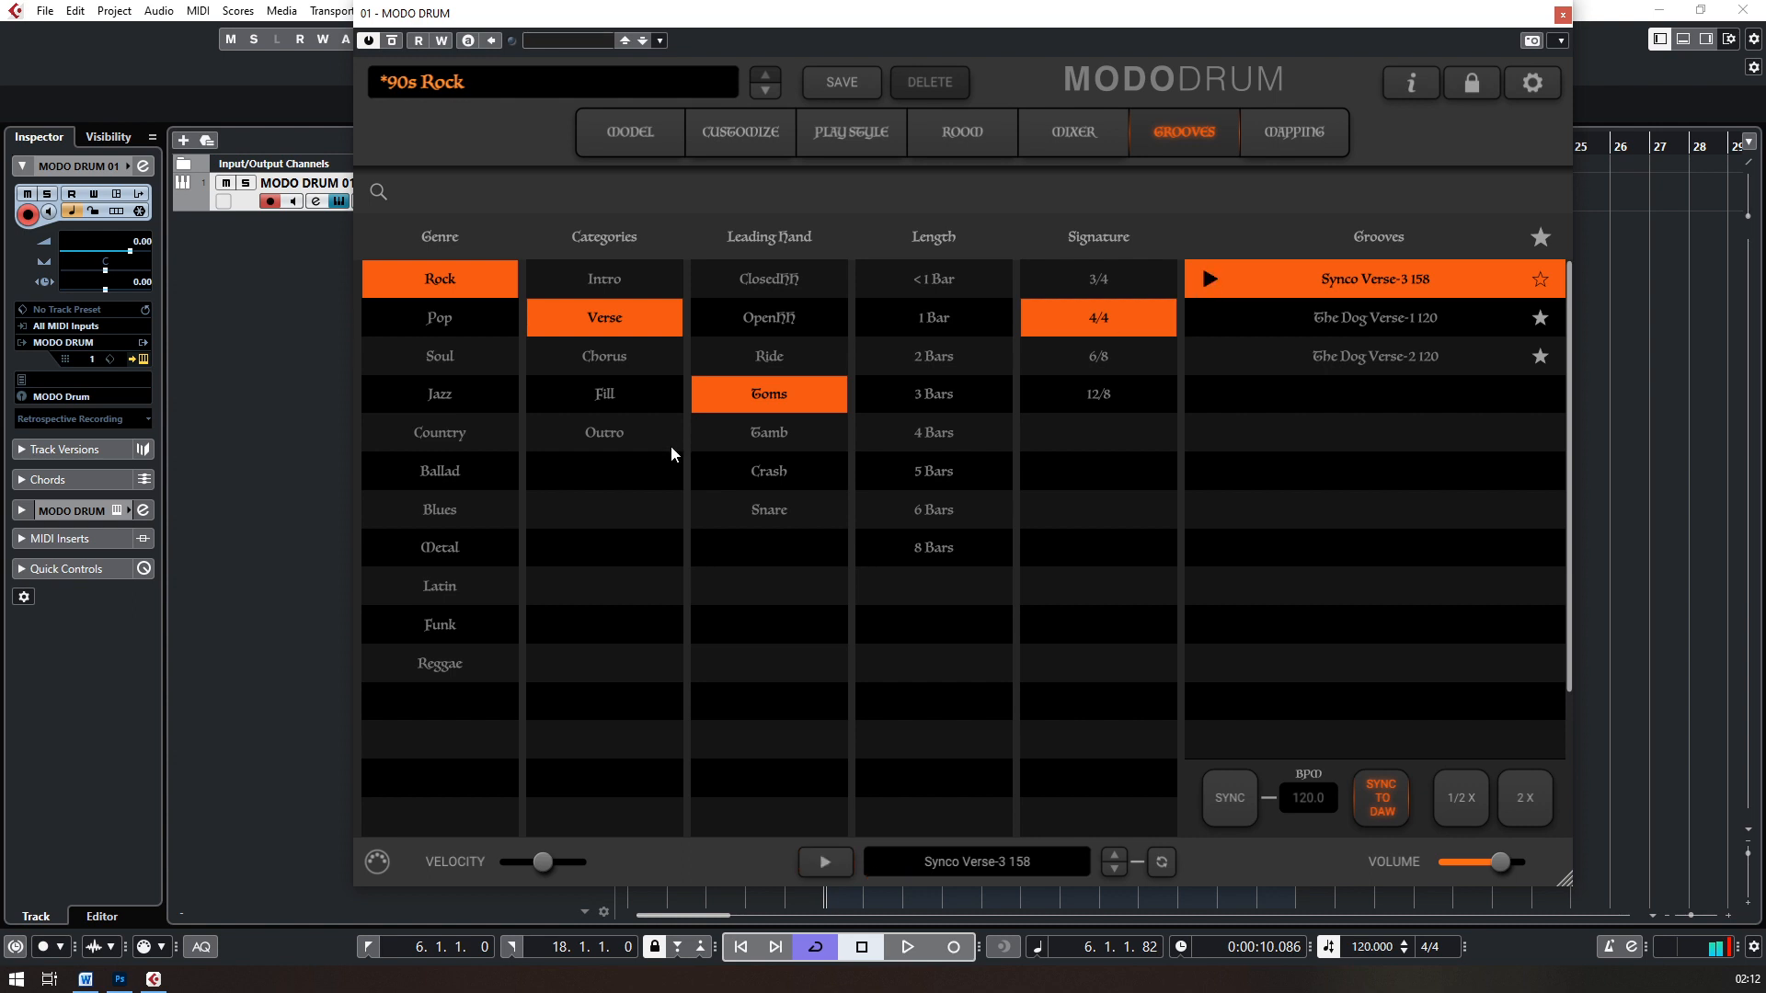
Step: Try the Ride filter, switch to OpenHH, and audition Clock Verse-2 90, Higher Verse-2 145 and Jealous Verse-2 130
click(782, 361)
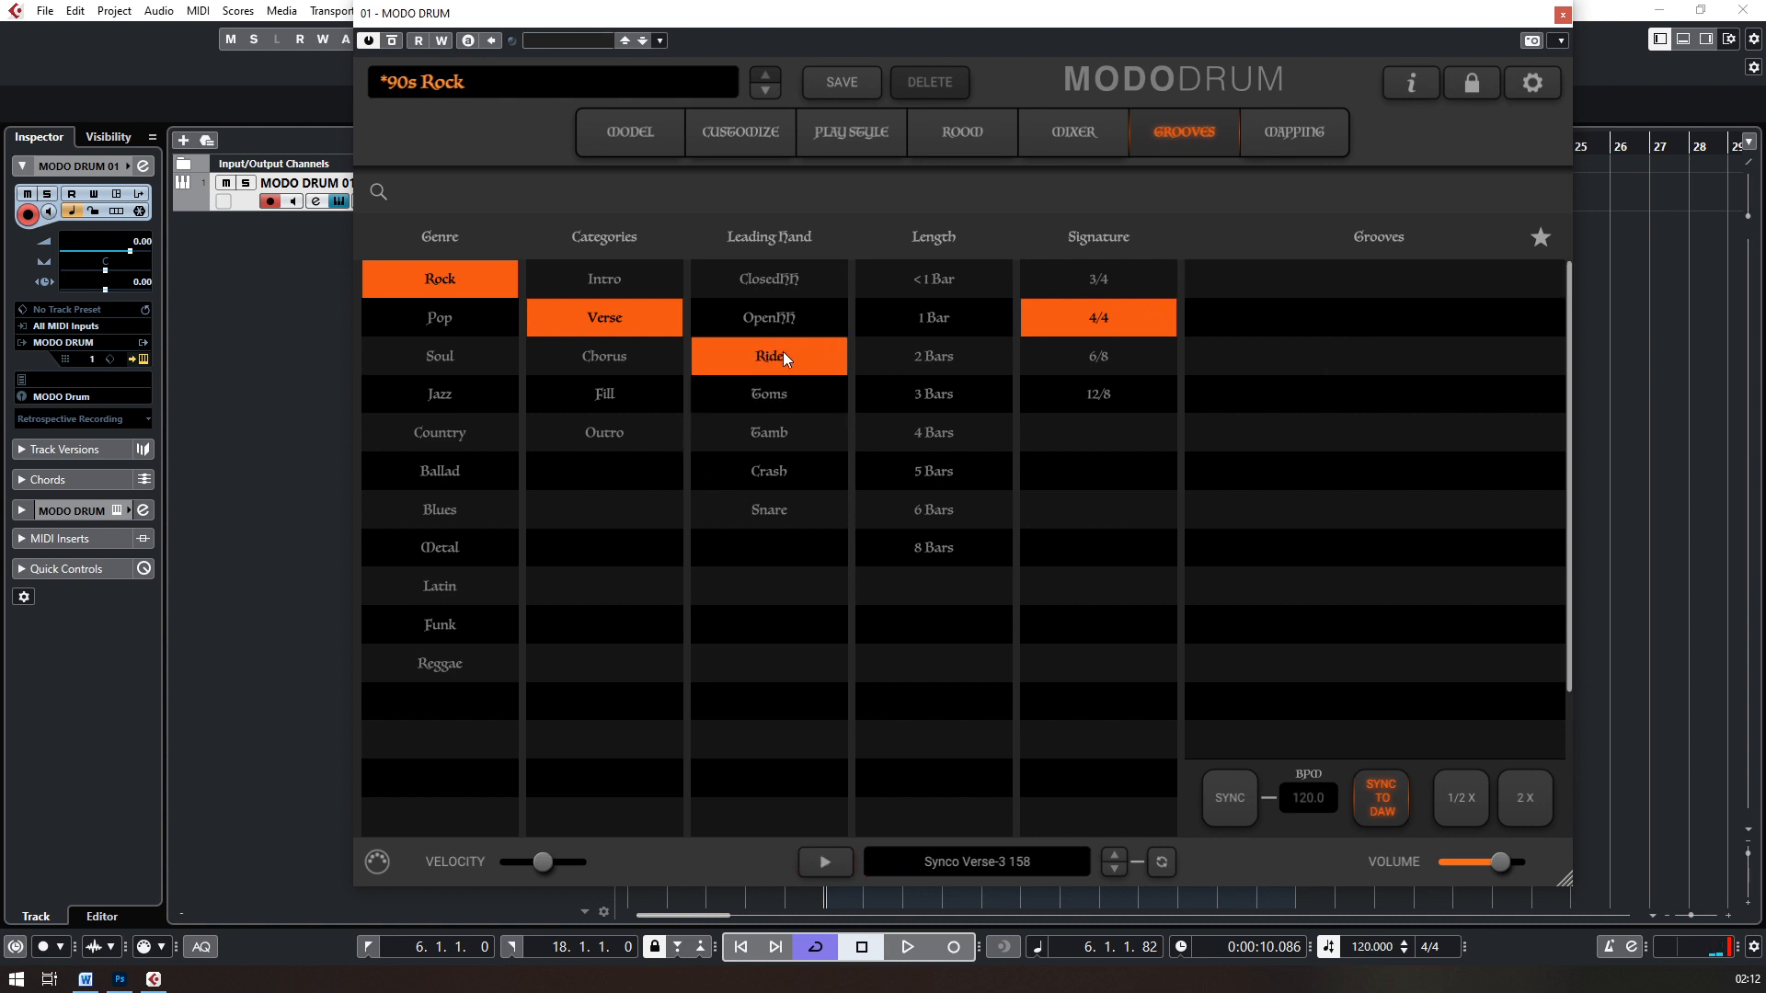
click(781, 357)
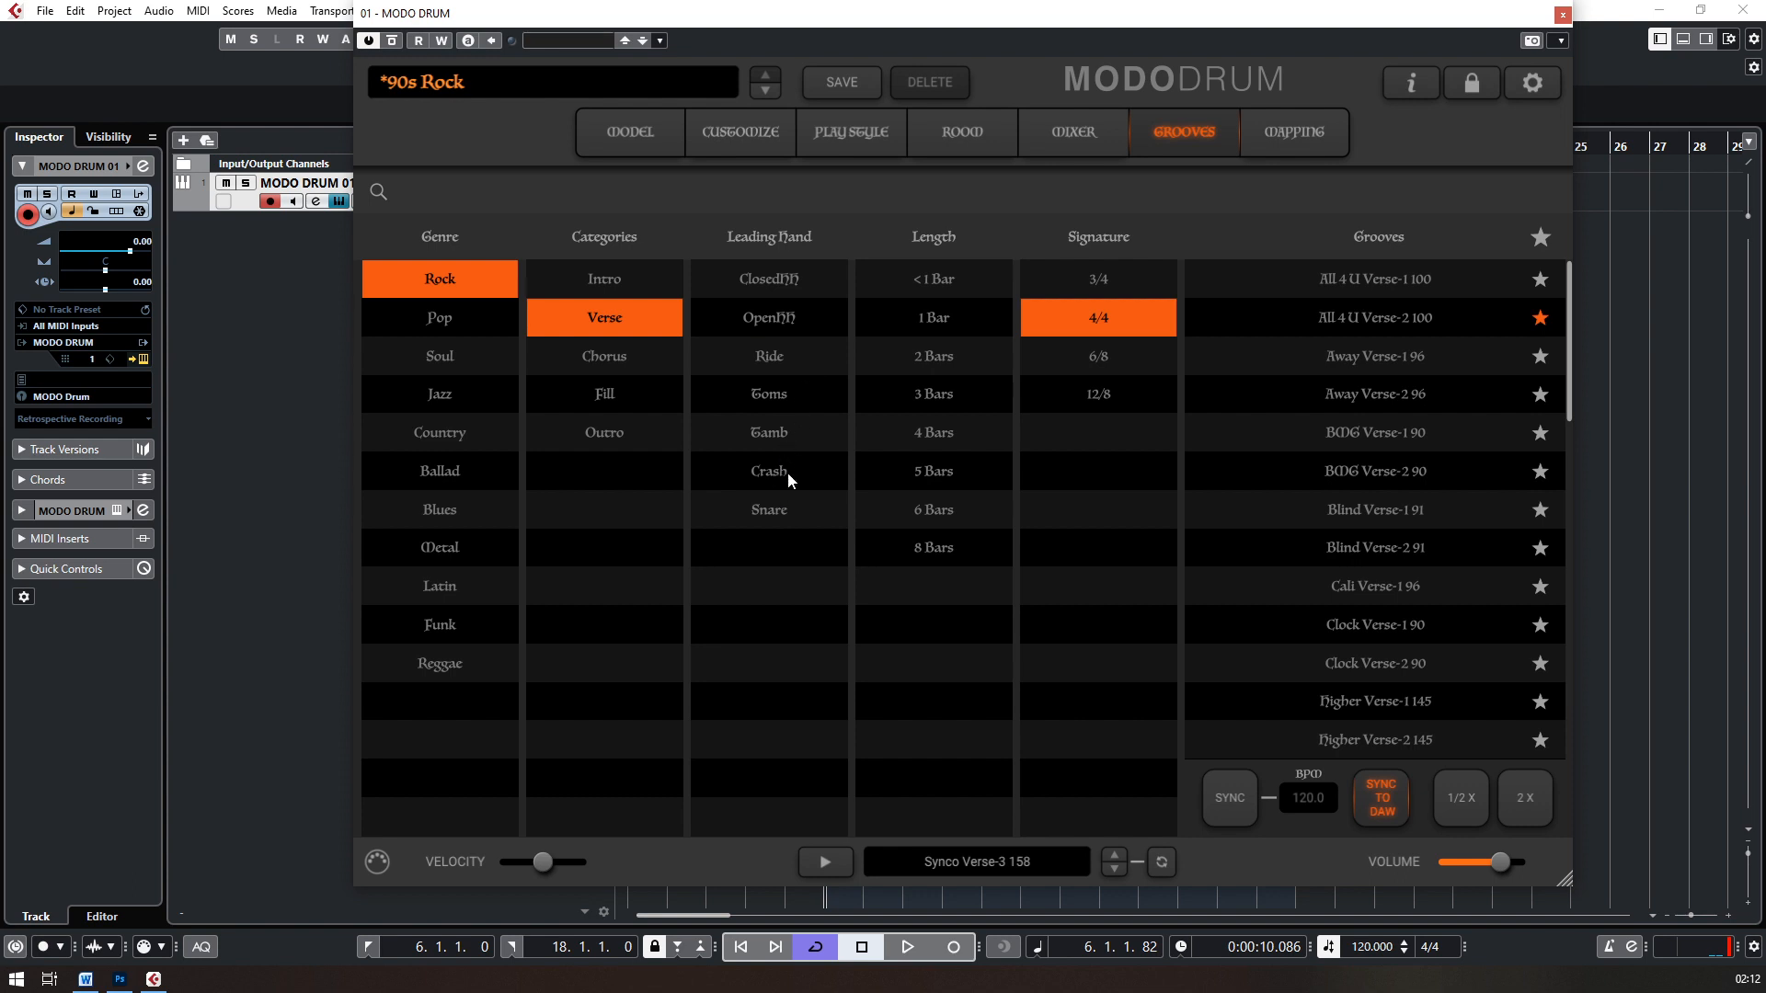
click(776, 322)
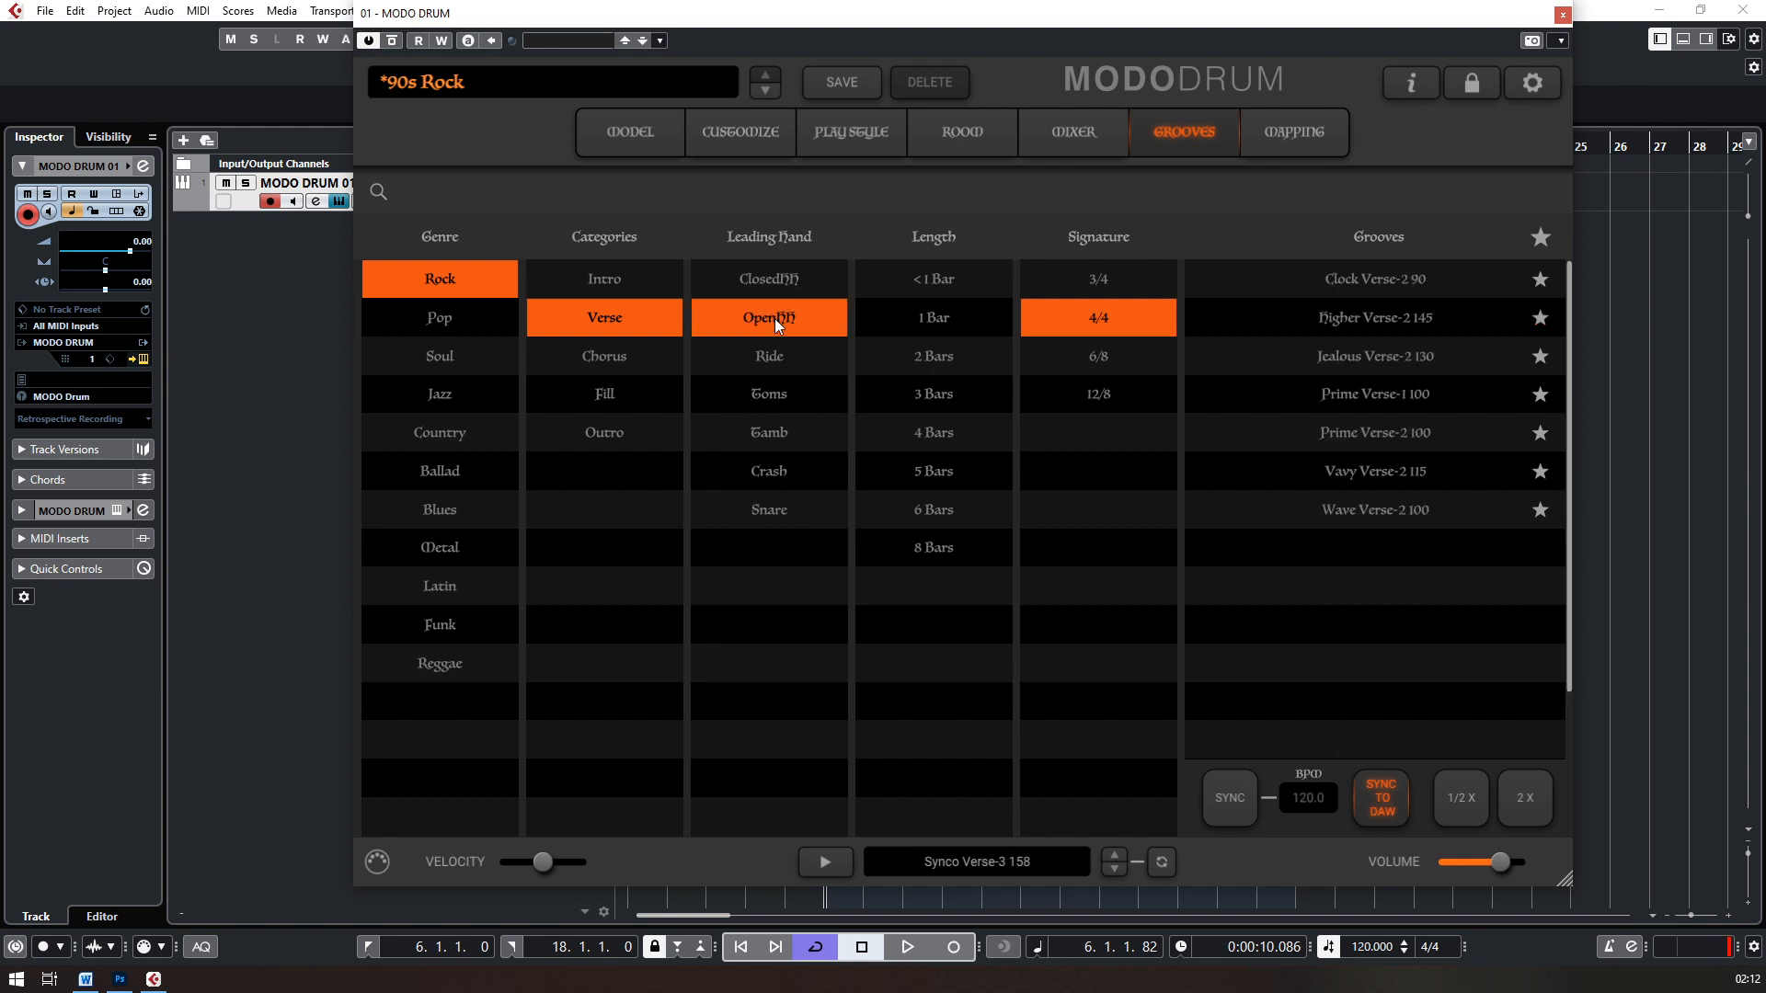
click(1234, 288)
click(1210, 278)
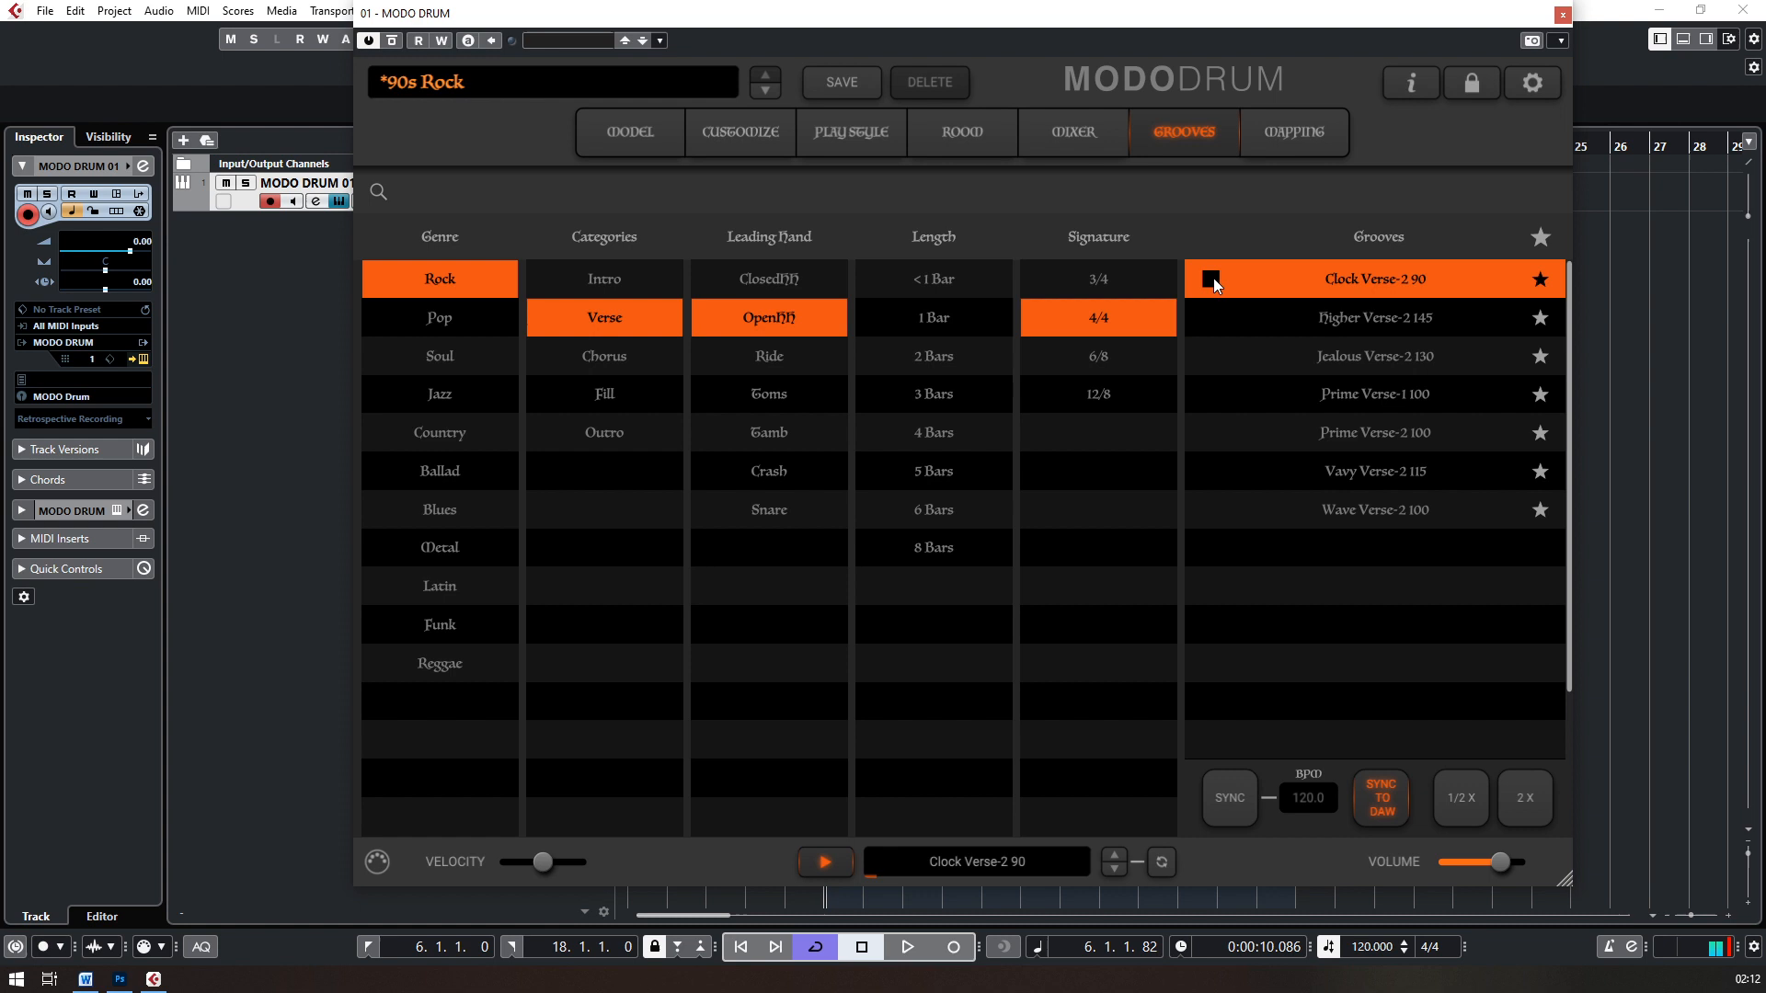
click(1211, 322)
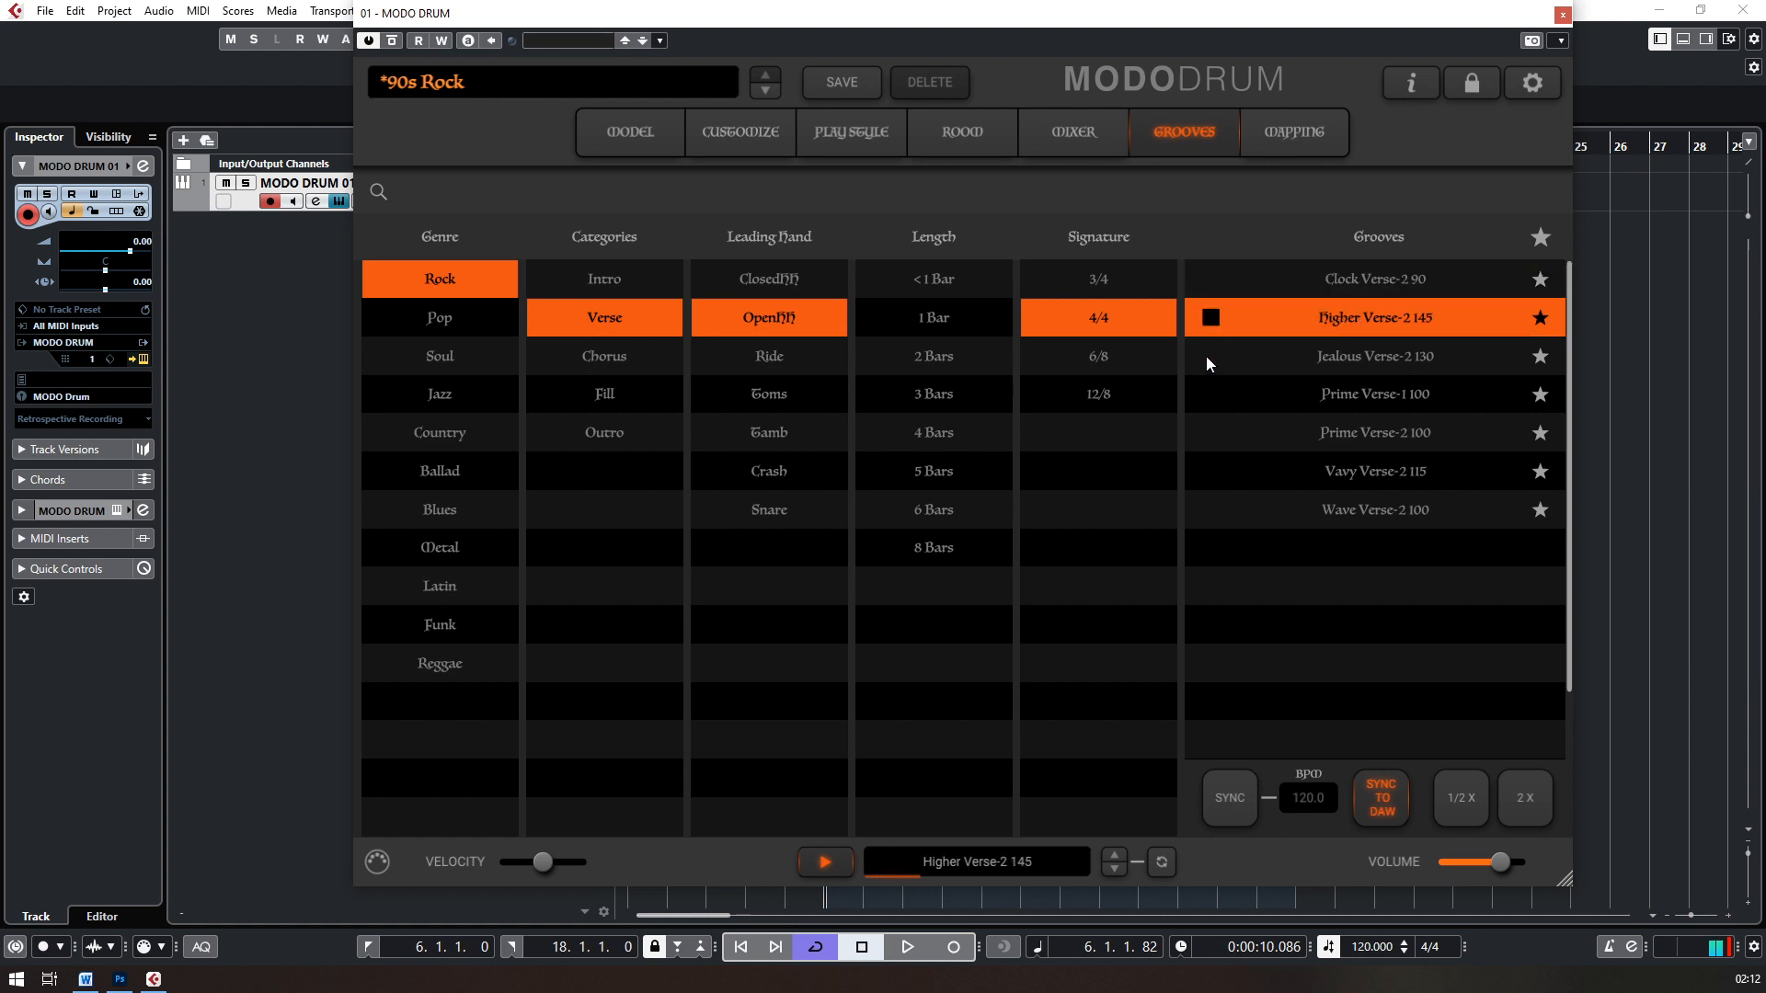
click(1216, 361)
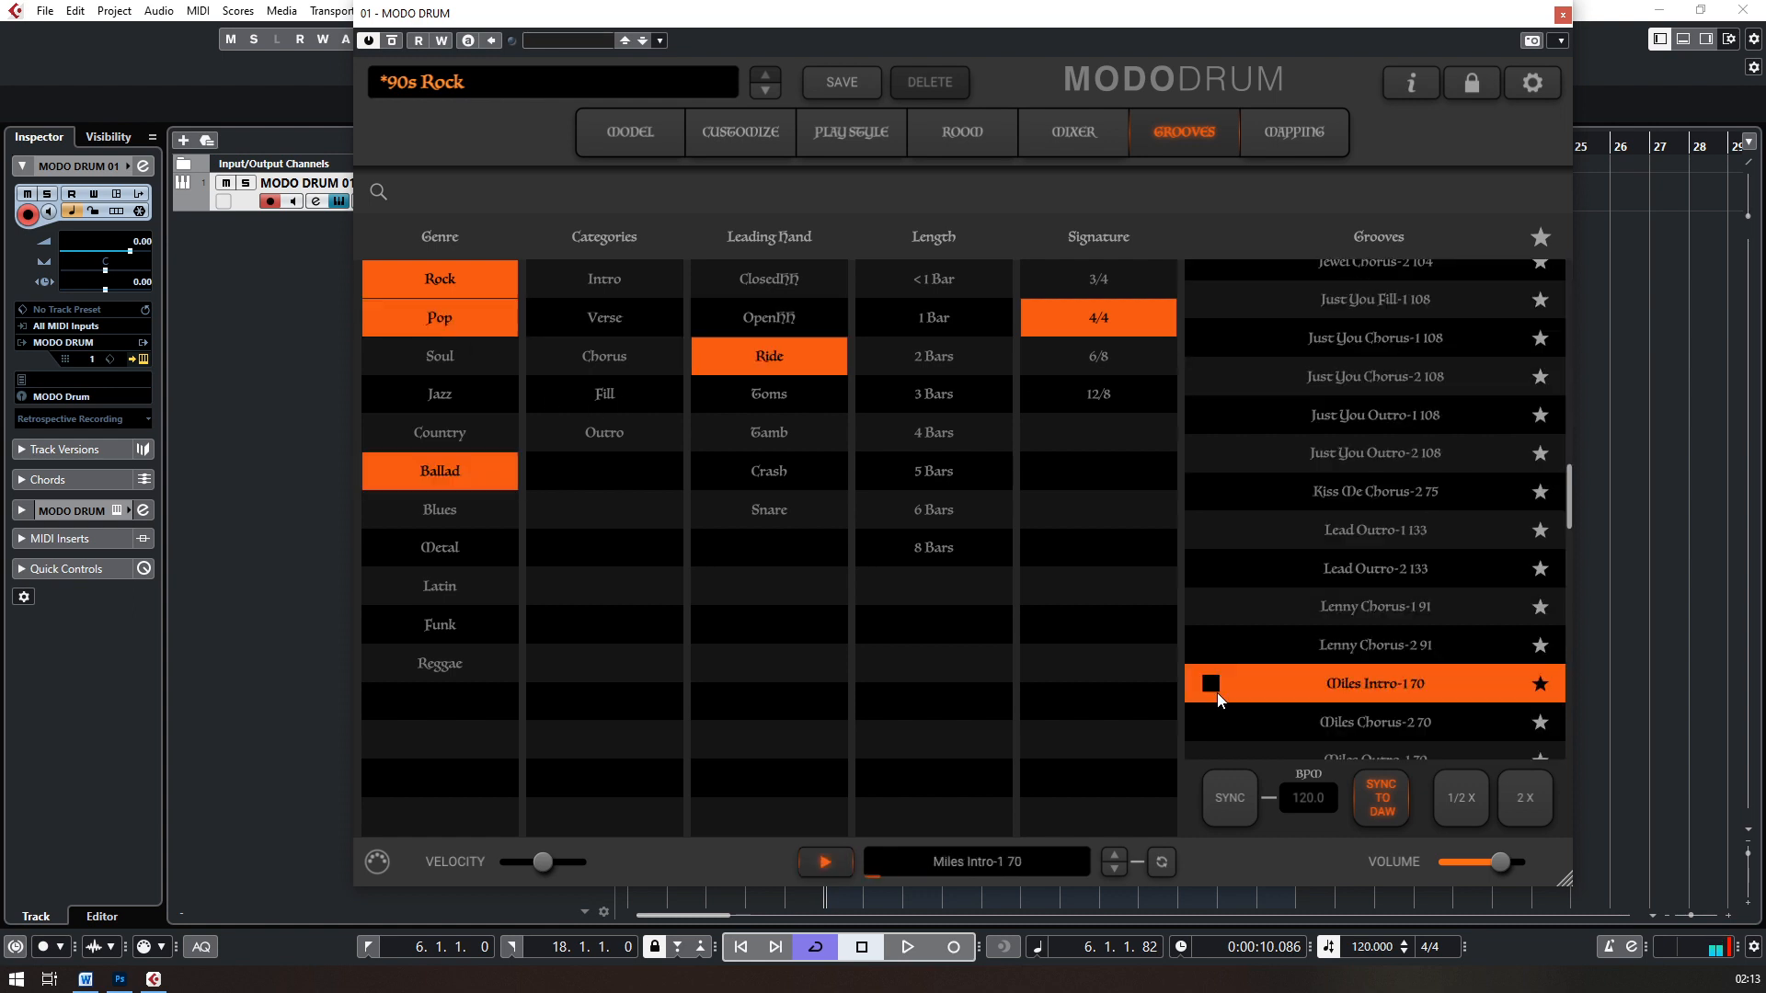
Step: Audition Pull Chorus-2 75 and Remember Fill-1 92 from the filtered ride grooves, and stop playback
scroll(1251, 690, down, 8)
scroll(1253, 686, up, 3)
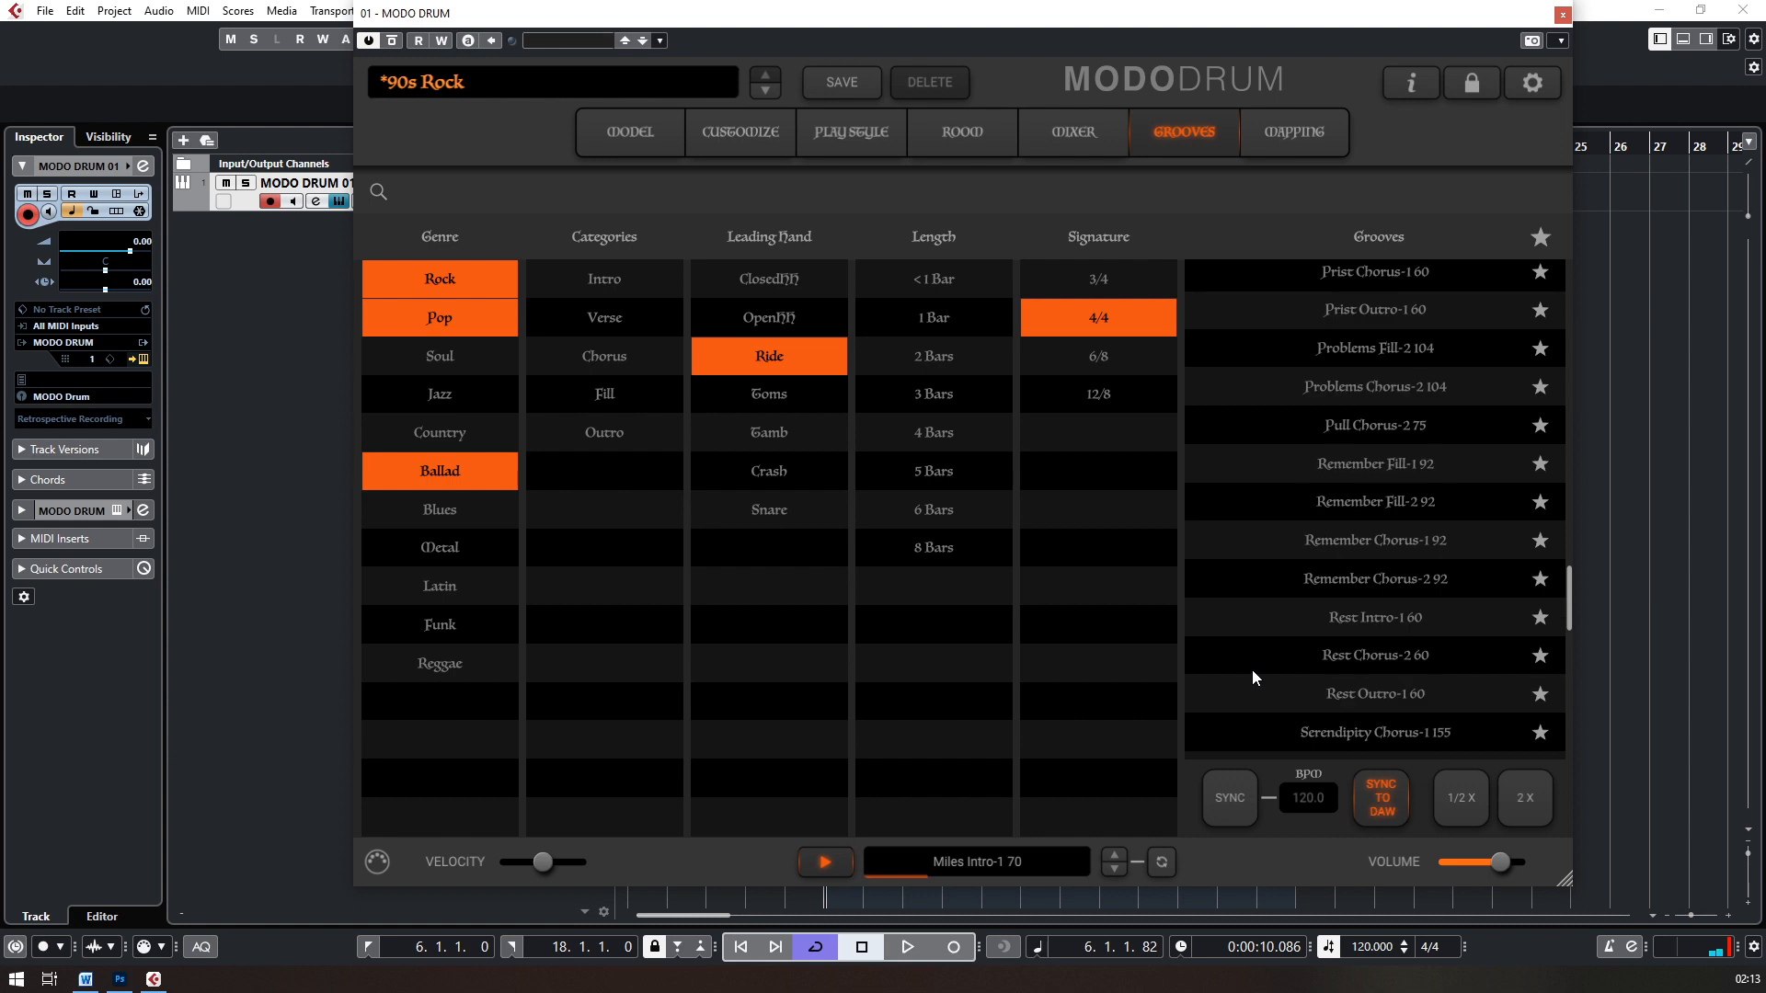
click(1221, 425)
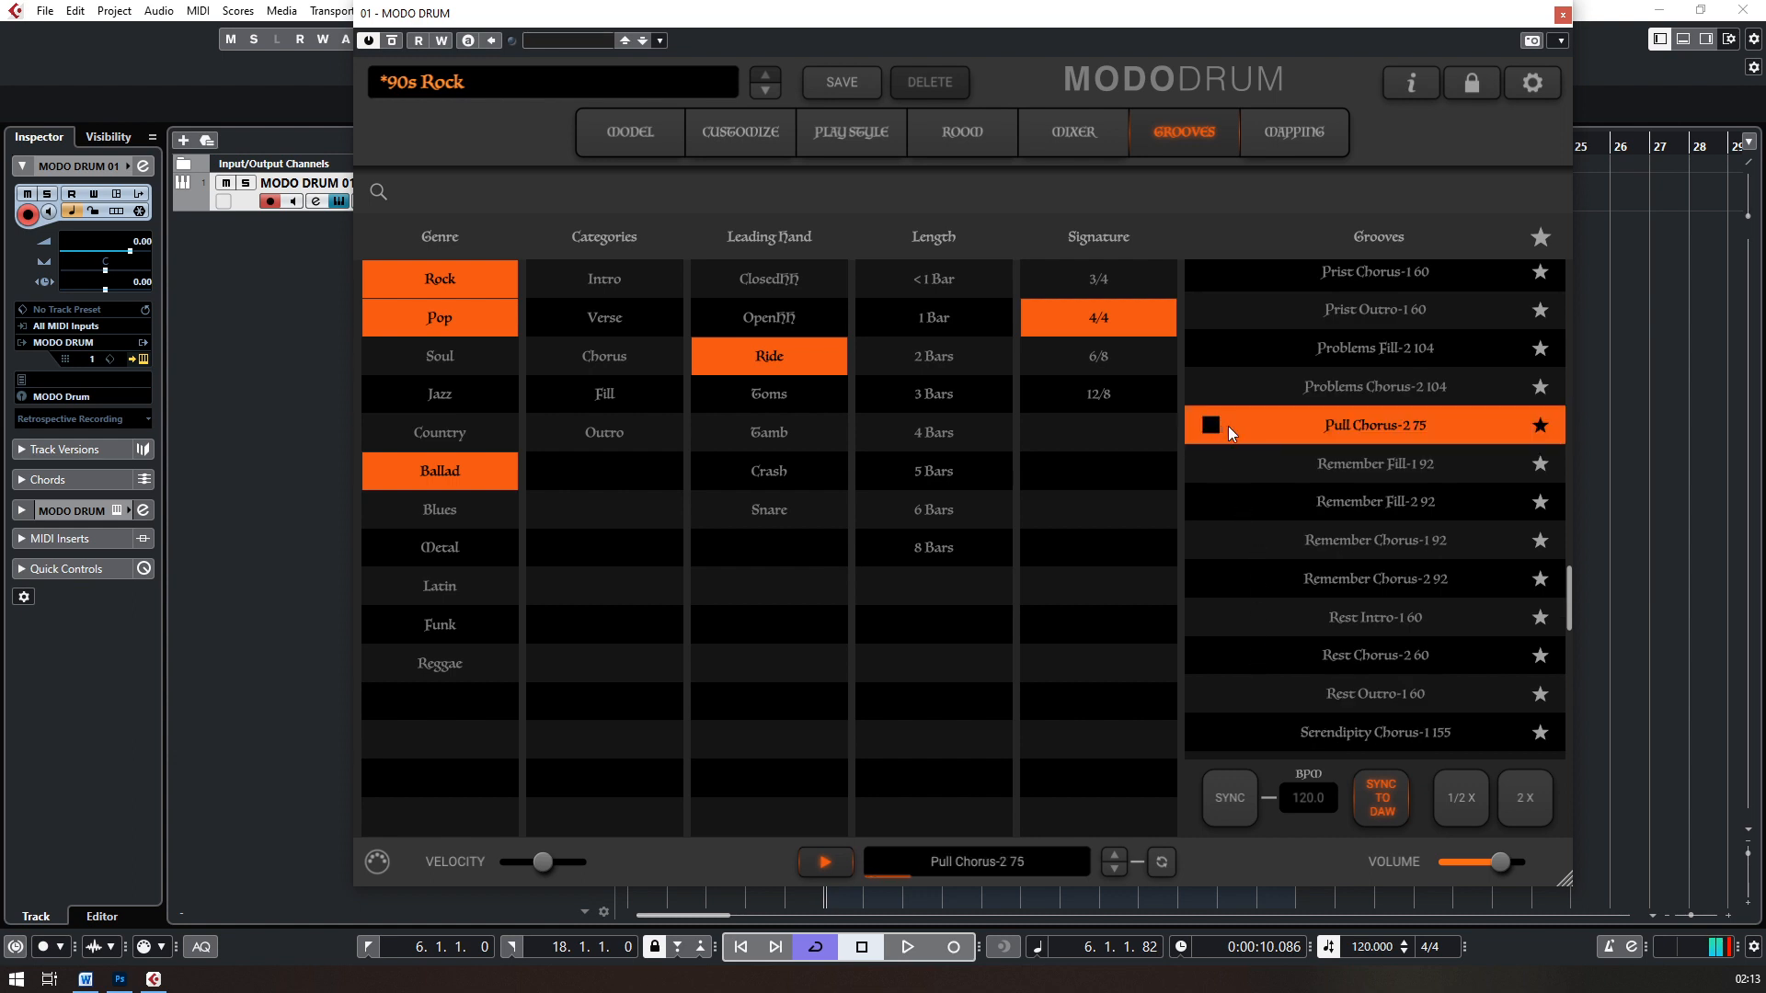
click(1226, 468)
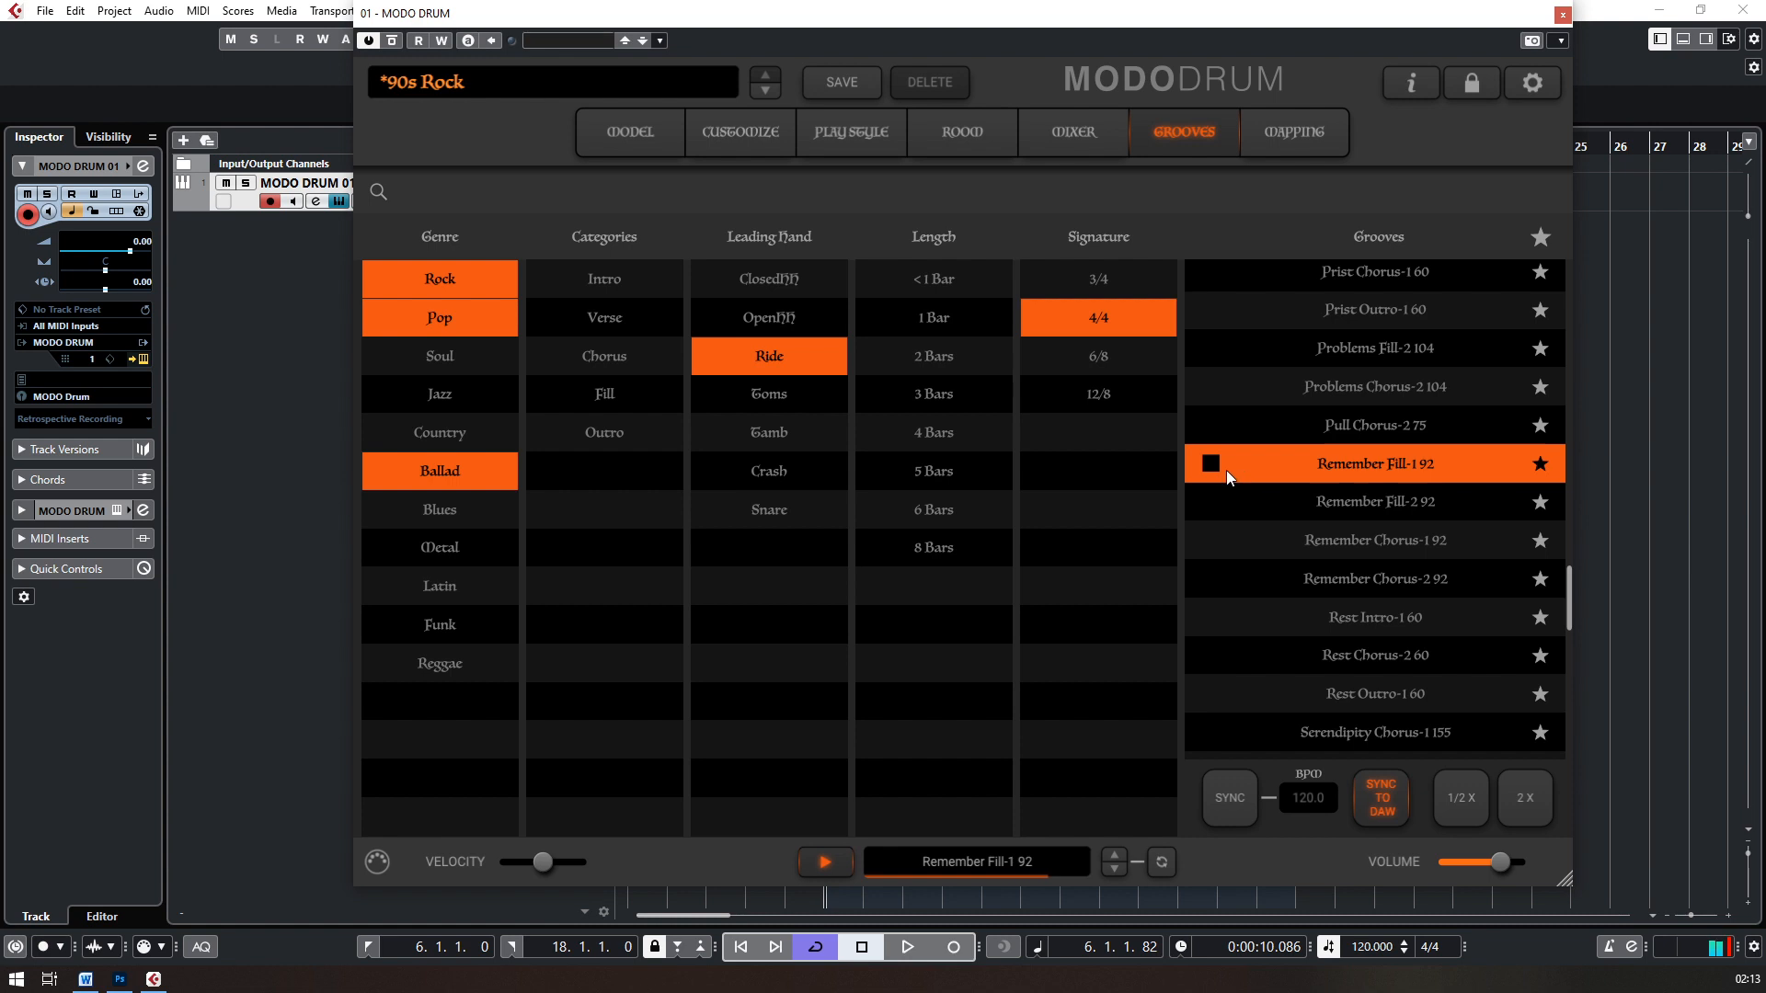
click(1211, 465)
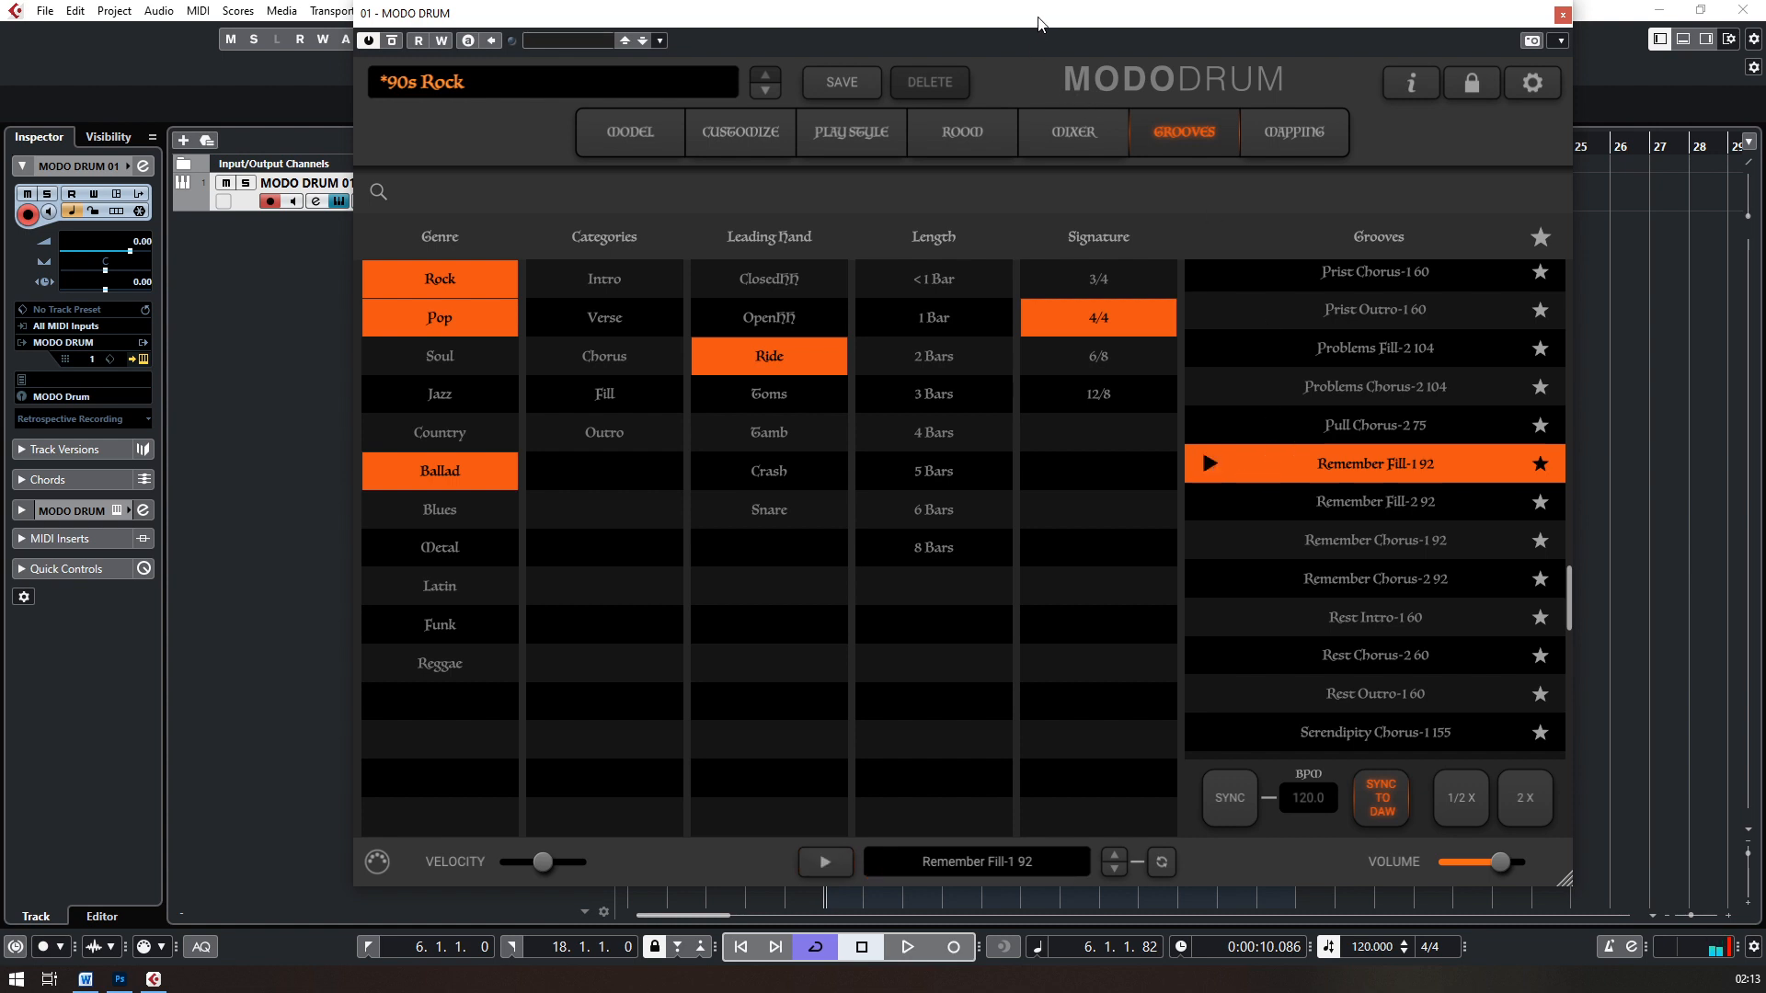
Step: Move the plugin window below the tracks and place the Remember Fill-1 92 groove on the MODO DRUM 01 track at bar 18
drag(1038, 20, 983, 360)
drag(1317, 777, 1307, 196)
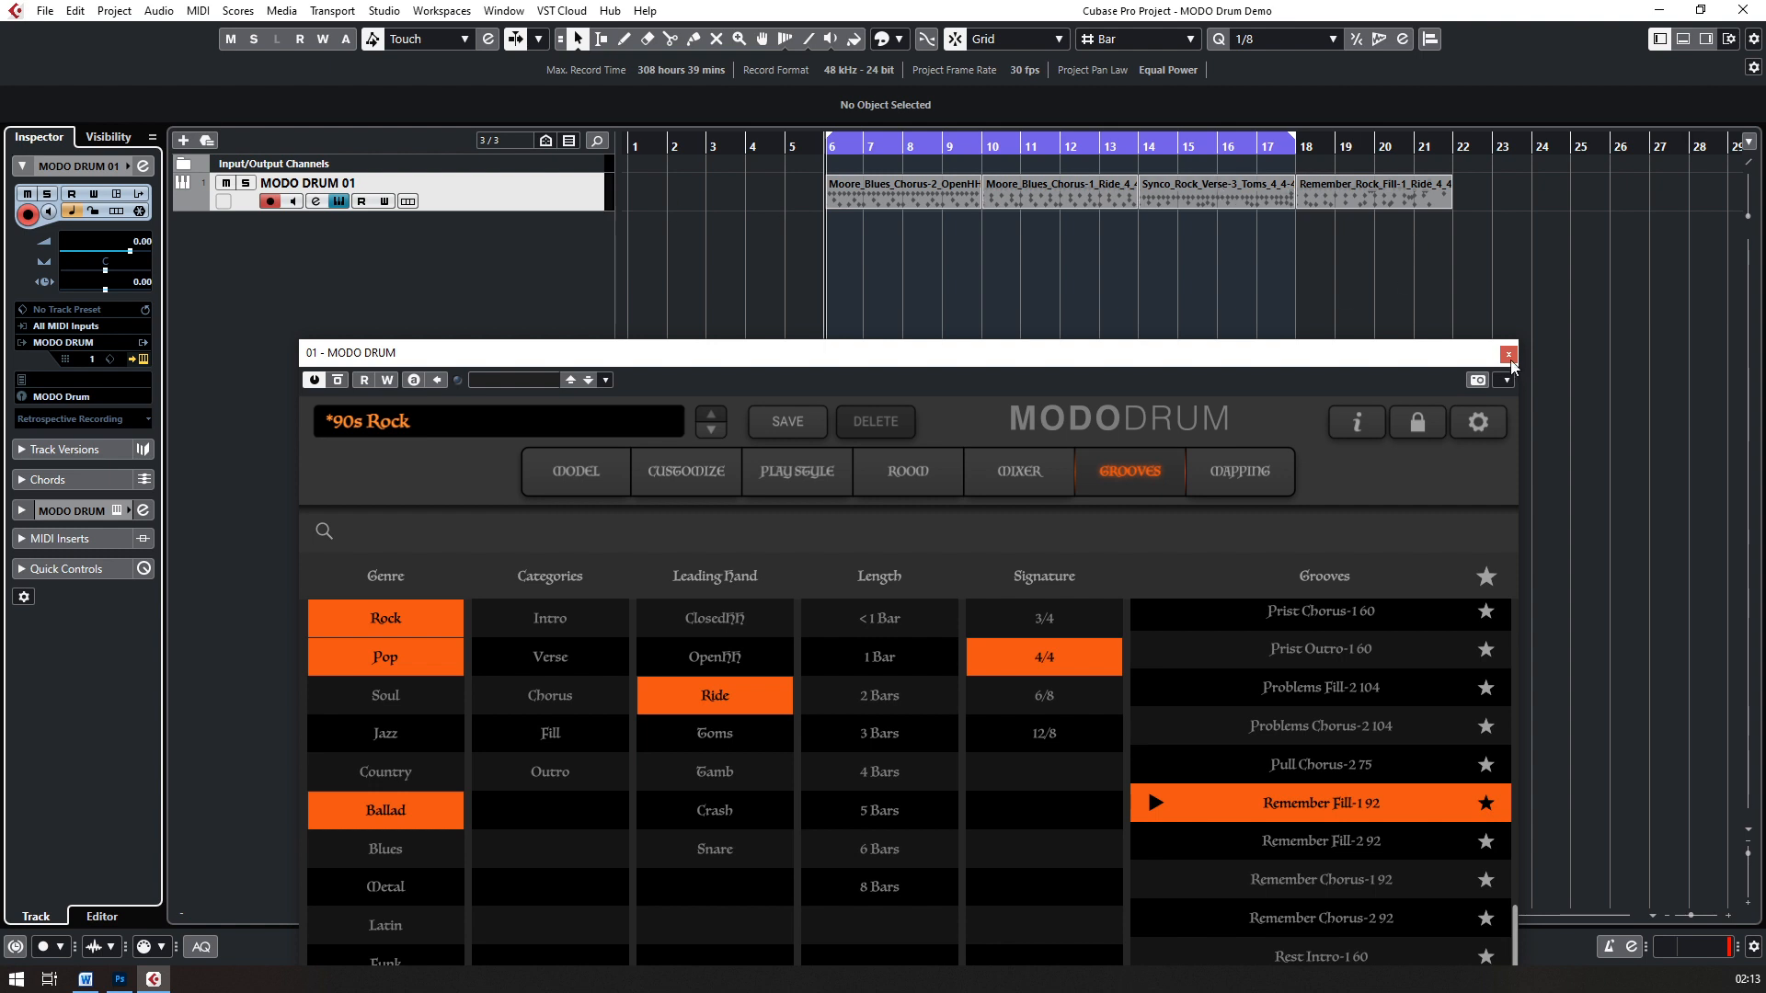
Step: Extend the cycle range to bar 22 to include the Remember Fill-1 groove, and play the arrangement
drag(1382, 357, 1447, 276)
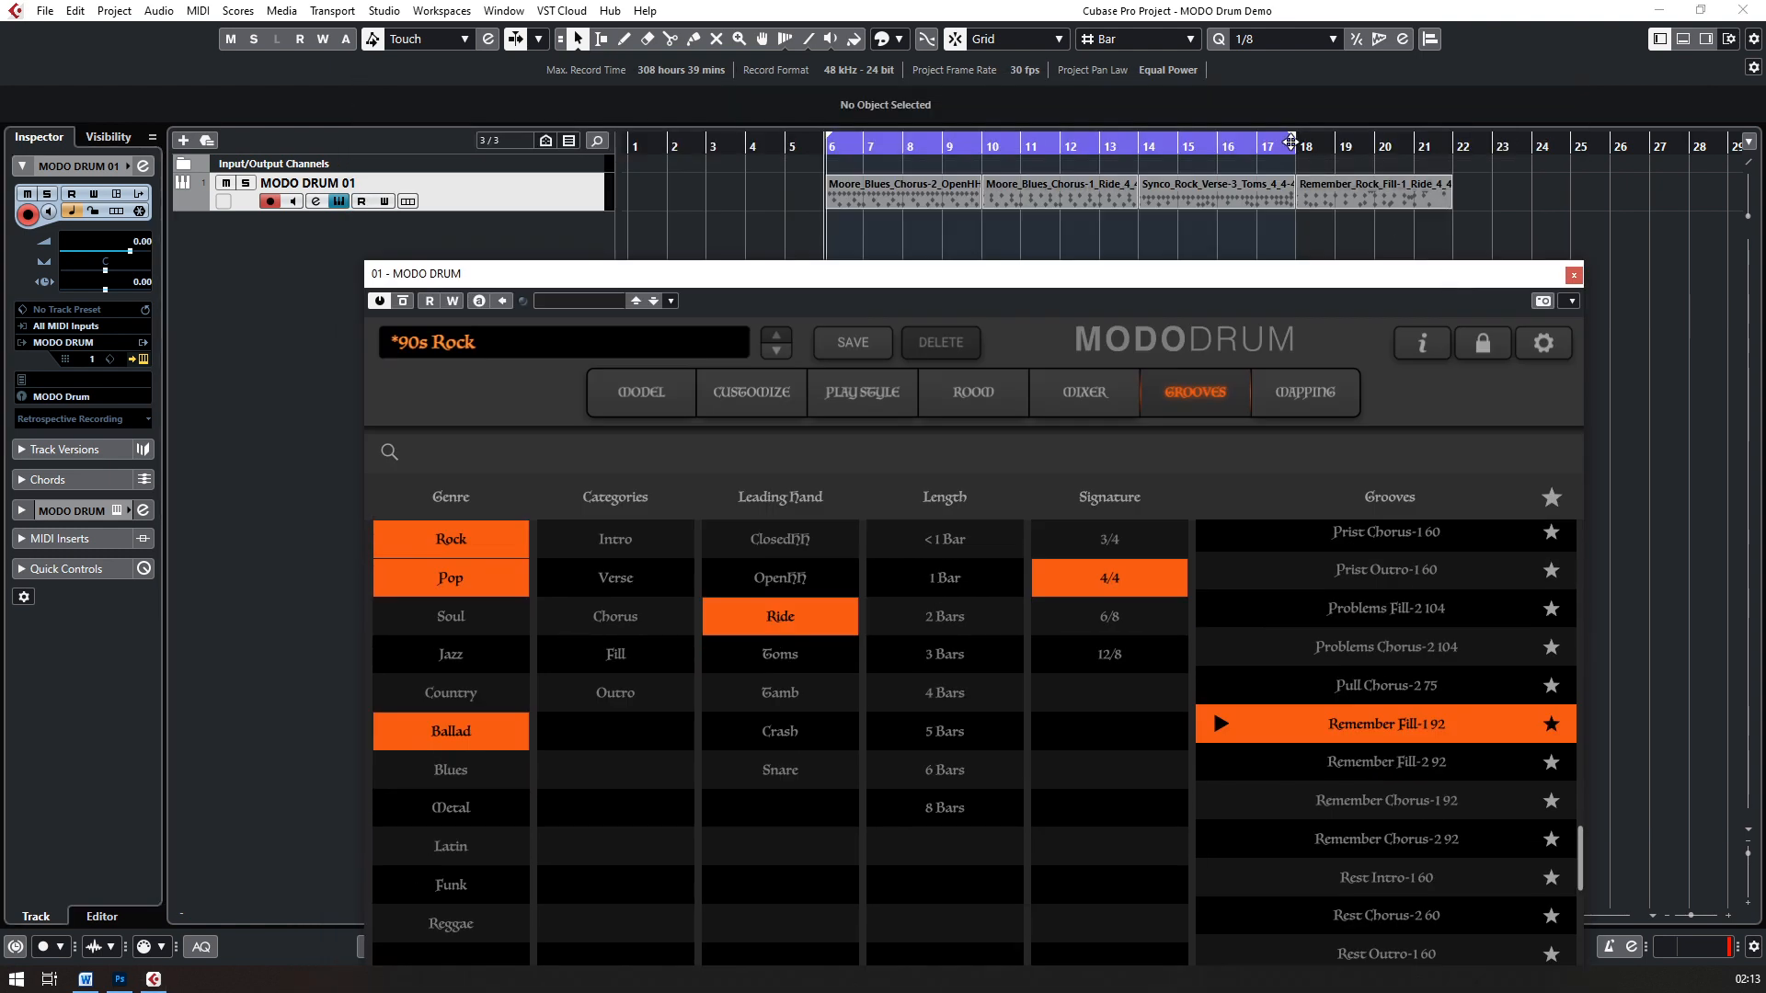
drag(1298, 140, 1450, 143)
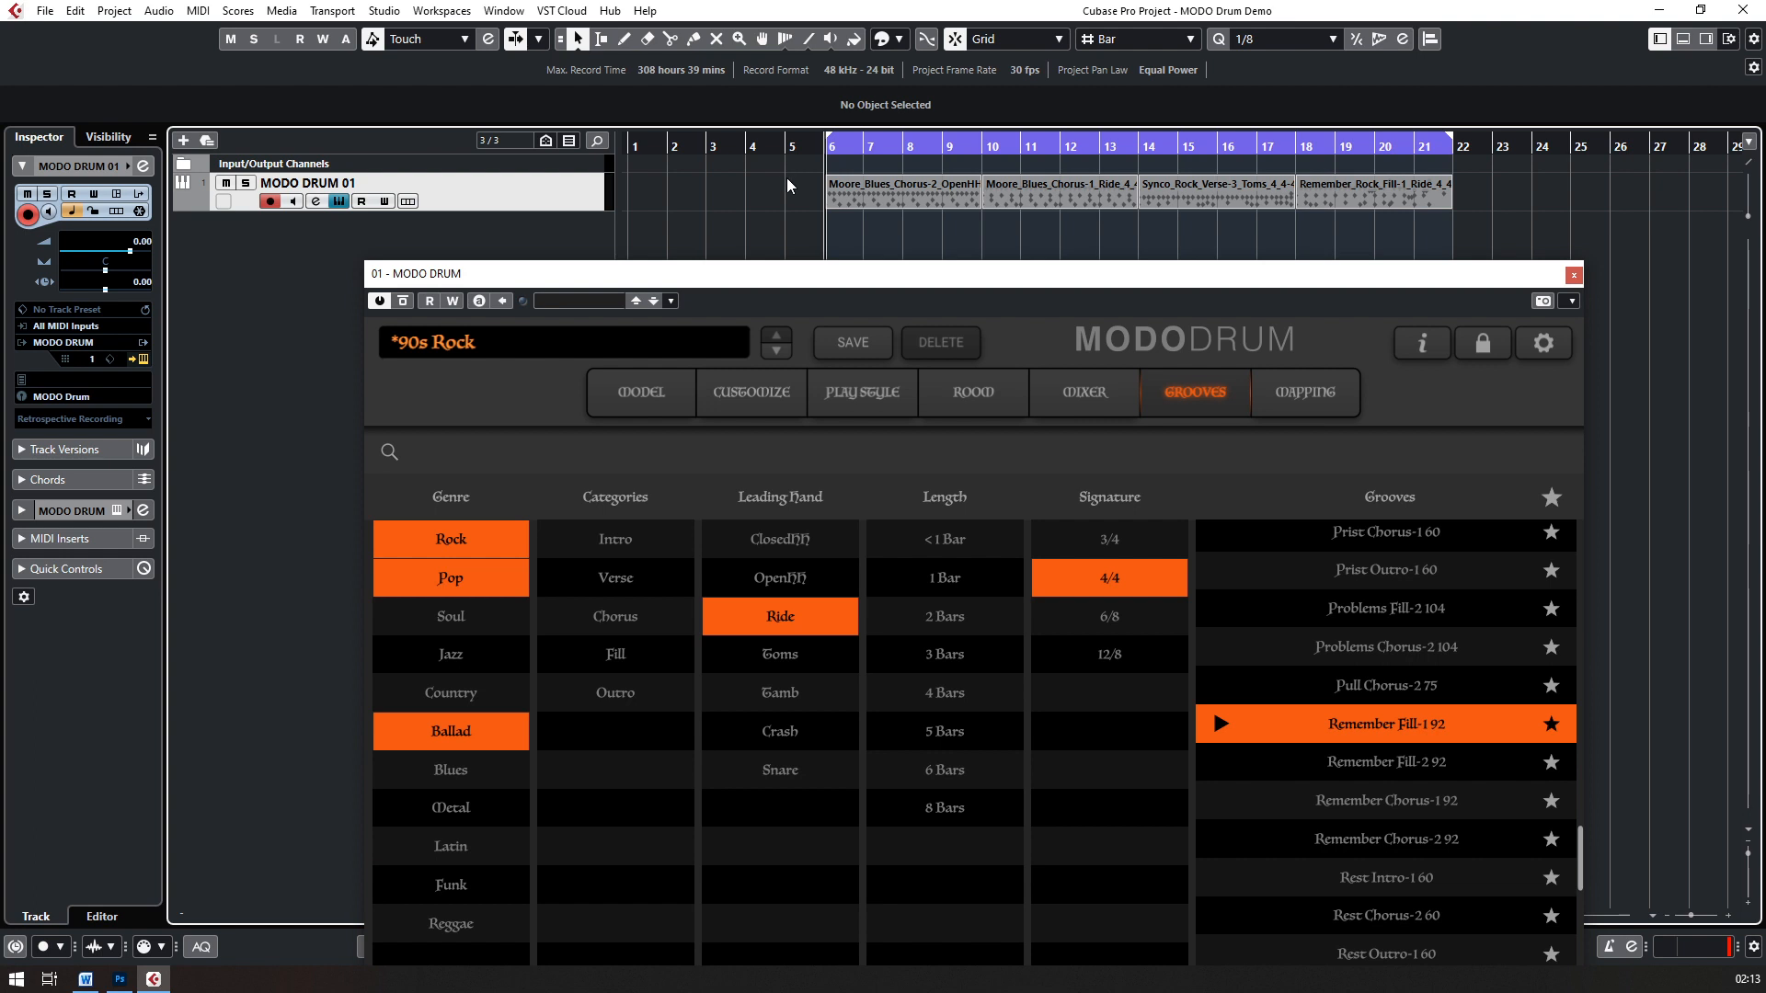
click(1291, 147)
key(space)
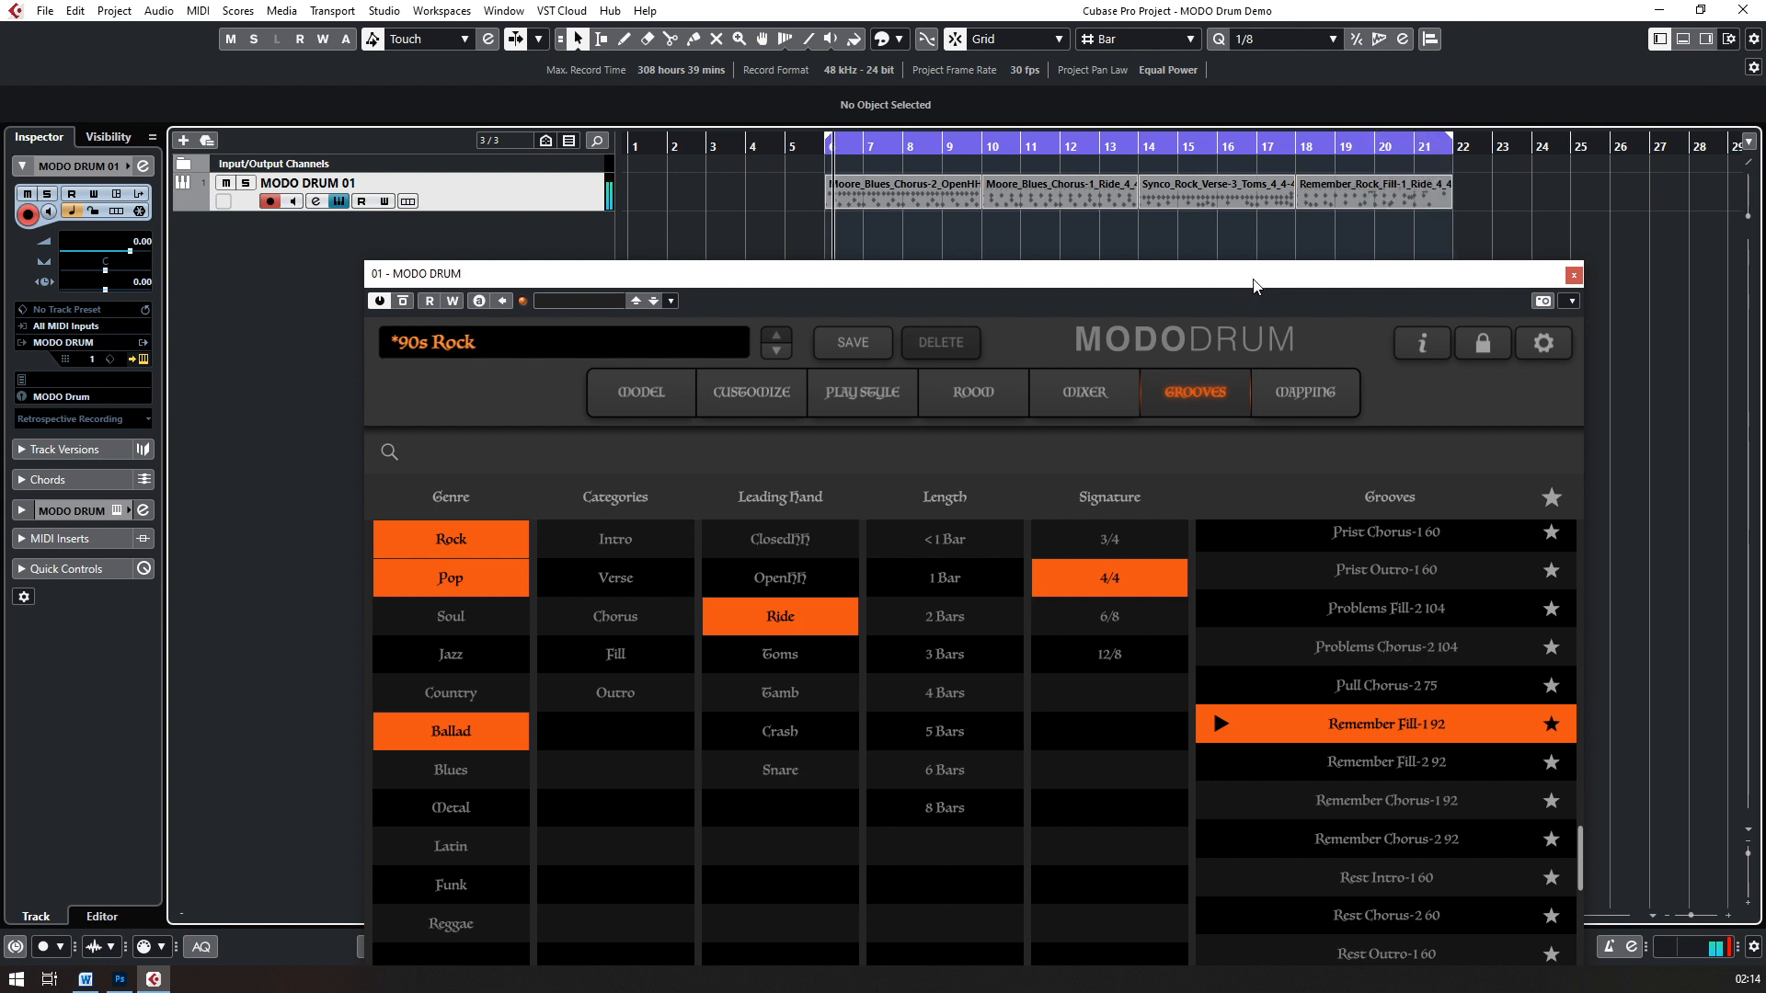
Step: Show the plugin's mapping page and activate Floor T. 2, Tom 1, the rear crash cymbals and China 20 in the kit view
drag(1221, 277, 1197, 69)
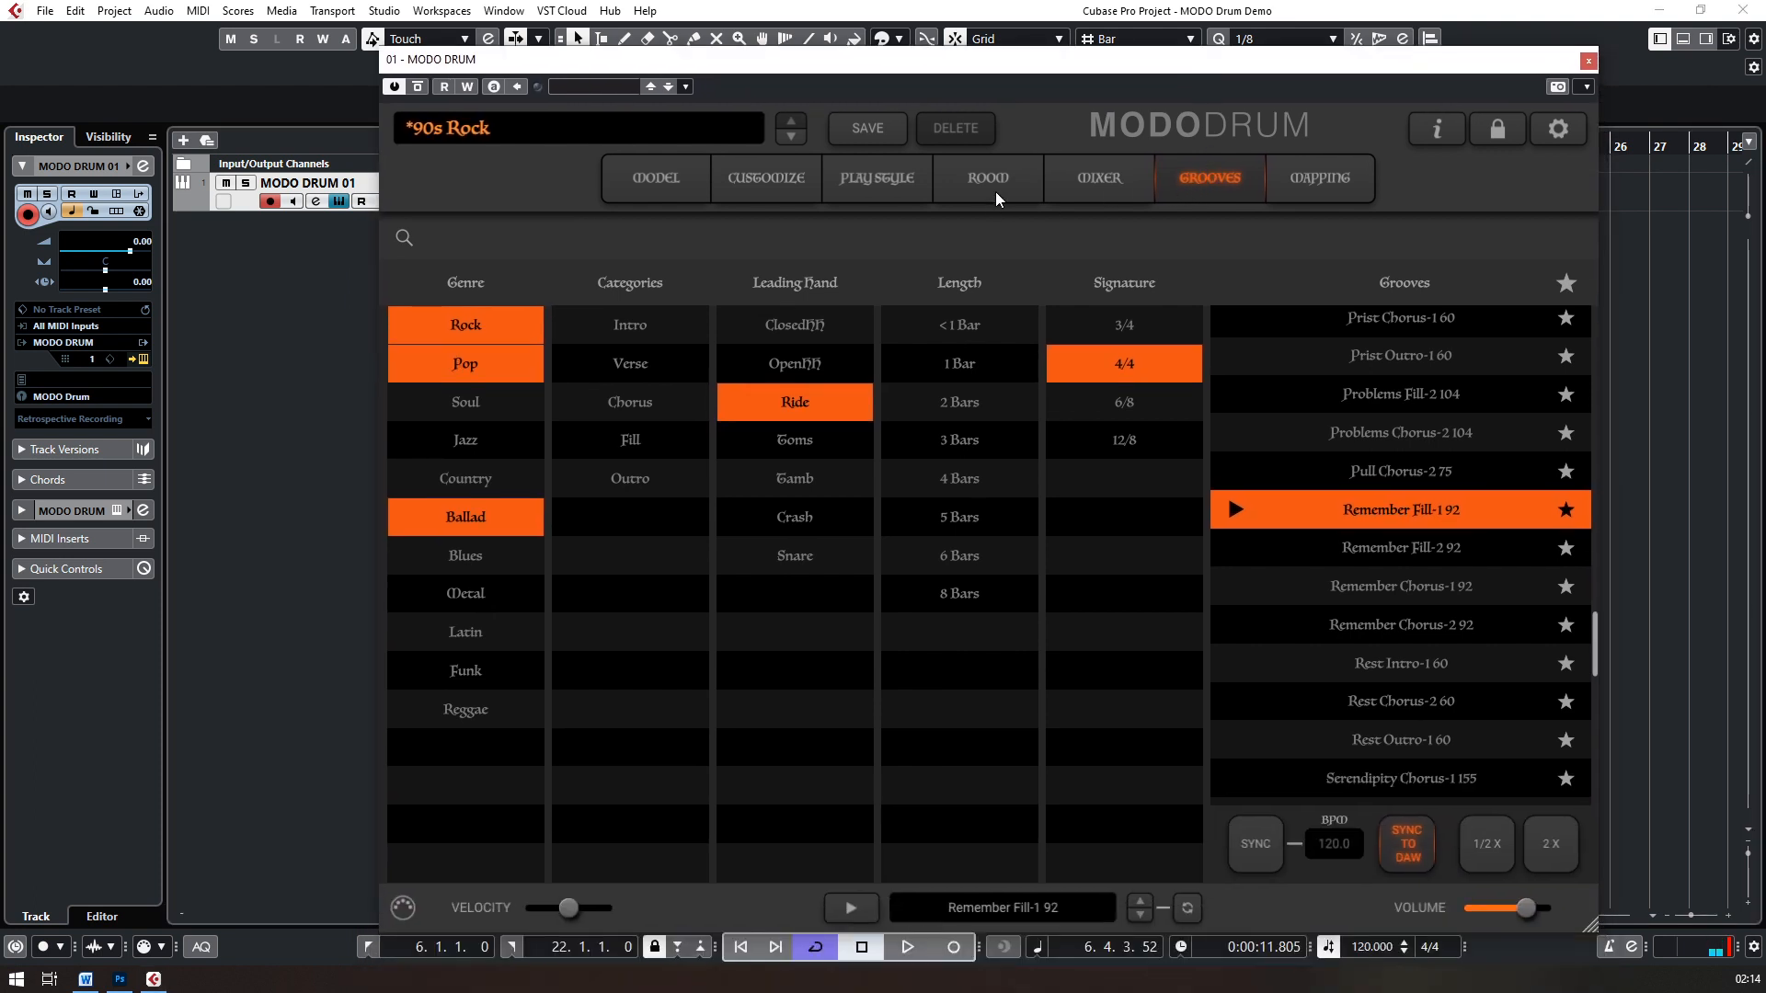
click(1323, 172)
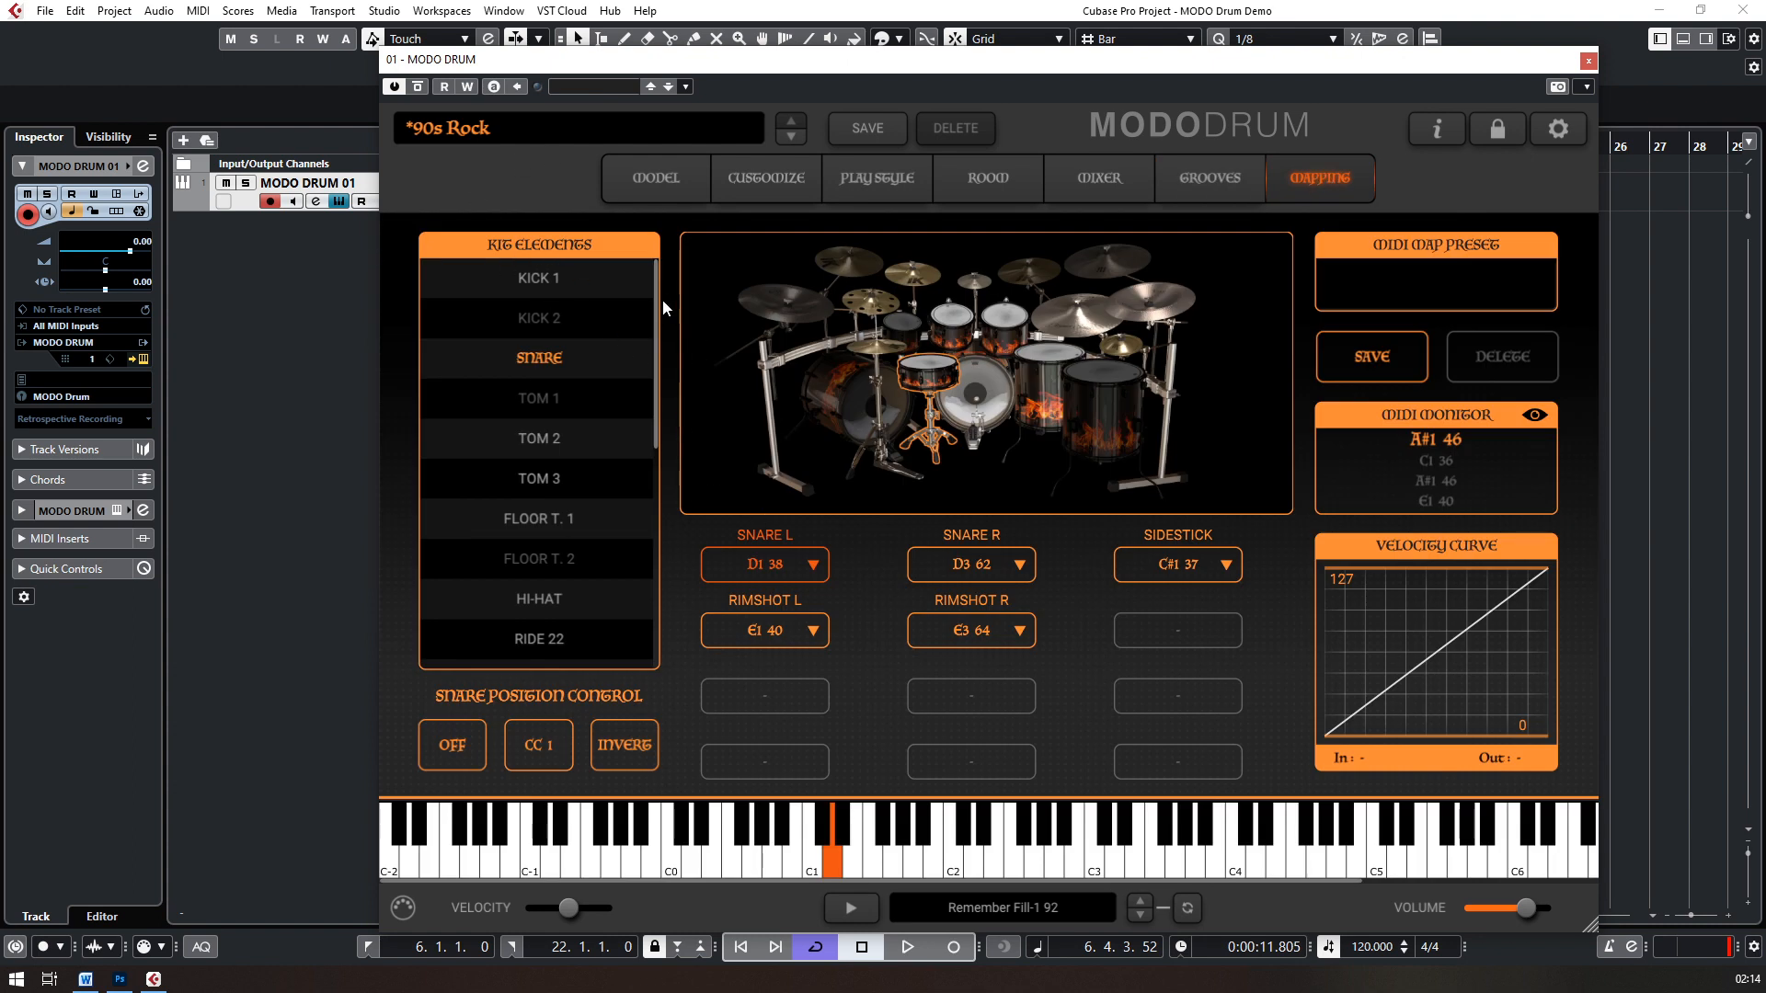
mouse_move(654, 294)
mouse_down()
mouse_move(649, 562)
mouse_move(665, 269)
mouse_up()
click(1094, 471)
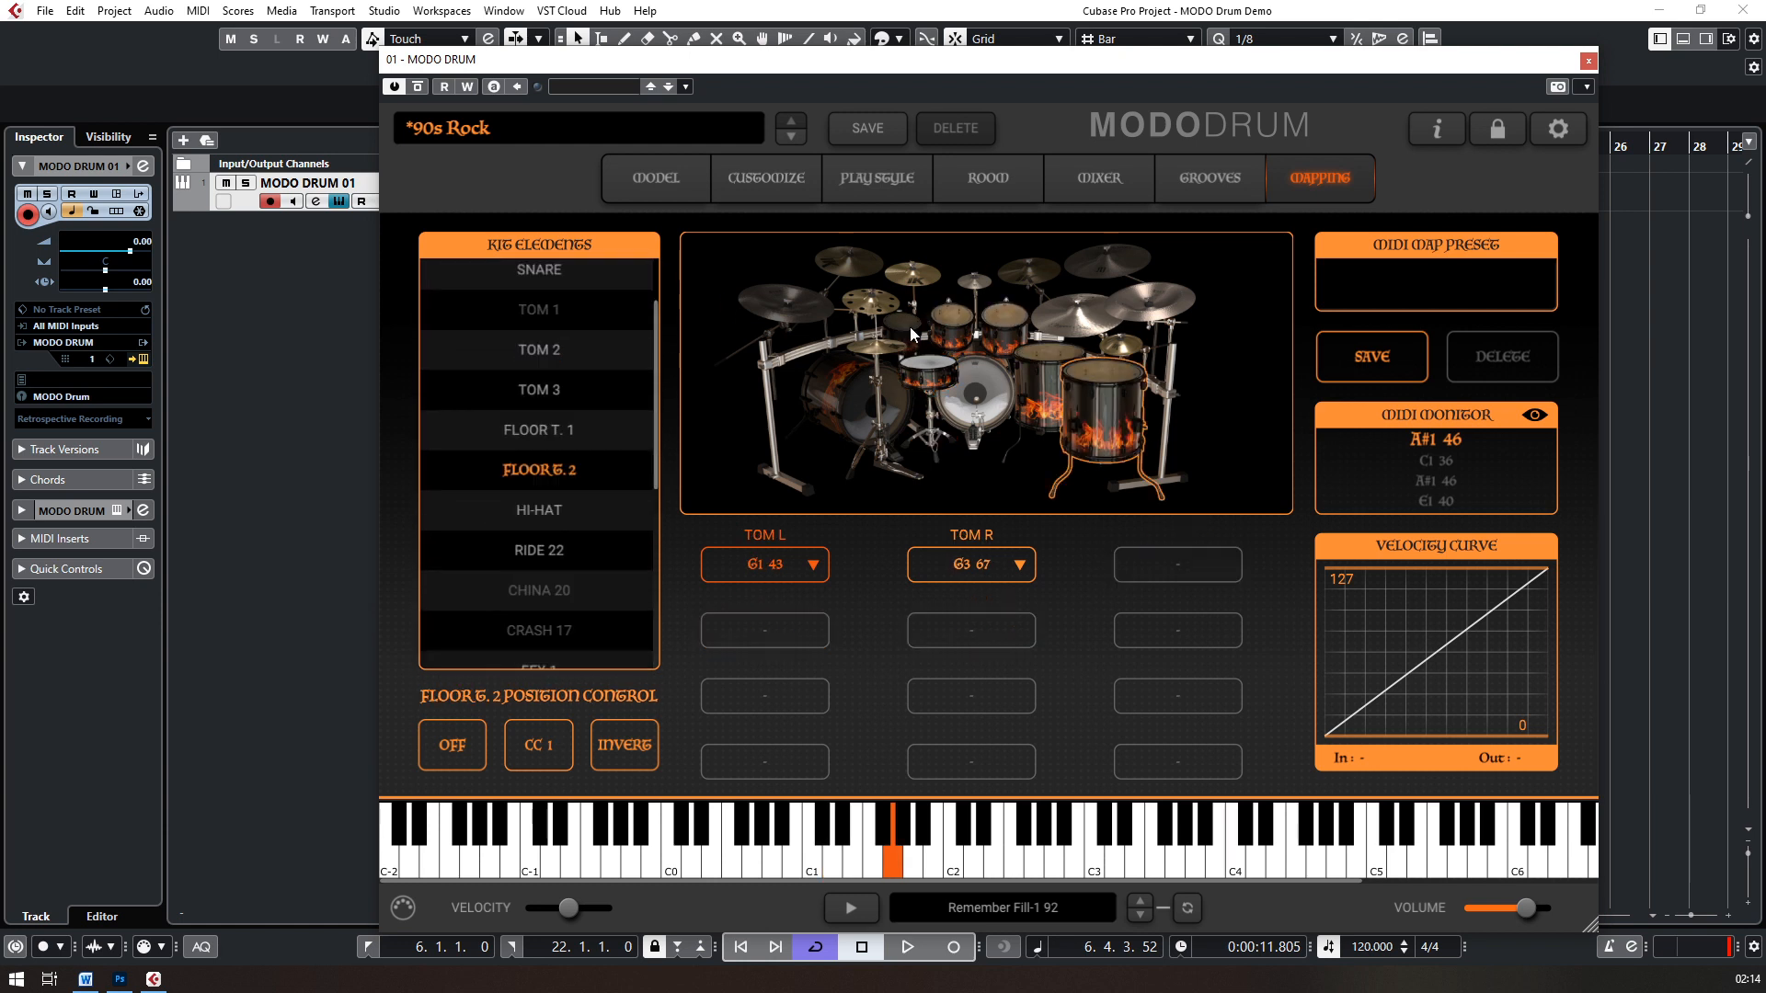
click(909, 327)
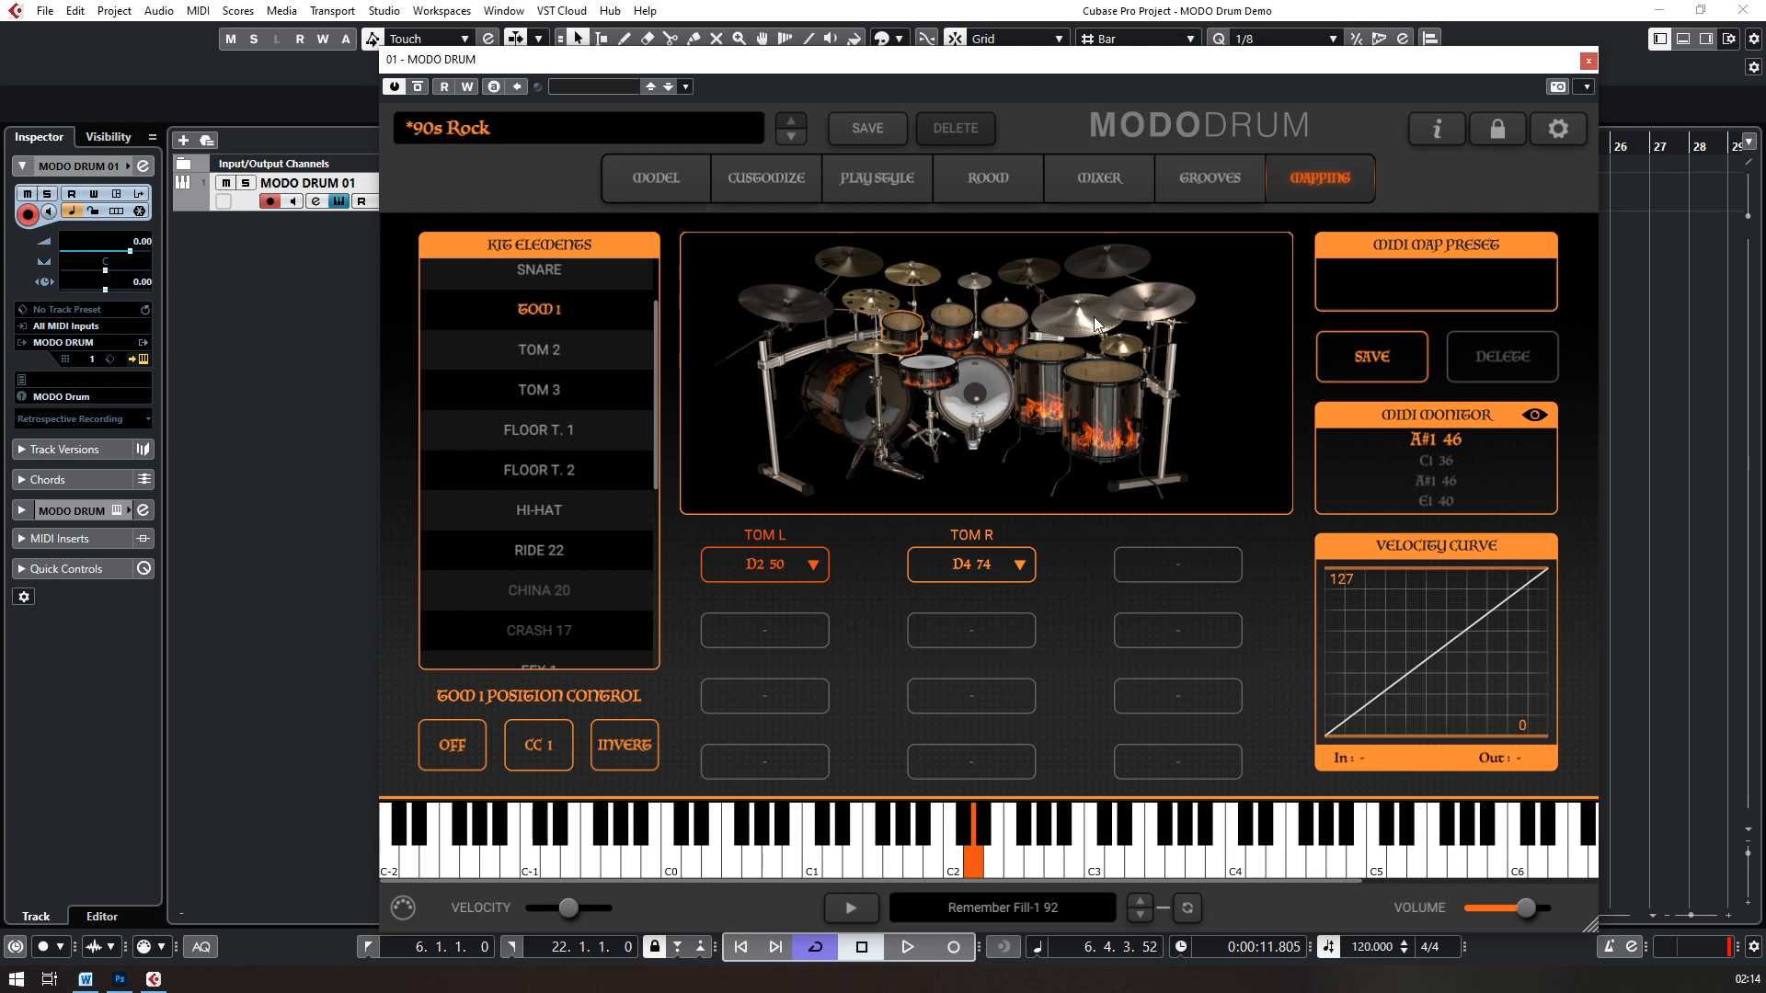
click(1028, 270)
click(845, 268)
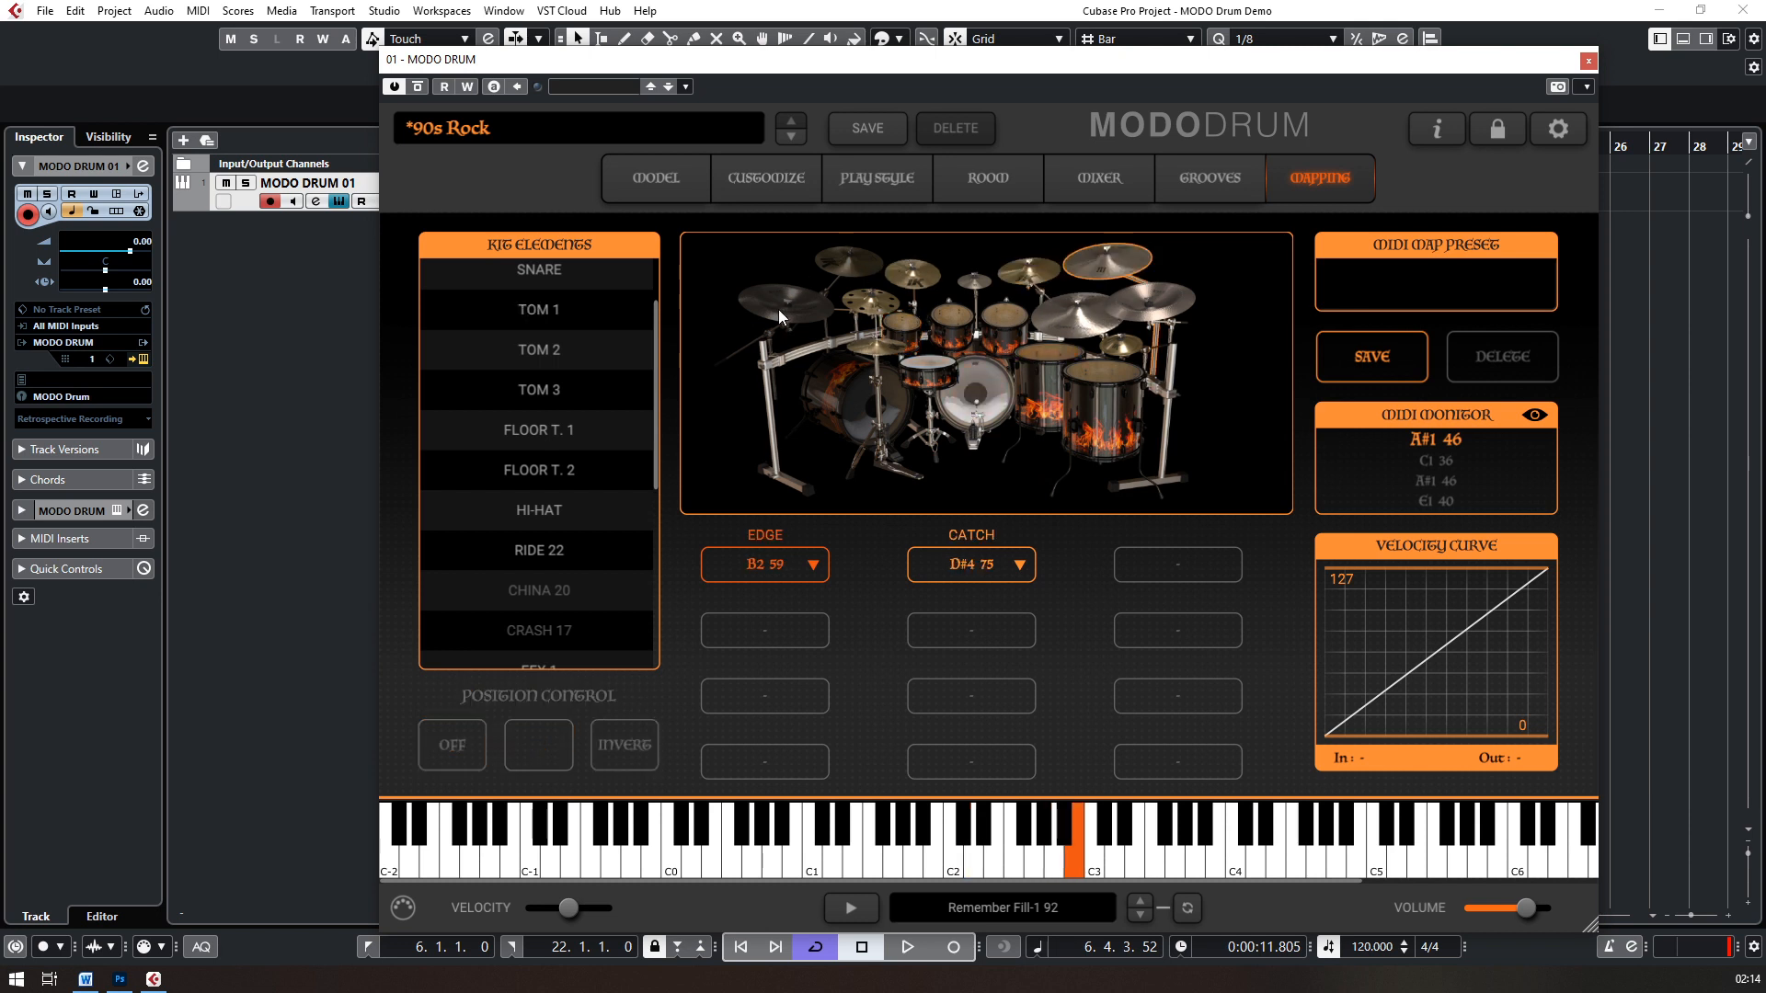
click(784, 317)
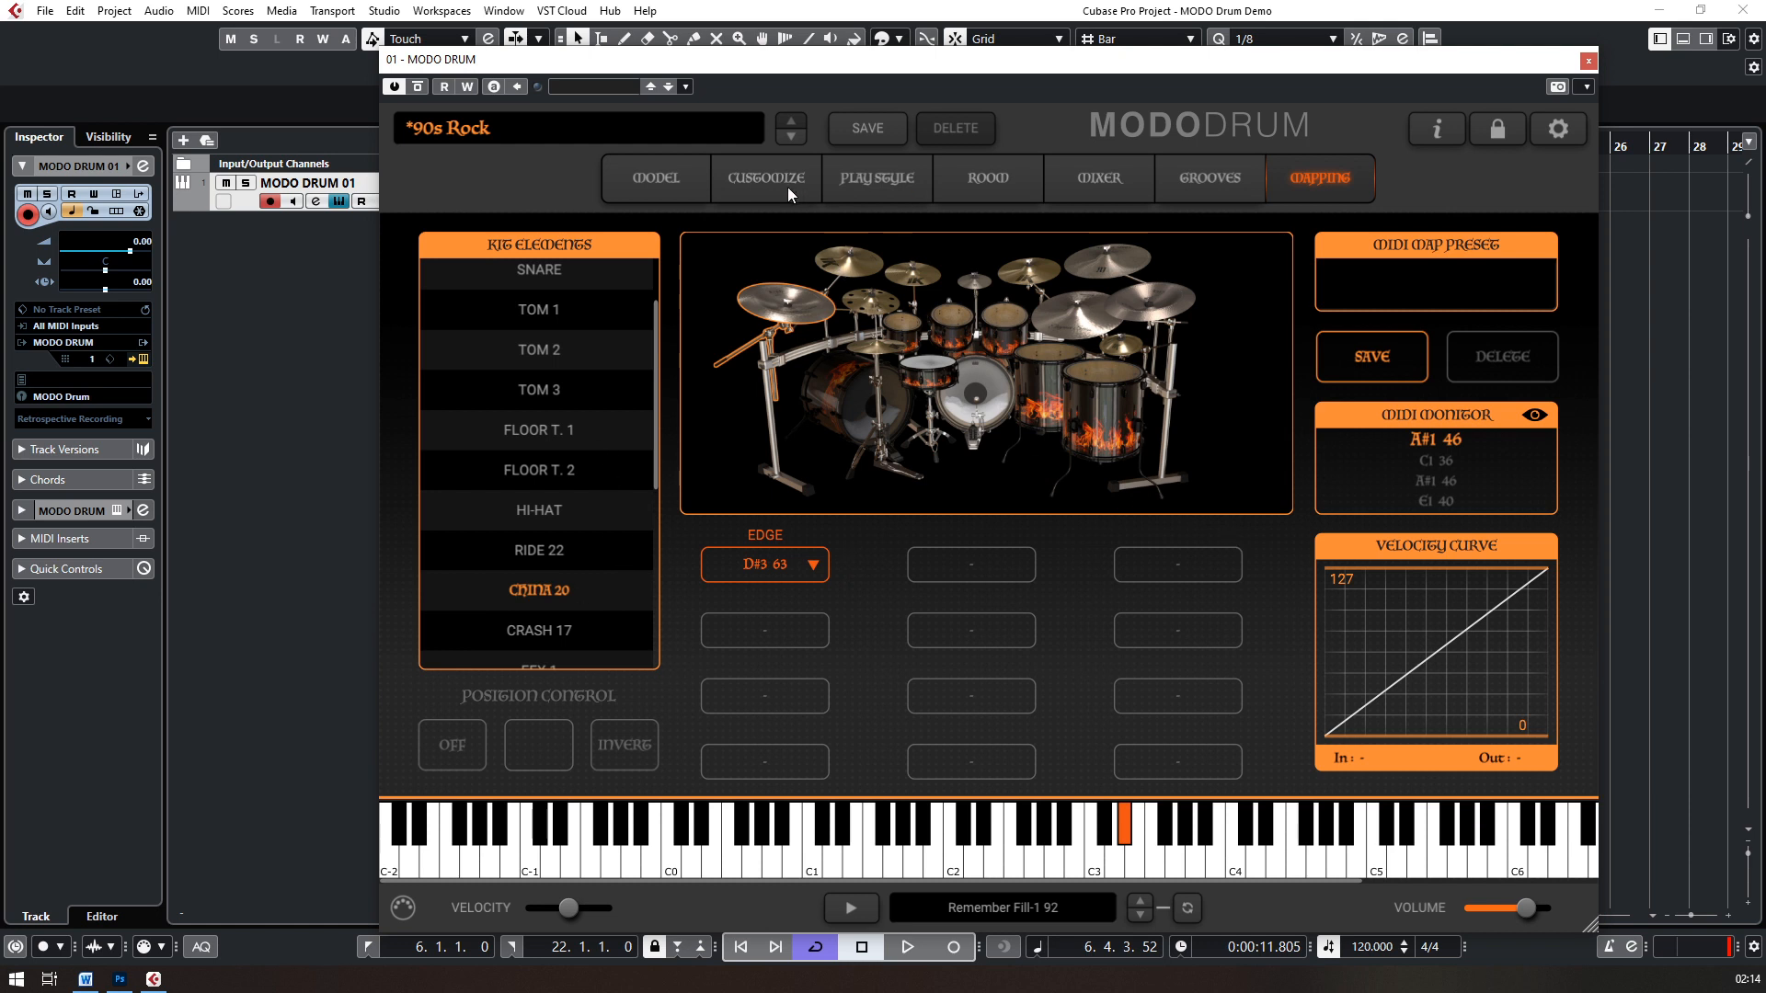
Step: In the plugin mixer, pan Tom 1 to the left and copy the equalizer and Comp 76 processing to Tom 1 and Floor T. 2
click(1100, 180)
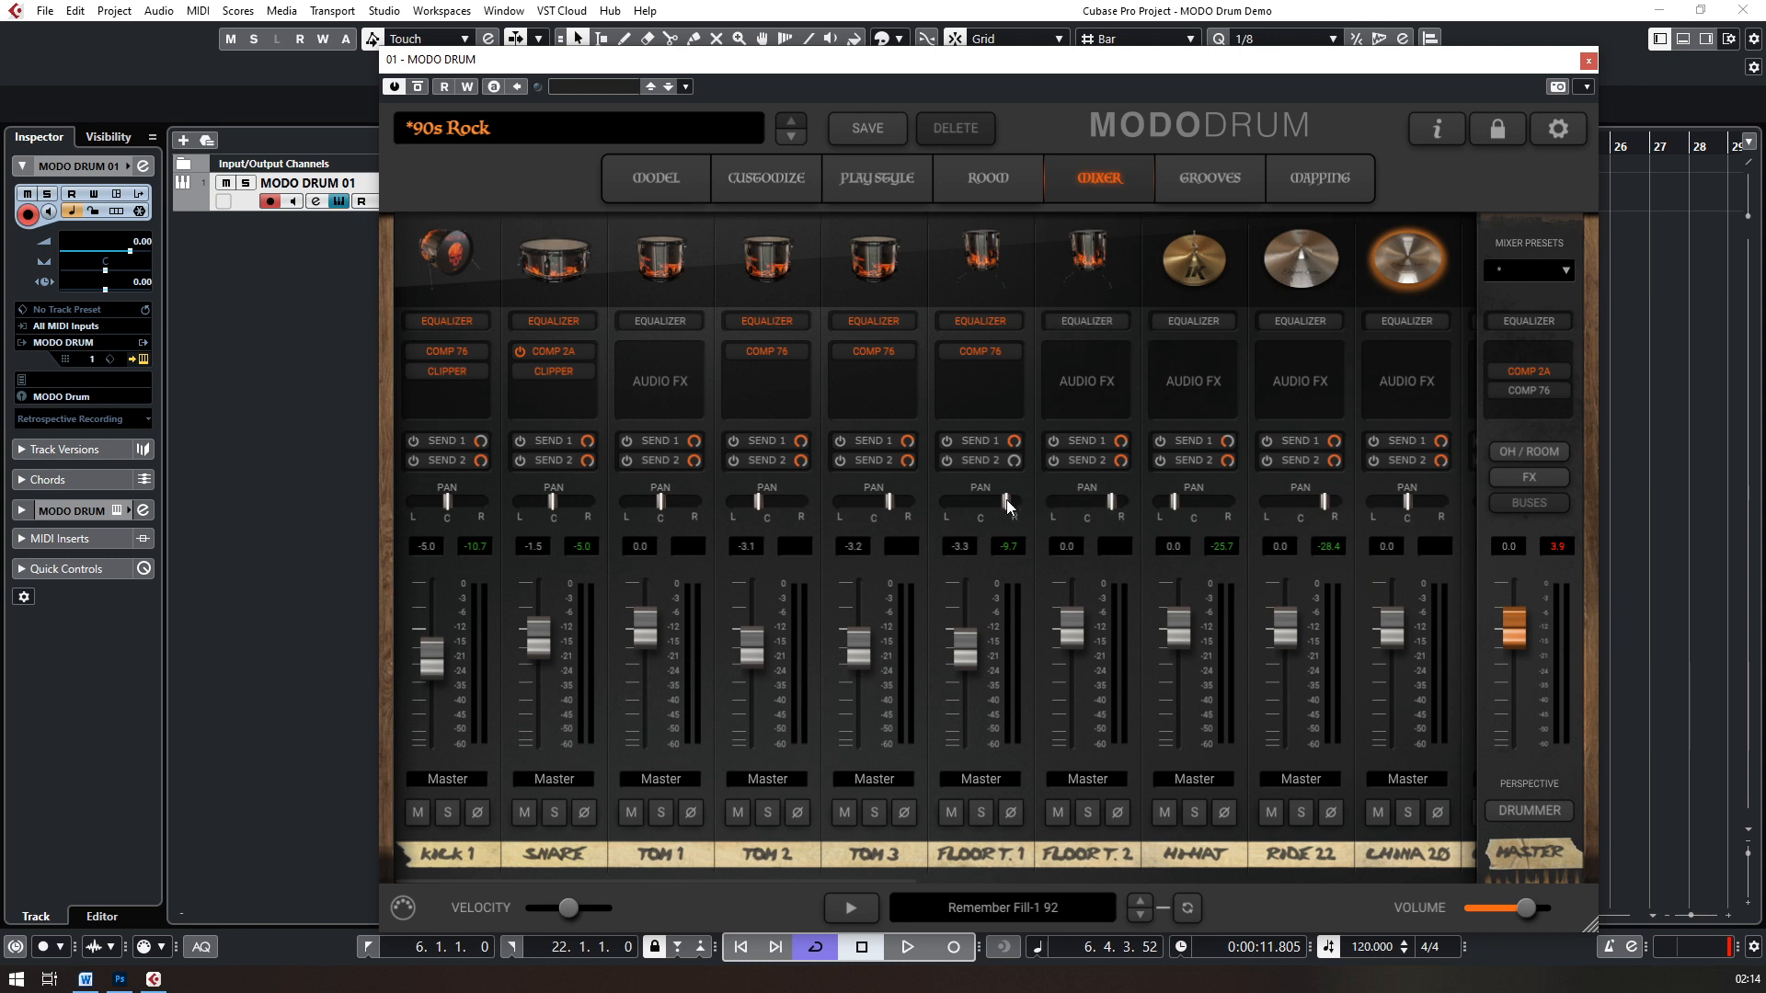
drag(660, 501, 642, 502)
drag(1087, 356, 660, 351)
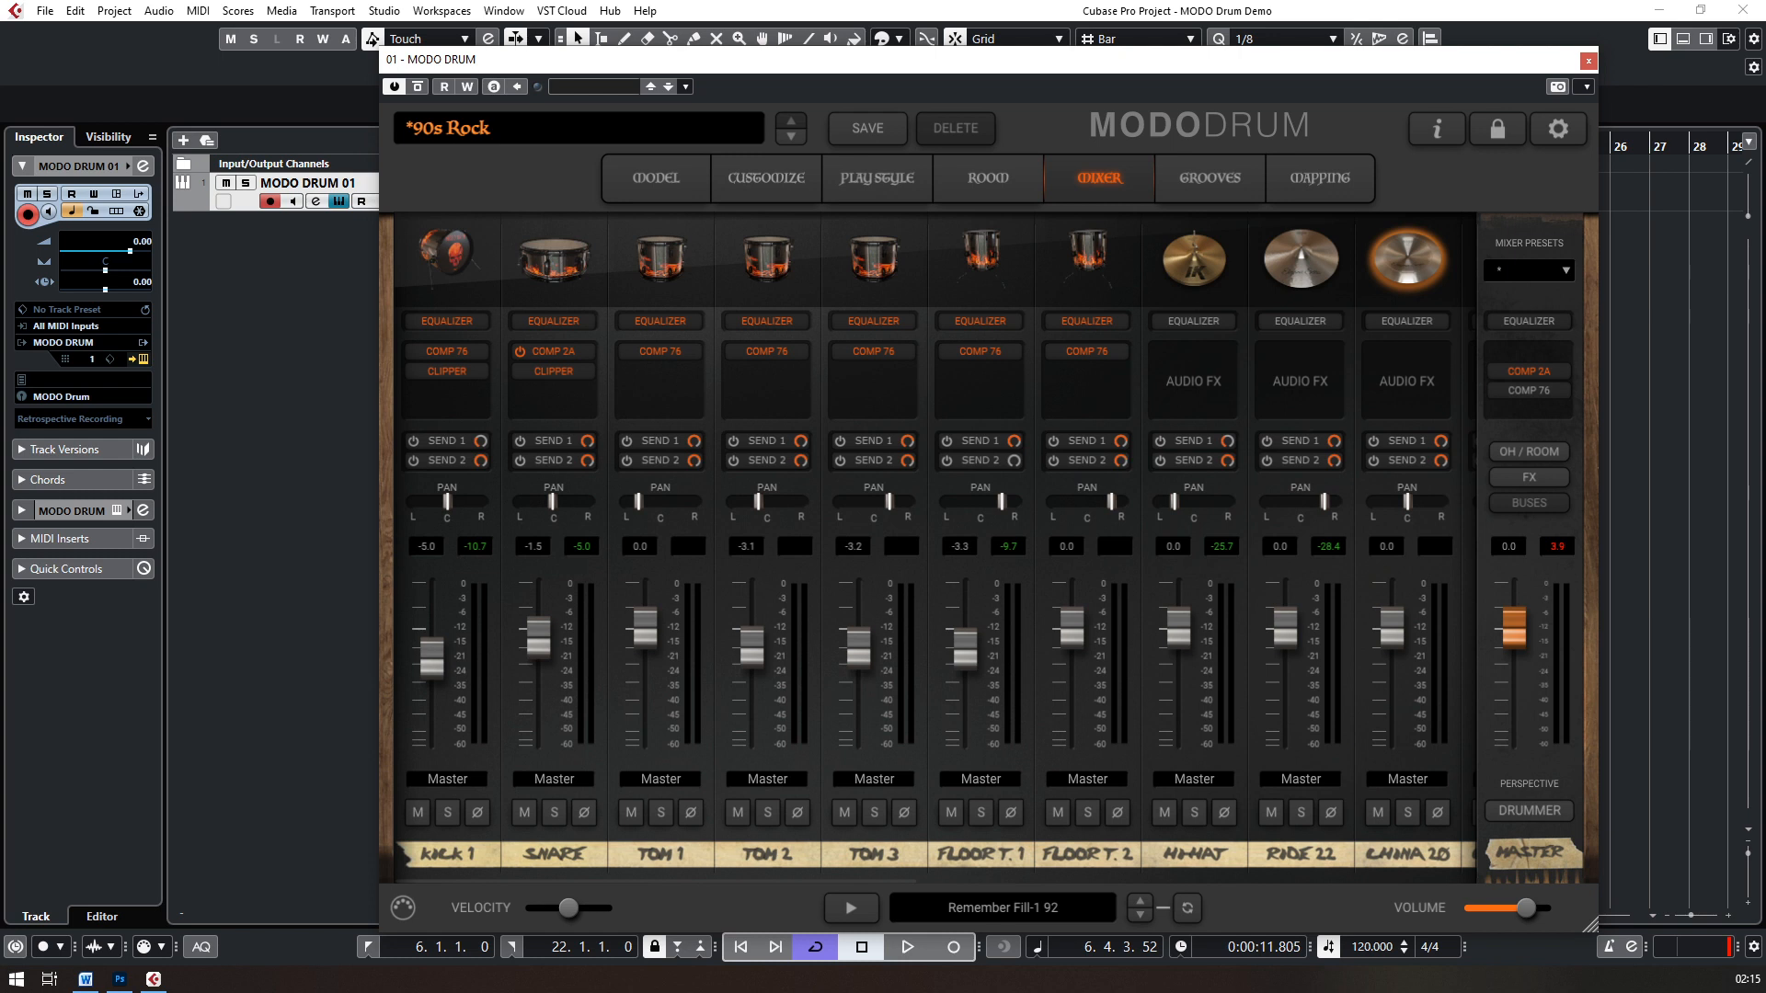
Step: During playback, set Floor T. 2's Comp 76 to -21.4 dB input, 3.3 attack and 3.7 release, and stop playback
drag(1013, 462, 1132, 400)
drag(709, 883, 594, 897)
click(904, 948)
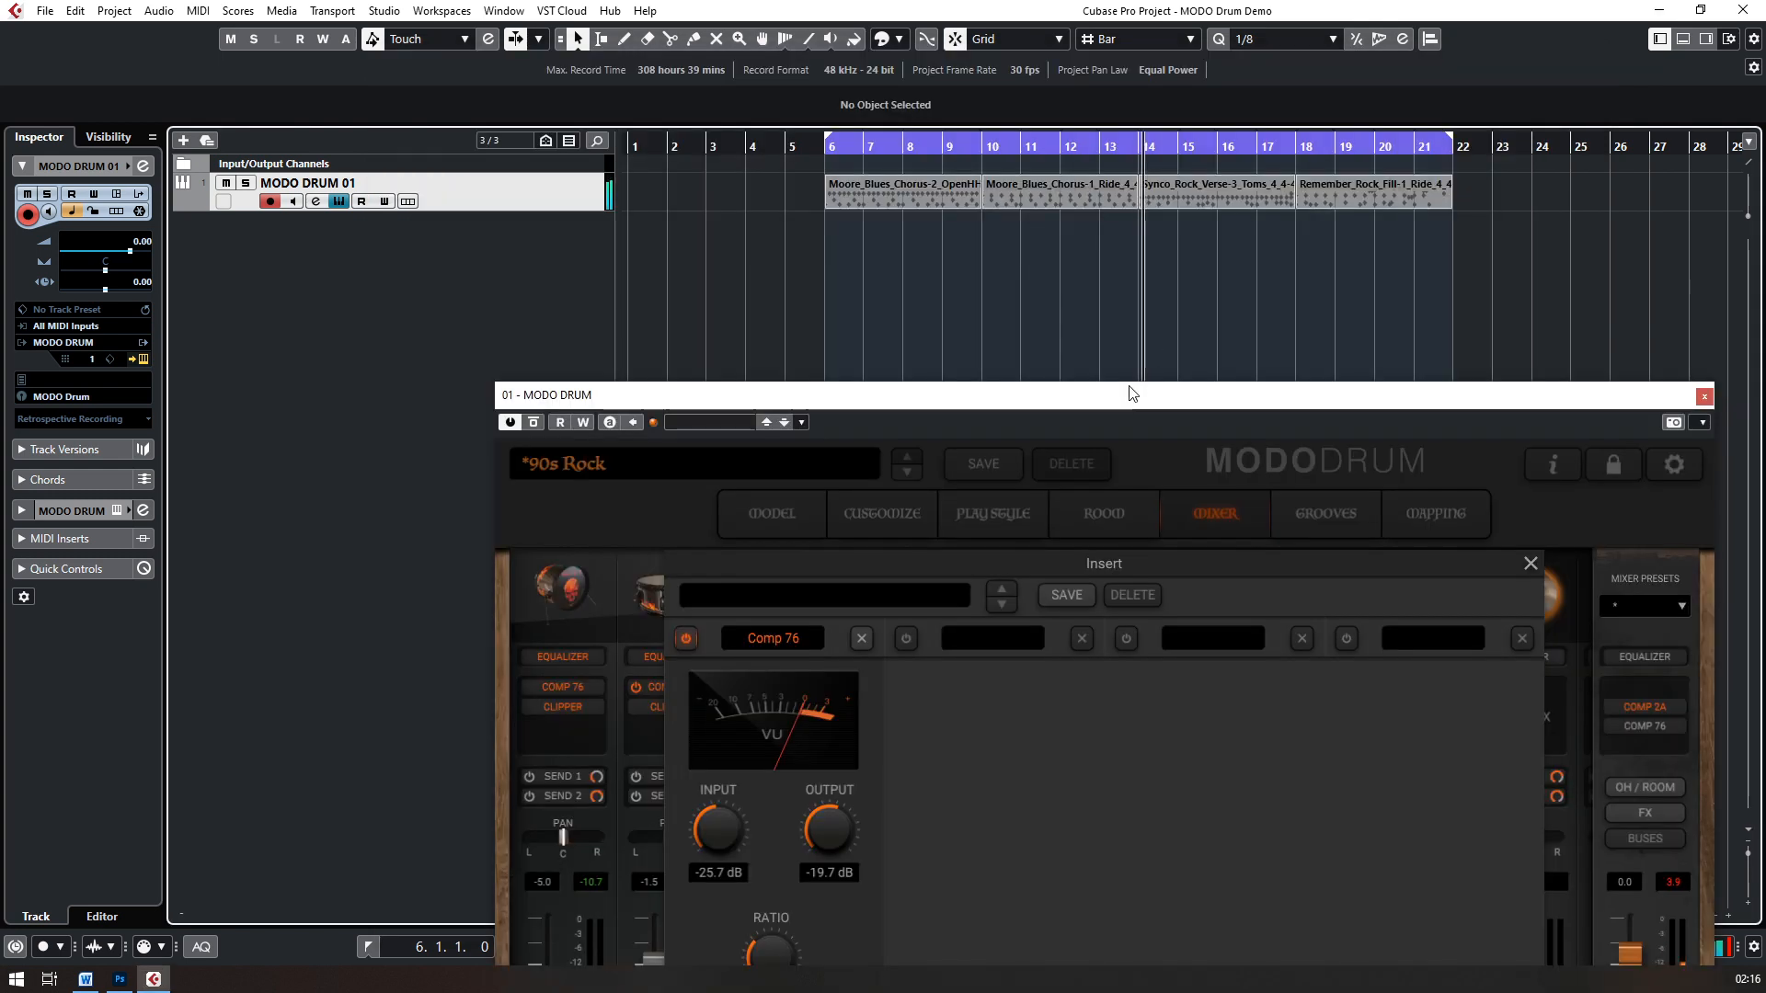
drag(1132, 390, 1037, 72)
drag(622, 518, 621, 504)
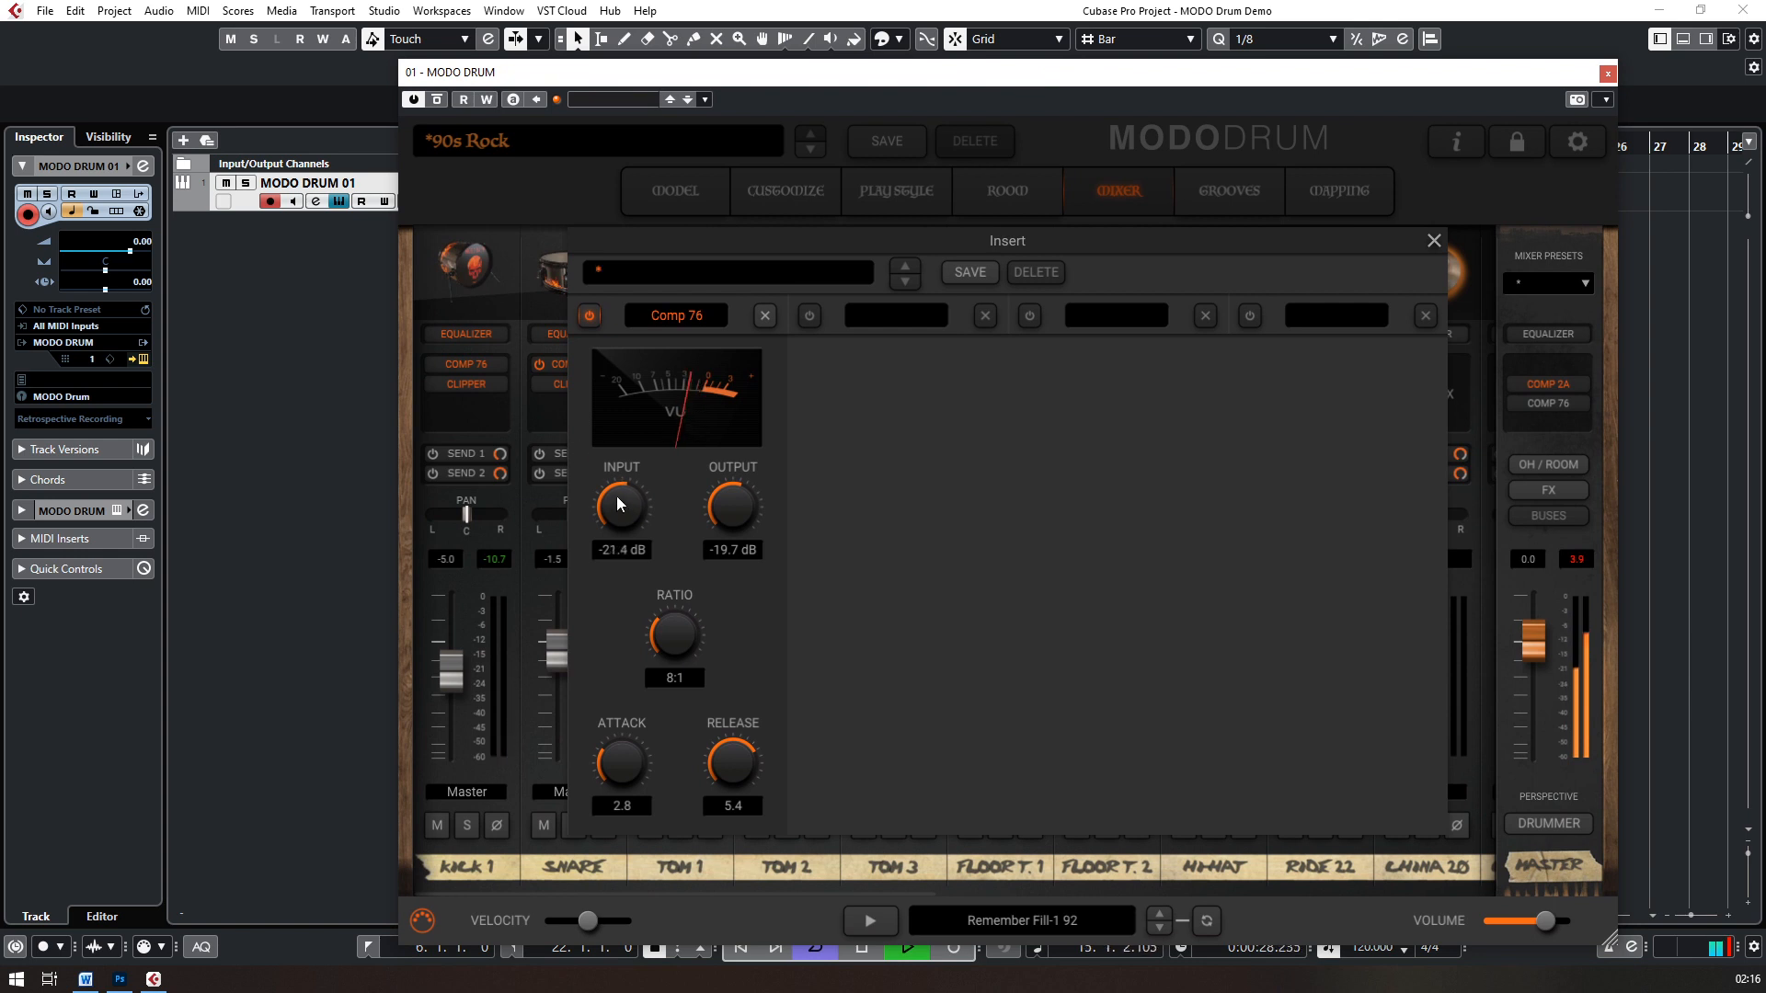
drag(623, 770, 725, 826)
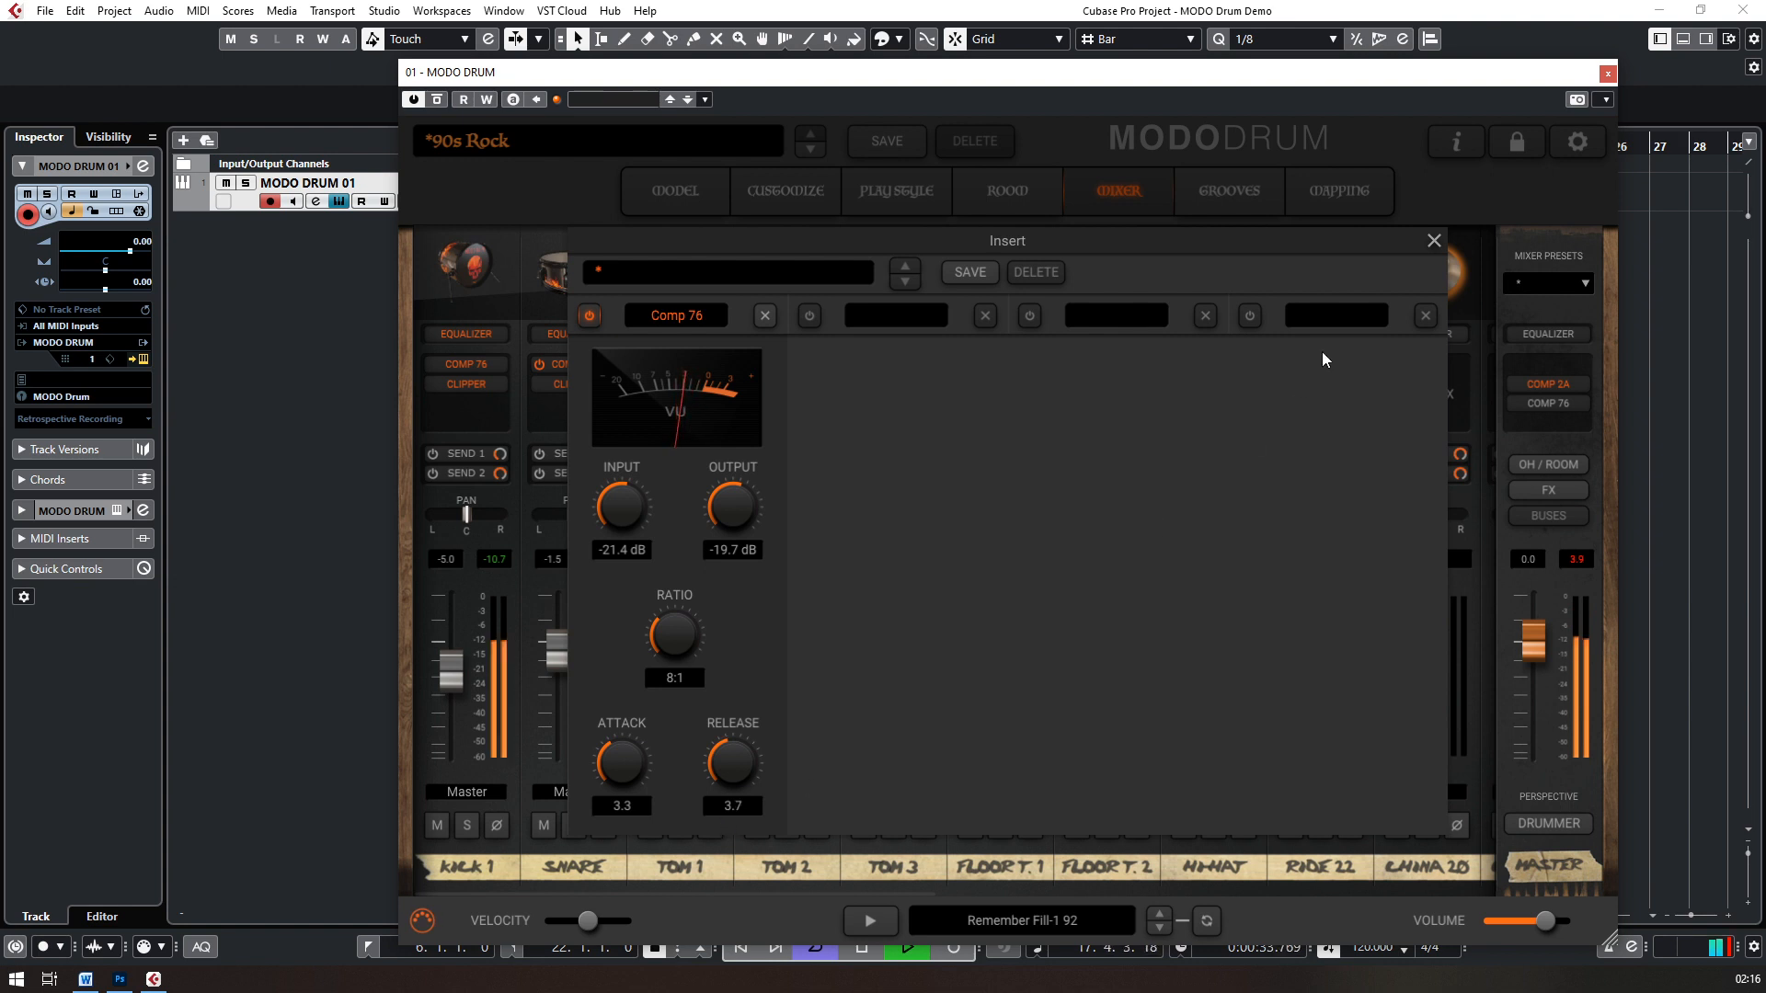
click(1434, 241)
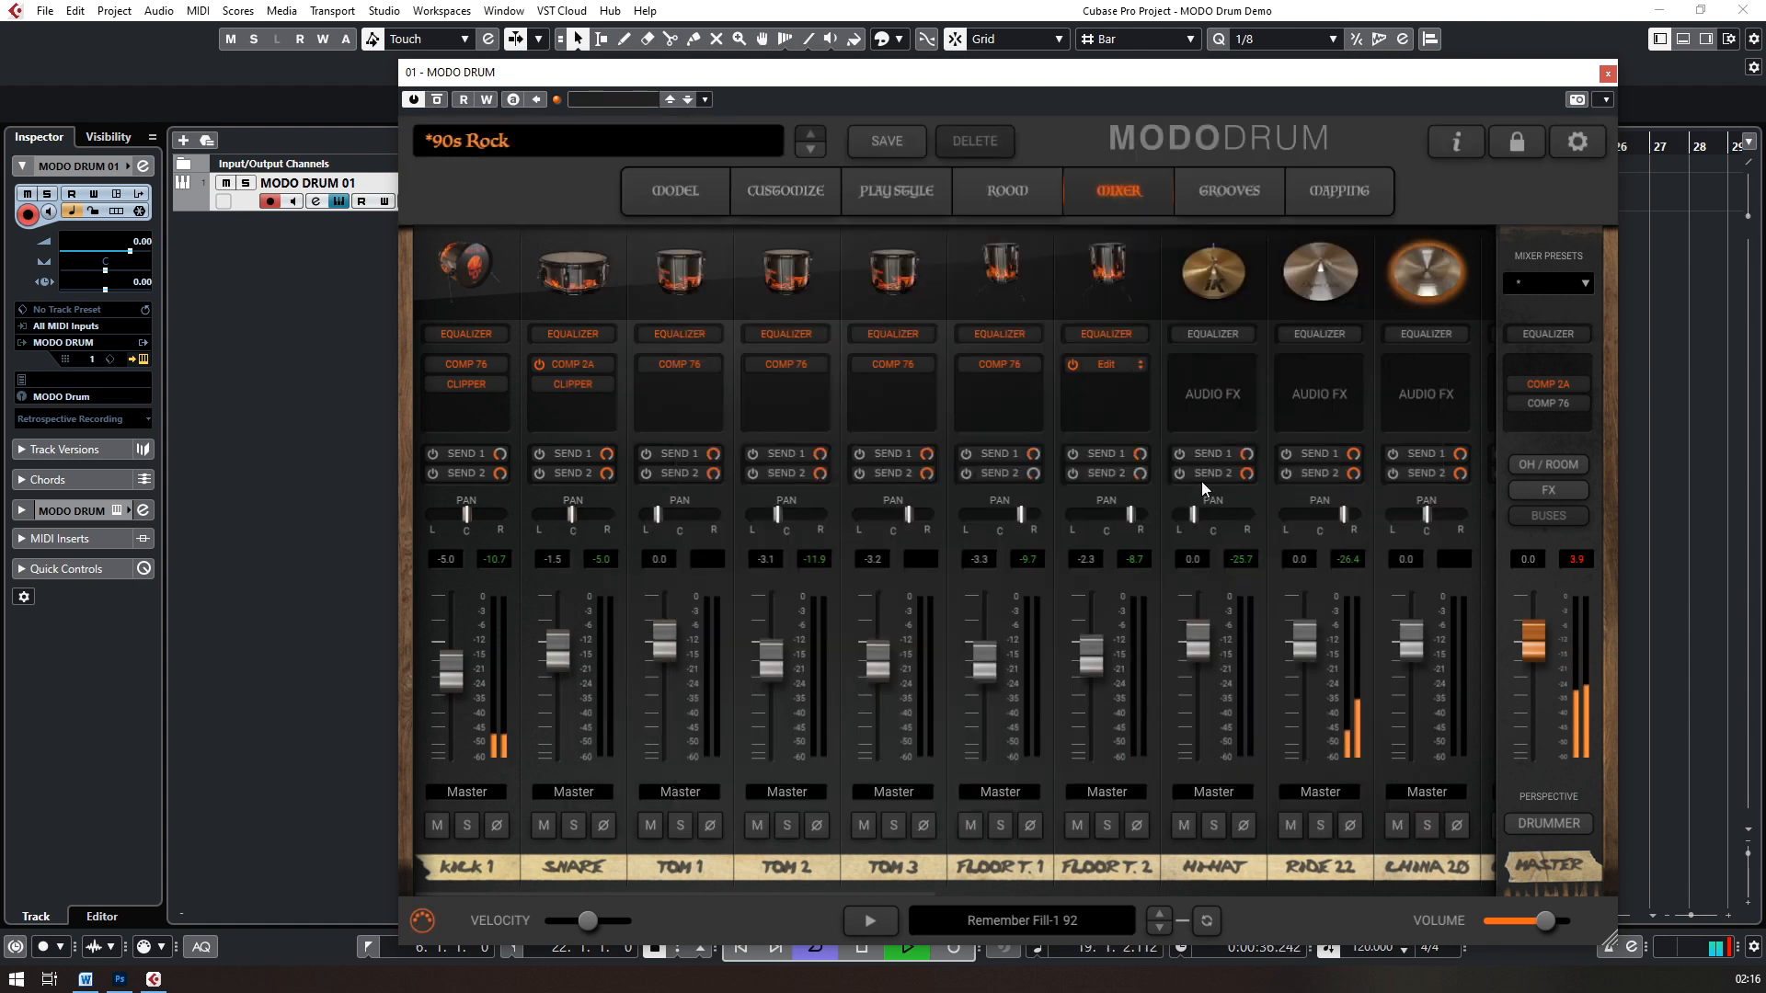
key(space)
Step: View the Extreme kit on the model page and briefly inspect the Moore_Blues_Chorus-2 part in the Drum Editor
click(719, 210)
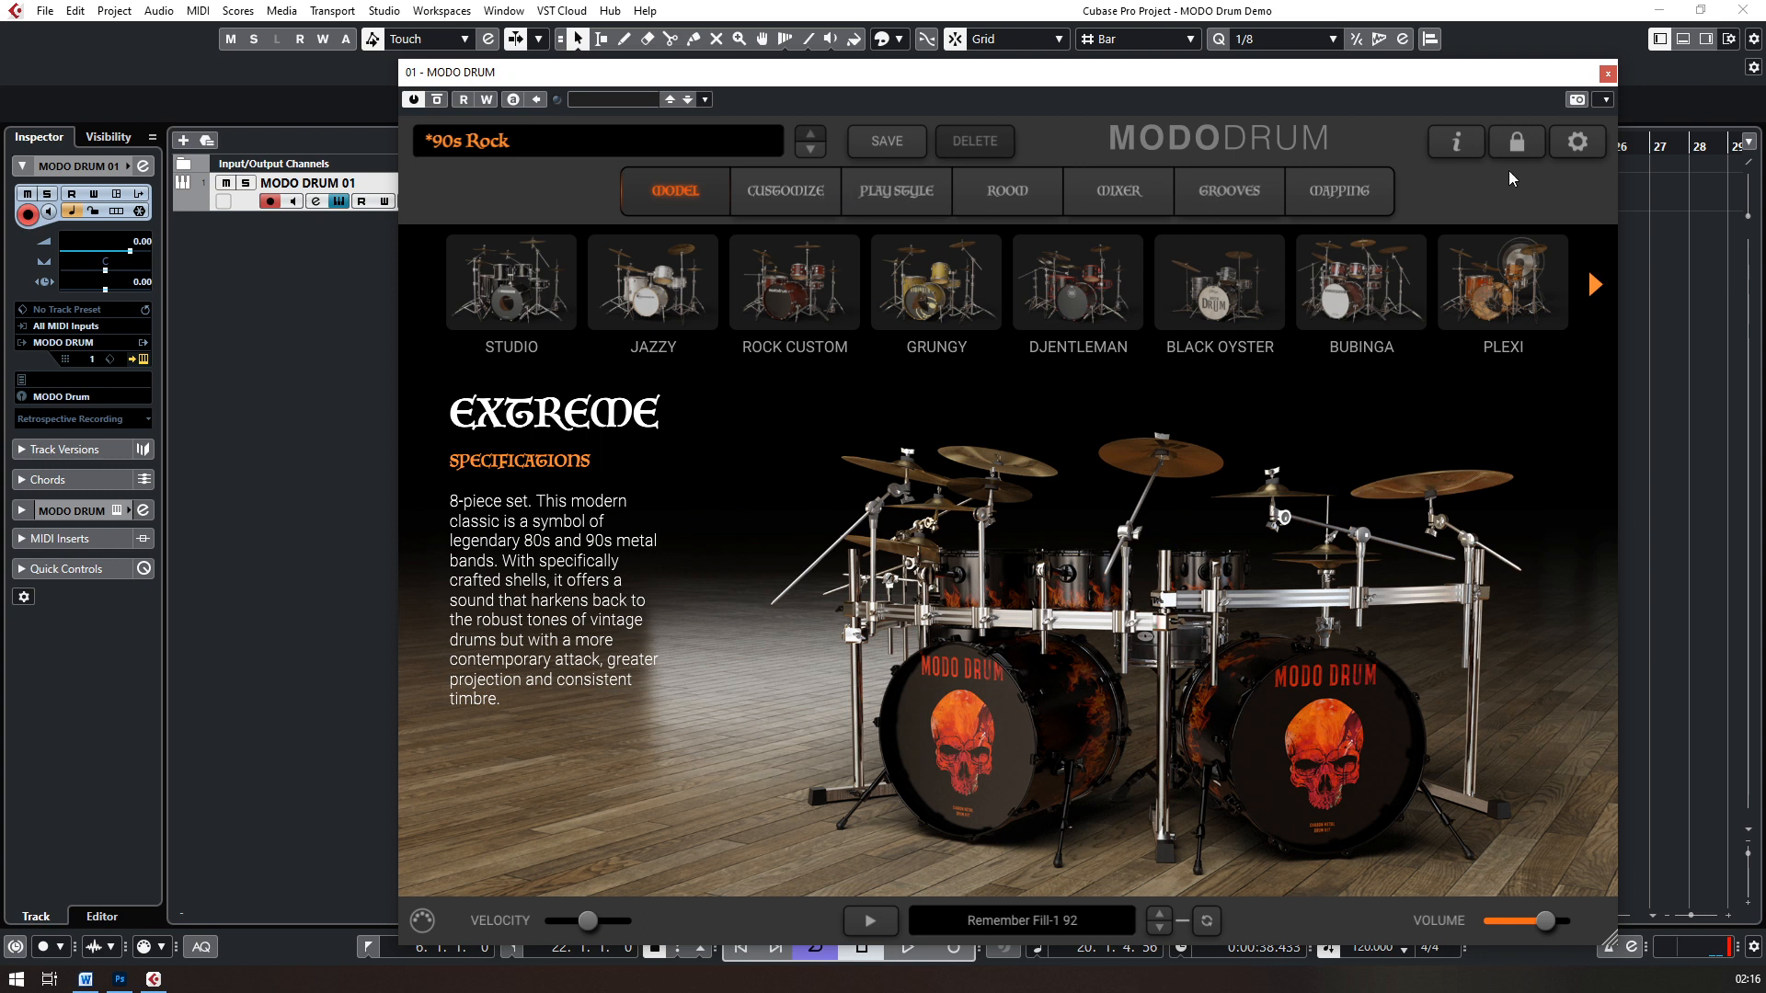
drag(1333, 79, 1319, 46)
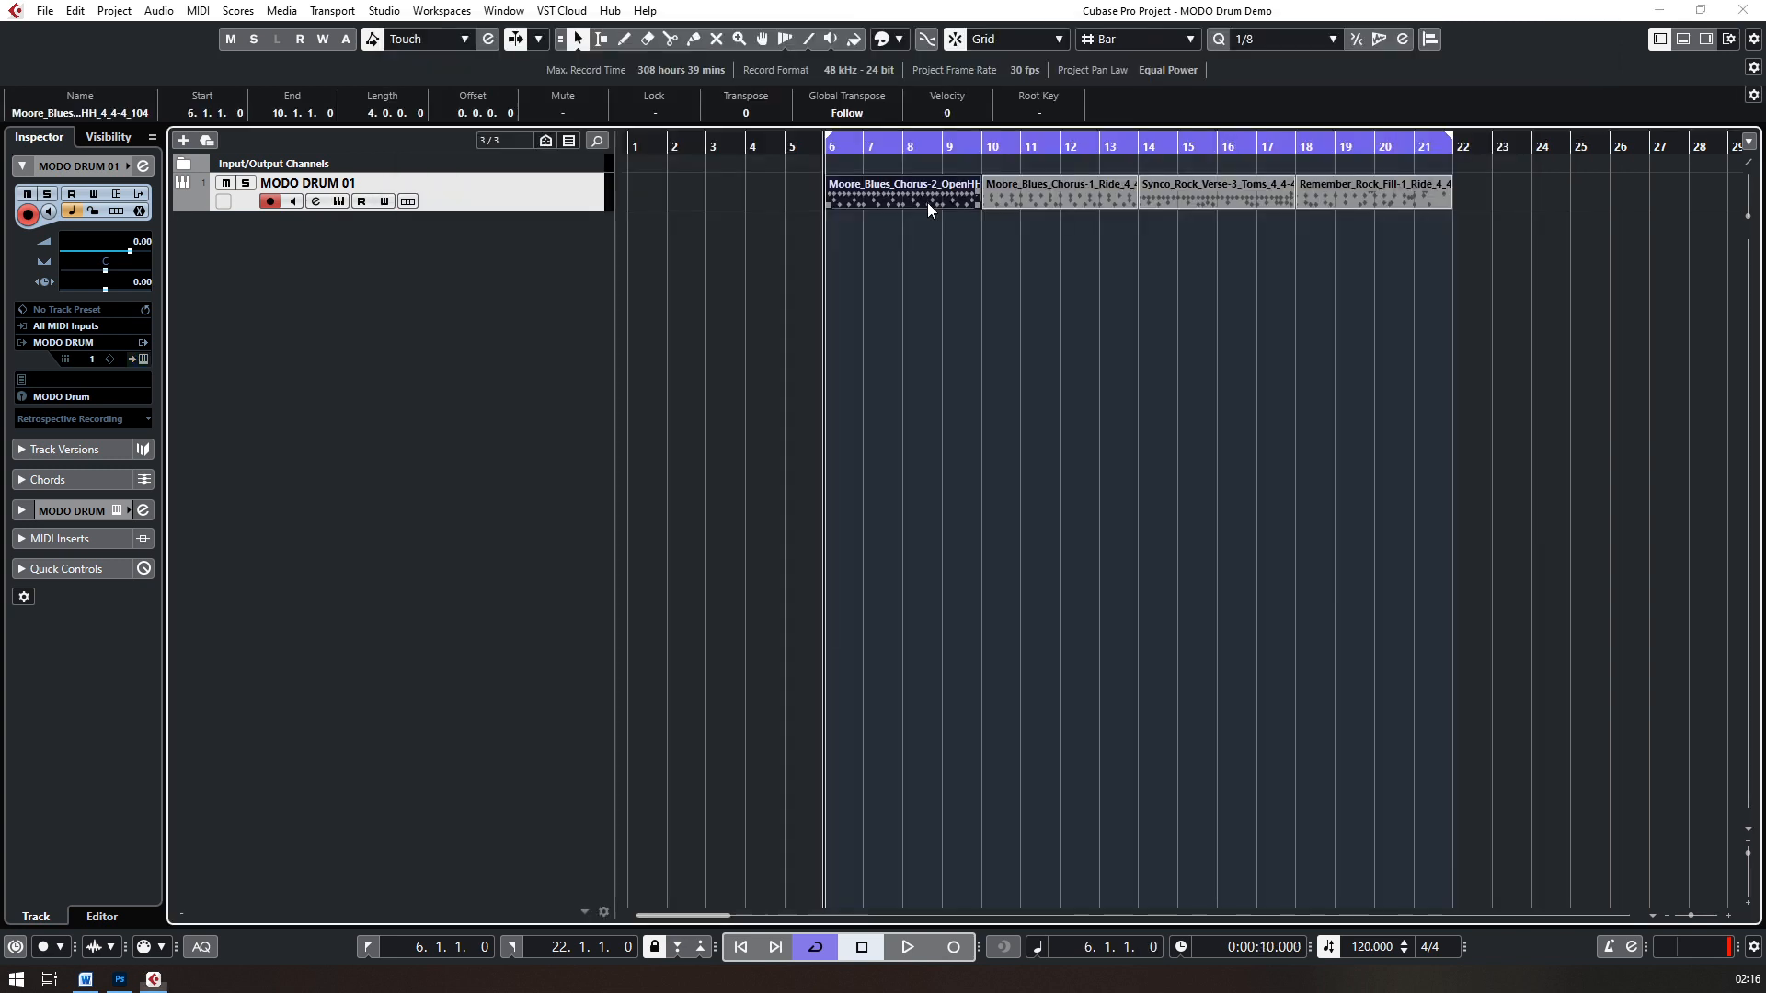
double_click(930, 205)
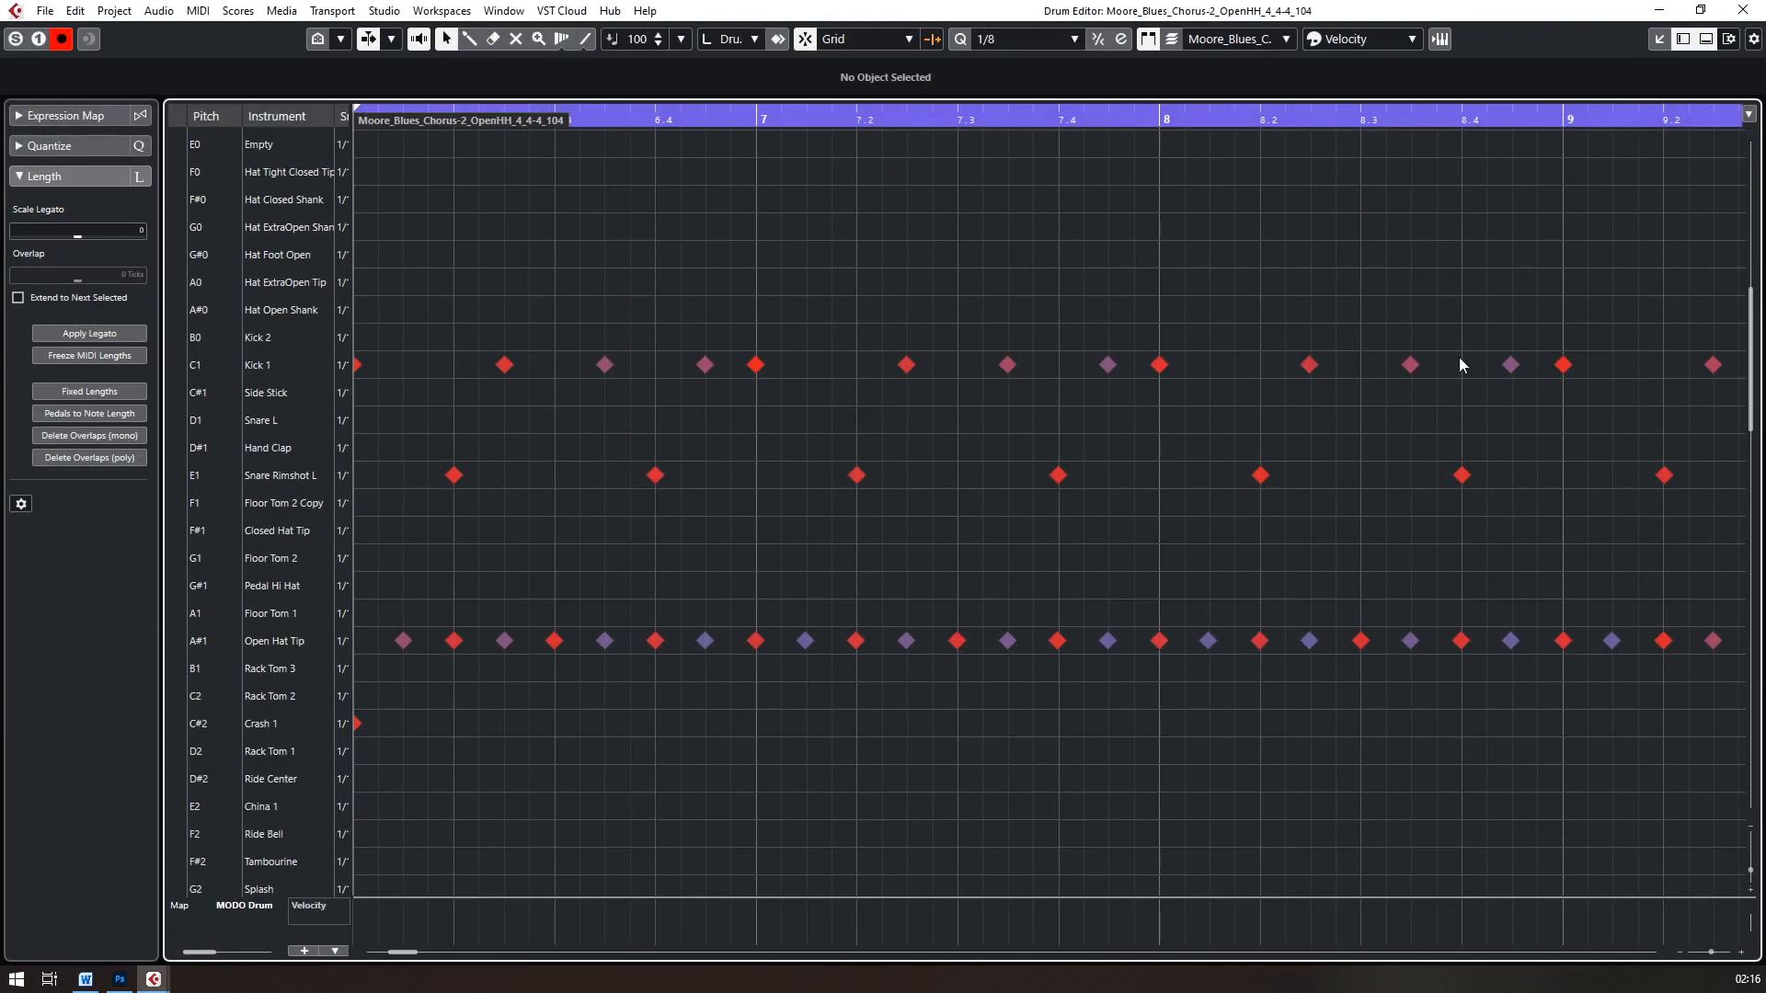
click(1742, 10)
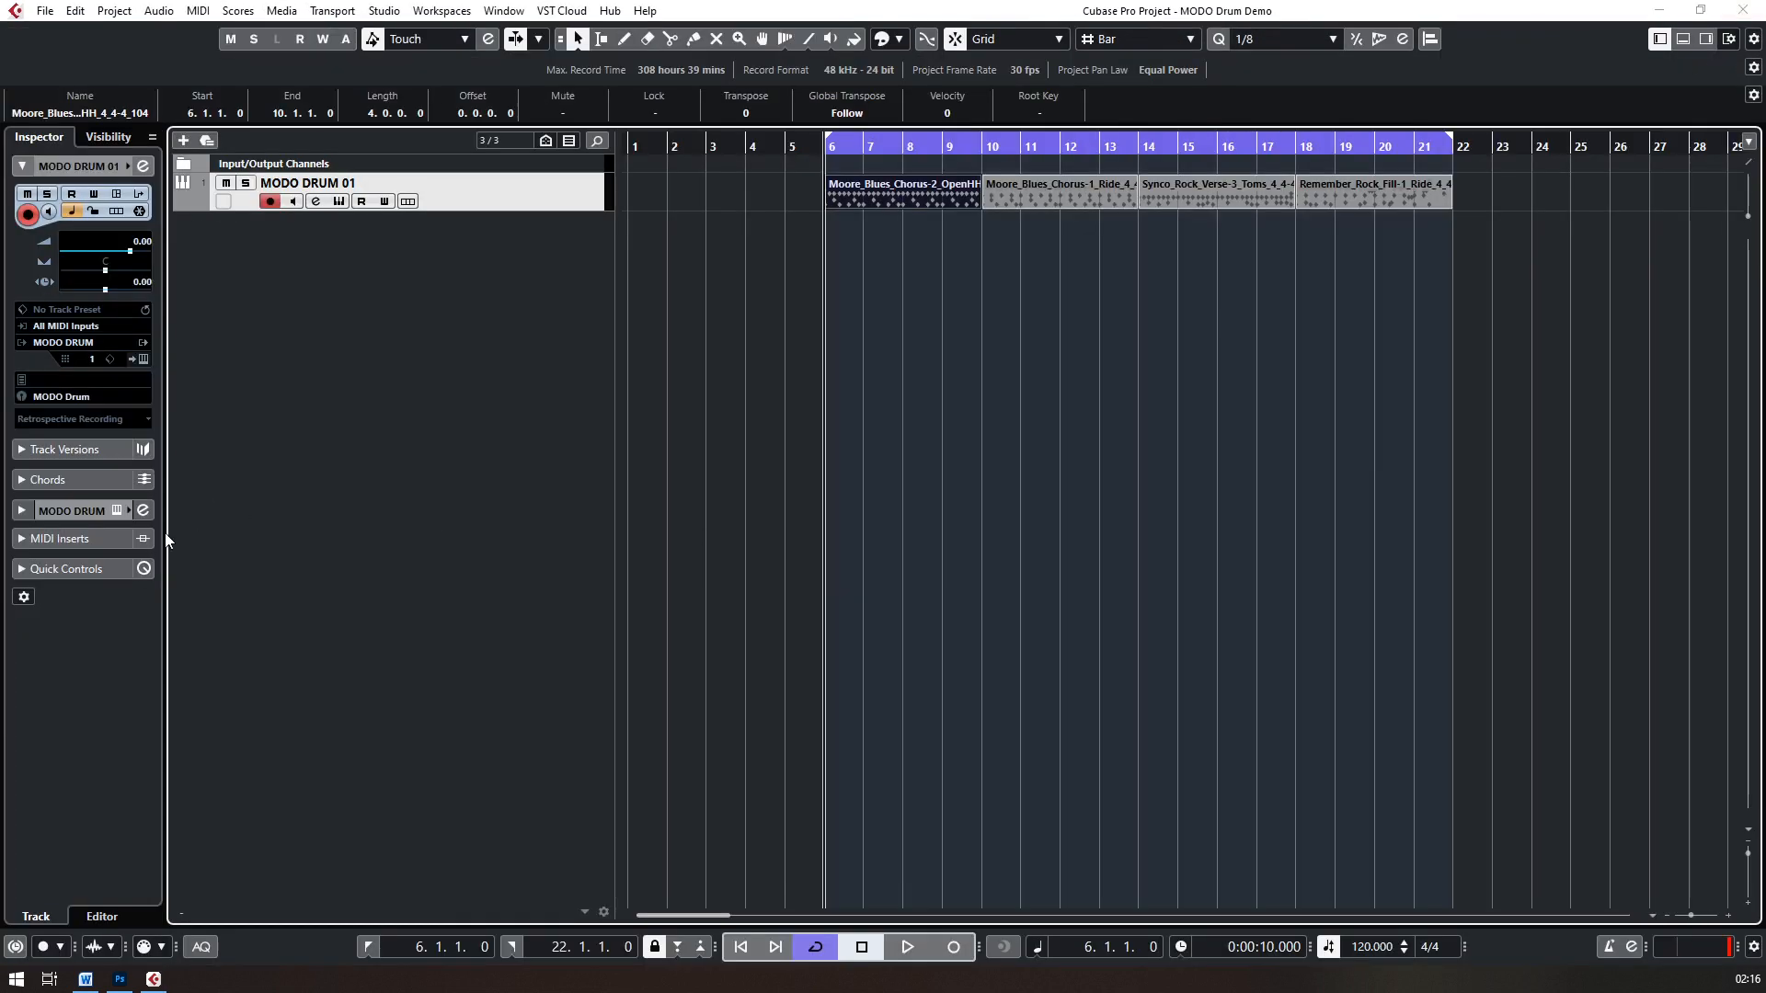
Step: Choose the MODO Drum map for the track and examine the named instrument lanes of the Moore_Blues_Chorus-2 part
click(109, 396)
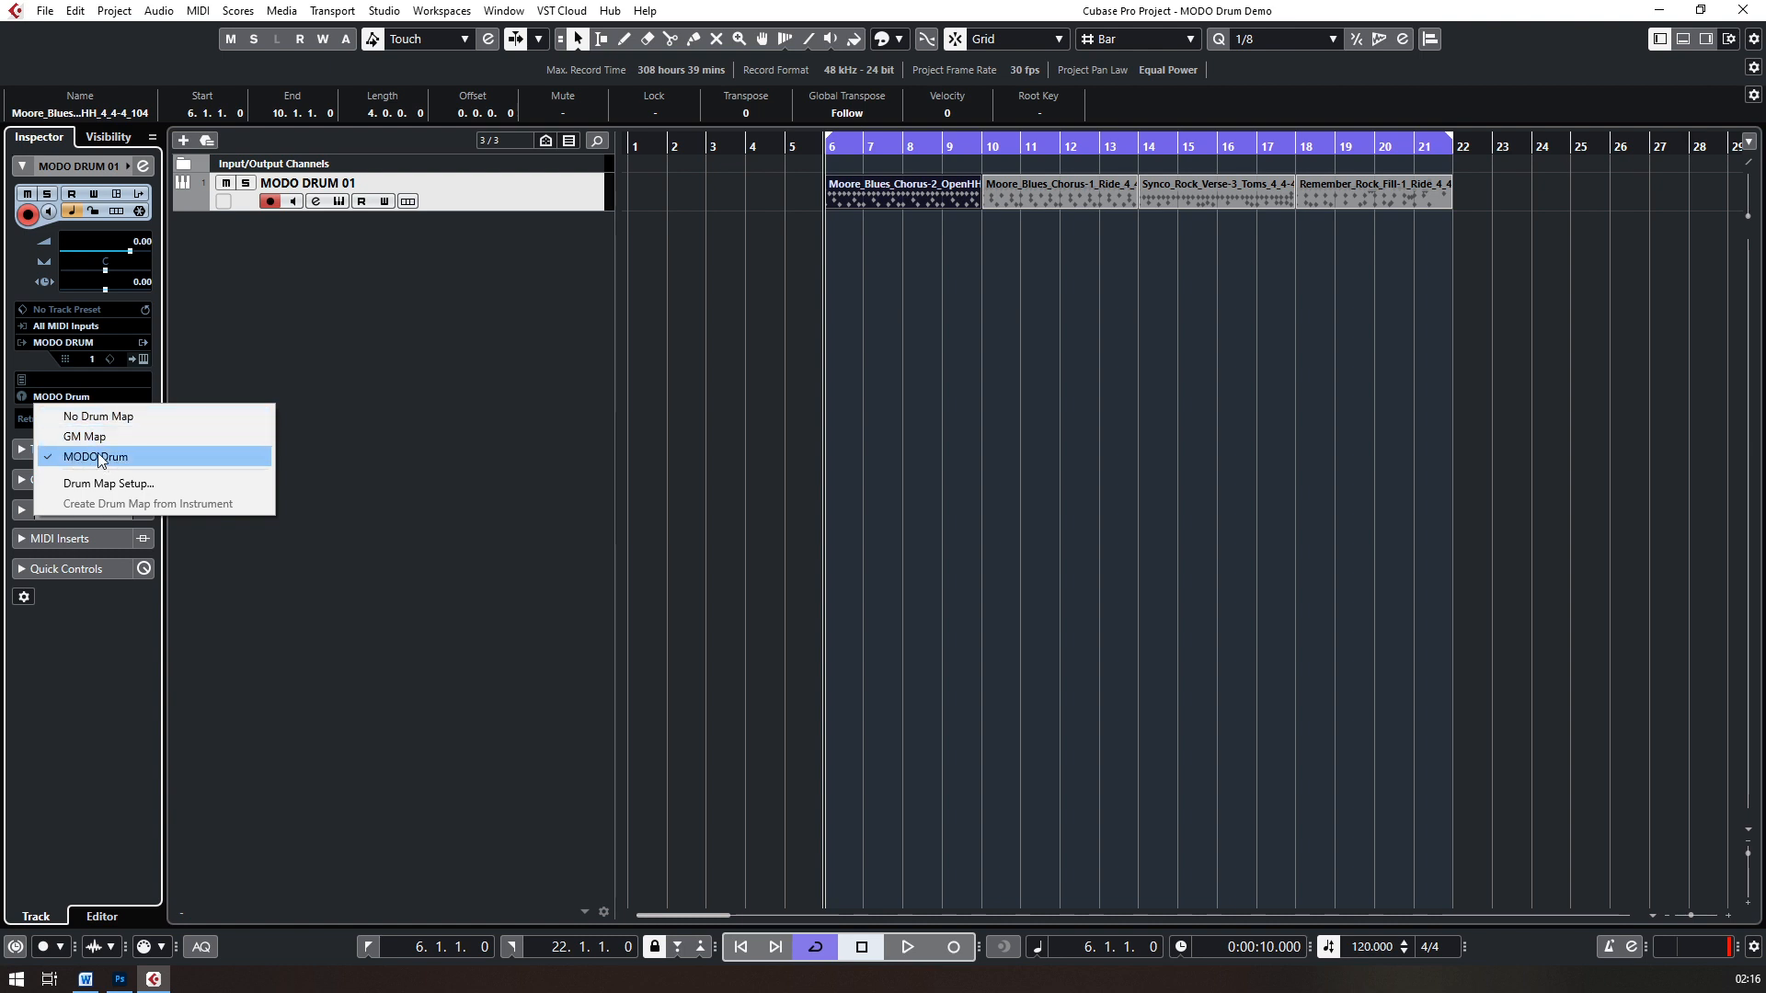
click(109, 457)
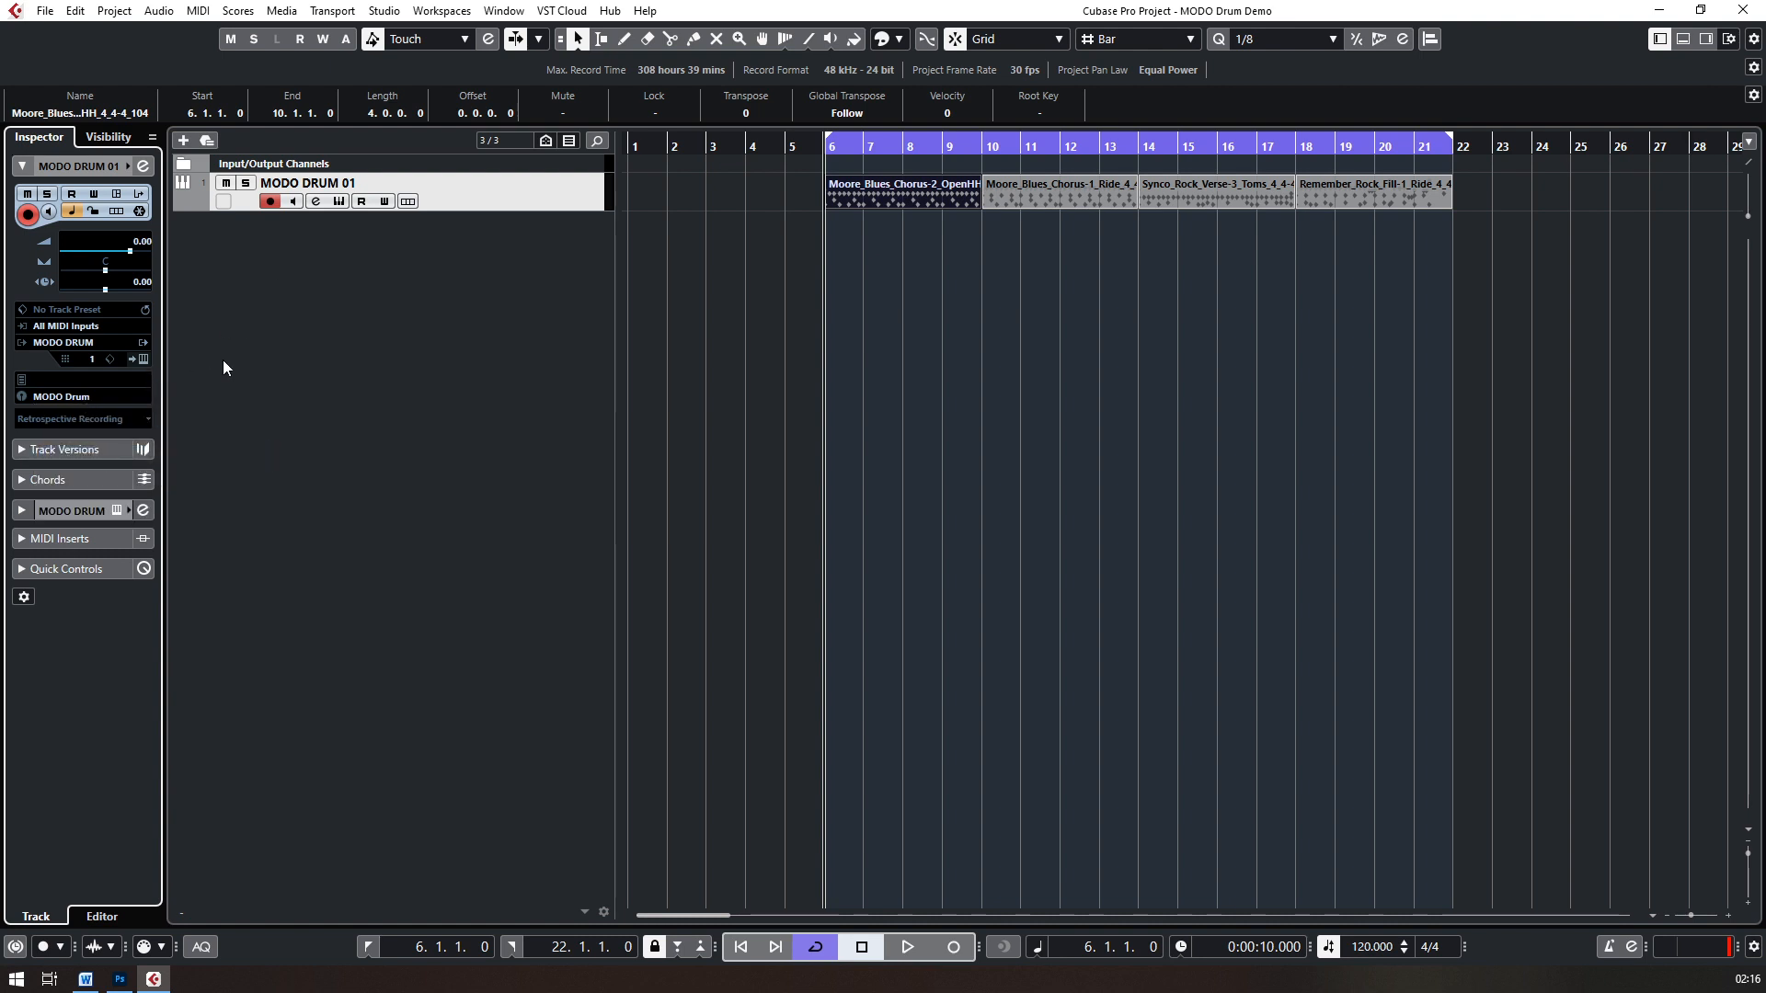
double_click(911, 195)
scroll(473, 495, up, 10)
scroll(473, 487, down, 10)
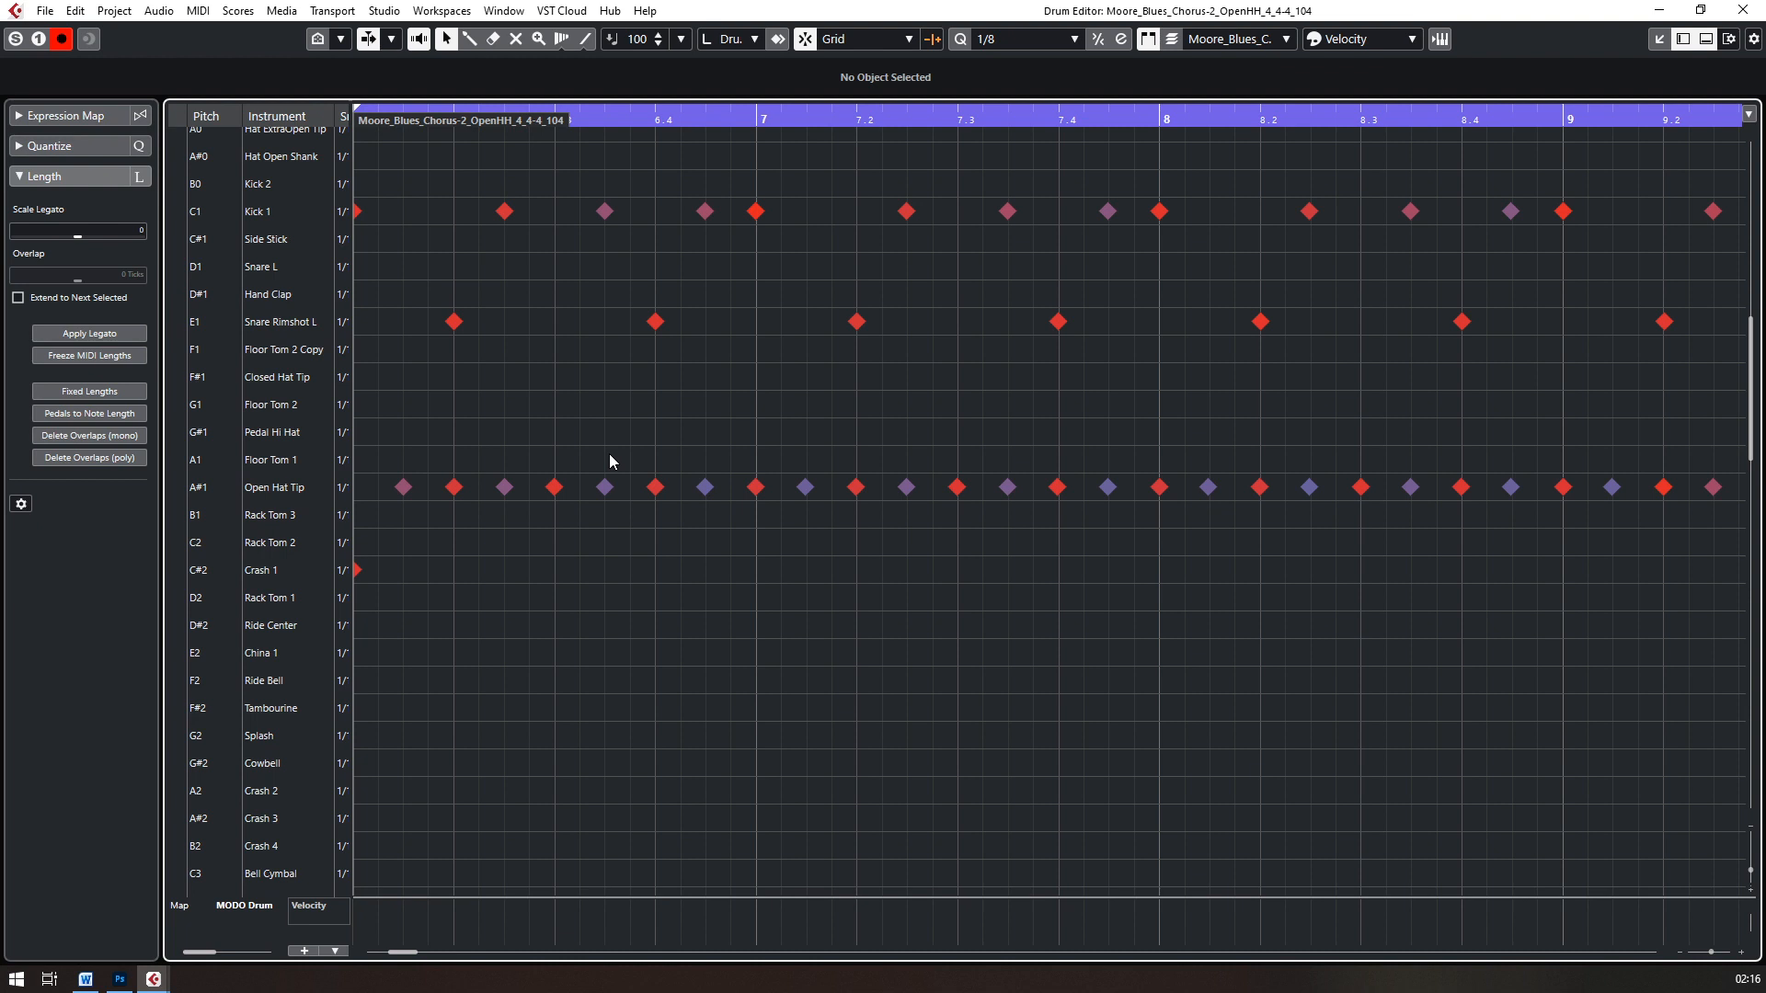
scroll(612, 462, up, 2)
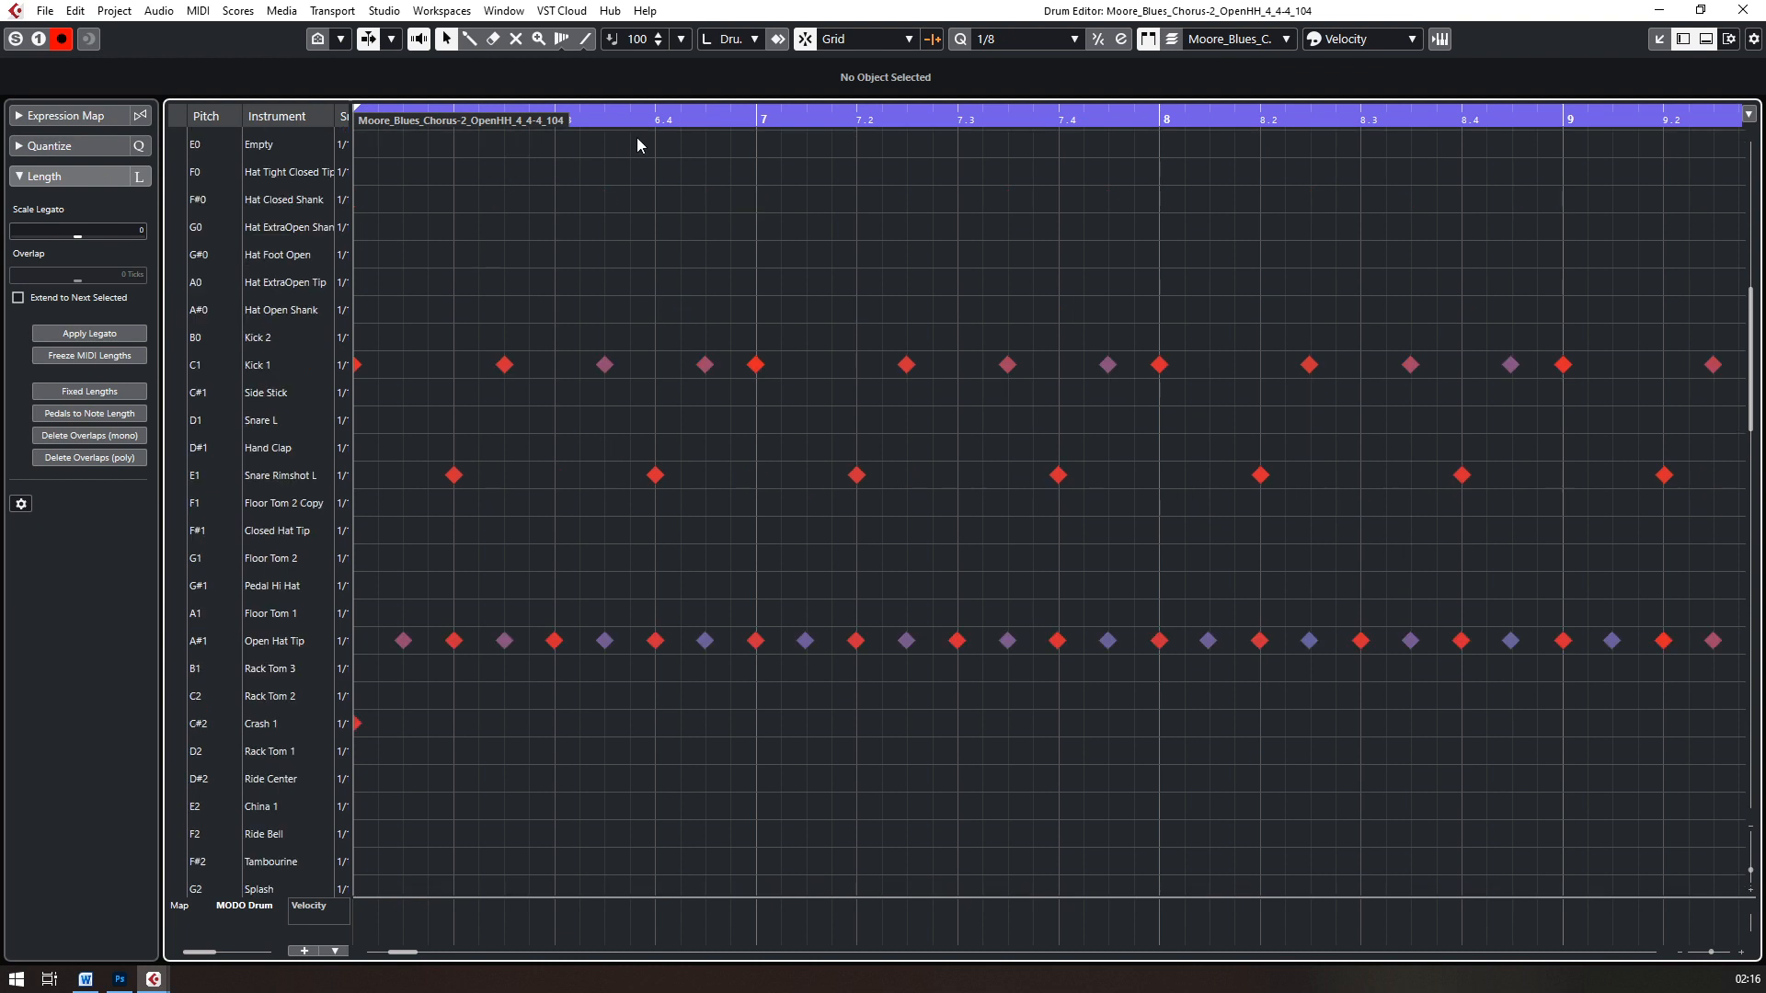
Step: Draw a run of 1/32 Snare L notes from 7.4 up to bar 8 and delete its first note
drag(655, 119, 616, 152)
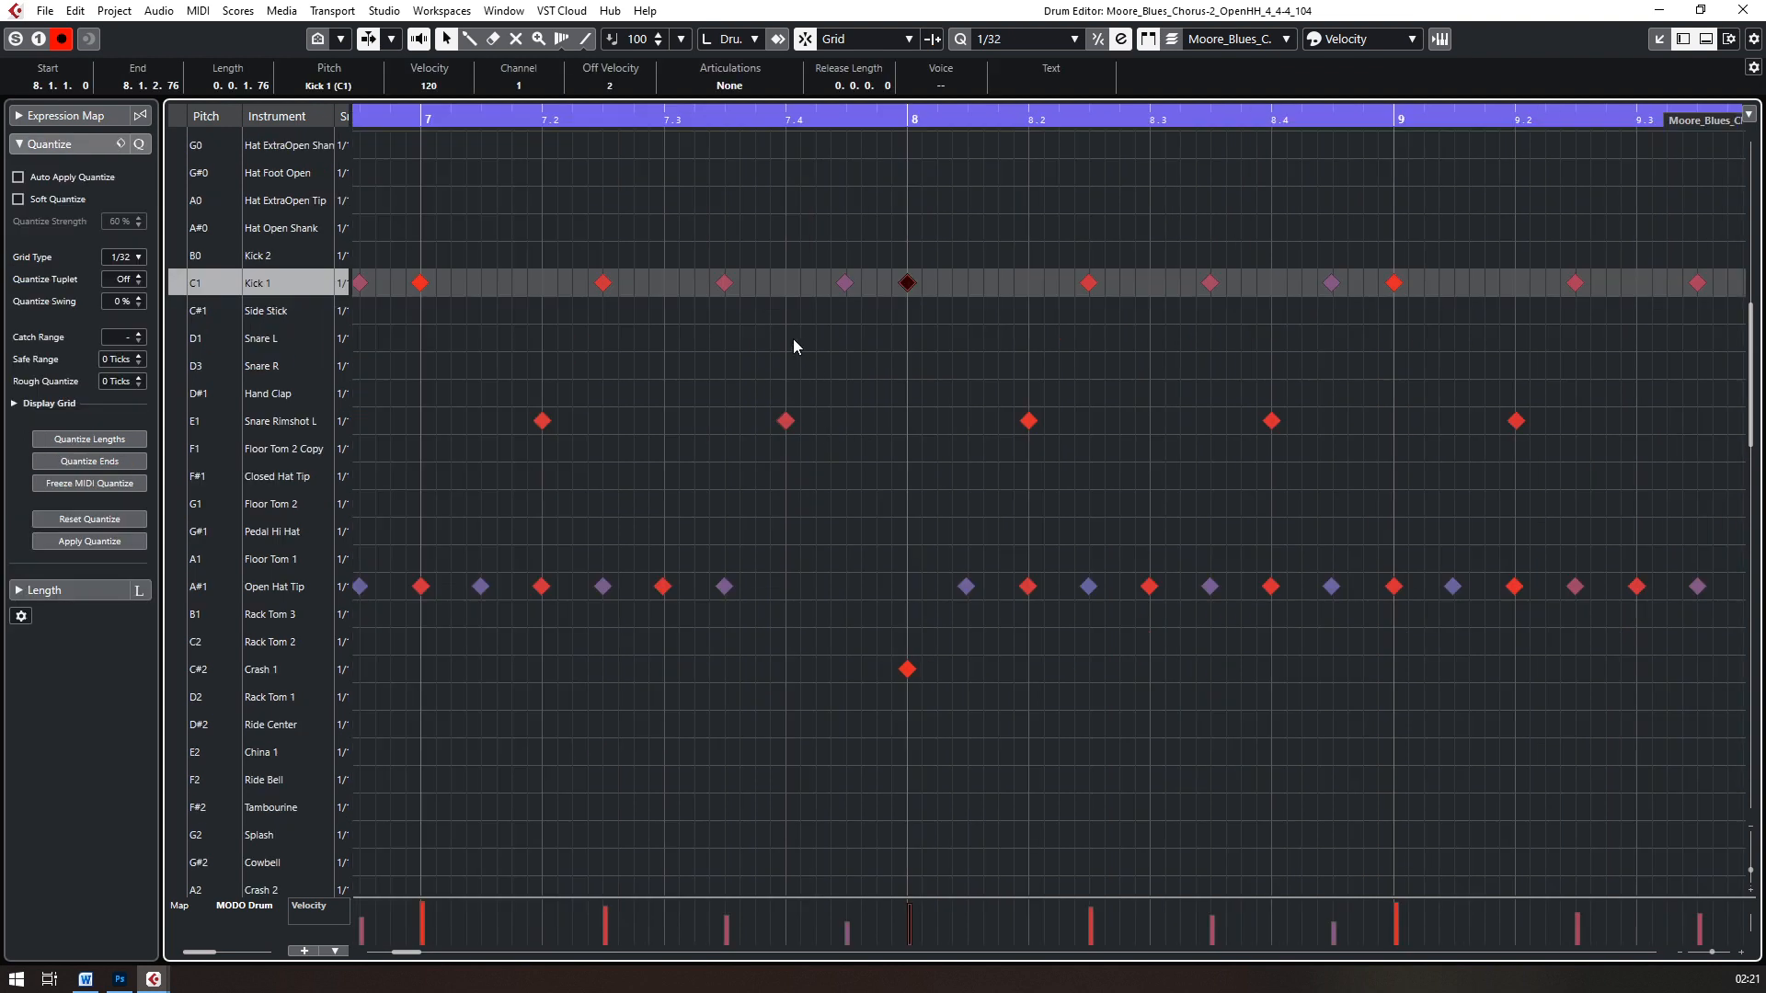
alt+shift+click(788, 341)
drag(788, 341, 892, 340)
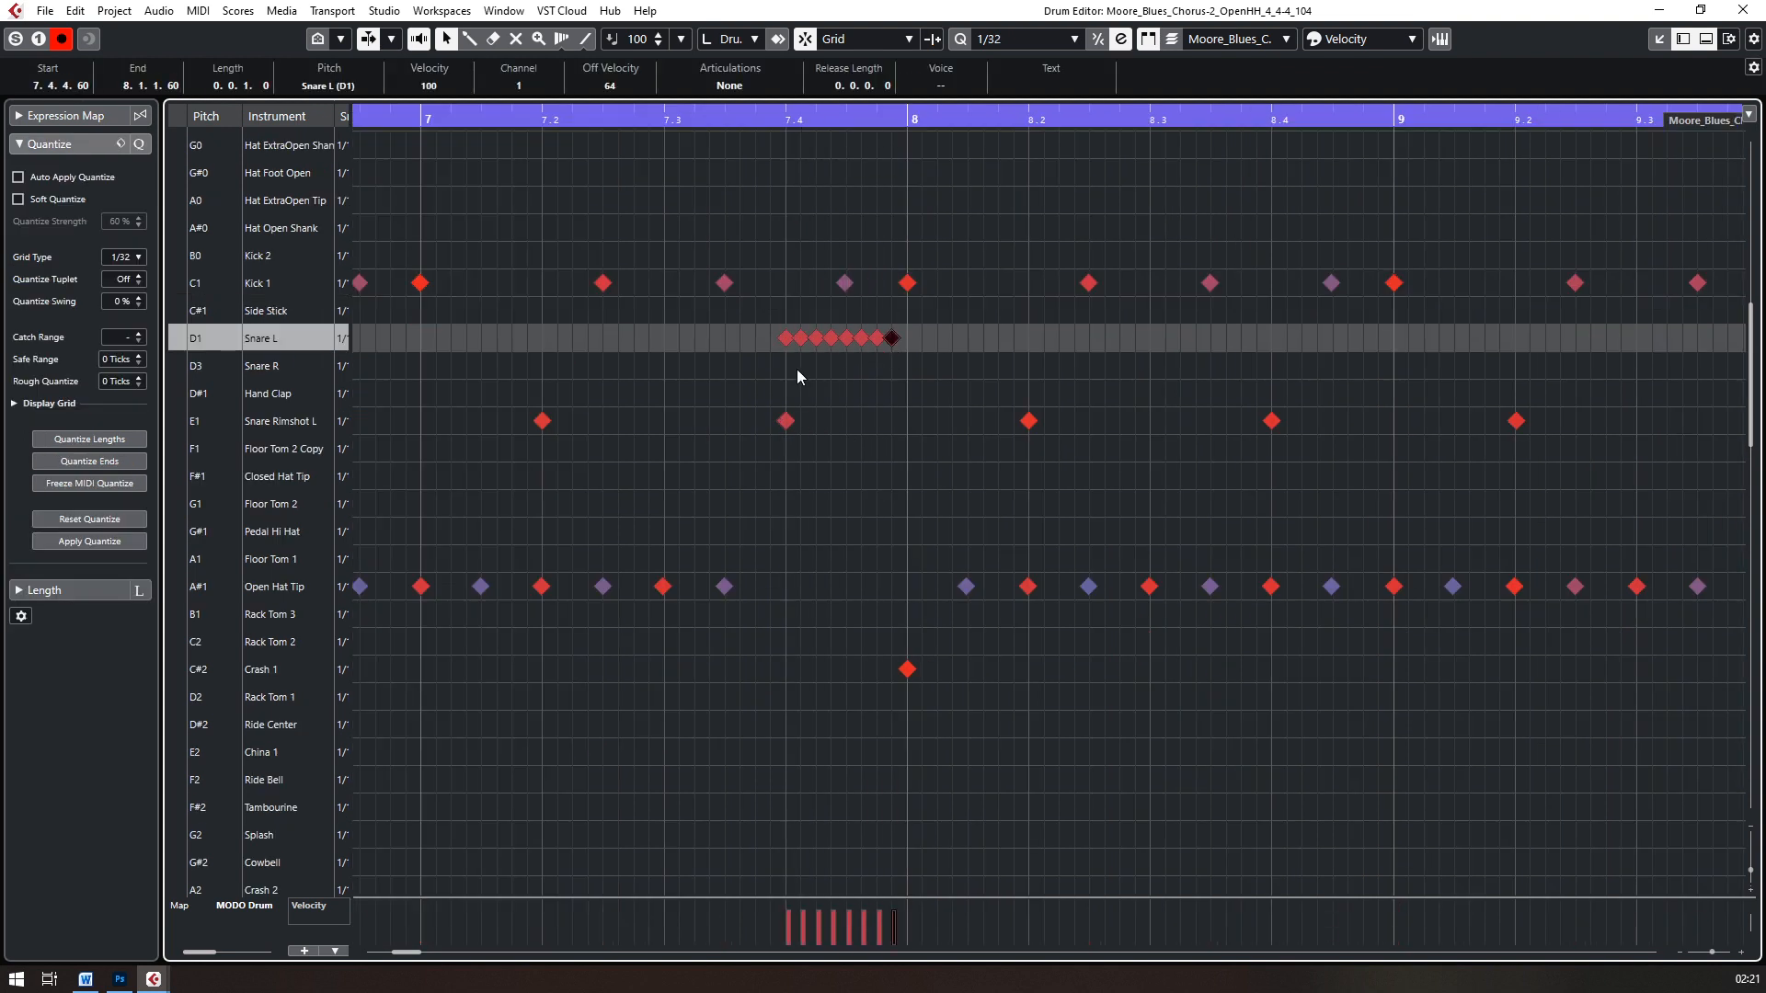
alt+shift+click(788, 339)
Step: Select every other note of the Snare L run and move them to the Snare R lane on D3
click(814, 340)
shift+click(846, 340)
shift+click(877, 339)
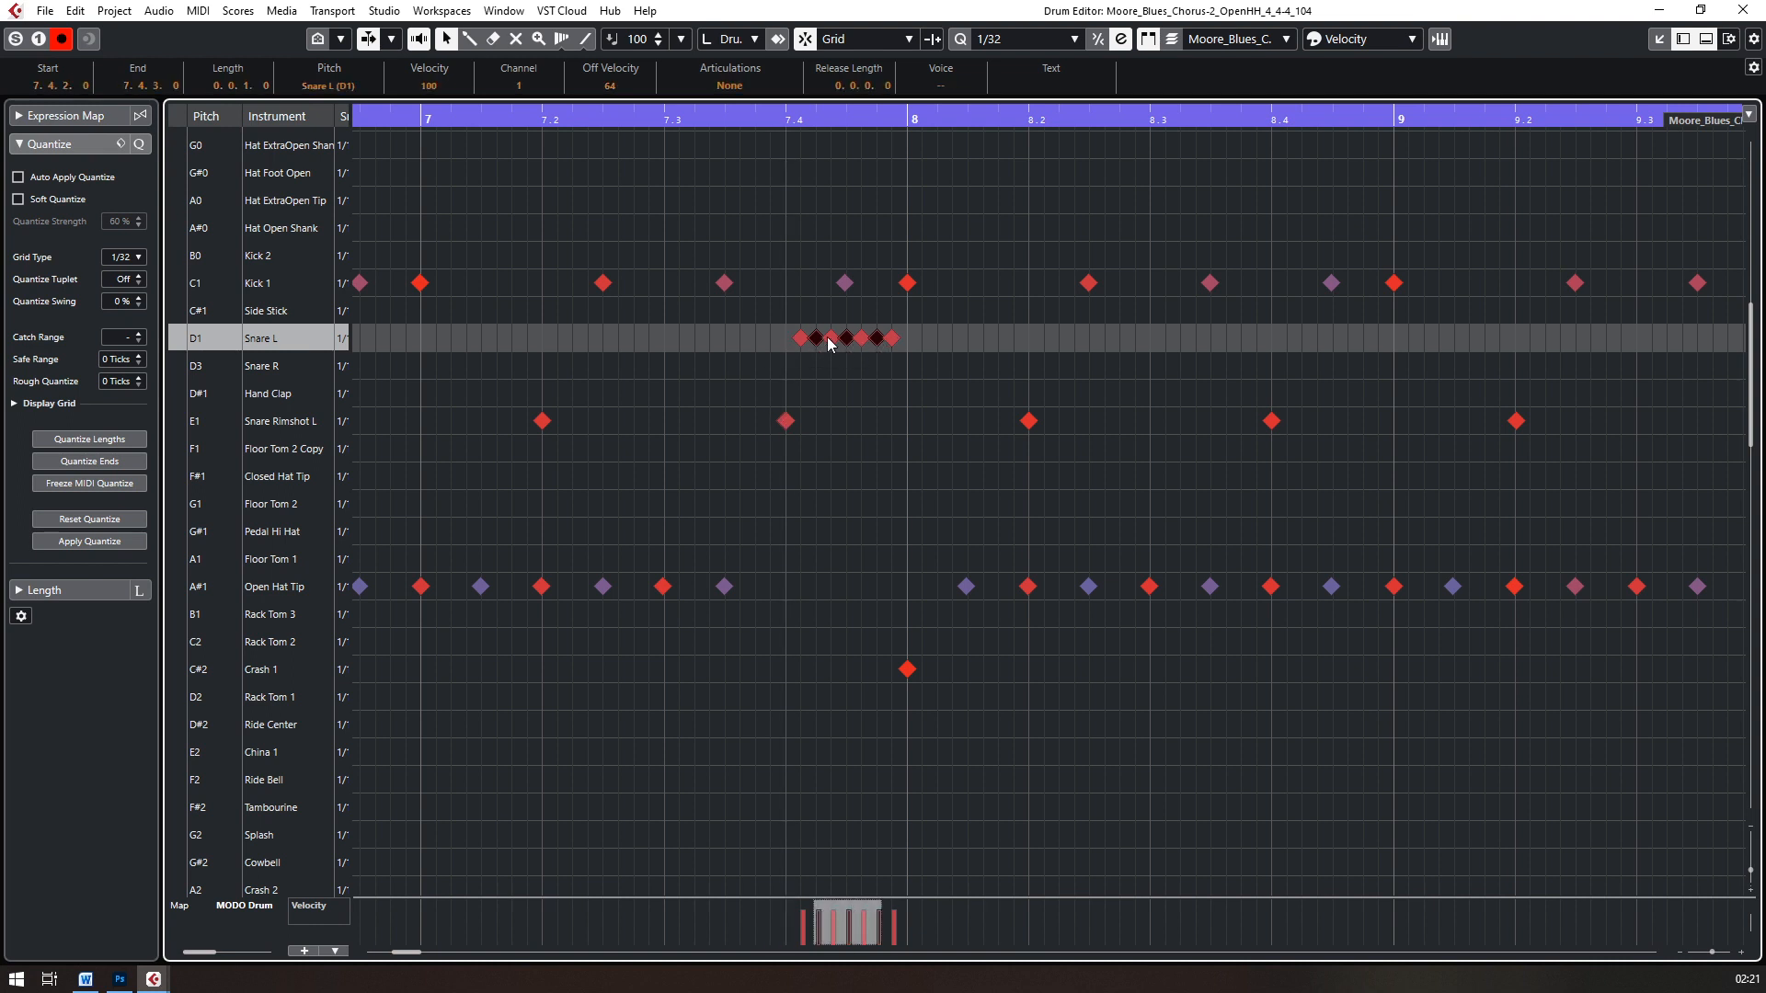
drag(816, 341, 901, 379)
Step: Shape the snare roll's velocities into a rising ramp and play the part from before the roll
mouse_move(800, 926)
mouse_down()
mouse_move(893, 912)
mouse_move(801, 920)
mouse_move(854, 915)
mouse_up()
drag(682, 117, 373, 127)
key(space)
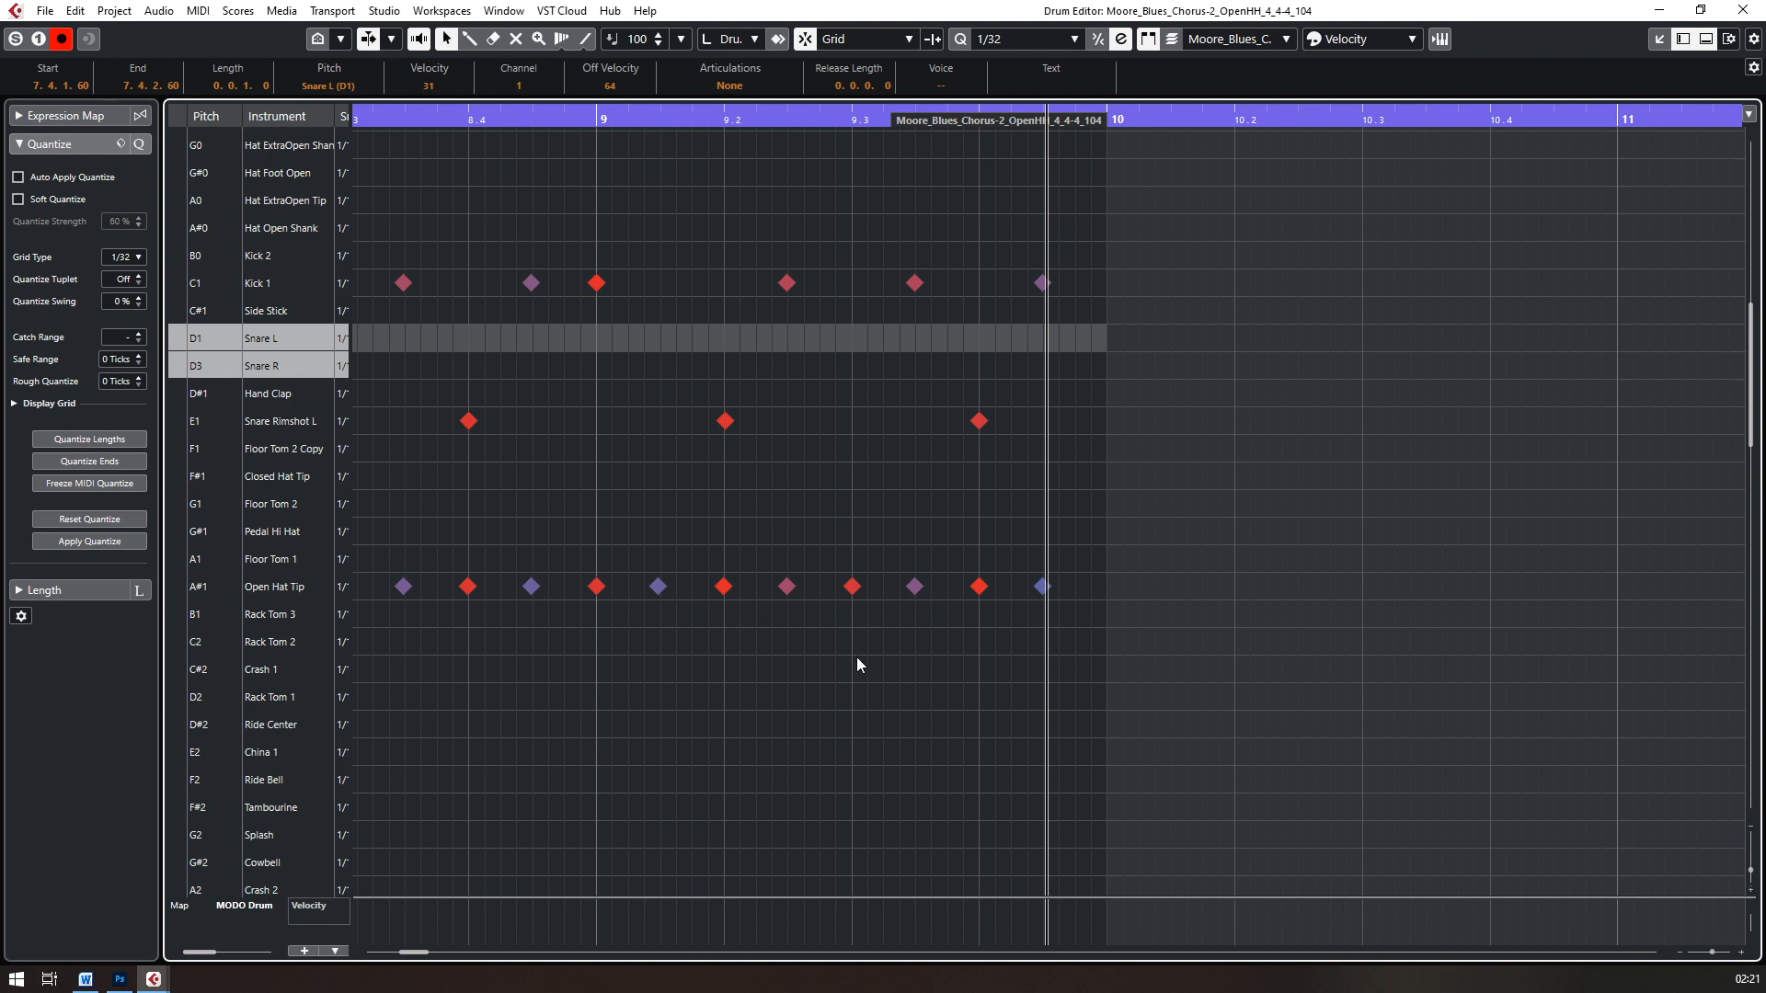
Step: Examine the cymbal, choke, right-hand tom and hi-hat lanes of the drum map and the whole part, and close the Drum Editor
scroll(848, 670, down, 8)
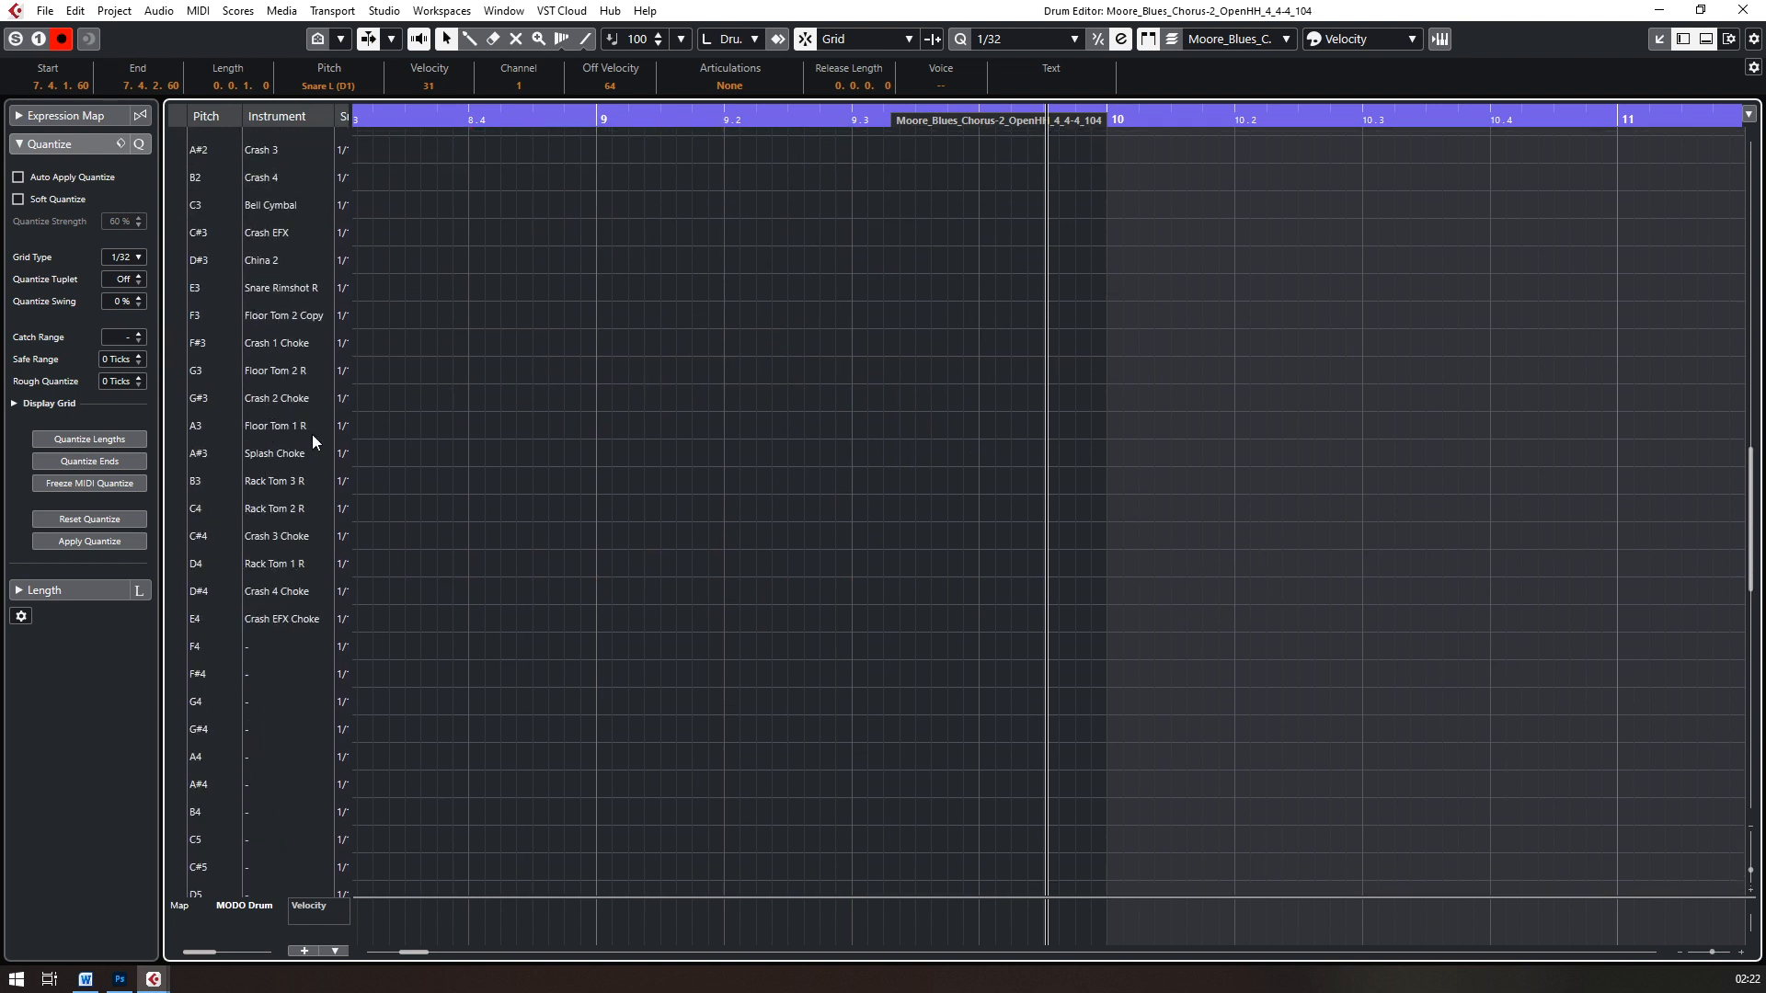
scroll(324, 562, up, 2)
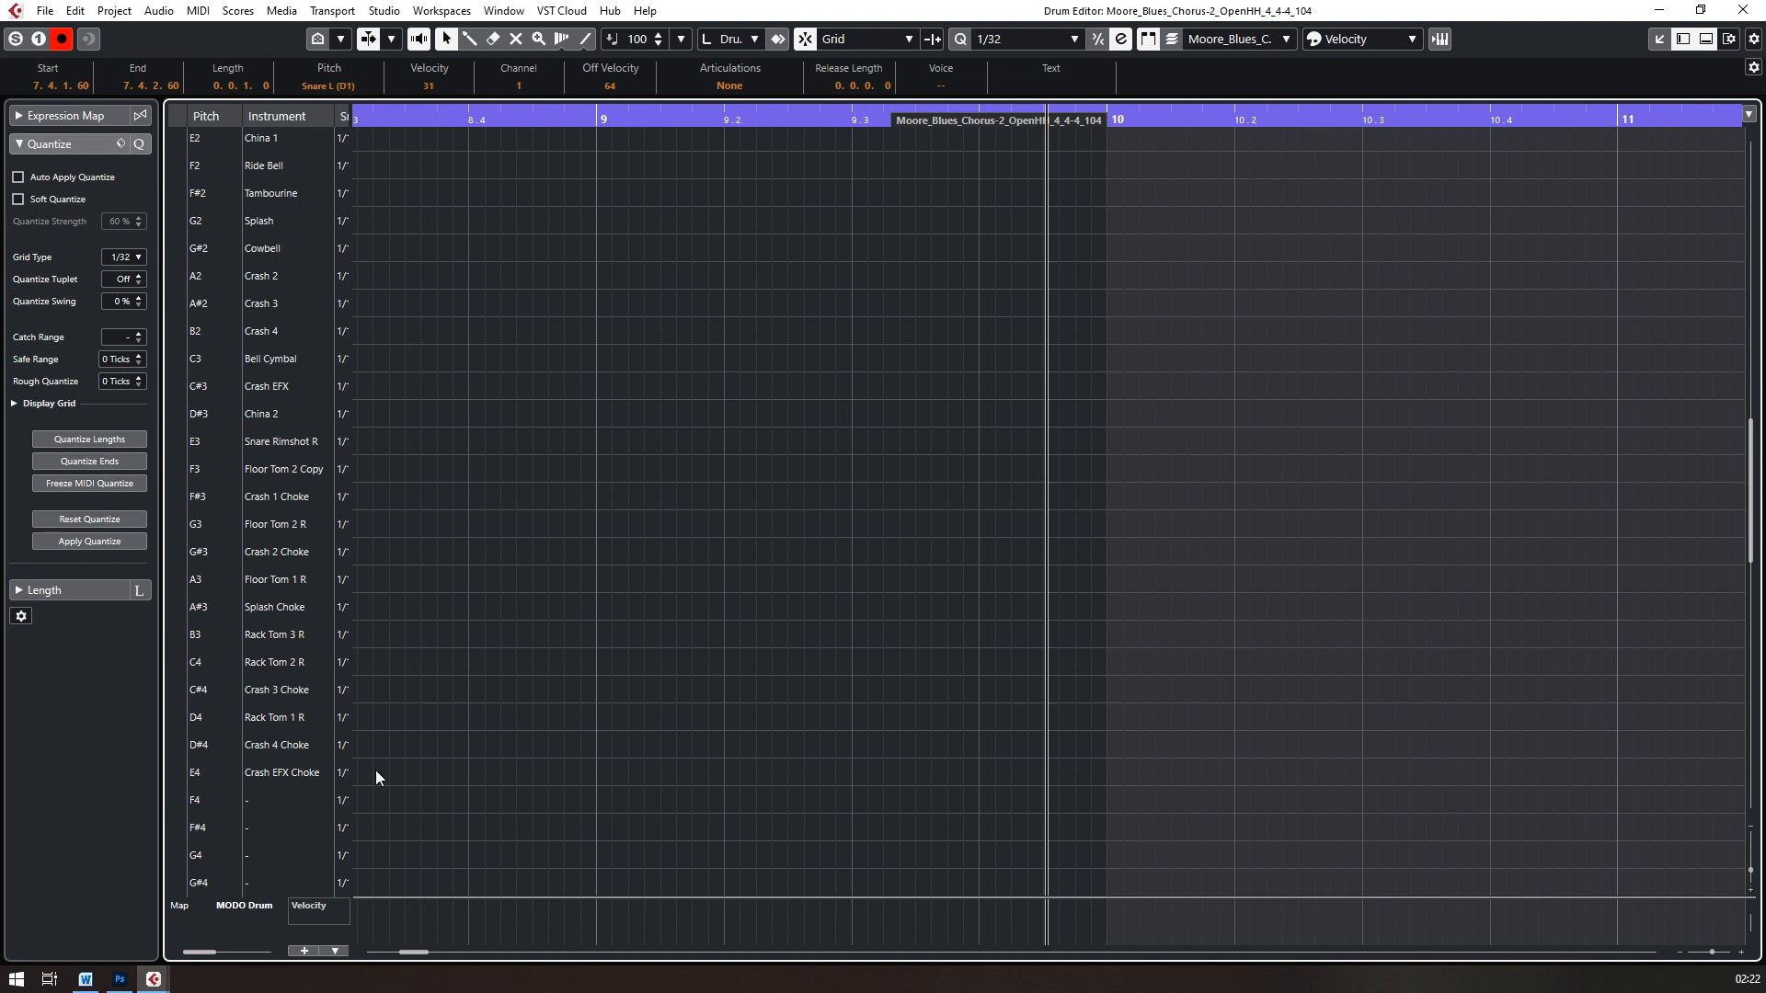
scroll(515, 642, up, 9)
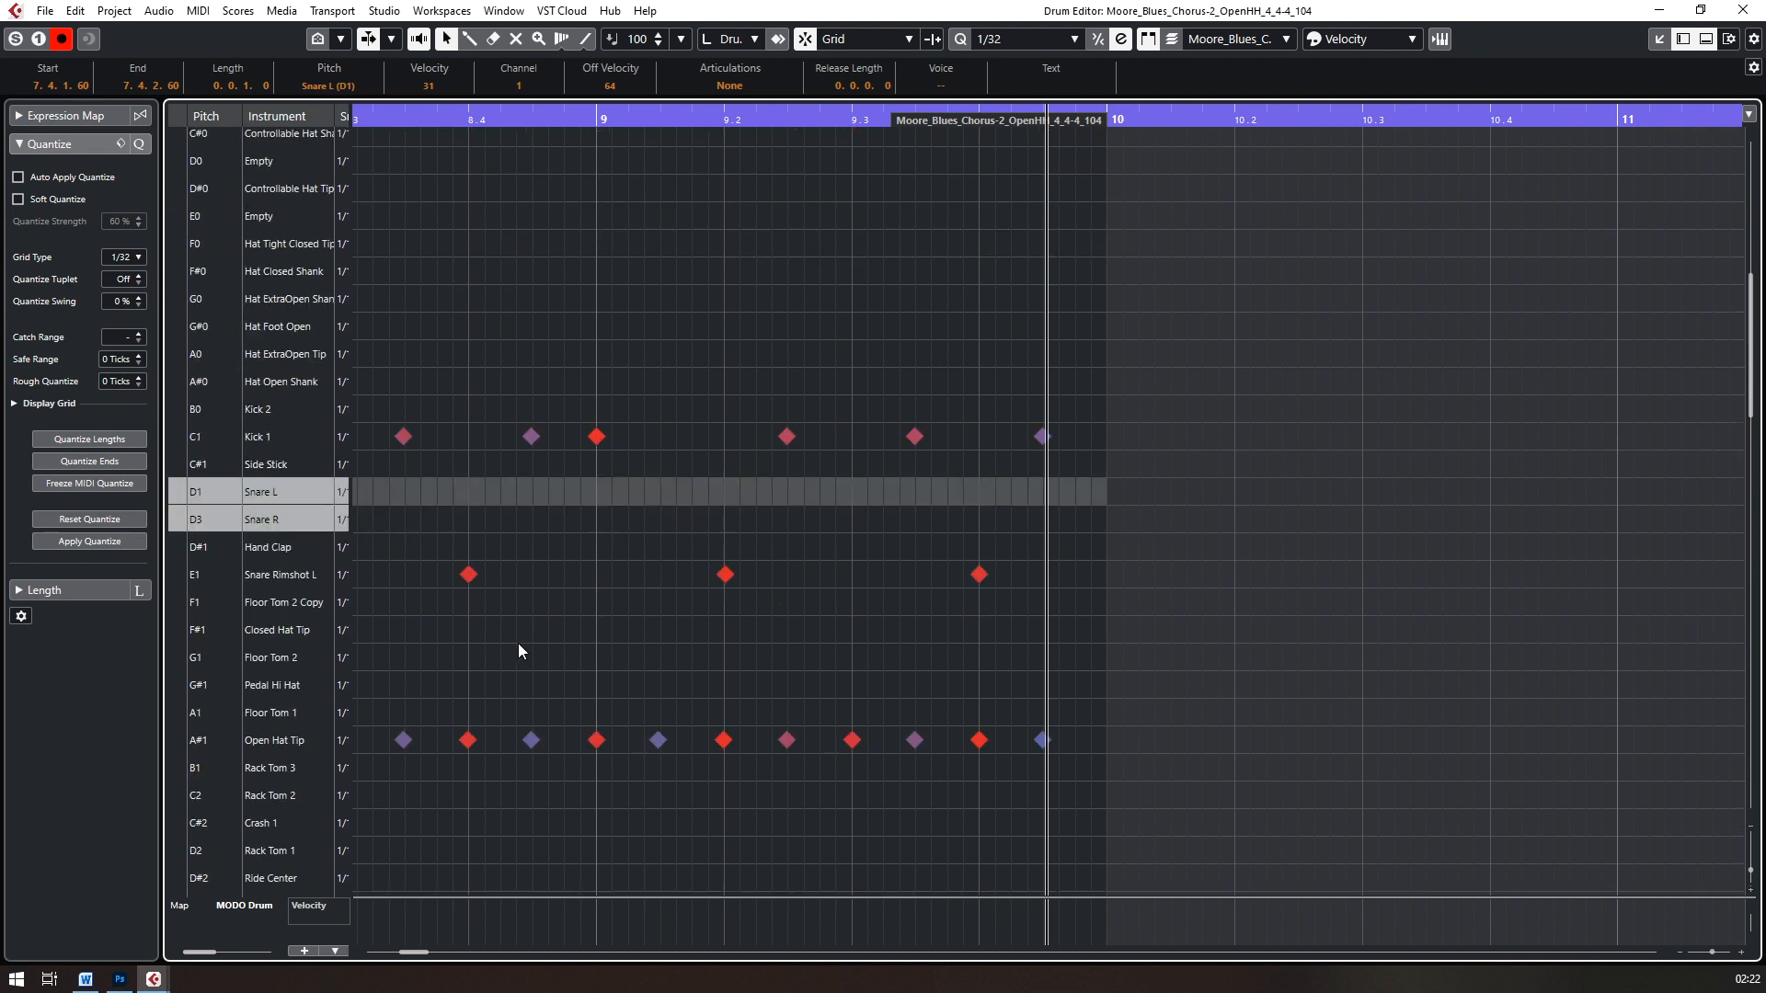
drag(1712, 952, 1707, 952)
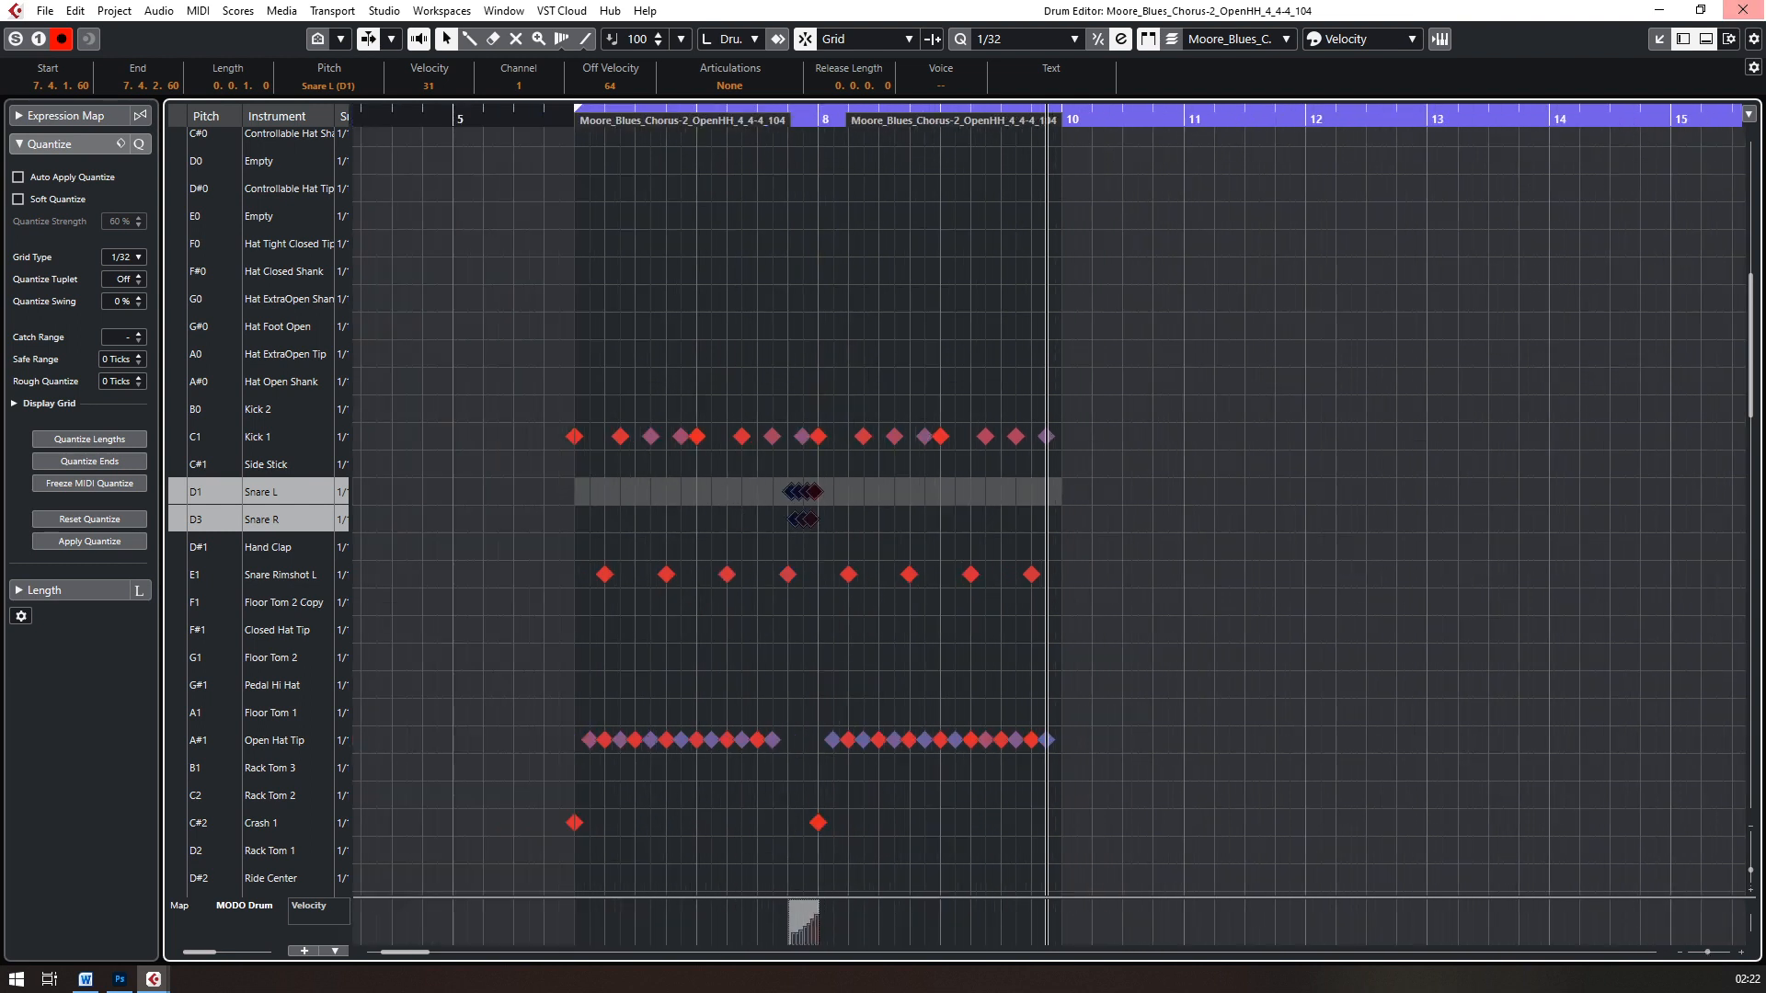
click(1742, 10)
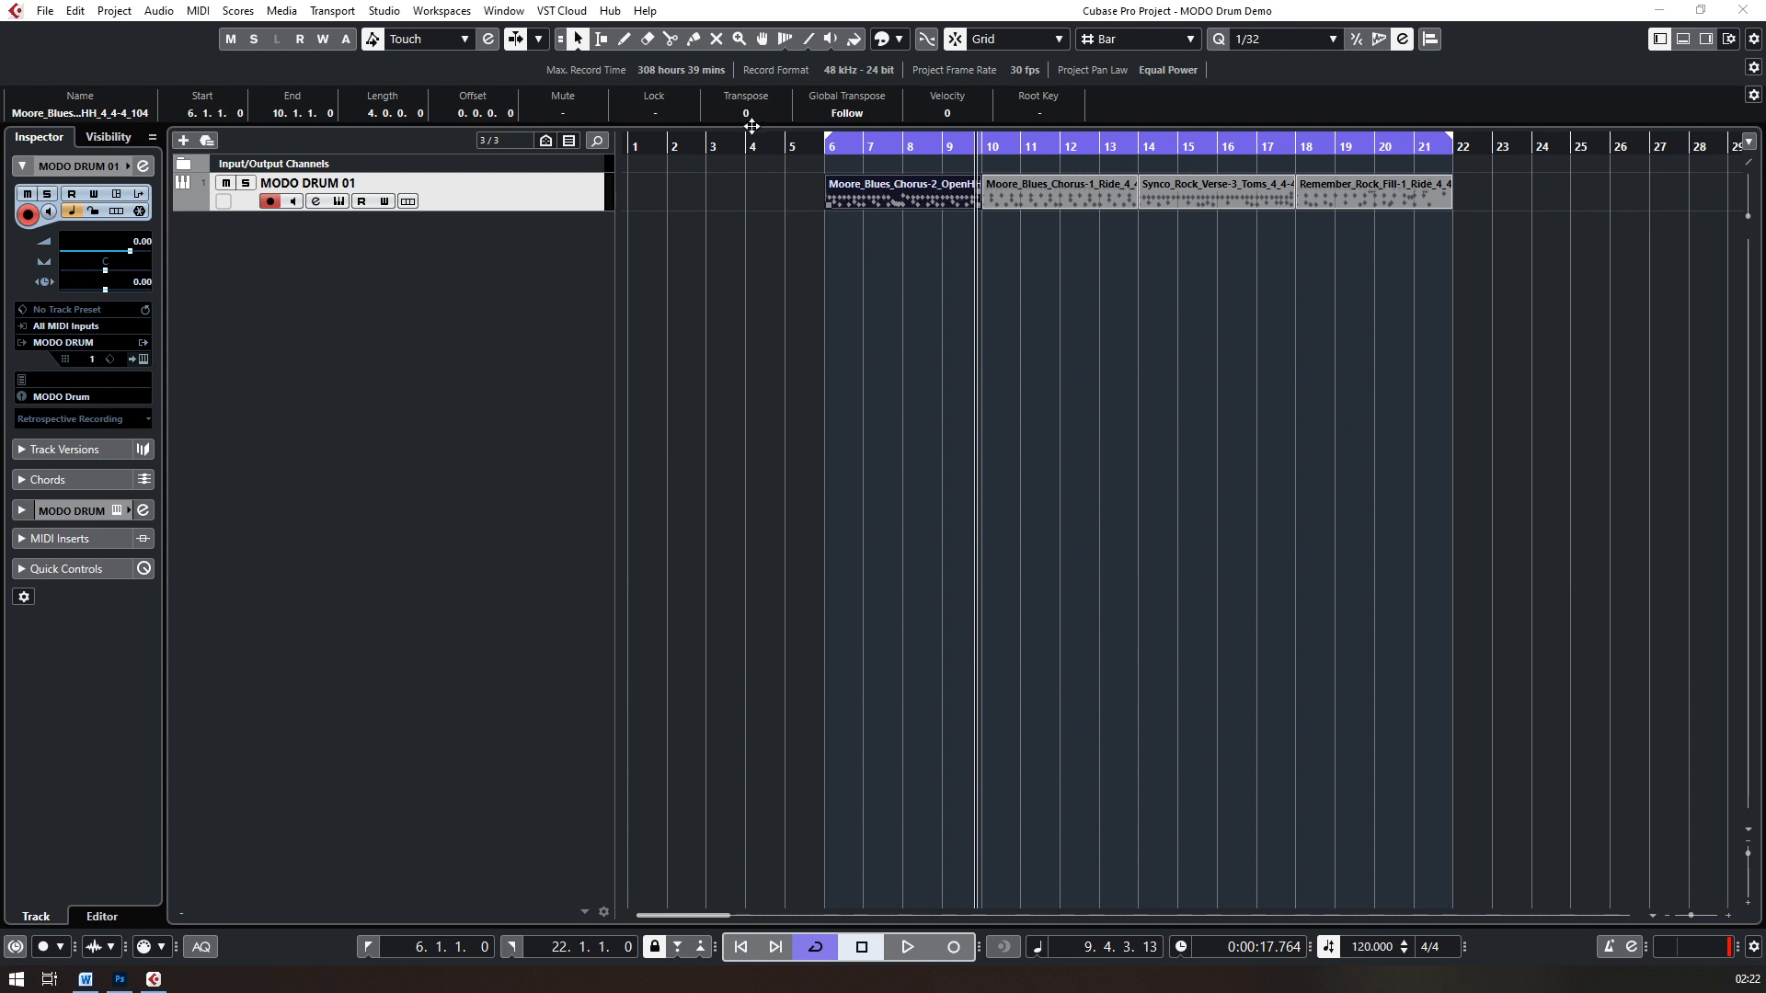
Step: Reopen the MODO DRUM instrument from the track and show its mixer page
click(142, 360)
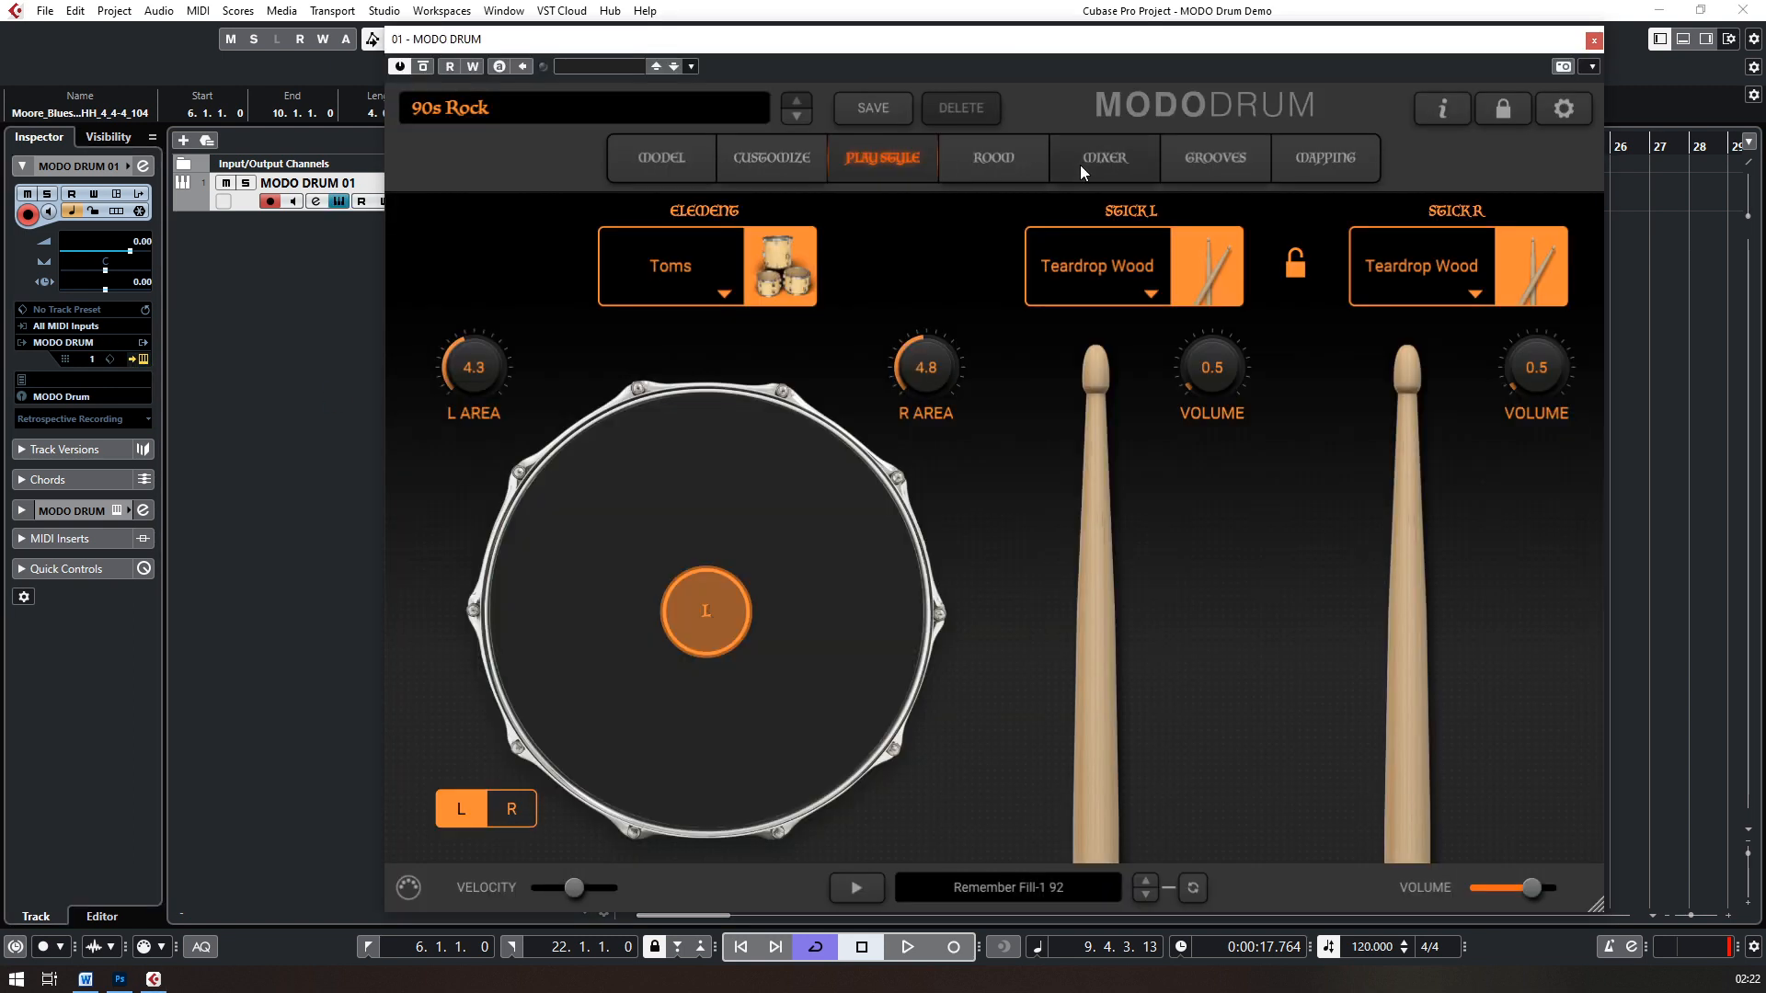
click(1080, 164)
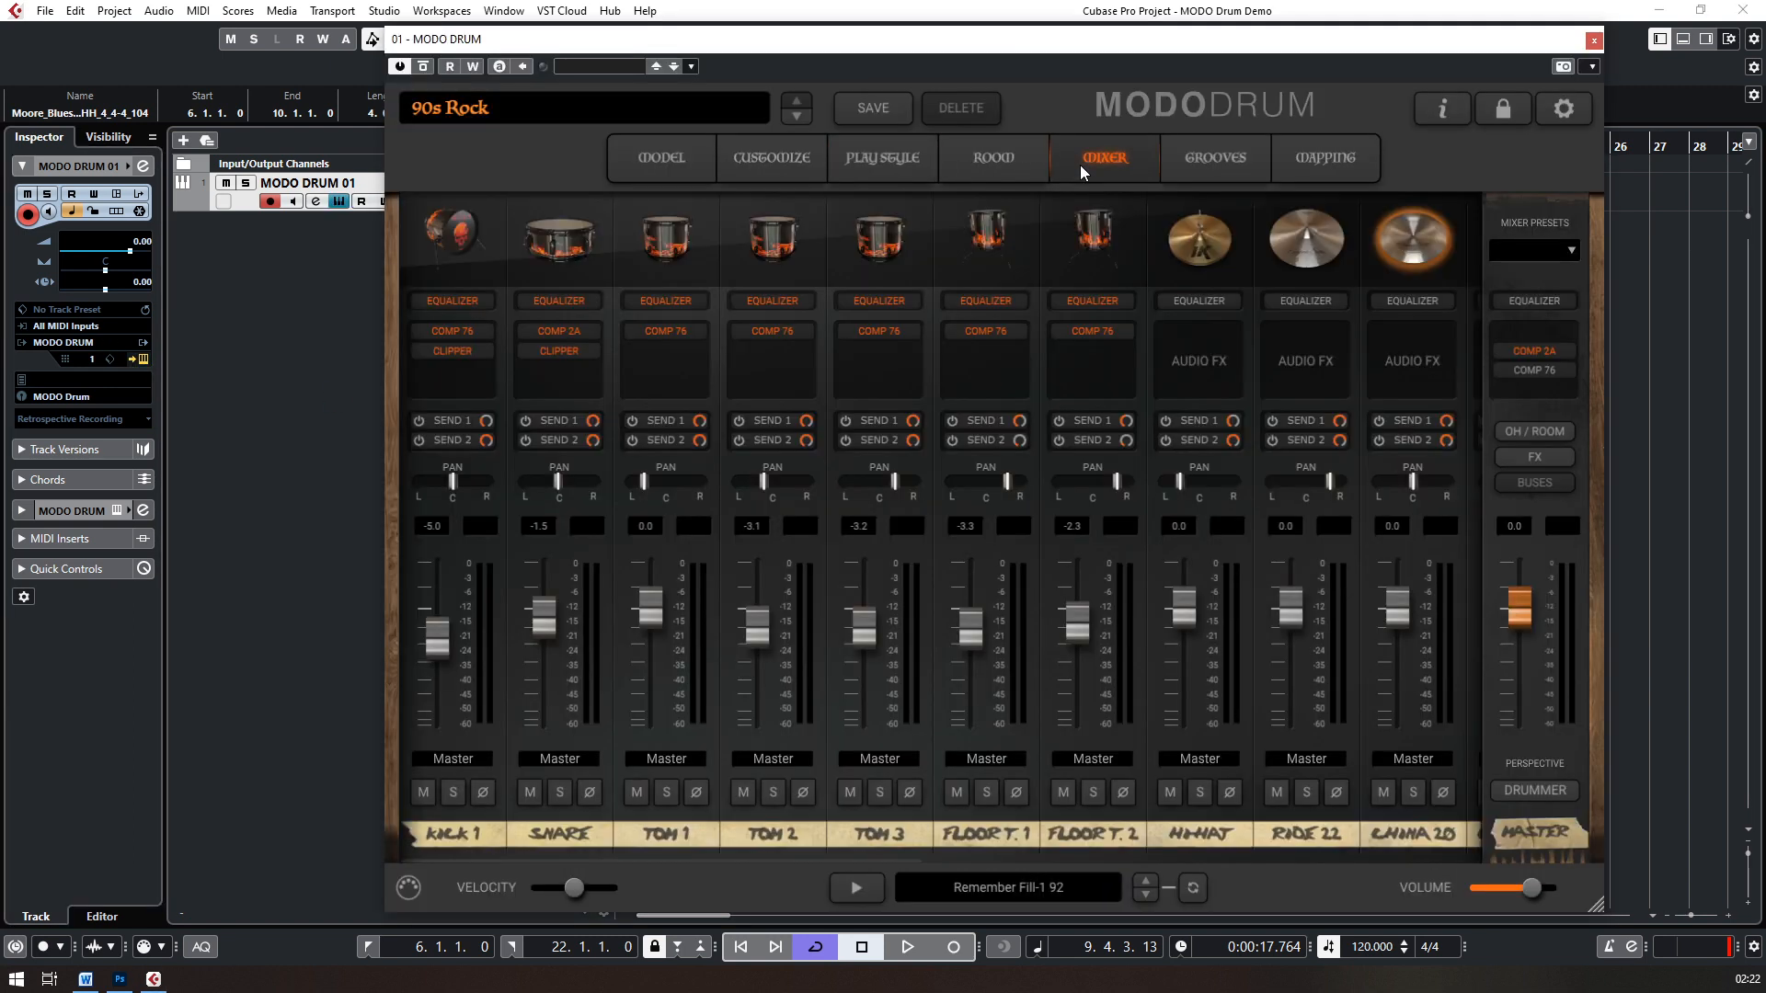